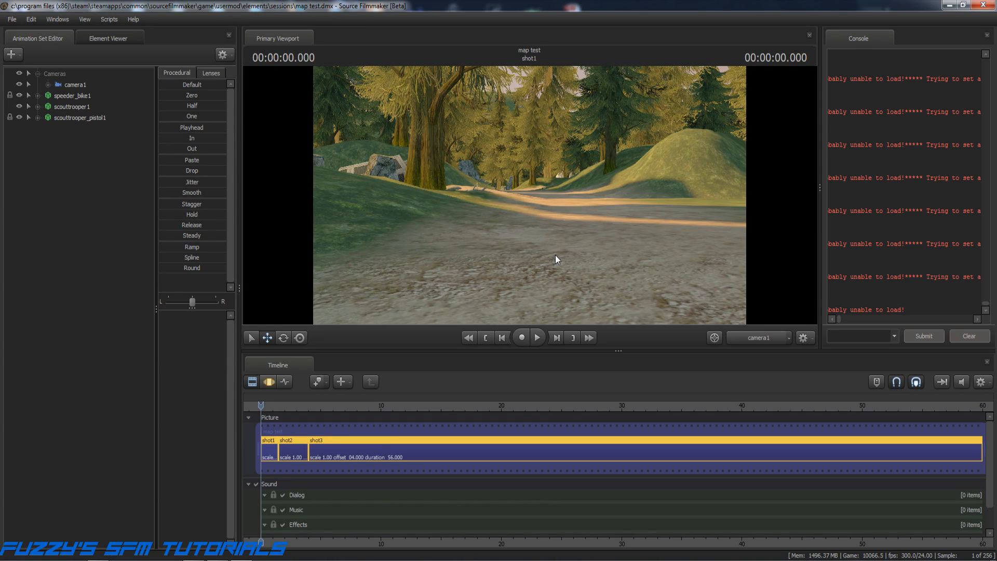
Play the sequence from the start through shot3, stop it, and return the playhead to the beginning.
left_click(537, 338)
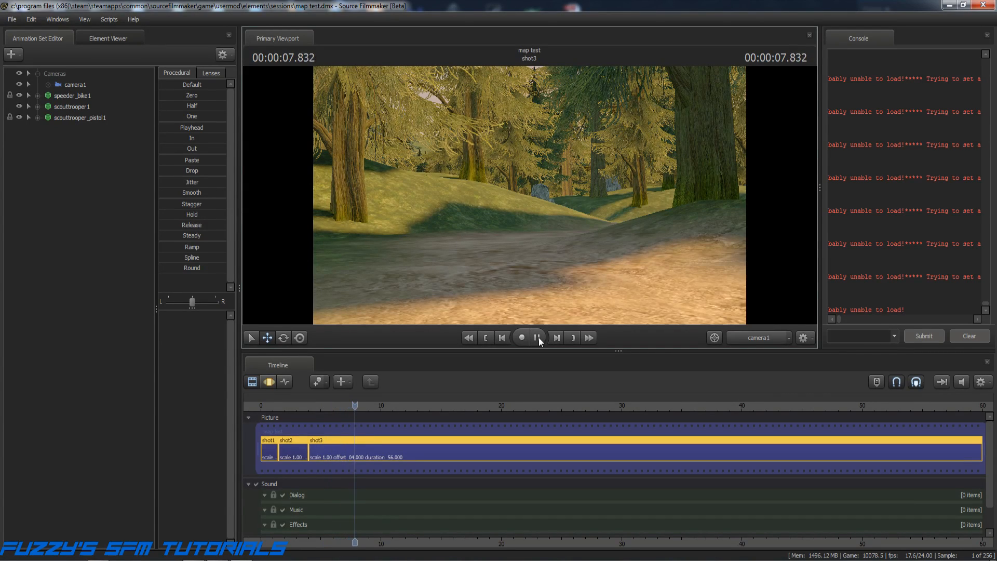
left_click(538, 338)
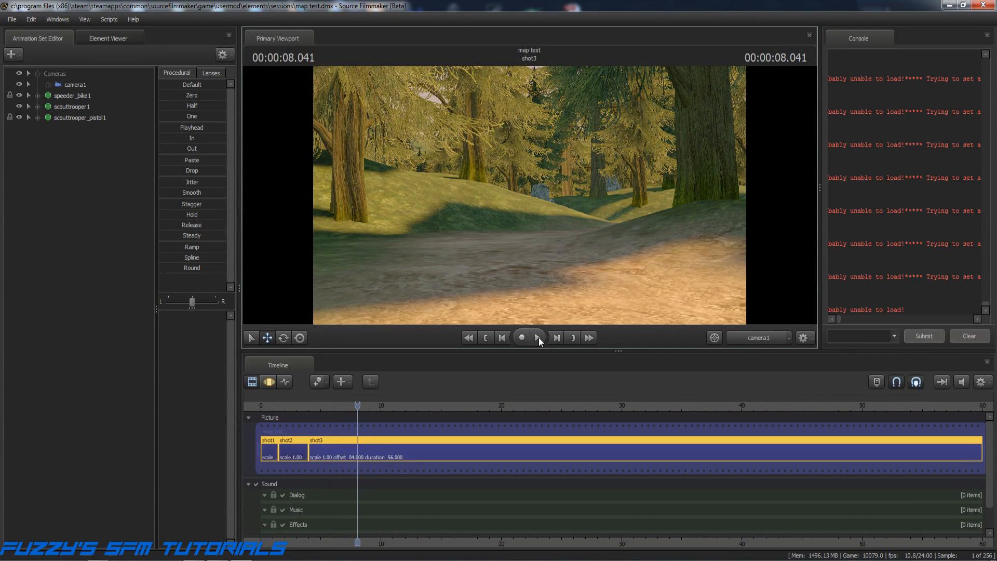
left_click(469, 337)
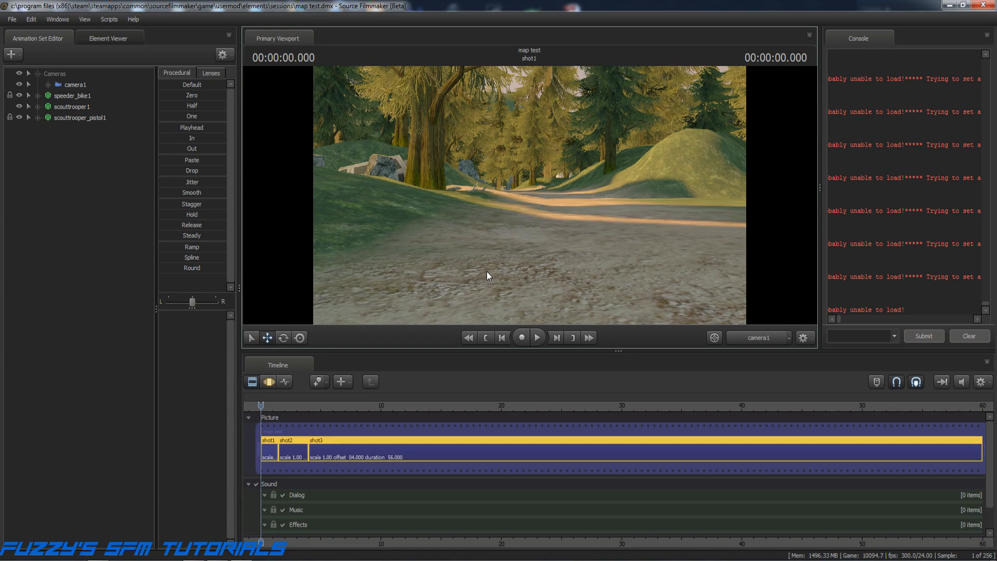
Select shot1, play through it into shot2, and return the playhead to the start of shot2.
left_click(269, 451)
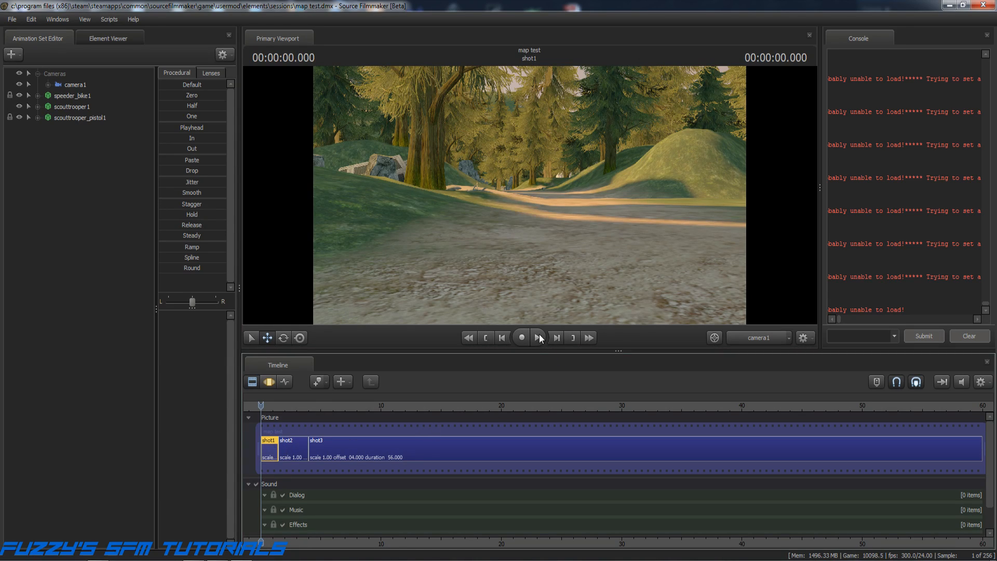
left_click(540, 337)
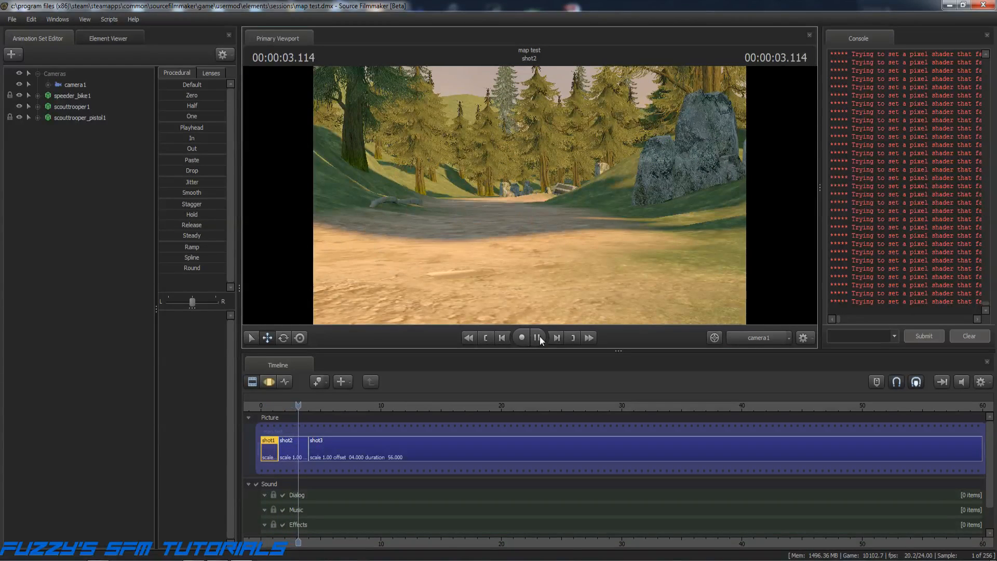
left_click(540, 336)
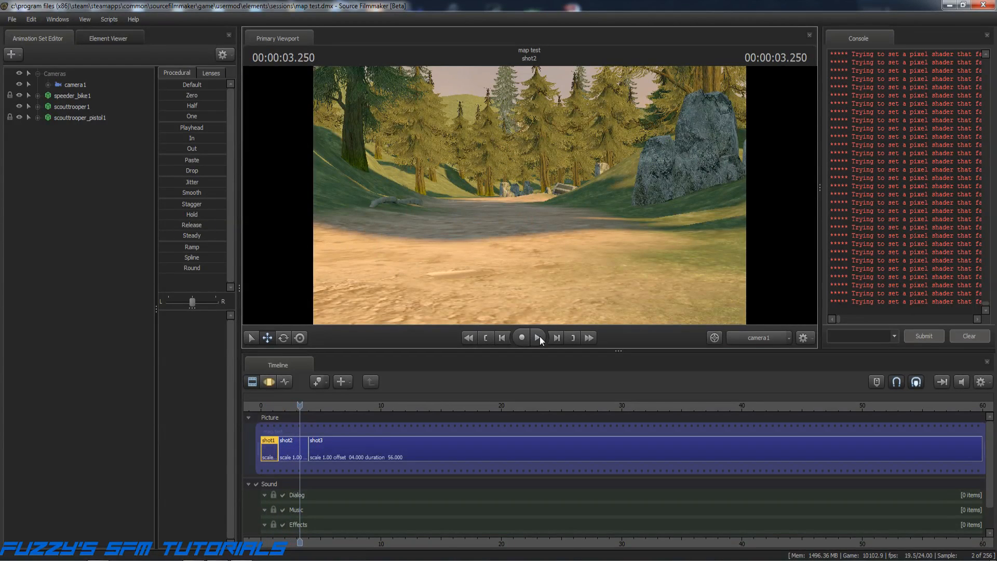
left_click(484, 338)
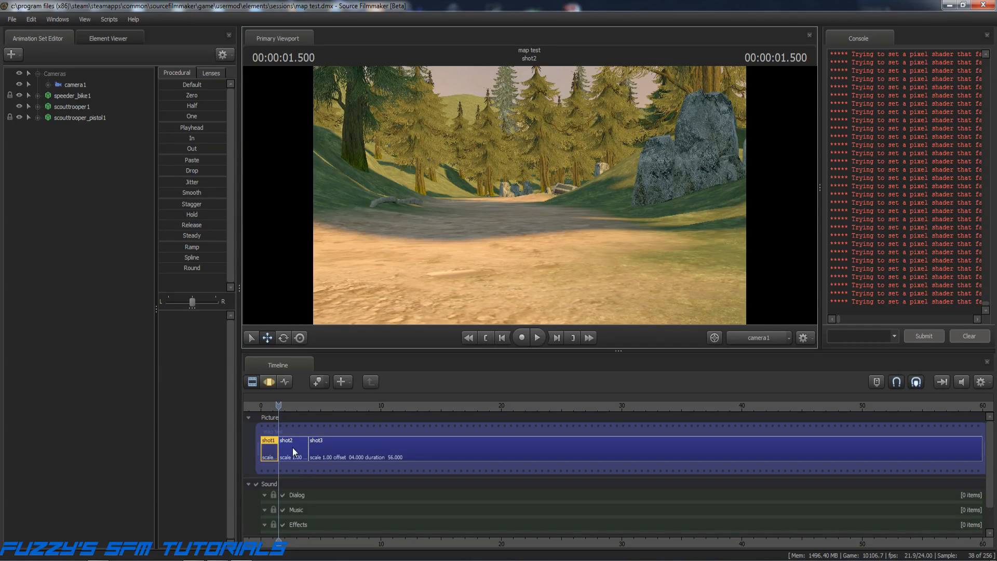
Select shot2 and advance the playhead frame by frame to 00:00:02.833, where the speeder bike approaches the camera.
left_click(293, 451)
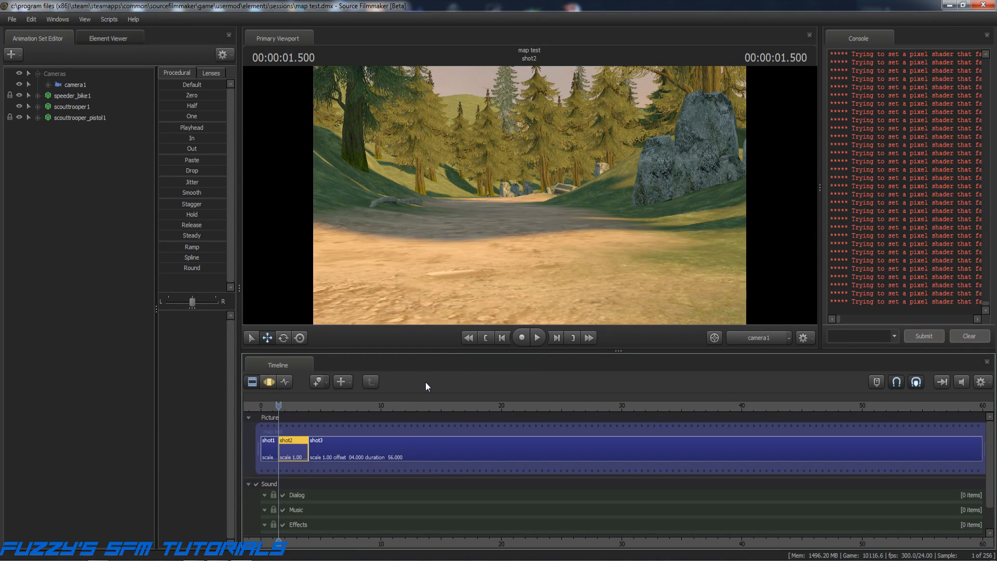
left_click(556, 338)
left_click(557, 337)
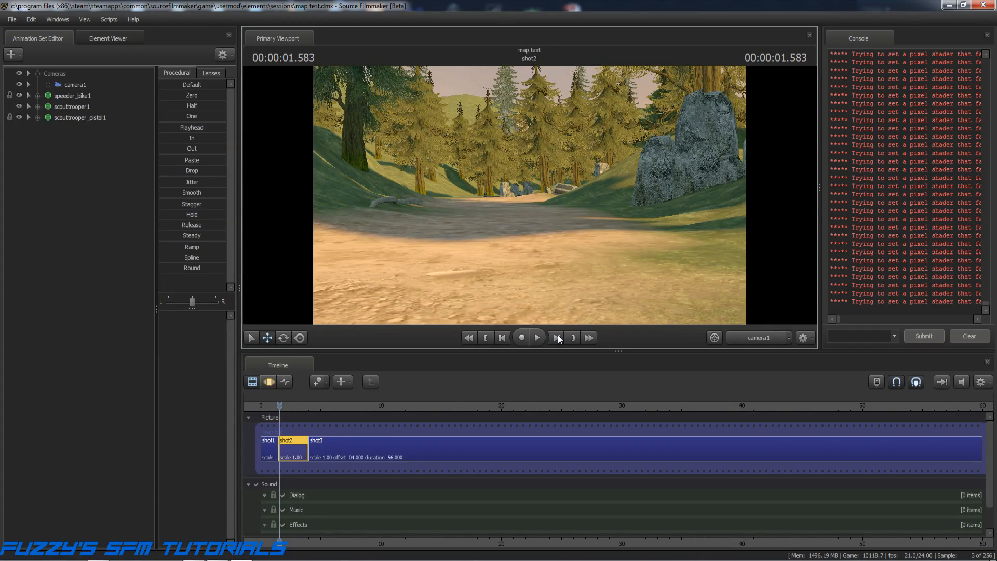
left_click(557, 338)
left_click(557, 337)
left_click(557, 337)
left_click(557, 338)
left_click(557, 338)
left_click(557, 338)
left_click(557, 338)
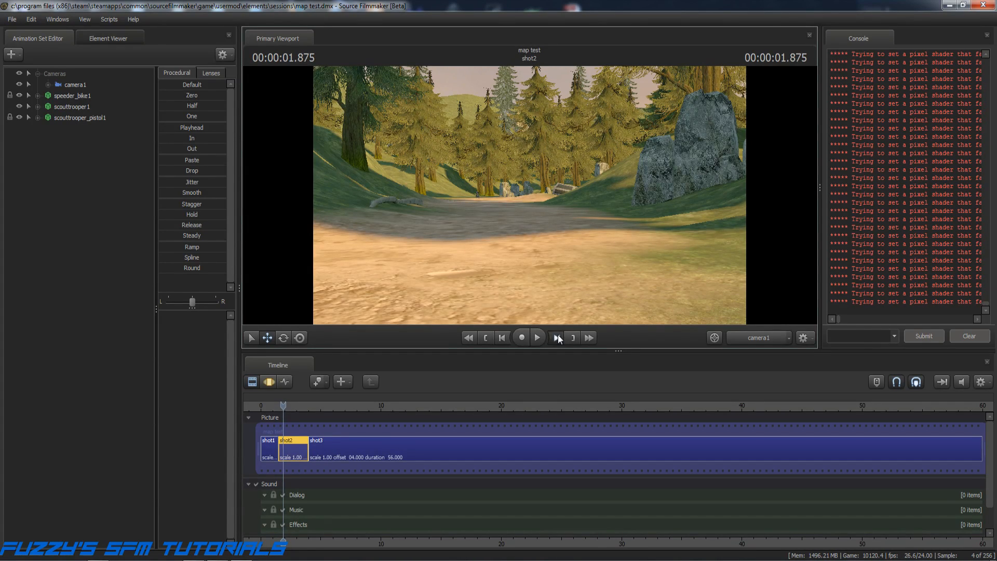
left_click(557, 338)
left_click(557, 338)
left_click(557, 337)
left_click(557, 338)
left_click(557, 337)
left_click(557, 337)
left_click(557, 337)
left_click(557, 338)
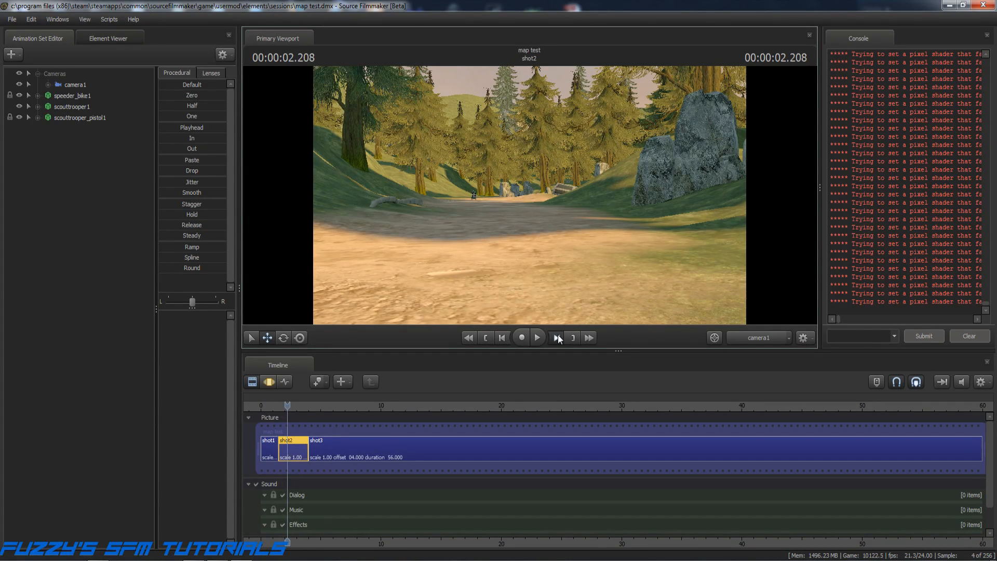
left_click(557, 337)
left_click(557, 338)
left_click(557, 338)
left_click(557, 338)
left_click(557, 338)
left_click(557, 338)
left_click(557, 337)
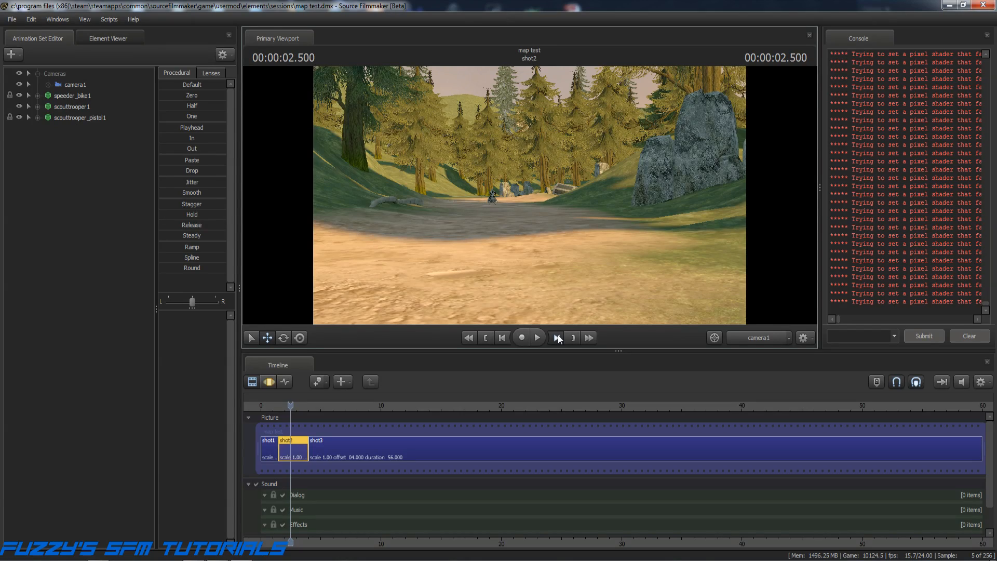
left_click(557, 337)
left_click(557, 338)
left_click(557, 337)
left_click(557, 338)
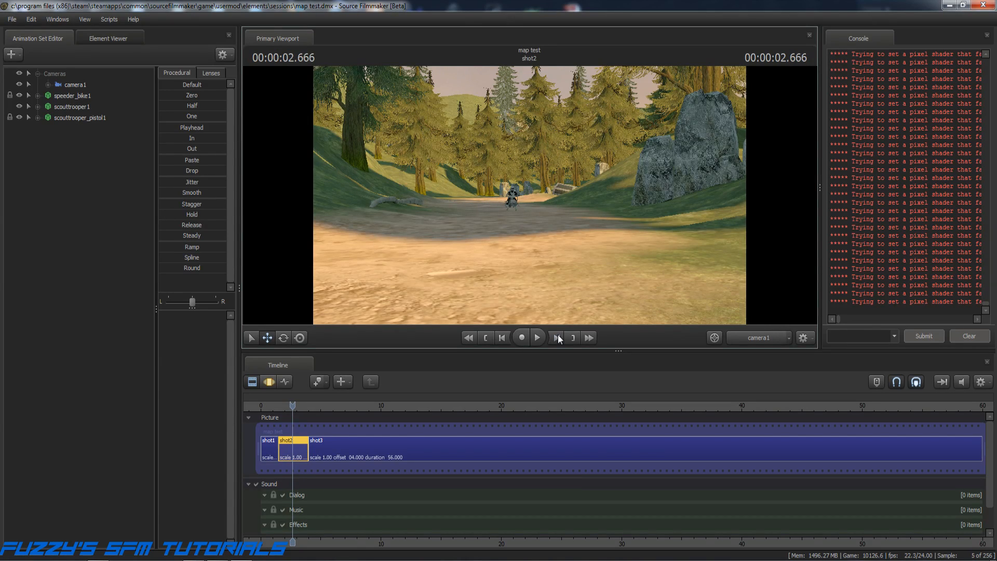
left_click(557, 337)
left_click(557, 338)
left_click(557, 337)
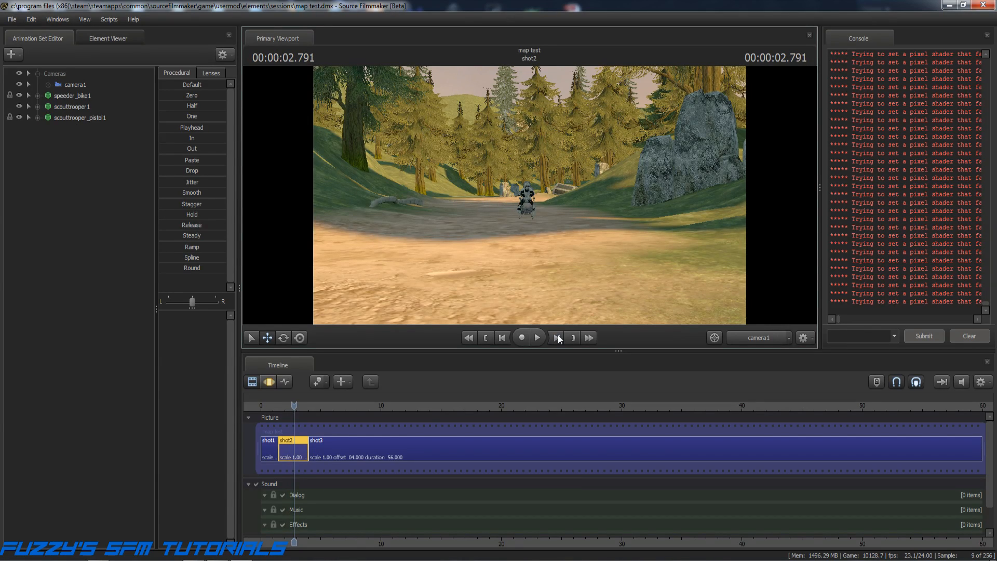
left_click(557, 337)
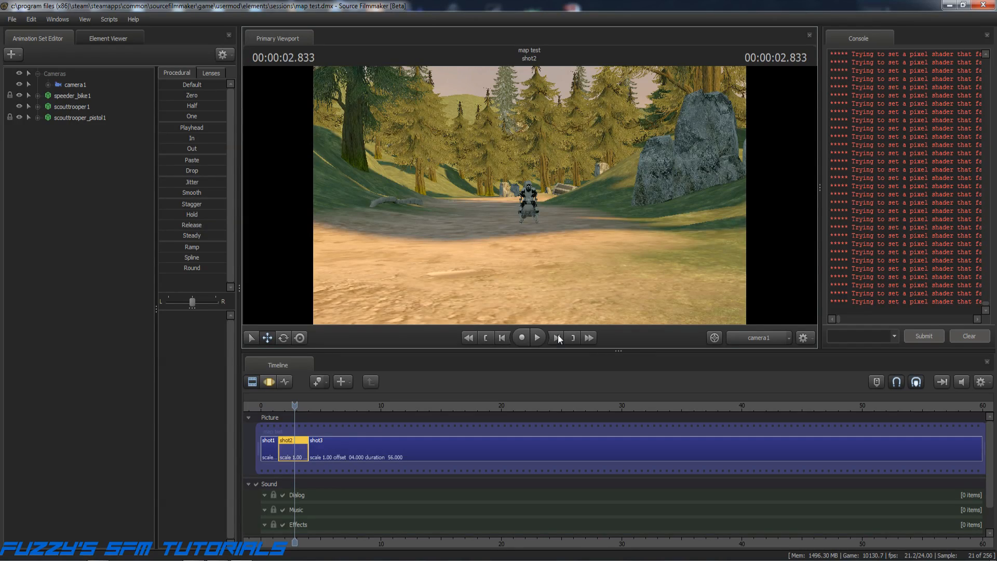
left_click(557, 338)
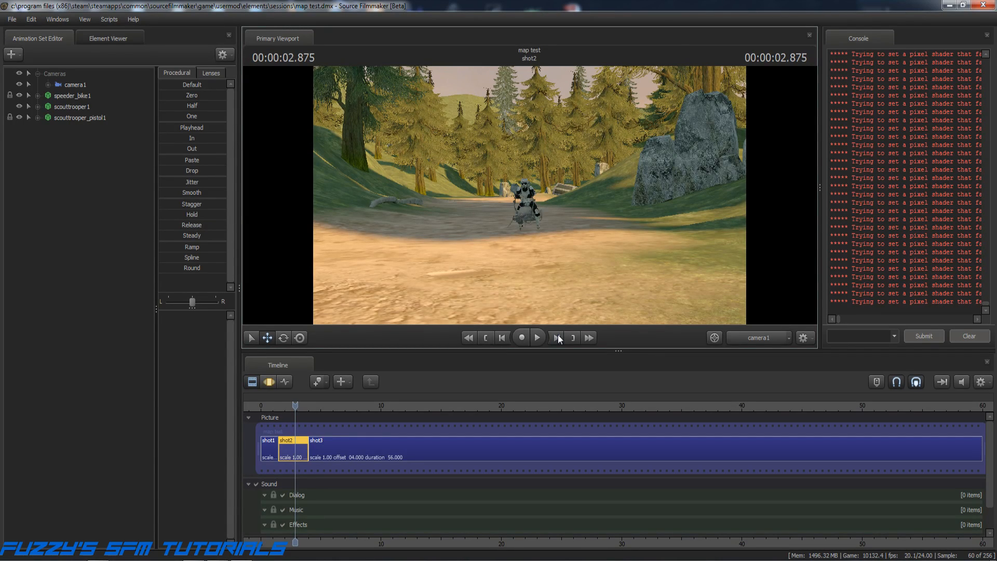
left_click(503, 337)
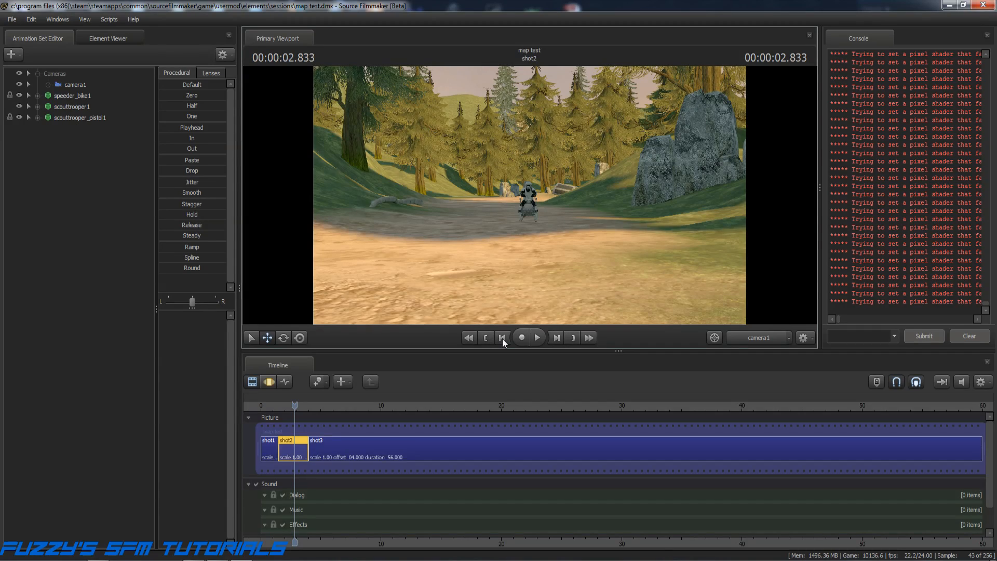
Show camera1's transform curves in the Graph Editor and mark a starting keyframe at 00:00:02.833.
left_click(284, 382)
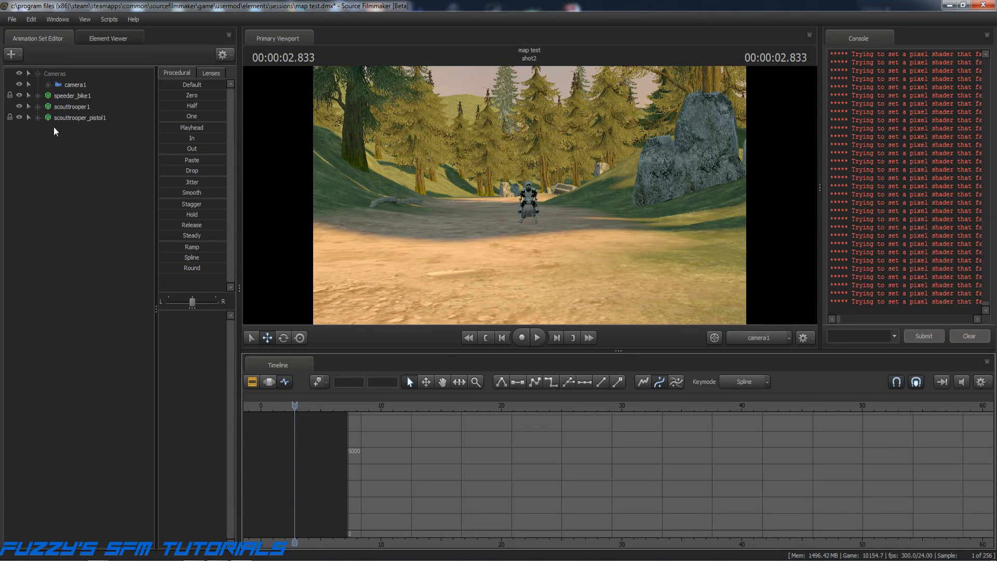
left_click(48, 85)
left_click(57, 95)
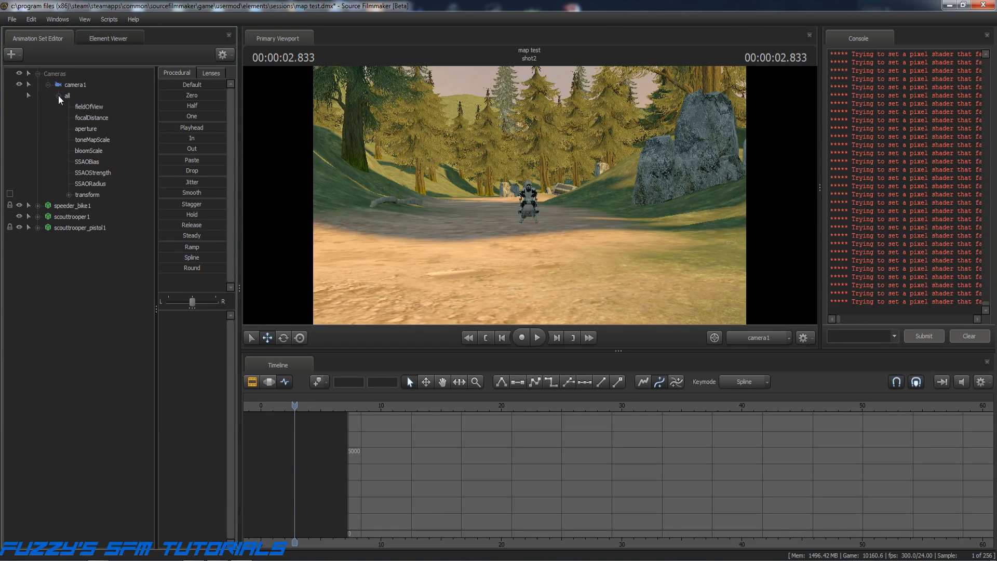
left_click(79, 195)
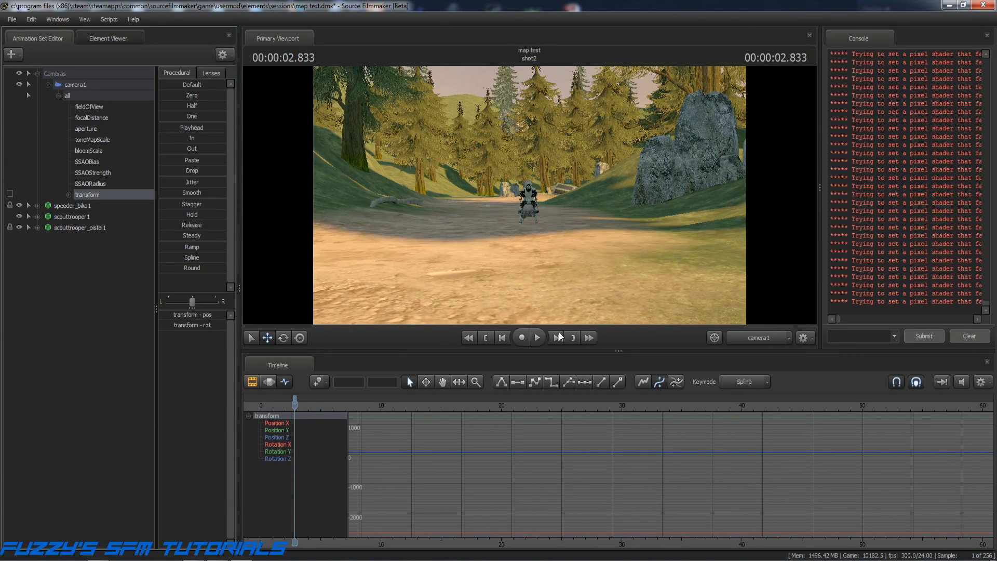
Return to the Clip Editor and move the playhead to shot2's last frame at 00:00:03.958.
left_click(249, 383)
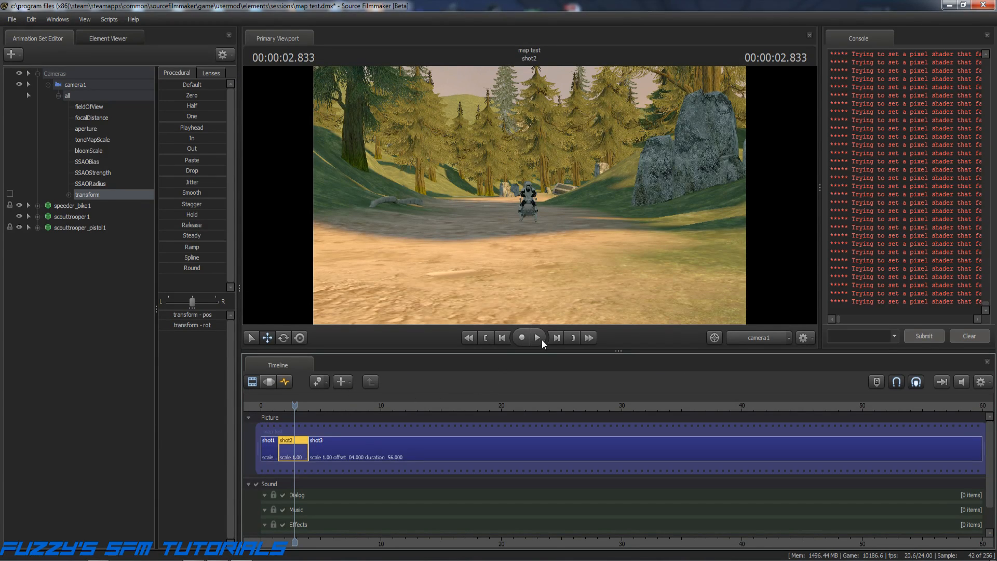
left_click(568, 338)
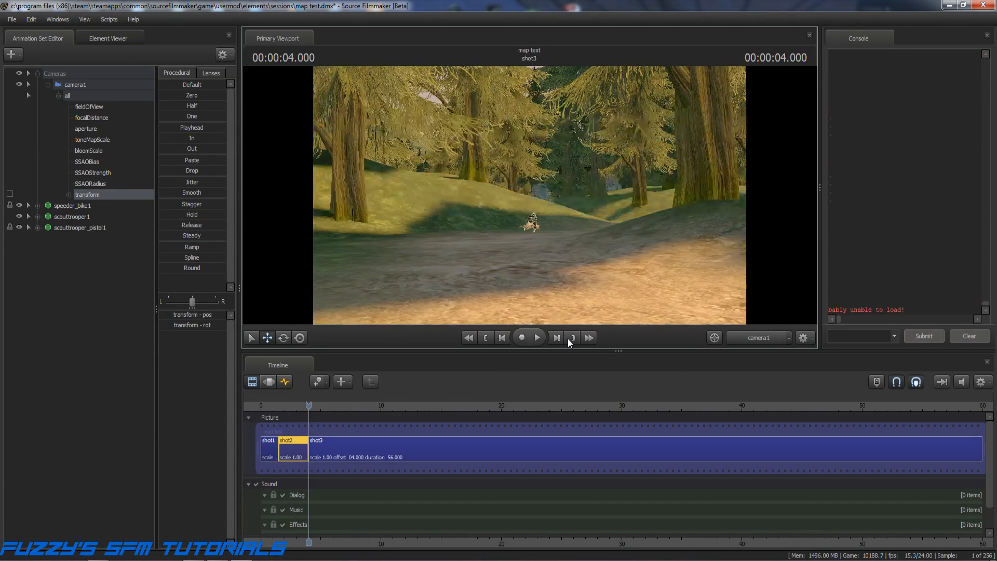
left_click(499, 338)
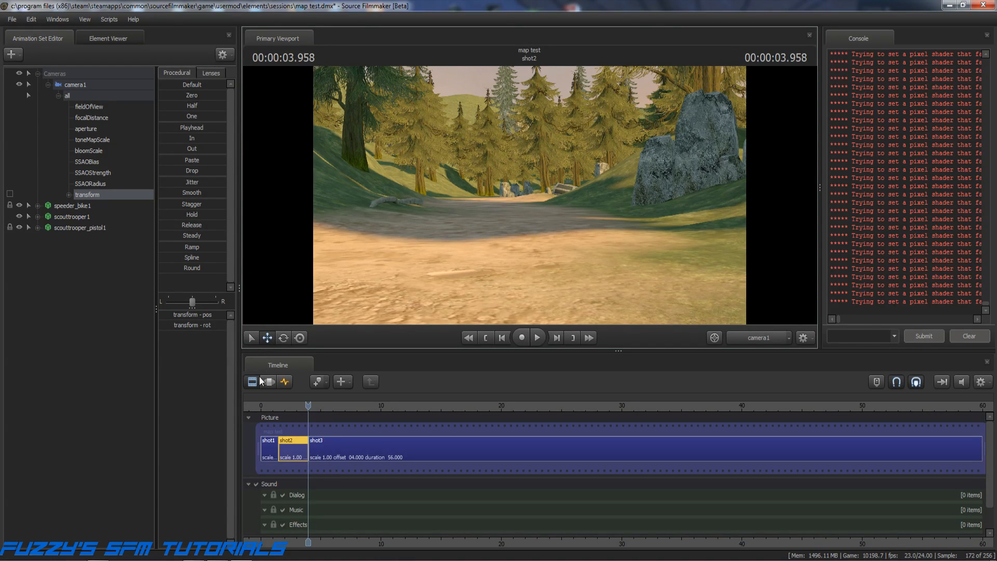
In the Graph Editor, keyframe camera1 at 00:00:03.958, turned left so the distant speeder bike is centred in view.
left_click(267, 335)
left_click(284, 382)
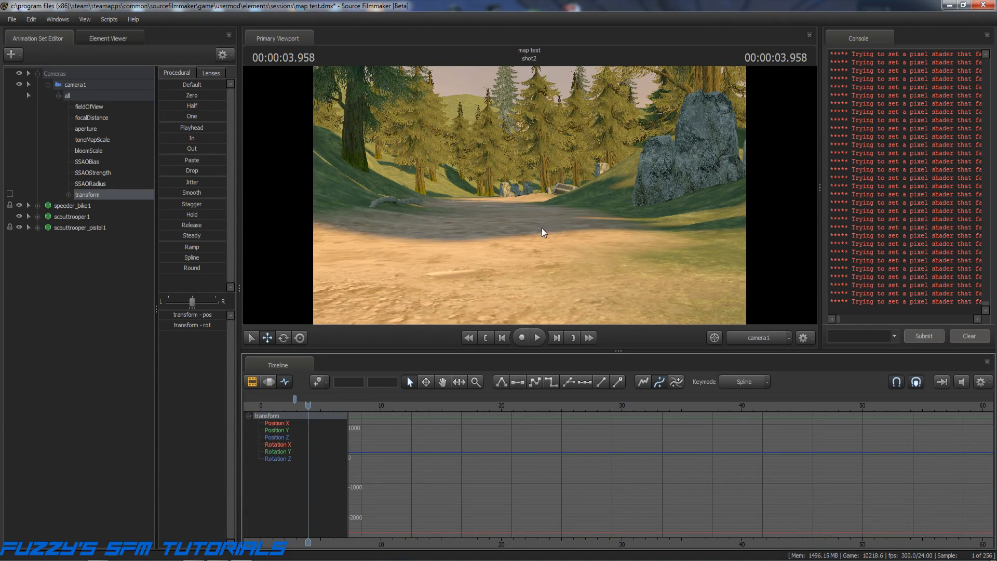
left_click_drag(527, 222, 257, 217)
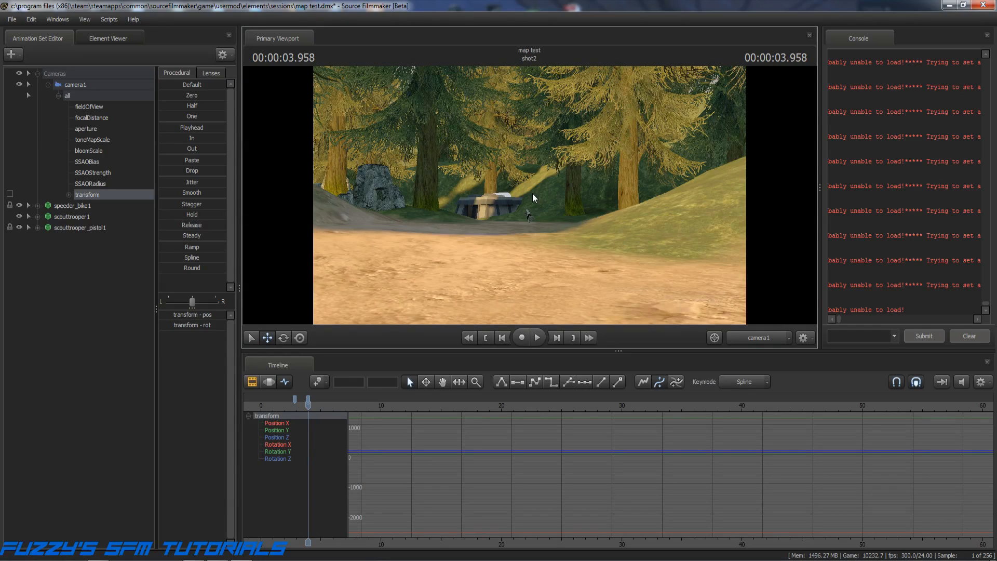
Play shot2 from its start to review the camera pan, and return the playhead to 00:00:01.500.
left_click(485, 338)
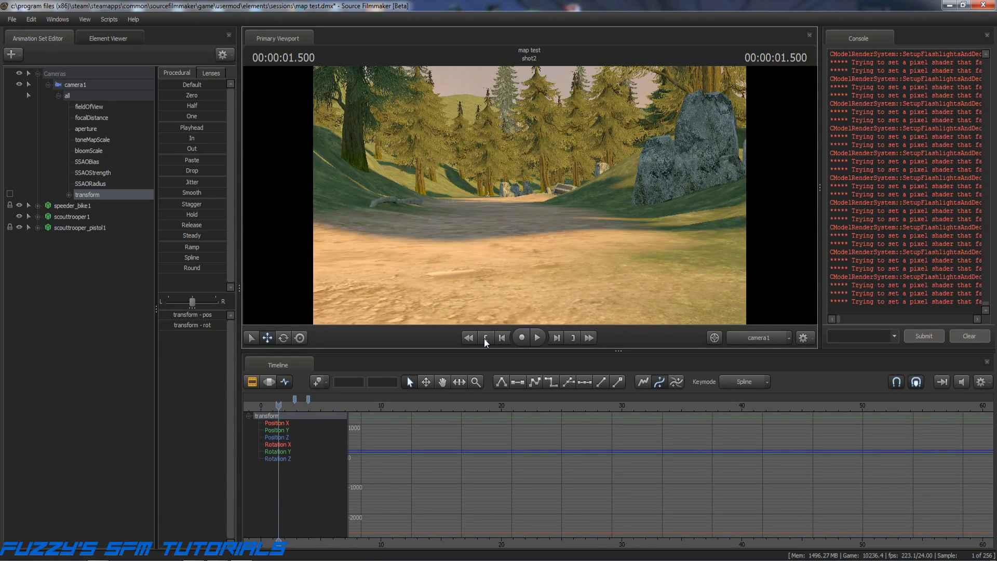
left_click(537, 337)
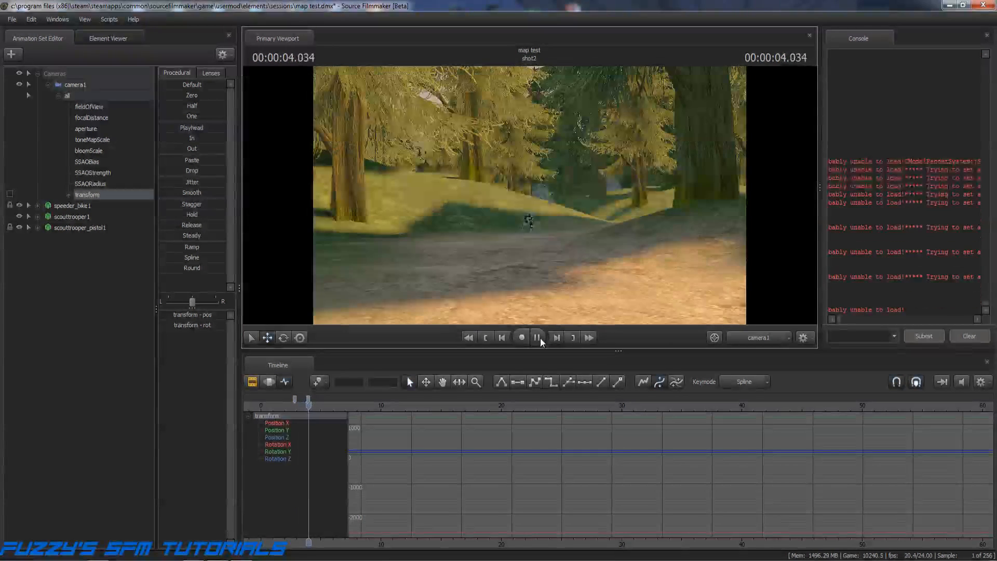
left_click(537, 337)
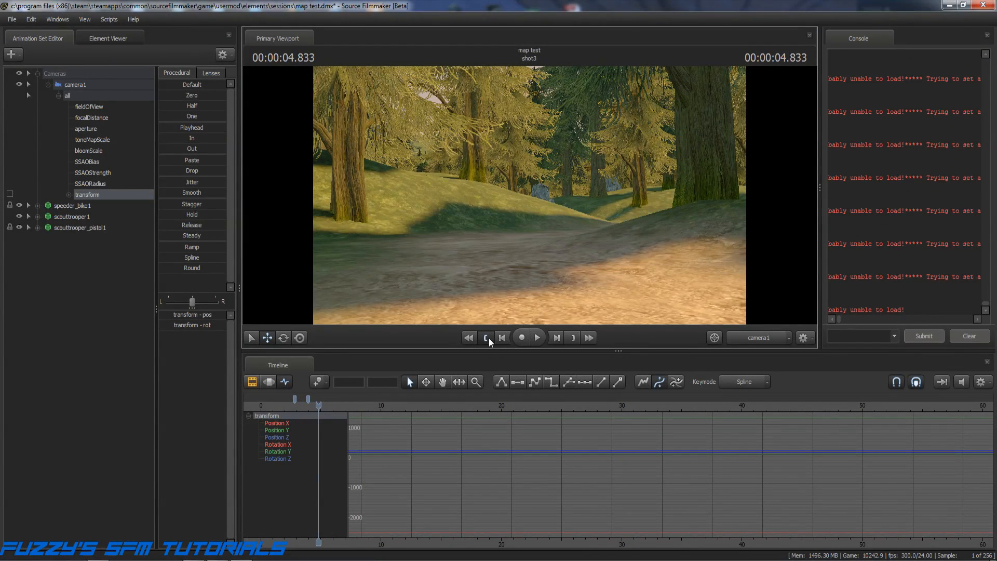
left_click(488, 337)
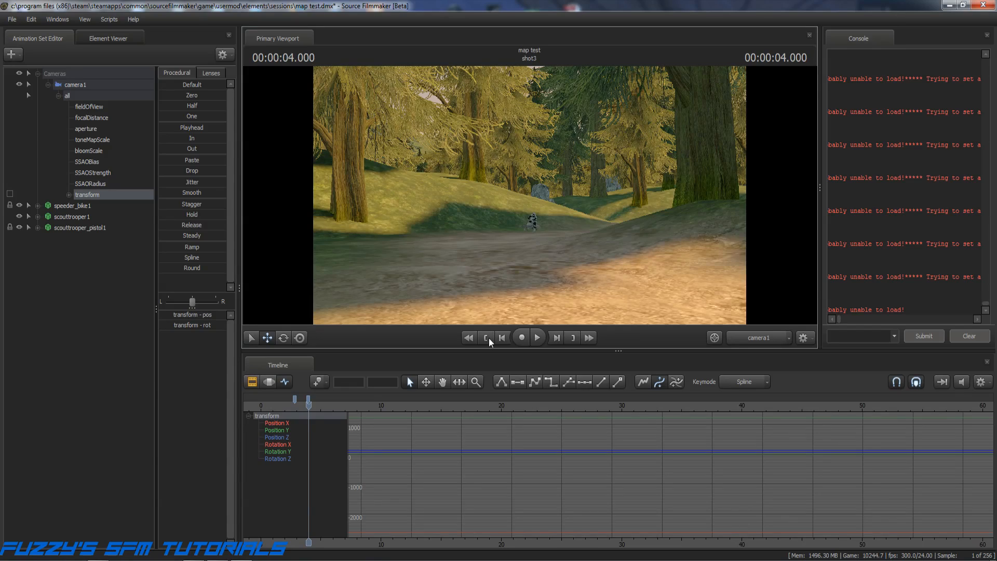
left_click(488, 337)
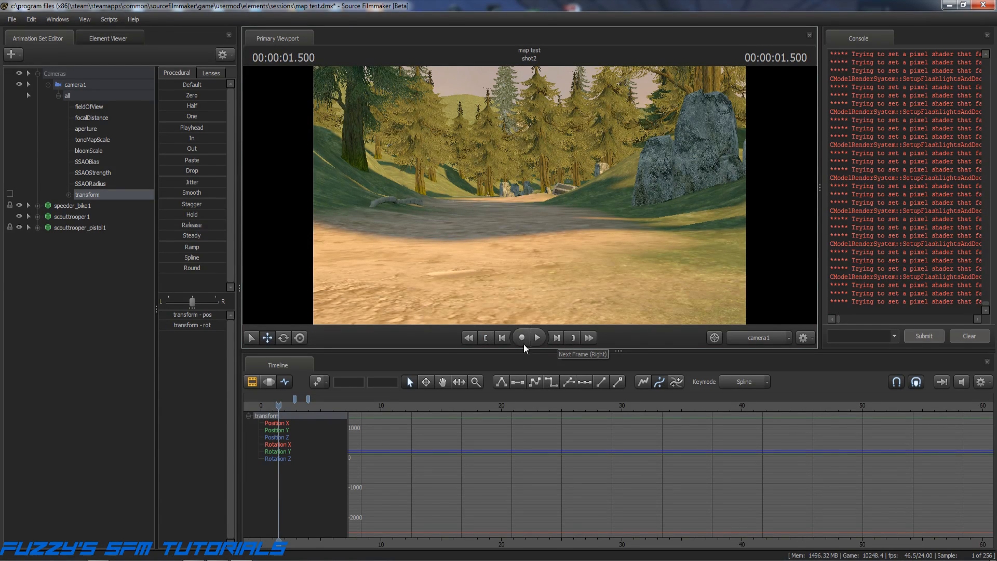
Examine the camera pan frame by frame from 00:00:02.833 to 00:00:03.125, checking whether the speeder bike stays in view.
left_click_drag(278, 406, 295, 410)
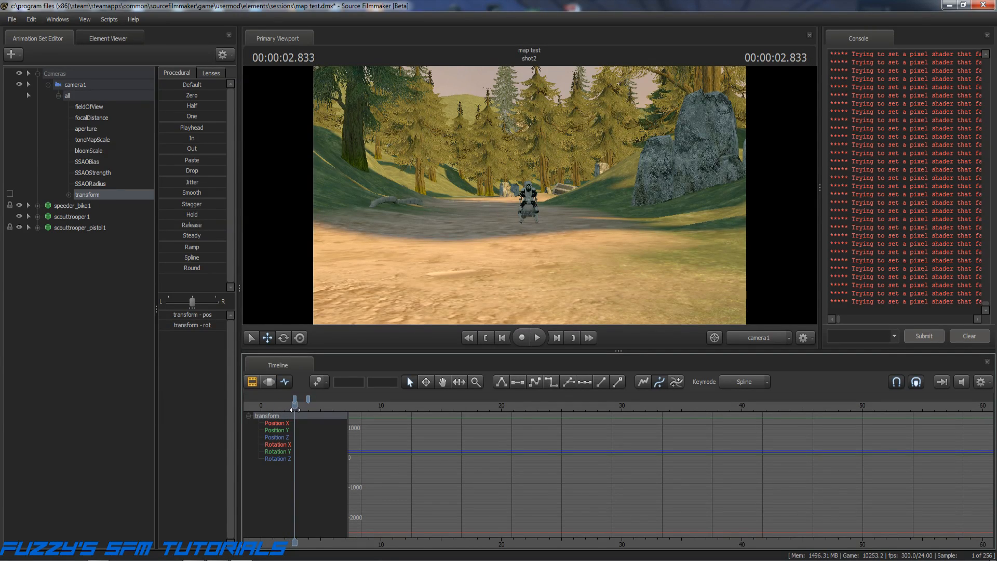
left_click(556, 337)
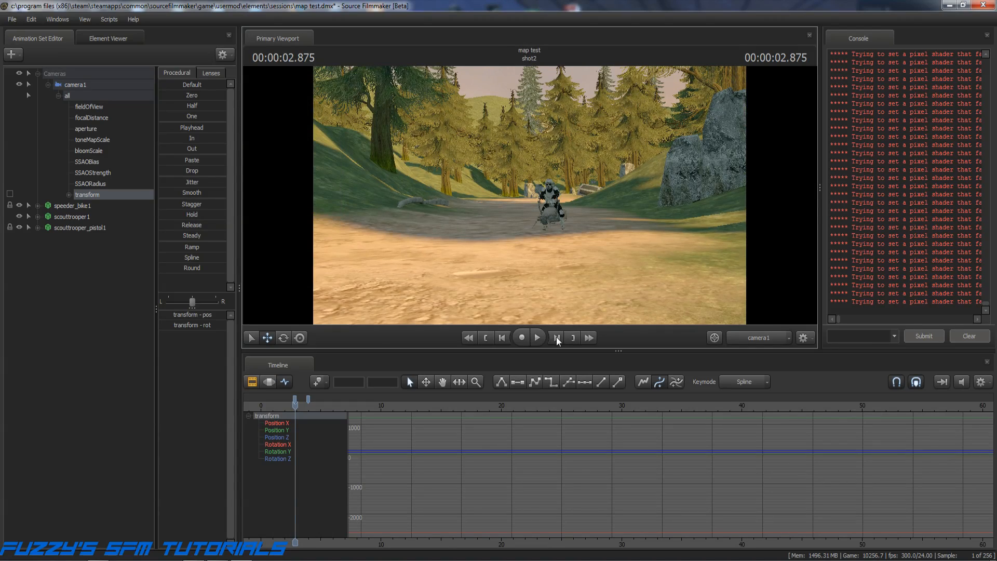
left_click(556, 337)
left_click(556, 336)
left_click(556, 338)
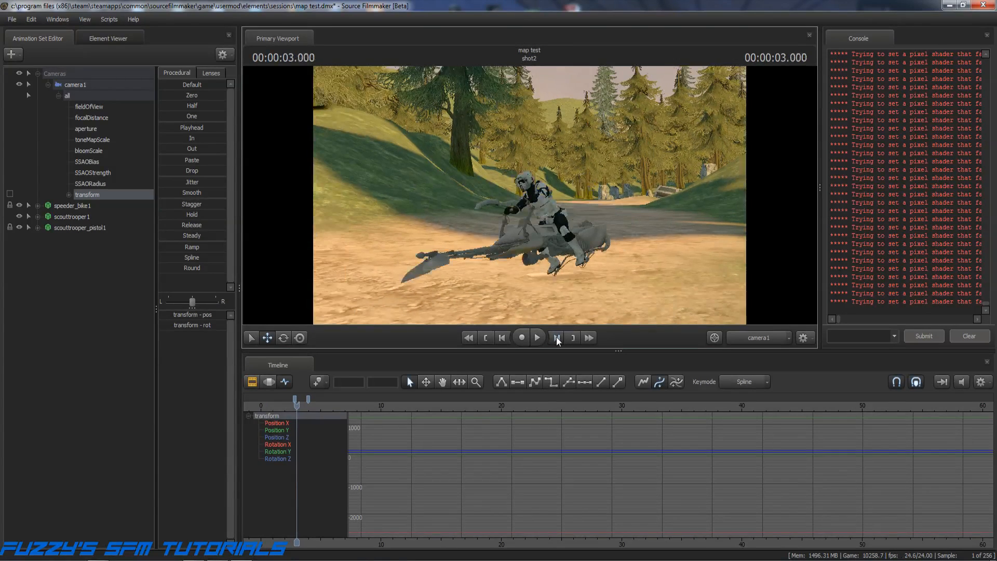
left_click(556, 338)
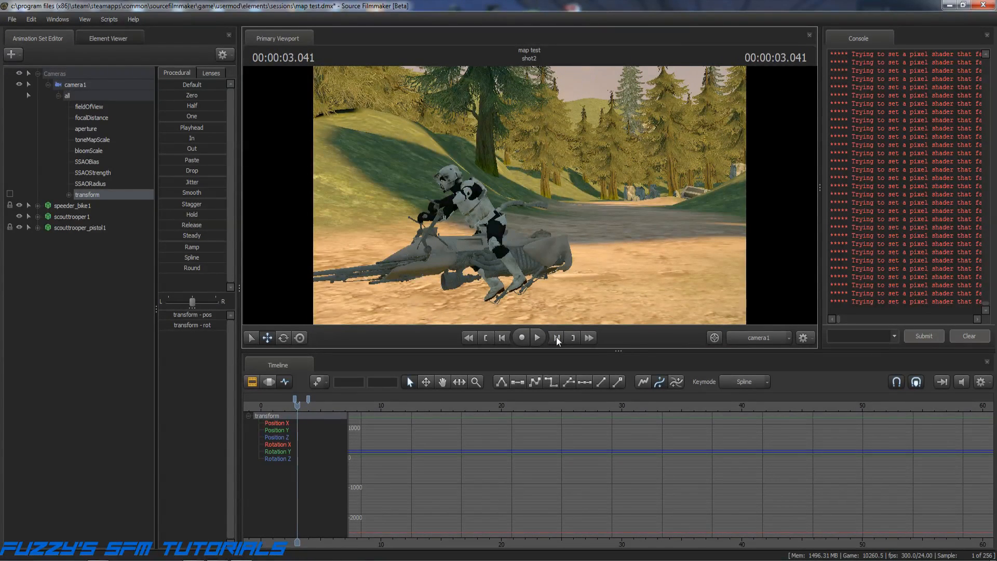
left_click(556, 337)
left_click(556, 337)
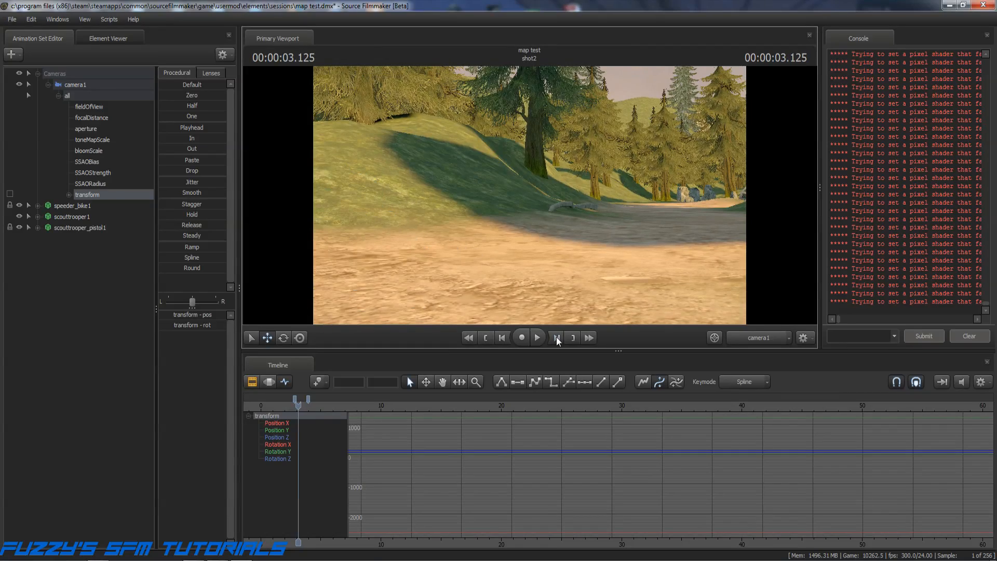
Keyframe camera1 at 00:00:03.166, turned left so the passing speeder bike is centred in view.
left_click(556, 337)
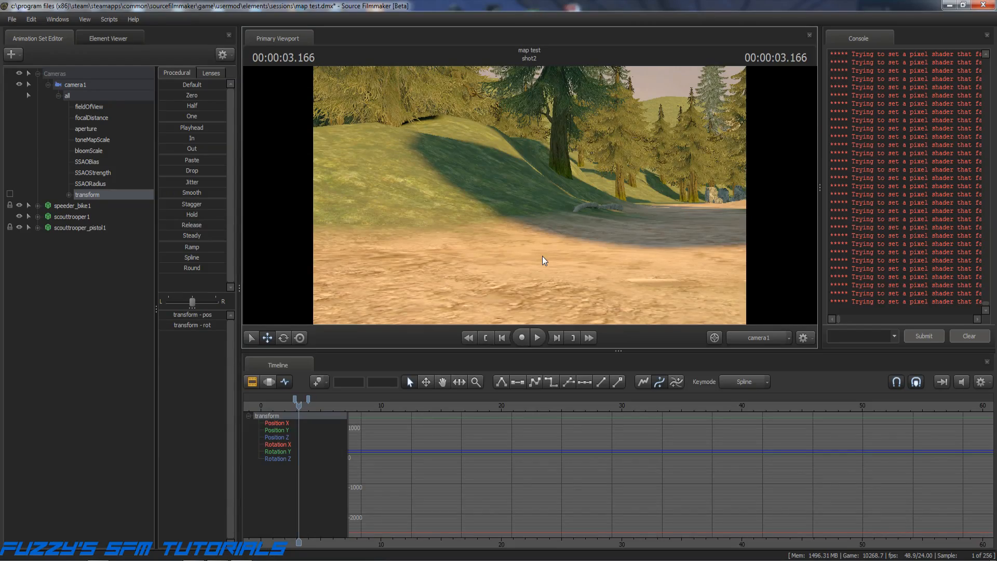
key("m")
mouse_move(542, 256)
left_mouse_down()
mouse_move(304, 251)
mouse_move(302, 261)
left_mouse_up()
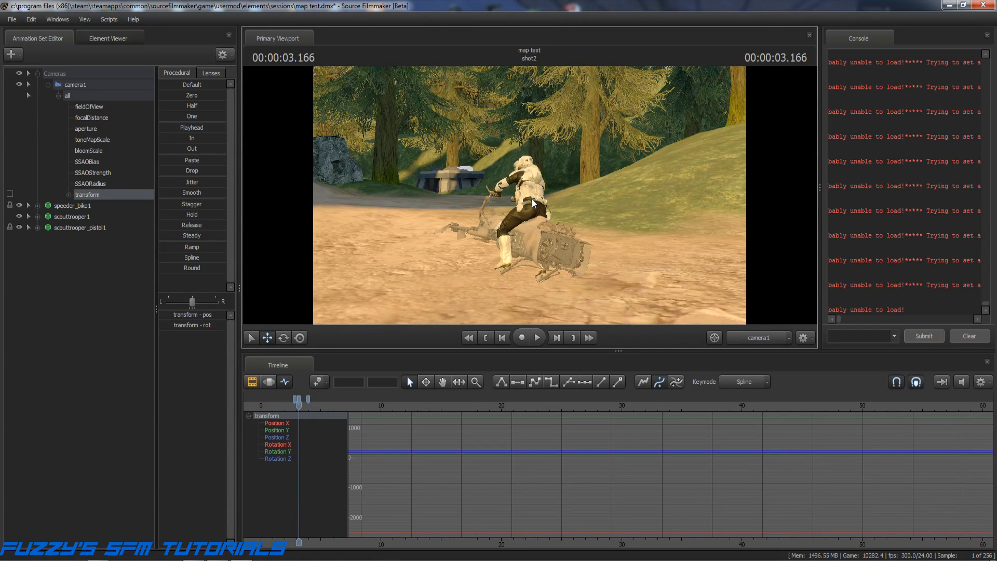
Examine the camera pan frame by frame from 00:00:03.166 to shot2's last frame at 00:00:03.958, checking the speeder bike's framing.
left_click(555, 338)
left_click(556, 337)
left_click(555, 338)
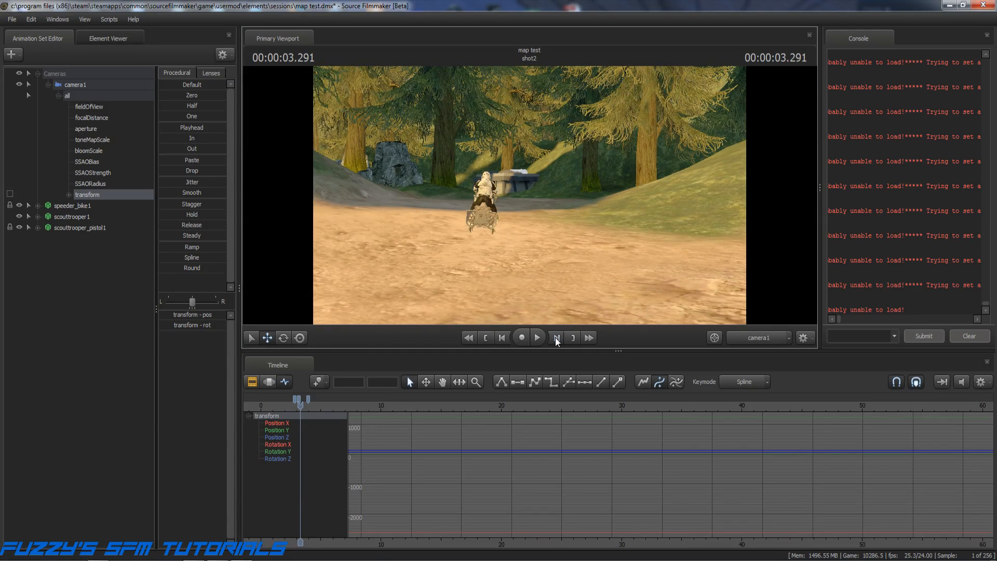
left_click(556, 338)
left_click(556, 337)
left_click(555, 337)
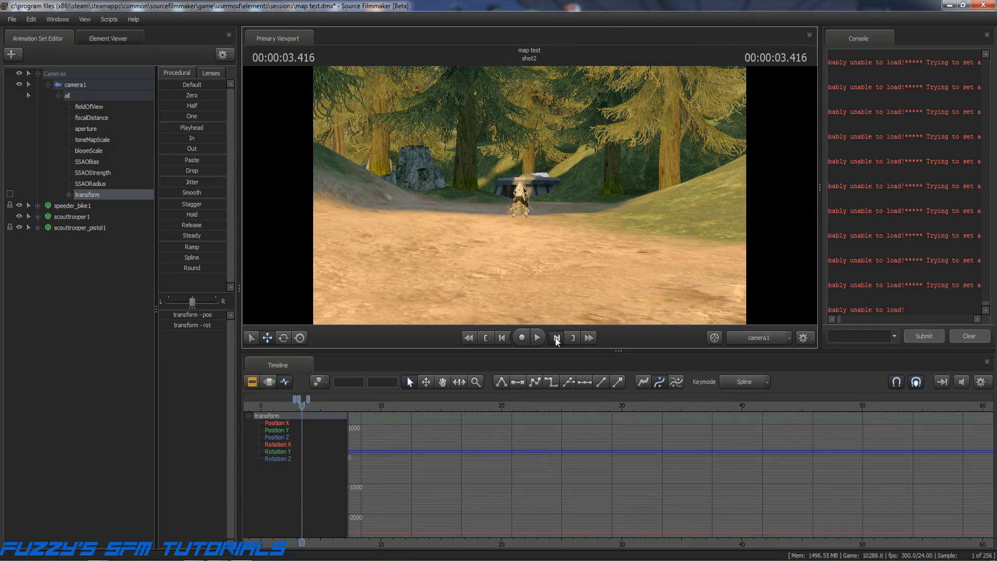
left_click(556, 338)
left_click(555, 338)
left_click(556, 338)
left_click(555, 337)
left_click(555, 338)
left_click(555, 337)
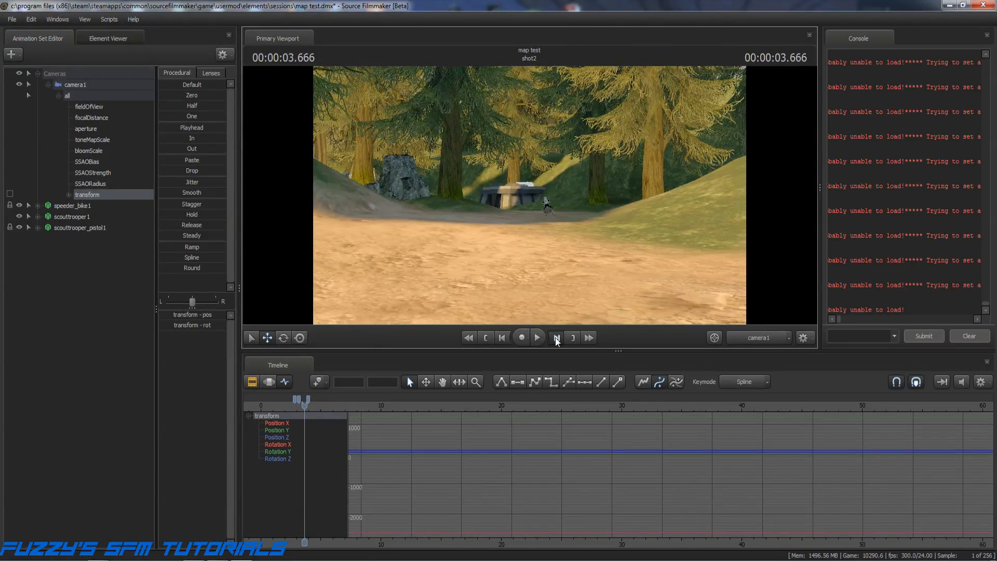
left_click(555, 338)
left_click(555, 338)
left_click(556, 337)
left_click(556, 338)
left_click(555, 337)
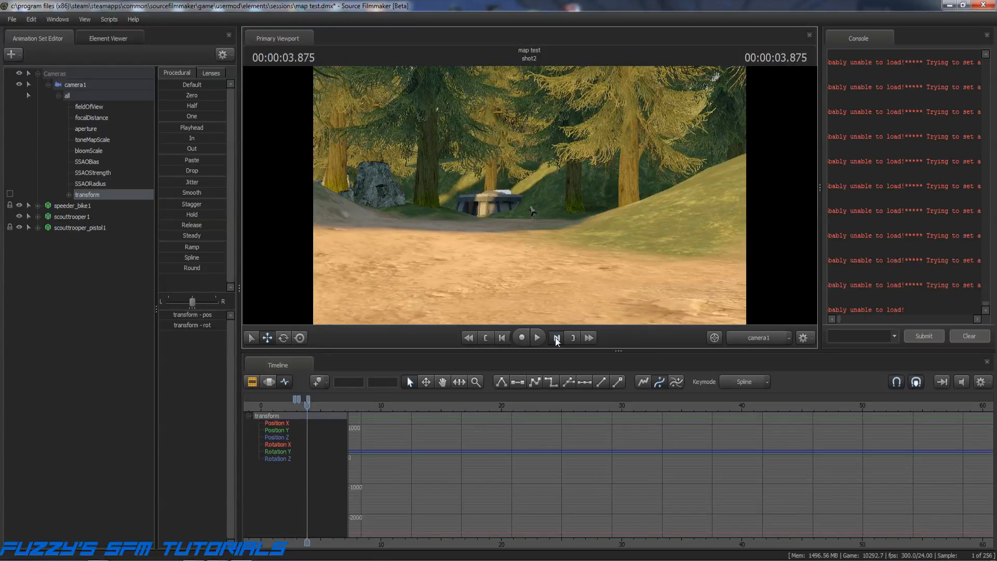
left_click(555, 337)
left_click(556, 338)
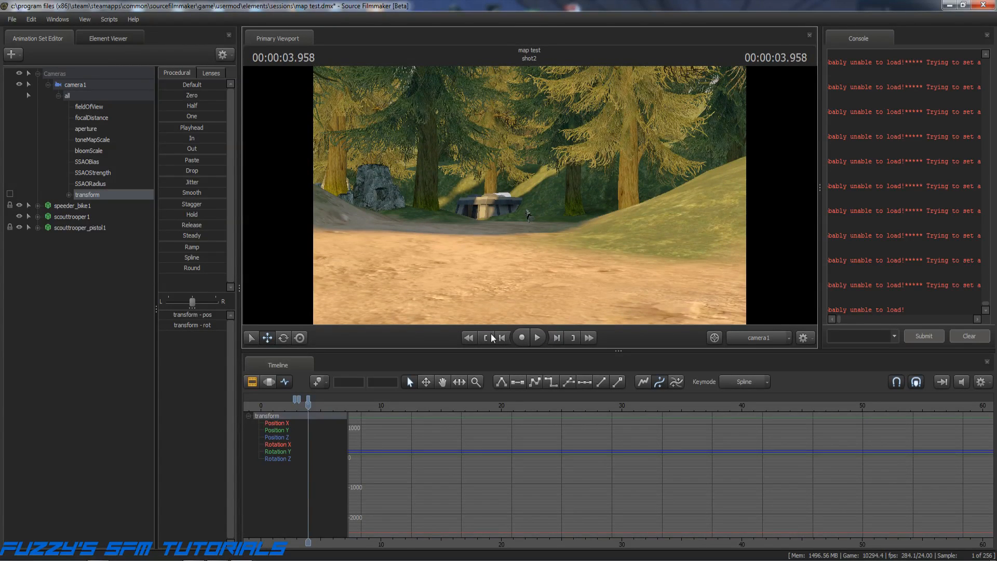
Play shot2 from its start, then replay the sequence from 00:00:00.000 to review the camera pan.
left_click(490, 338)
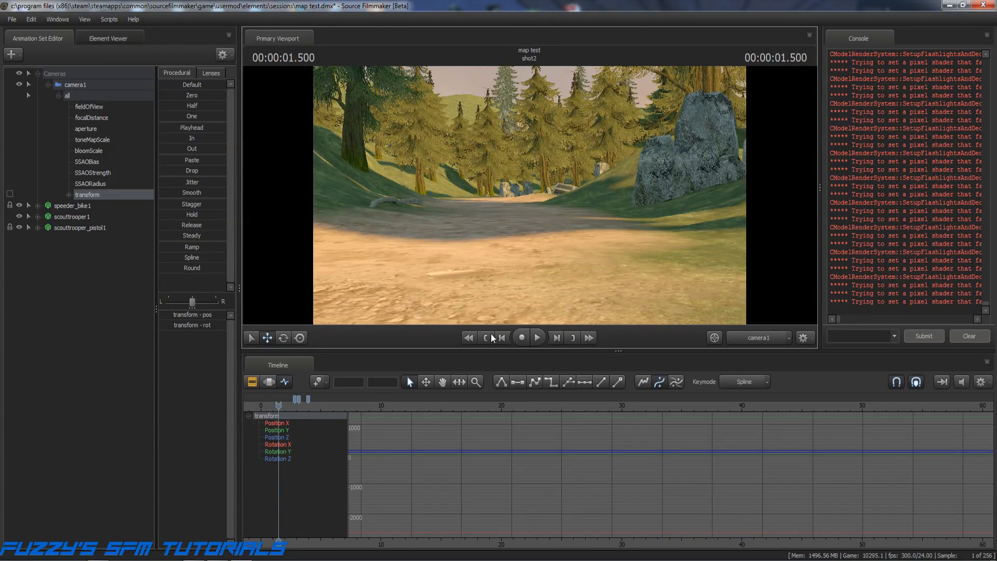
left_click(538, 337)
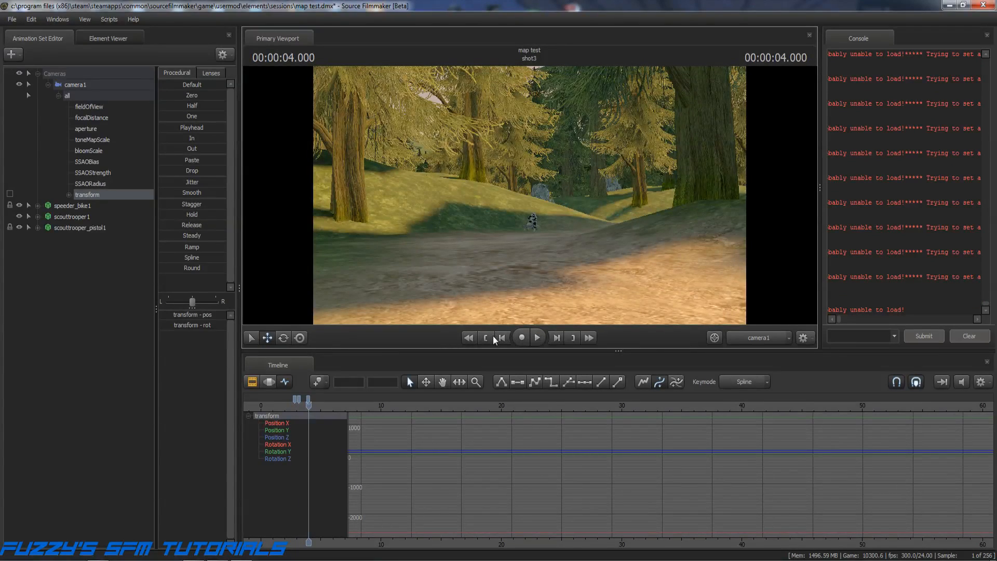
left_click(491, 337)
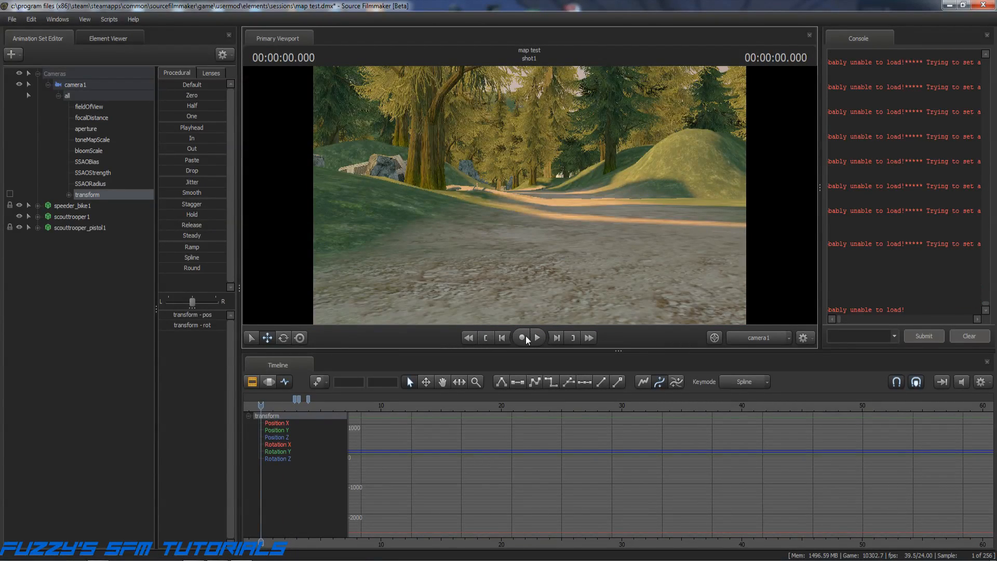
left_click(538, 338)
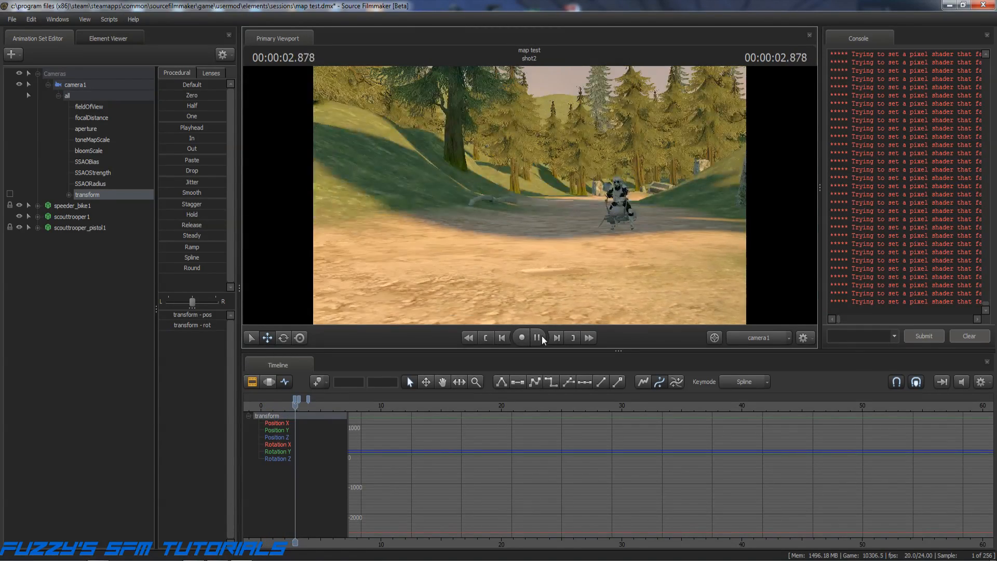
left_click(541, 336)
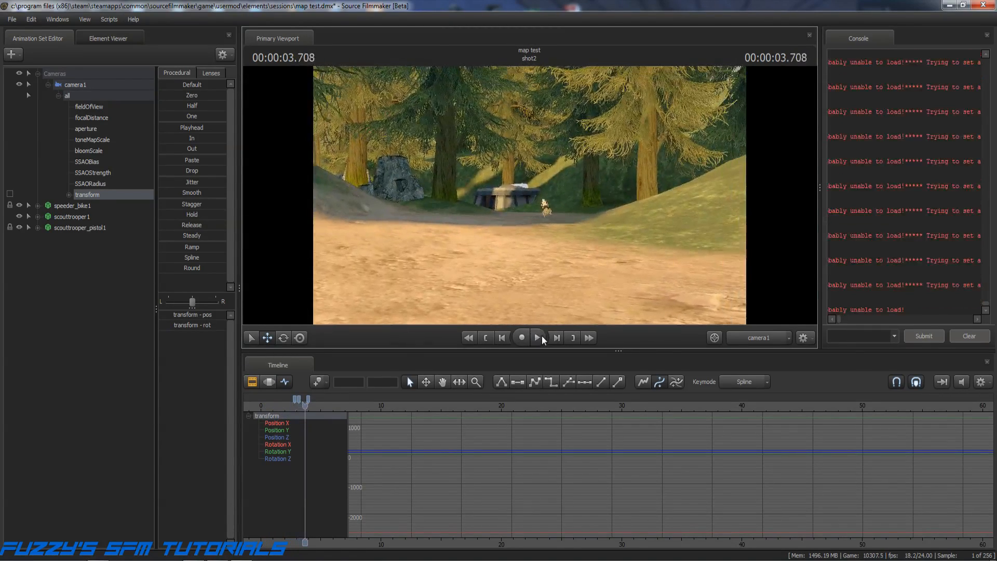
Check the frames from 00:00:03.083 to 00:00:03.166, then move camera1's middle keyframe to frame 44, at 00:00:03.333.
left_click(501, 337)
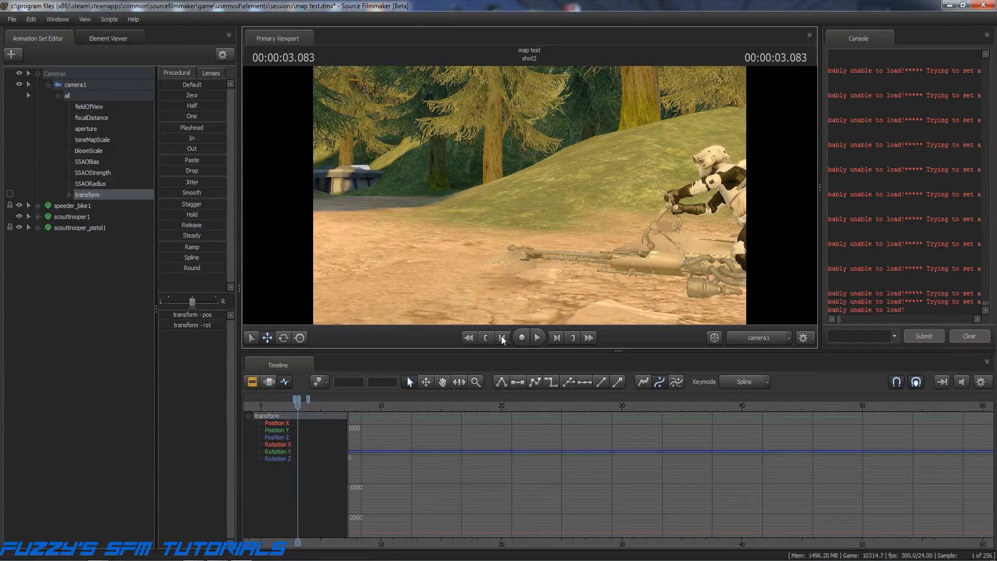
left_click(553, 338)
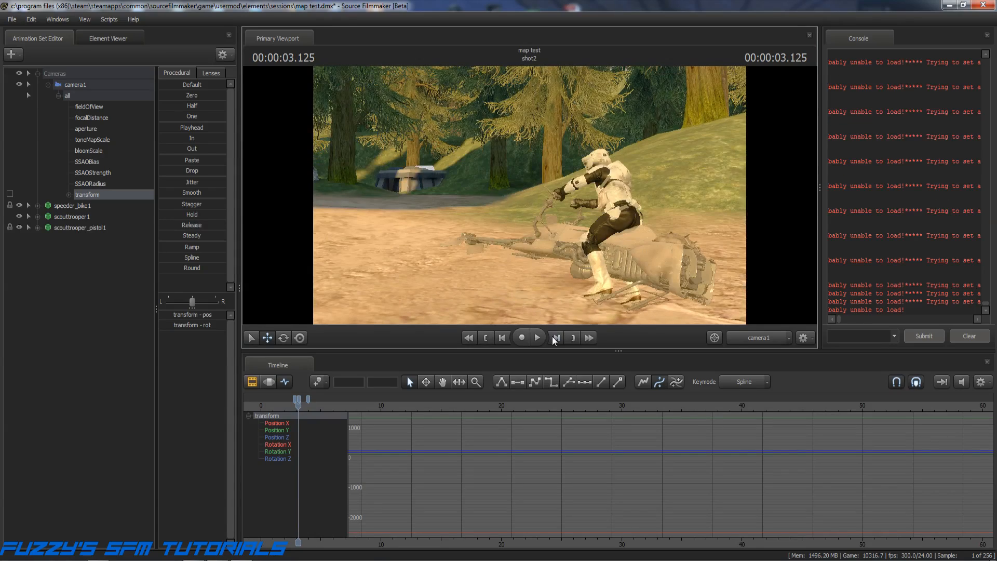
left_click(553, 338)
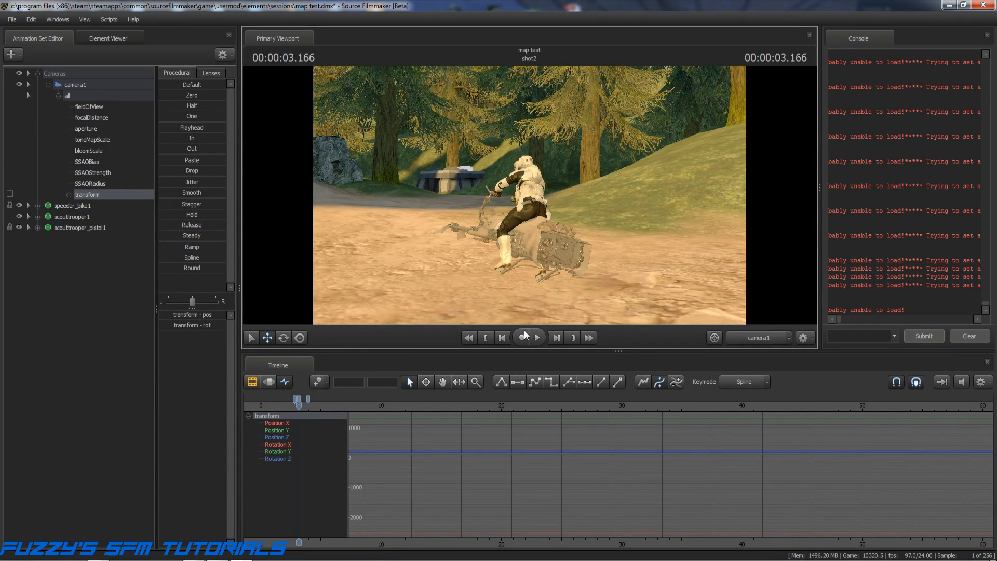
left_click(502, 338)
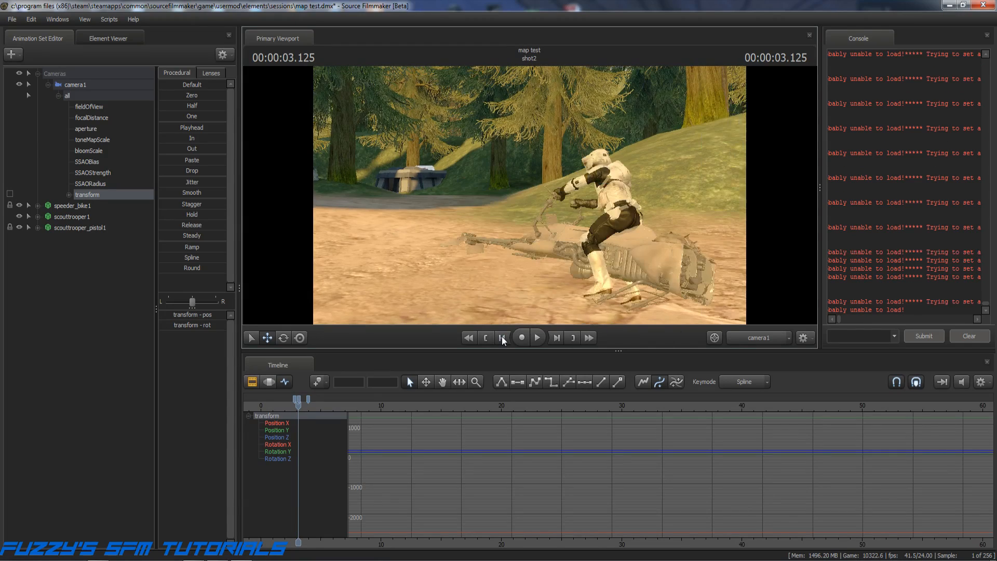
left_click(502, 338)
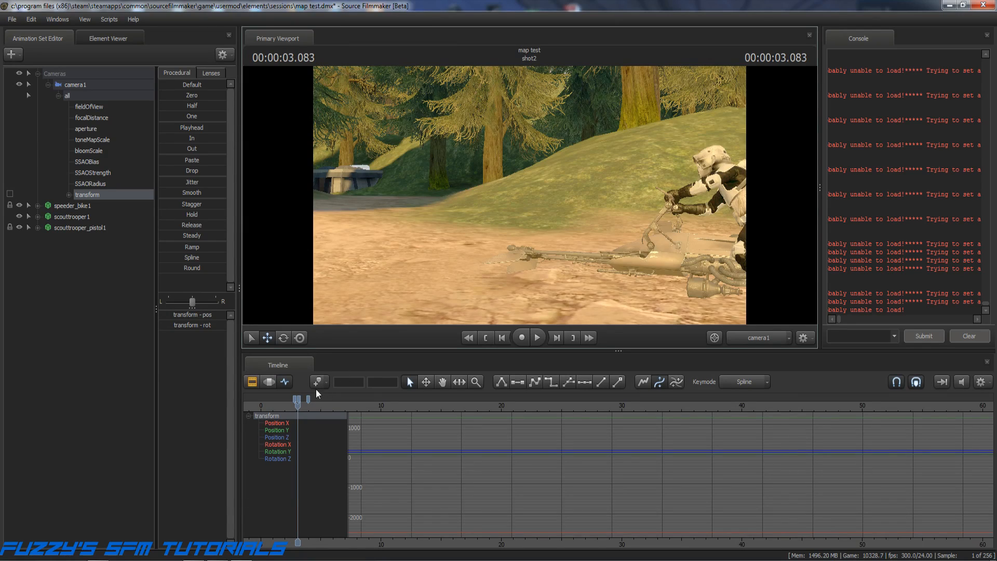
left_click_drag(299, 397, 300, 398)
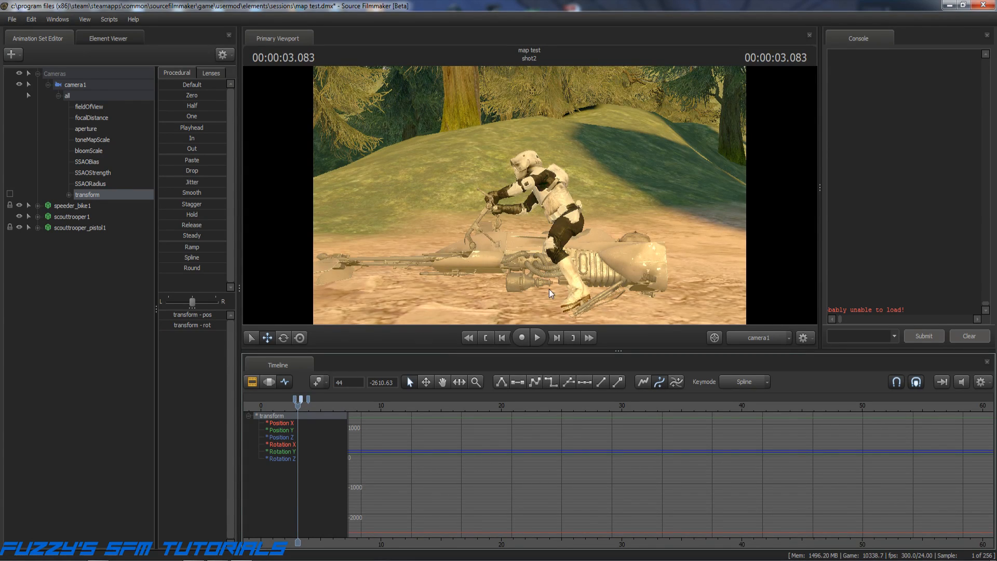
Examine the retimed camera pan frame by frame from 00:00:03.083 through the cut to shot3 at 00:00:04.041.
left_click(552, 337)
left_click(552, 338)
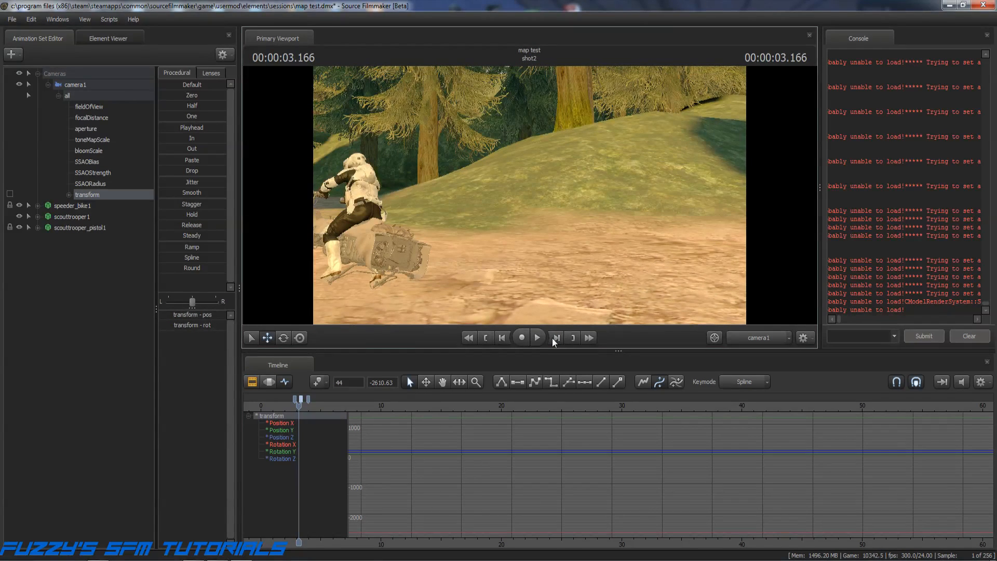
left_click(552, 338)
left_click(553, 338)
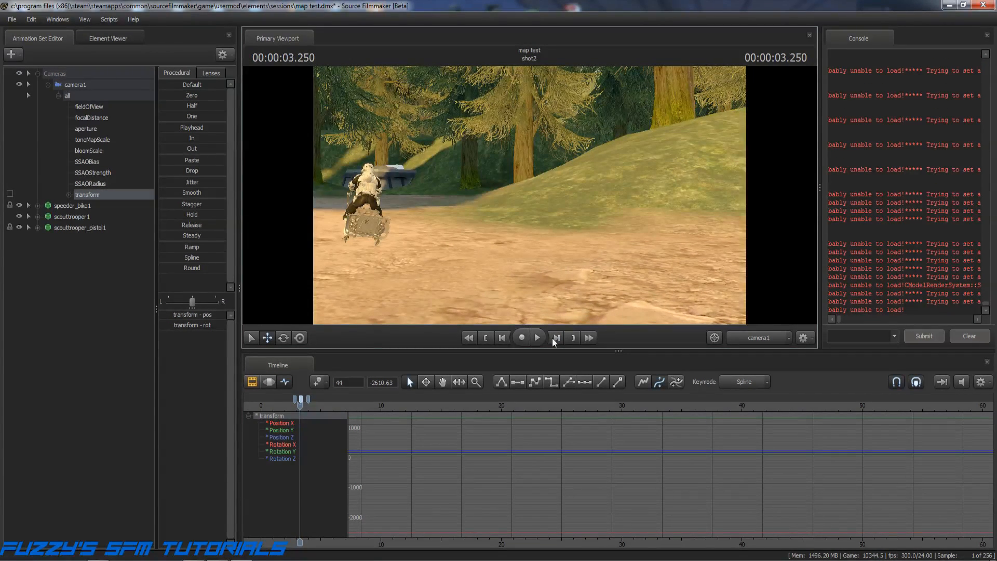
left_click(552, 337)
left_click(552, 337)
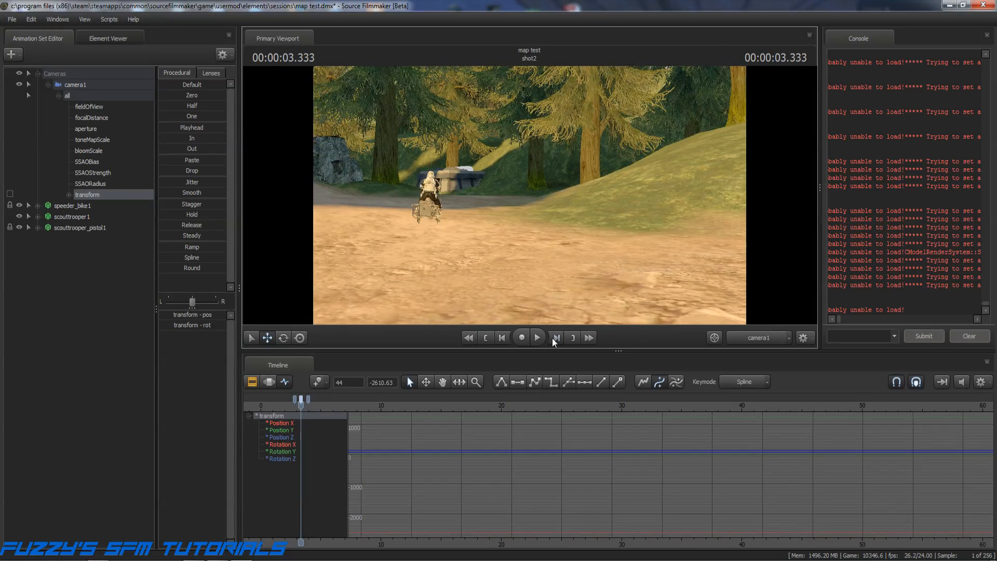
left_click(553, 338)
left_click(552, 338)
left_click(552, 337)
left_click(552, 337)
left_click(552, 337)
left_click(552, 337)
left_click(553, 337)
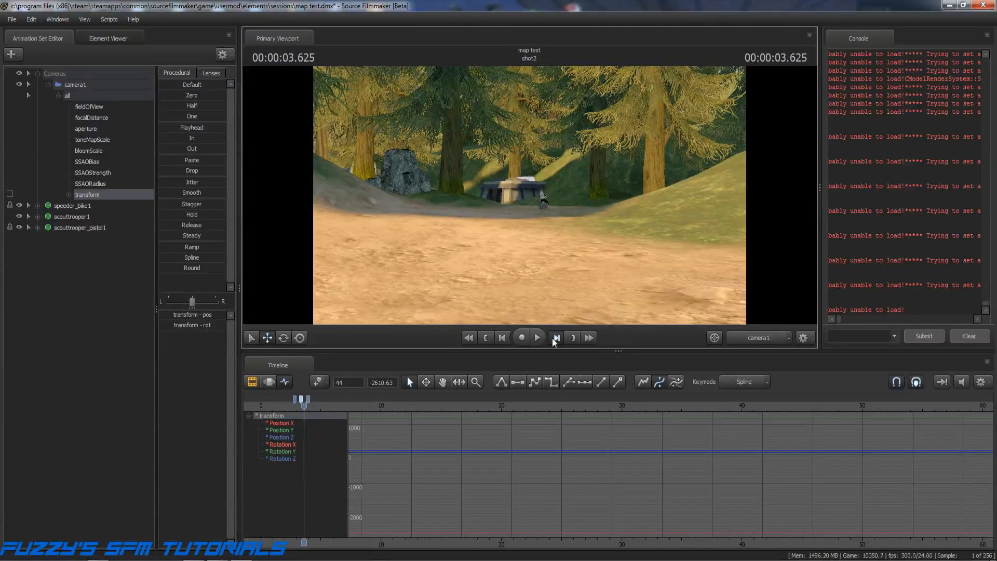
left_click(553, 337)
left_click(552, 338)
left_click(552, 337)
left_click(552, 337)
left_click(552, 337)
left_click(553, 337)
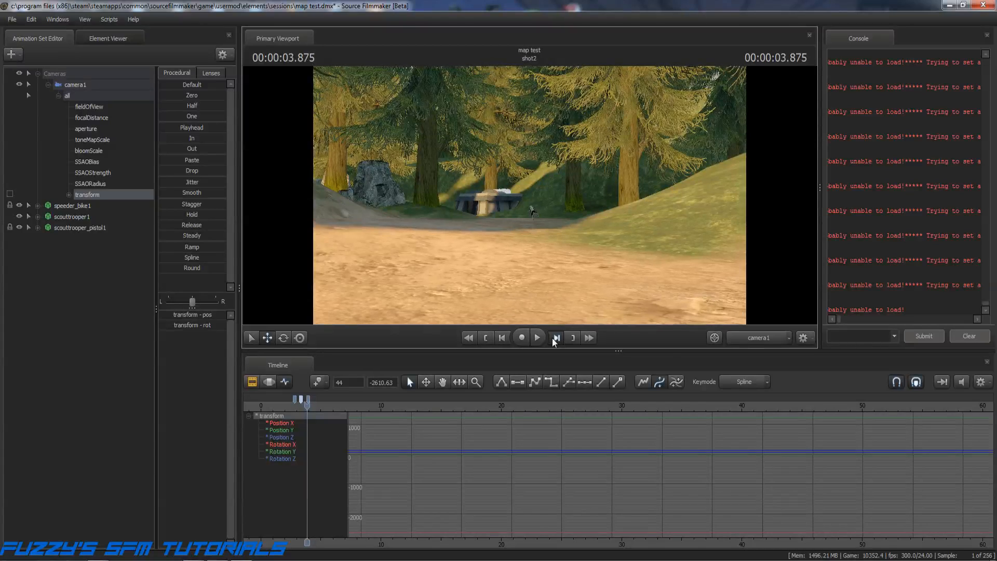
left_click(553, 338)
left_click(552, 338)
left_click(552, 337)
left_click(553, 337)
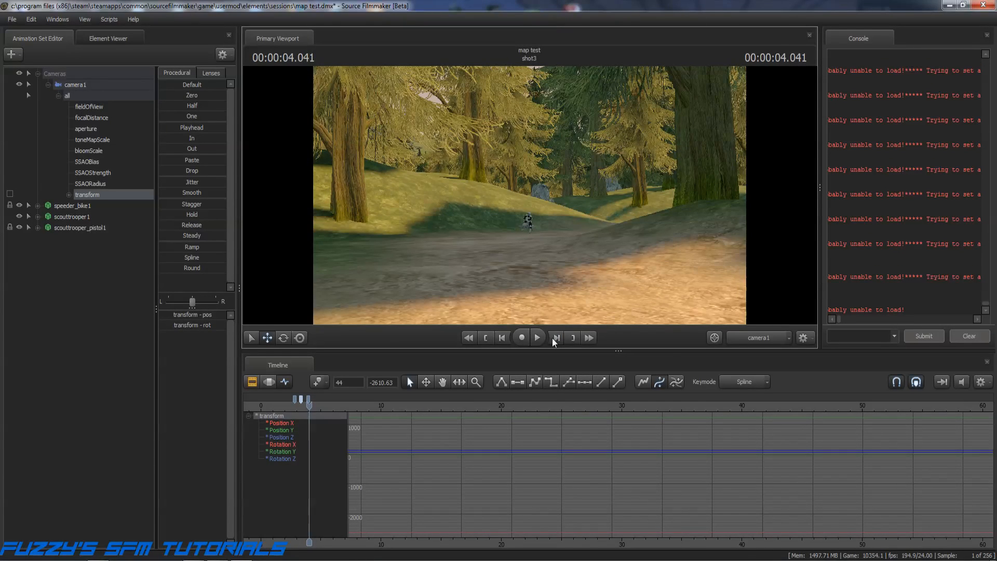
Play the retimed pan from shot2's start, then replay the whole sequence from shot1 and stop within shot2.
left_click(486, 338)
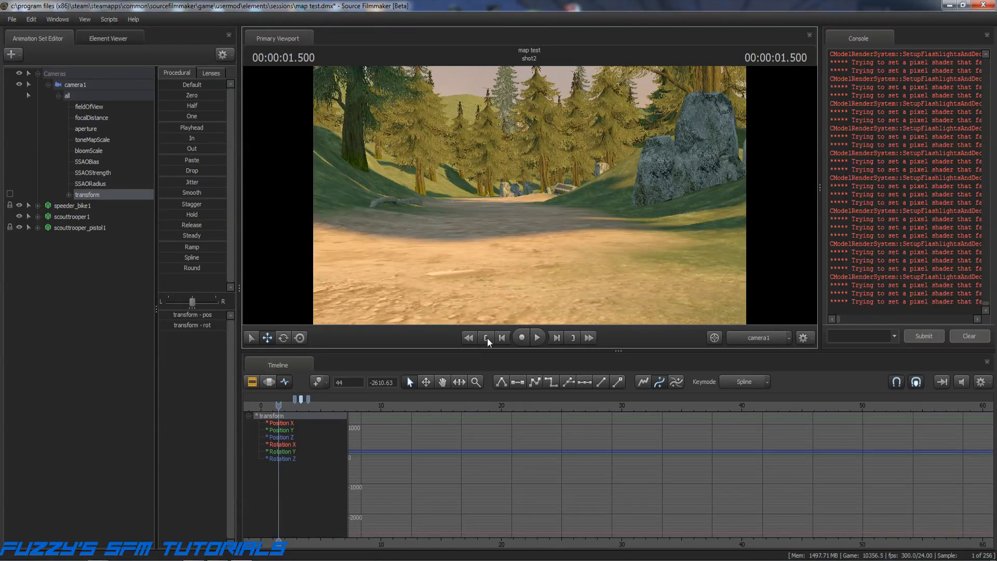
left_click(537, 337)
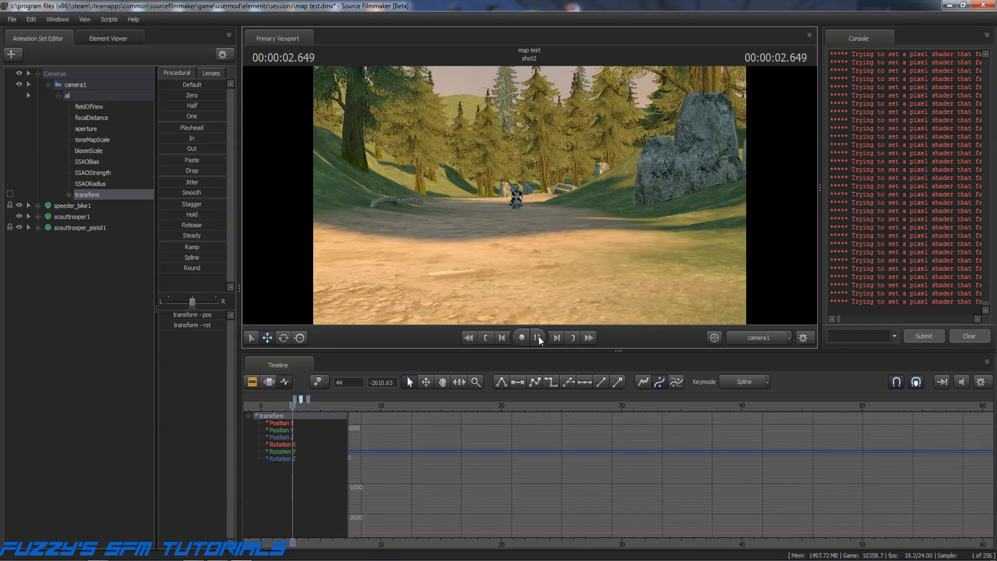
left_click(538, 337)
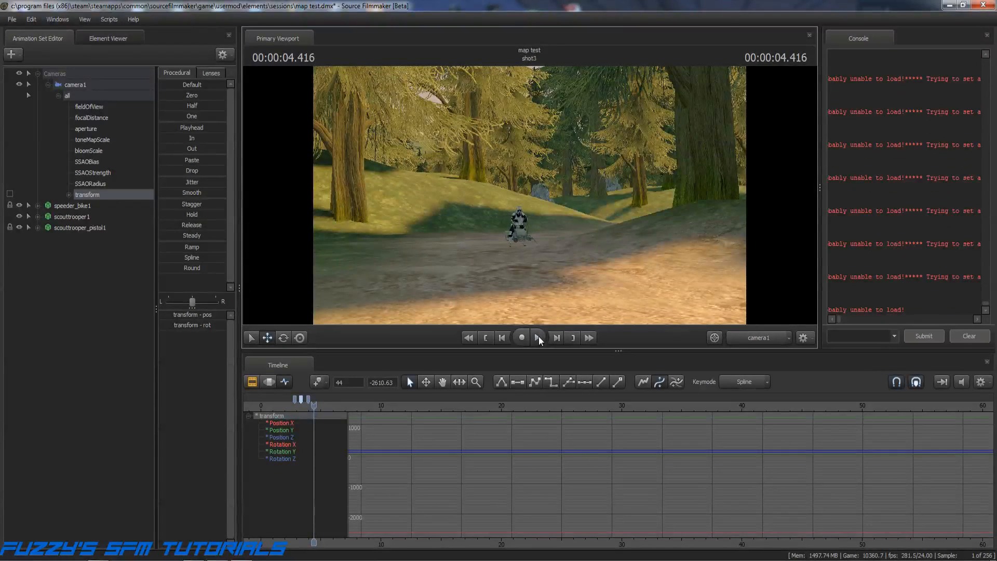
left_click(487, 338)
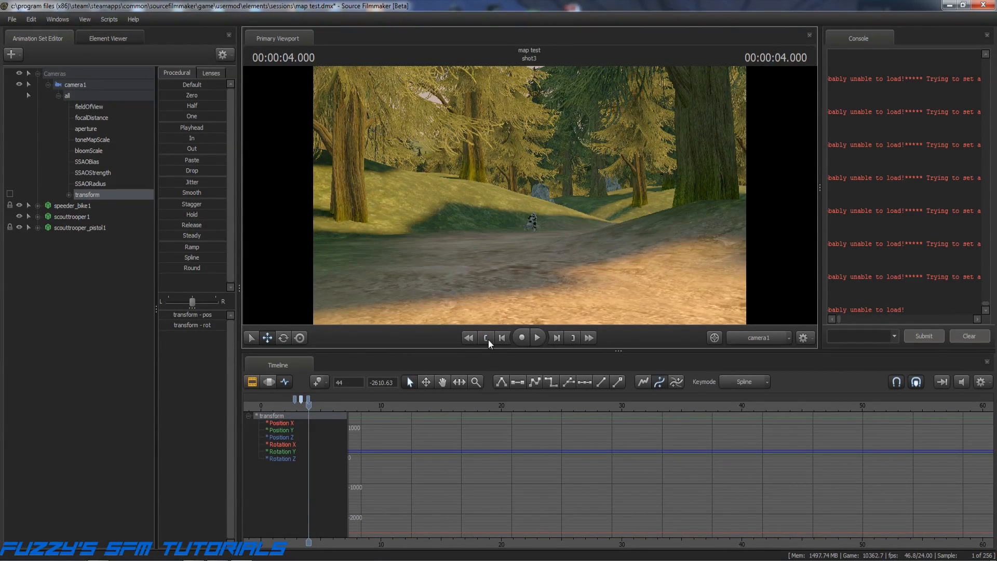
left_click(488, 338)
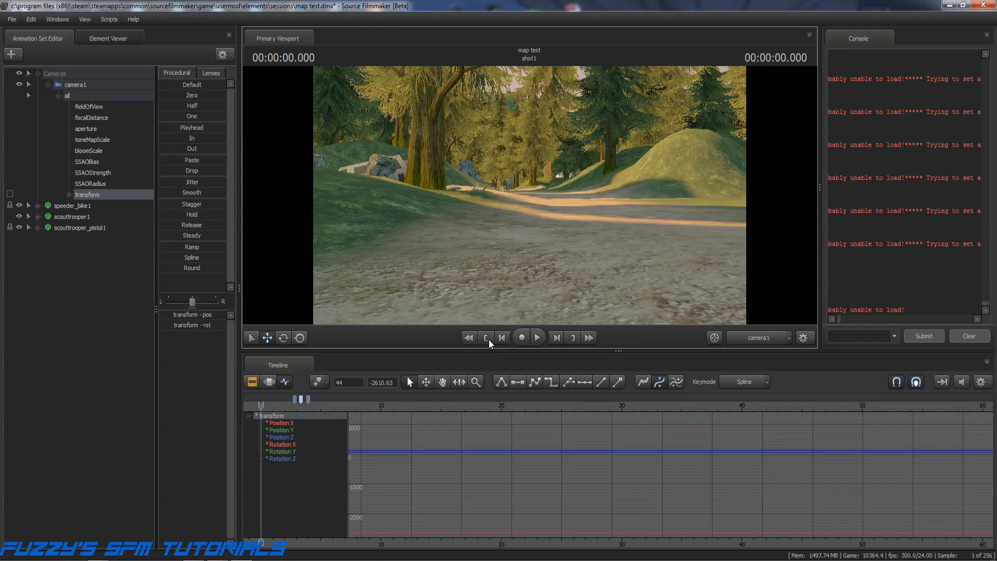
left_click(540, 337)
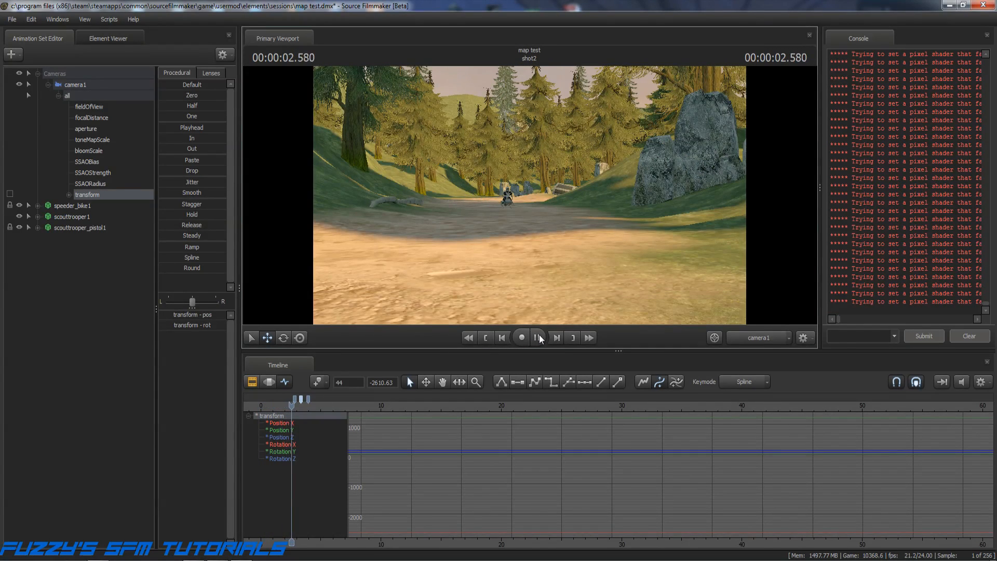
left_click(538, 338)
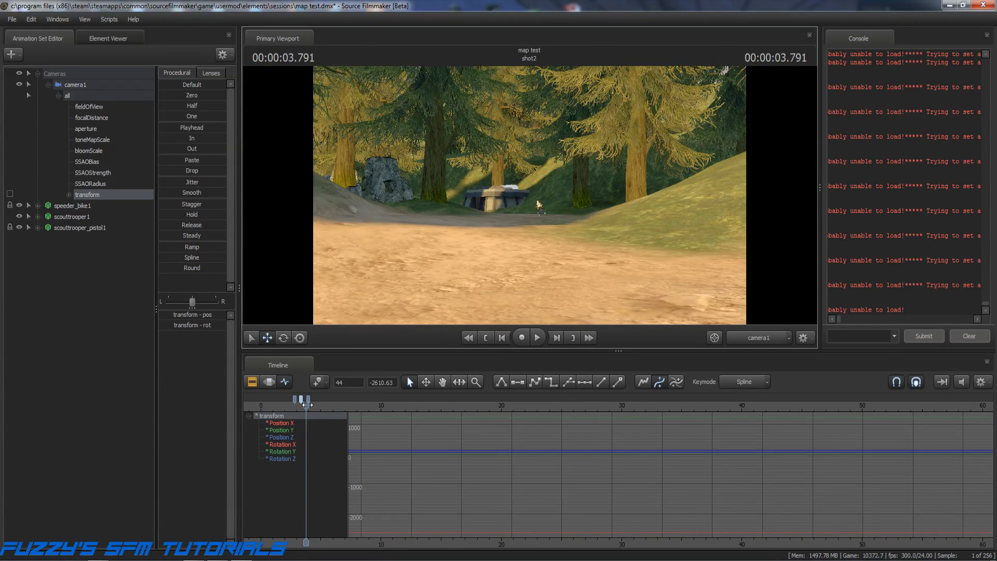
Step back to the keyframe at 00:00:03.333 and turn camera1 slightly further left, bringing the speeder bike closer to the centre.
left_click(502, 337)
left_click(502, 337)
left_click(502, 338)
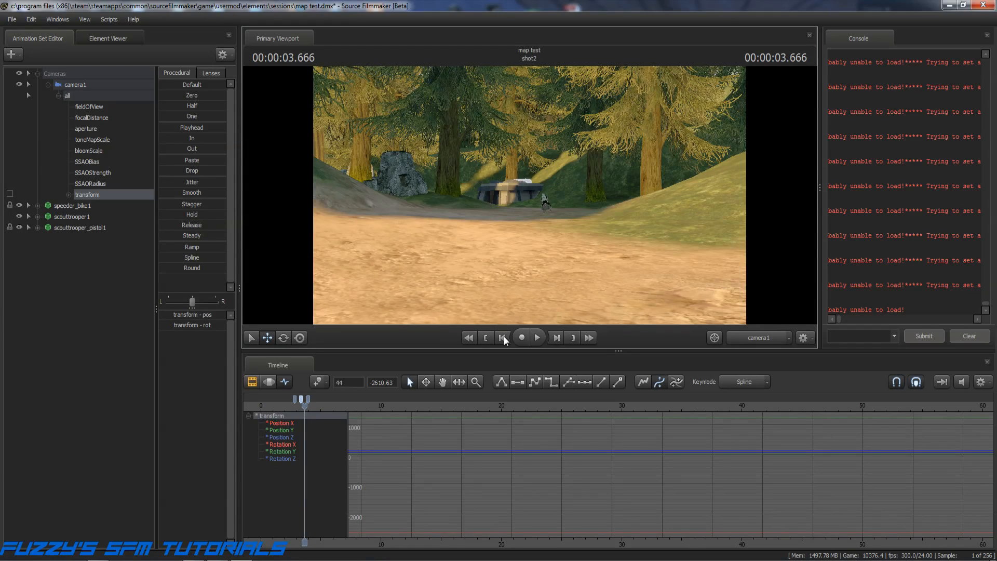
left_click(503, 337)
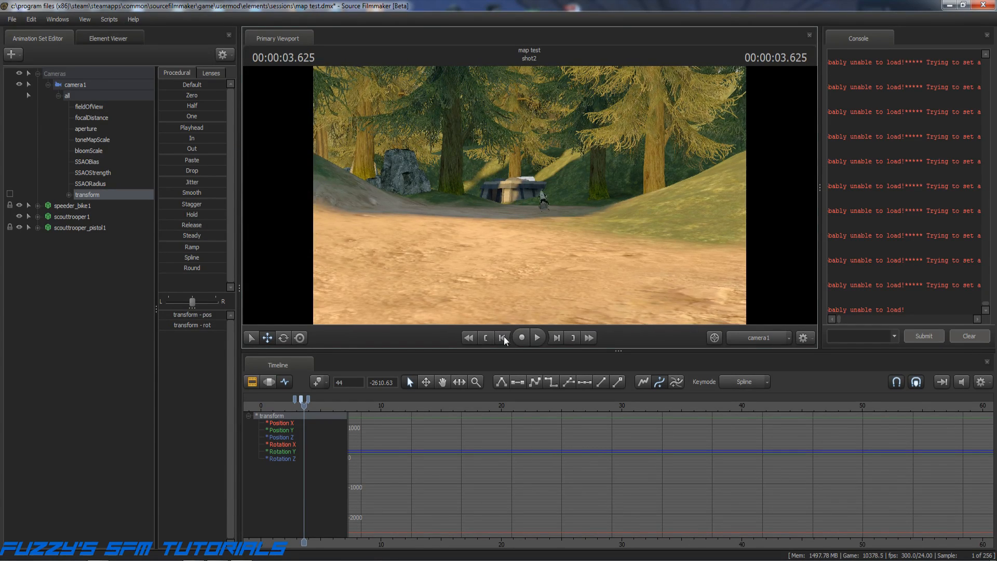
left_click(503, 337)
left_click(503, 337)
left_click(503, 338)
left_click(503, 338)
left_click(503, 338)
left_click(503, 337)
left_click(503, 338)
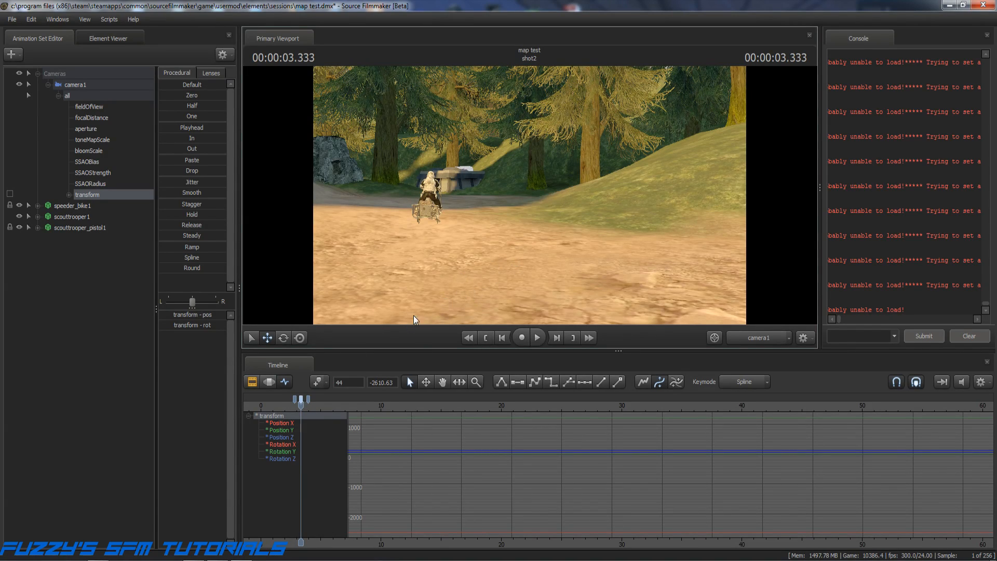
left_click_drag(515, 247, 452, 243)
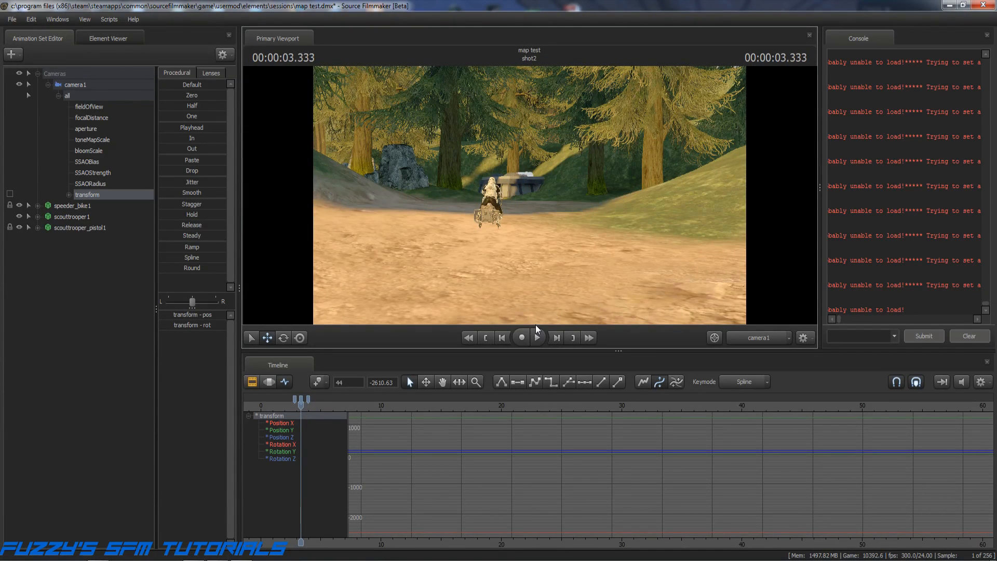
Review the camera pan frame by frame backwards from 00:00:03.333 to 00:00:02.791 in shot2.
left_click(499, 337)
left_click(500, 337)
left_click(499, 337)
left_click(499, 336)
left_click(499, 336)
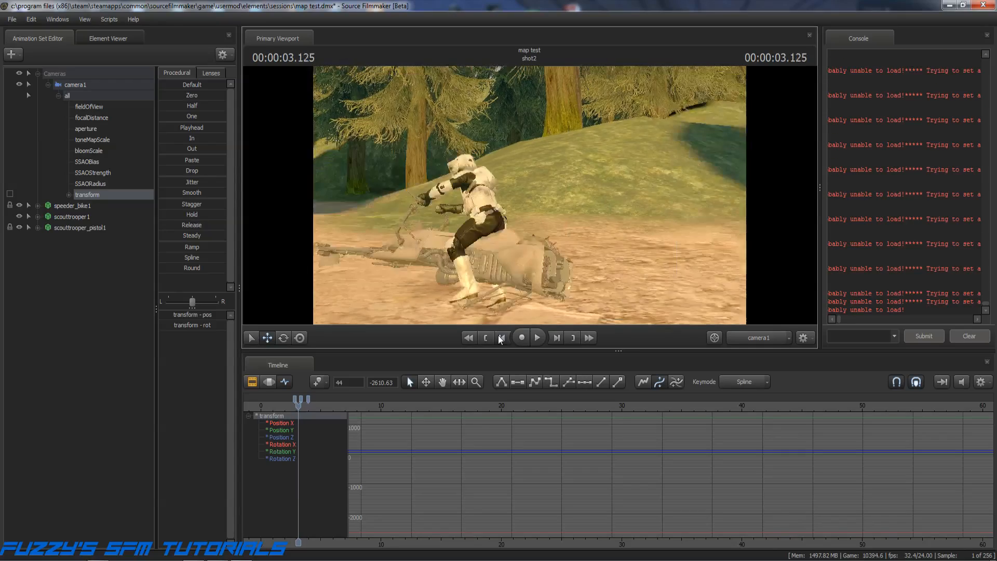
left_click(499, 336)
left_click(499, 336)
left_click(499, 336)
left_click(499, 337)
left_click(499, 336)
left_click(499, 336)
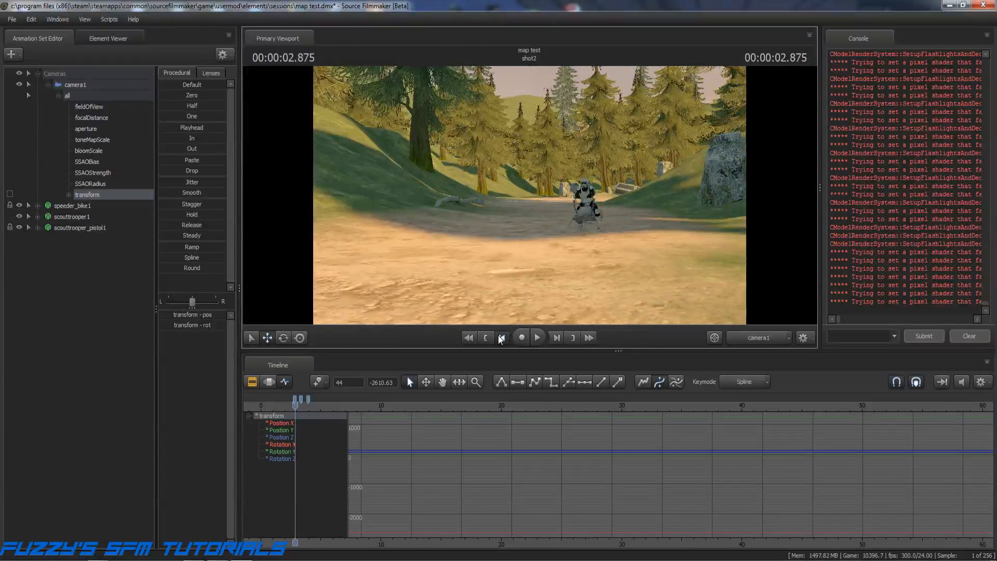
left_click(499, 337)
left_click(499, 337)
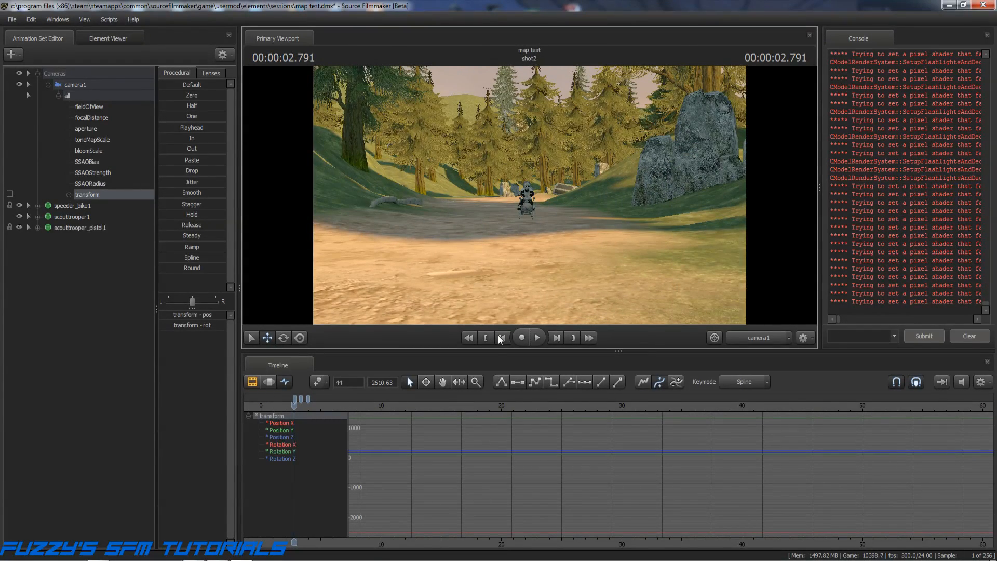
Examine the camera pan frame by frame forwards from 00:00:02.791 to near the end of shot2, checking the speeder bike's framing.
left_click(554, 337)
left_click(555, 337)
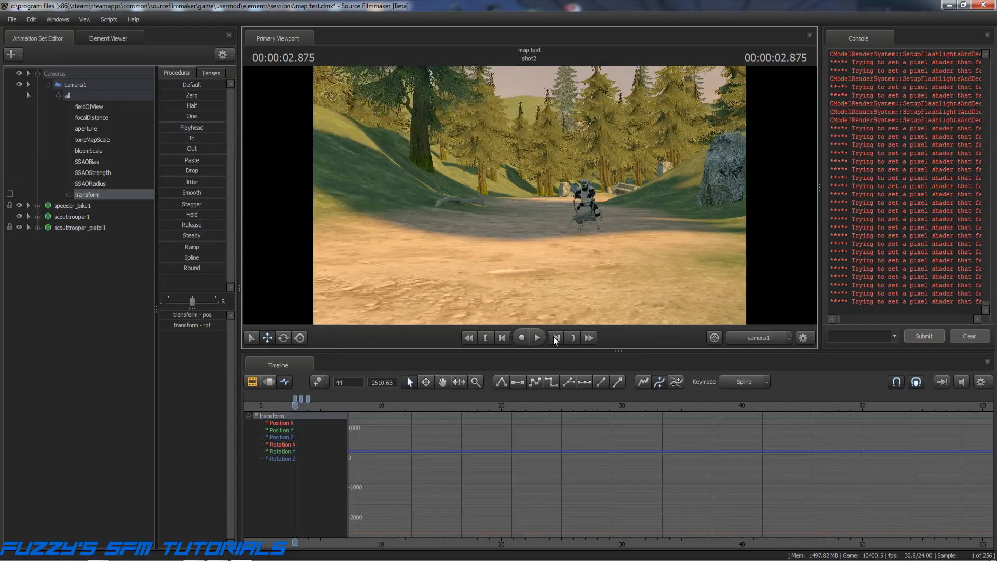
left_click(555, 337)
left_click(555, 338)
left_click(555, 337)
left_click(555, 337)
left_click(555, 337)
left_click(555, 337)
left_click(555, 338)
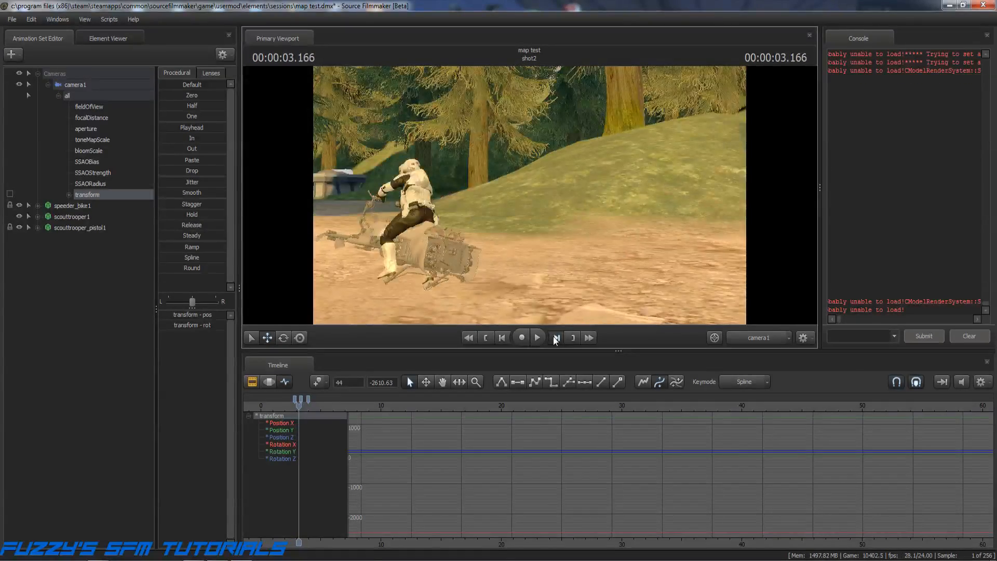
left_click(555, 337)
left_click(555, 338)
left_click(555, 338)
left_click(555, 337)
left_click(555, 337)
left_click(555, 338)
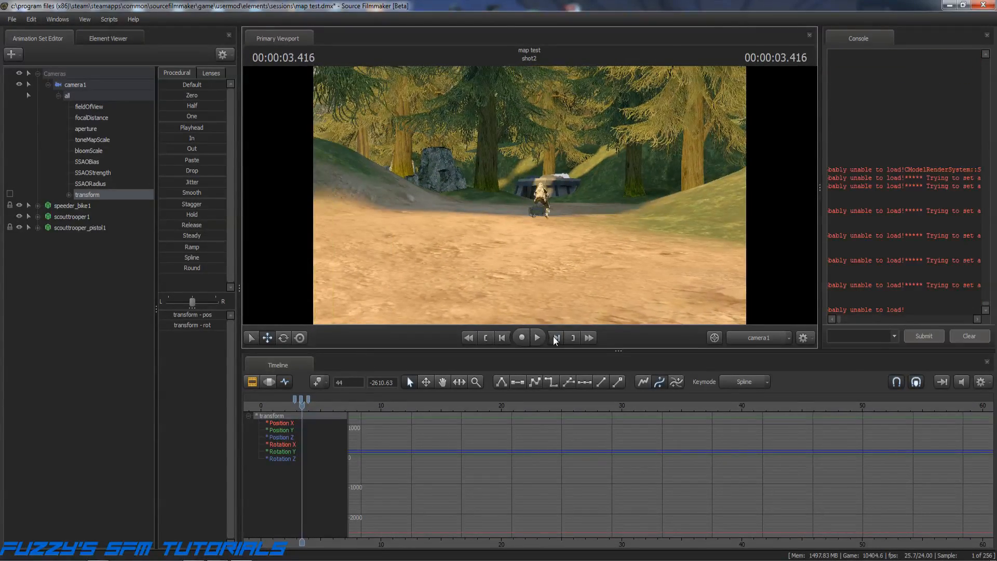
left_click(555, 338)
left_click(555, 337)
left_click(555, 337)
left_click(555, 337)
left_click(555, 337)
left_click(554, 337)
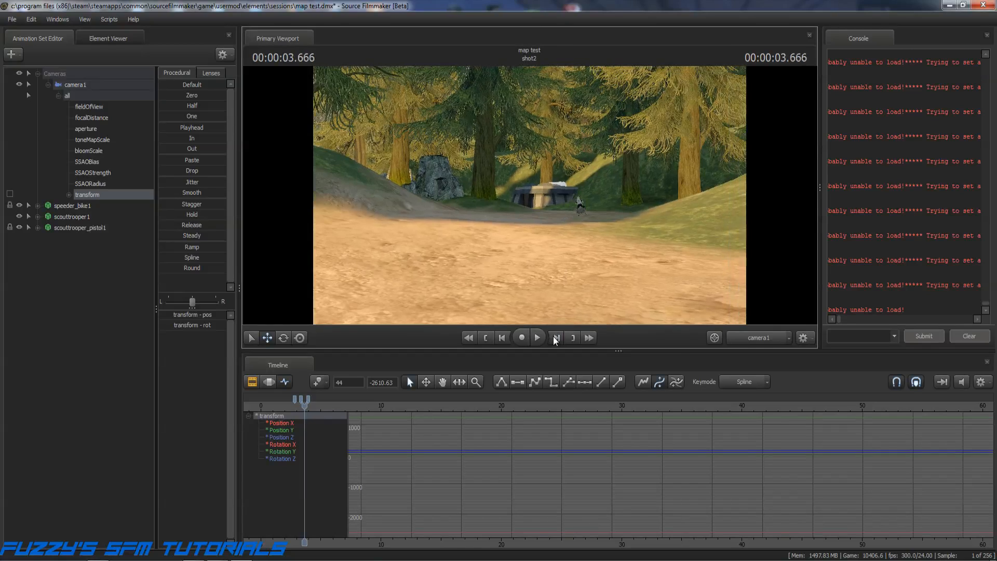
left_click(555, 338)
left_click(555, 337)
left_click(555, 337)
left_click(554, 337)
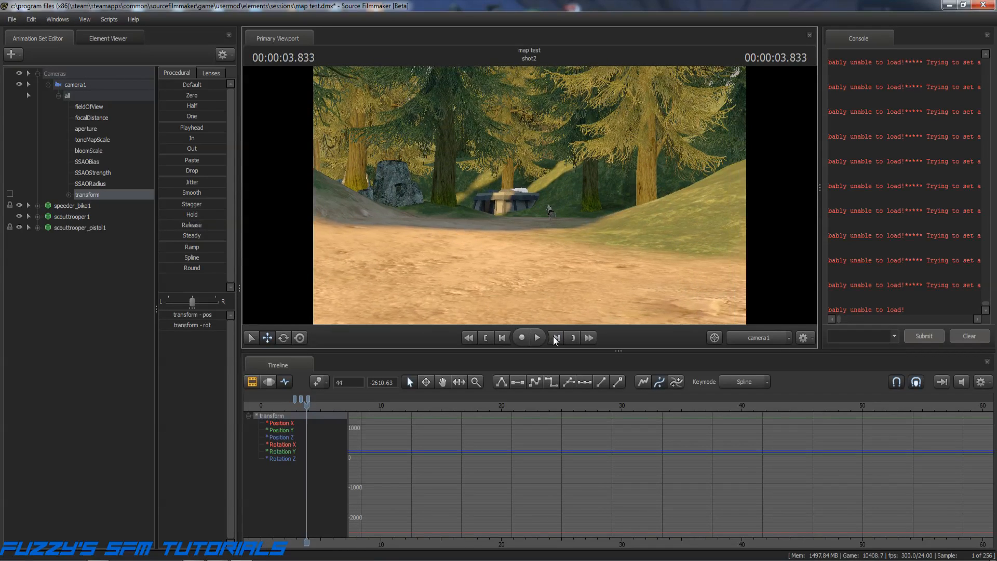
left_click(555, 338)
left_click(555, 337)
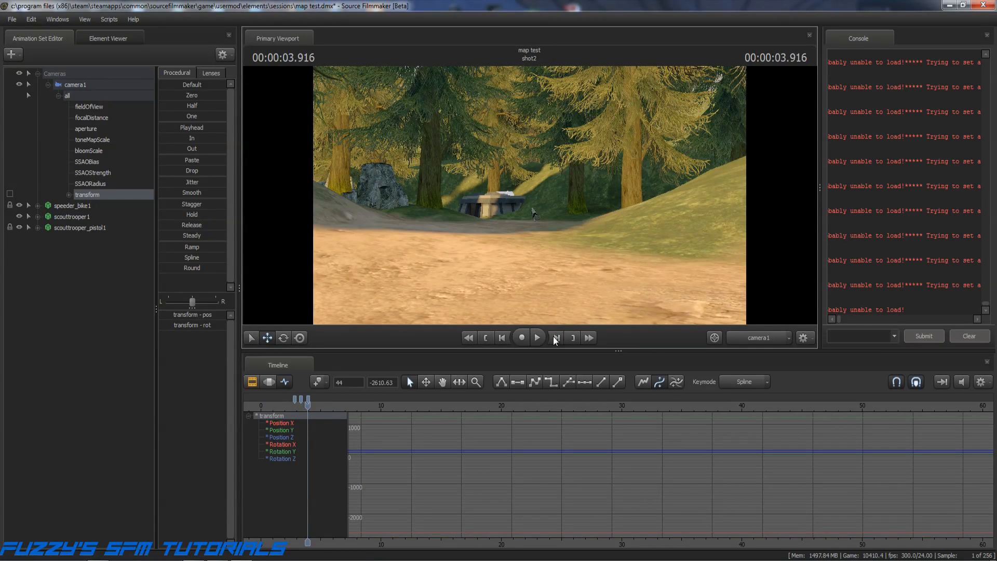
left_click(554, 338)
Play the adjusted pan twice from shot2's start at 00:00:01.500.
left_click(485, 338)
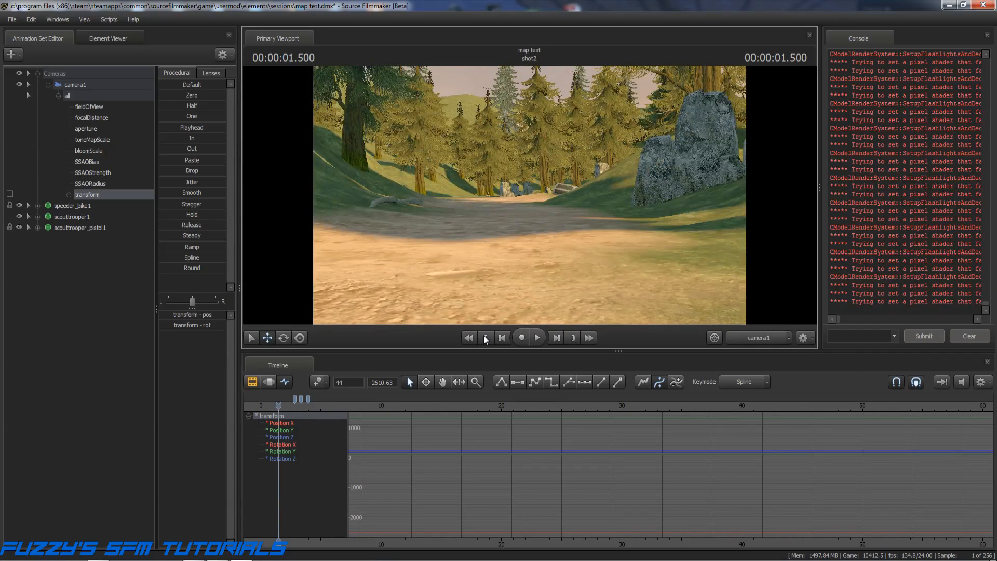
left_click(537, 338)
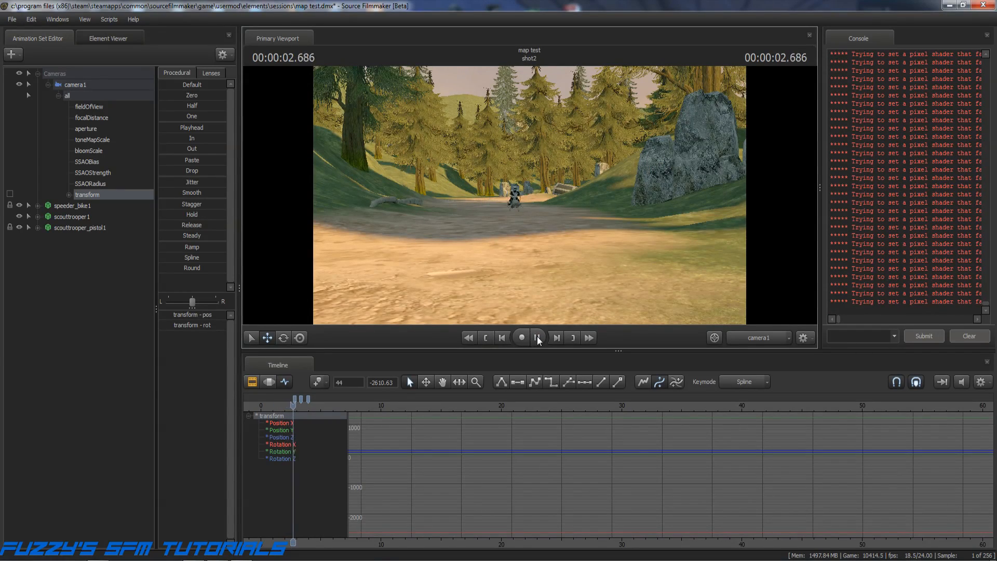
left_click(536, 338)
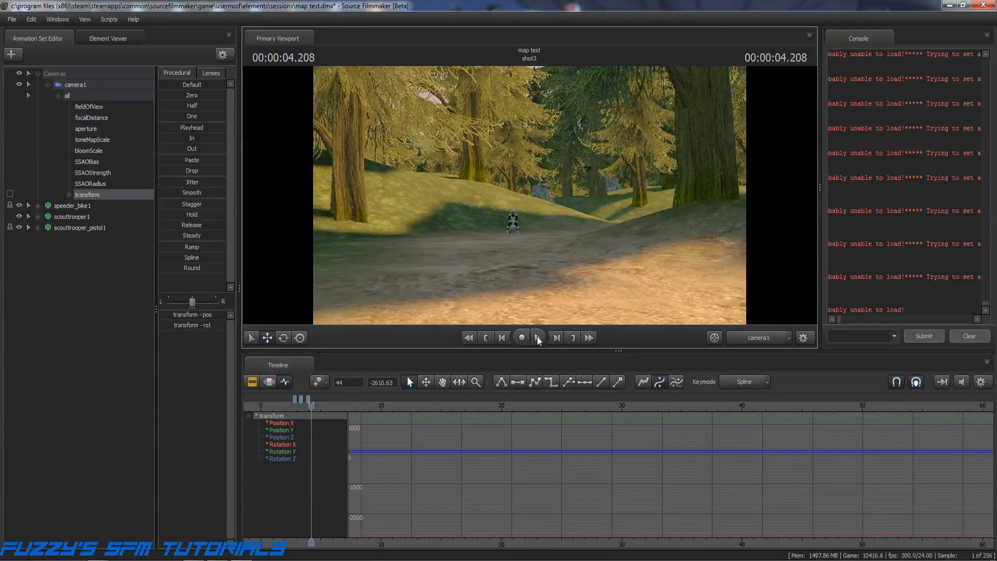
left_click(485, 337)
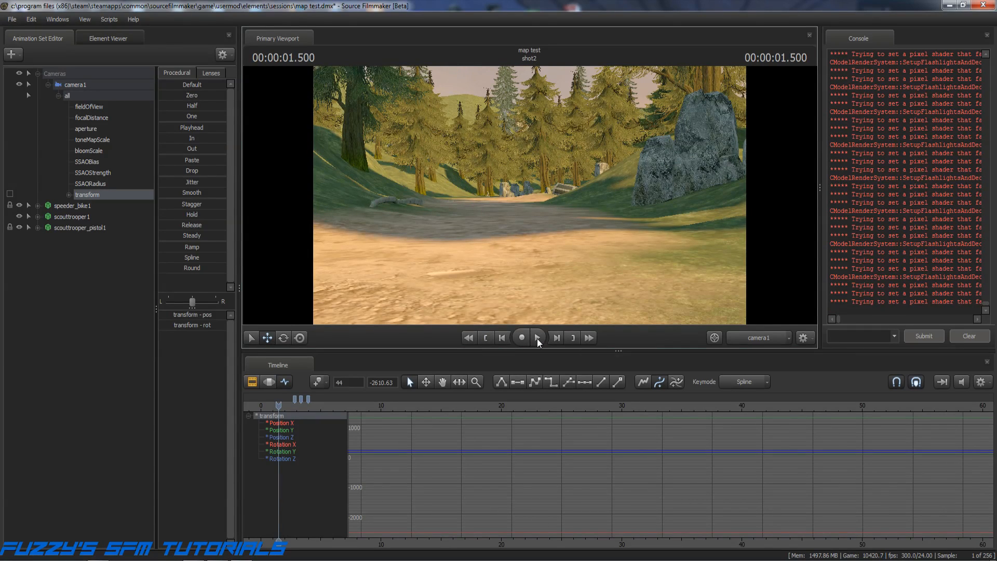
left_click(537, 338)
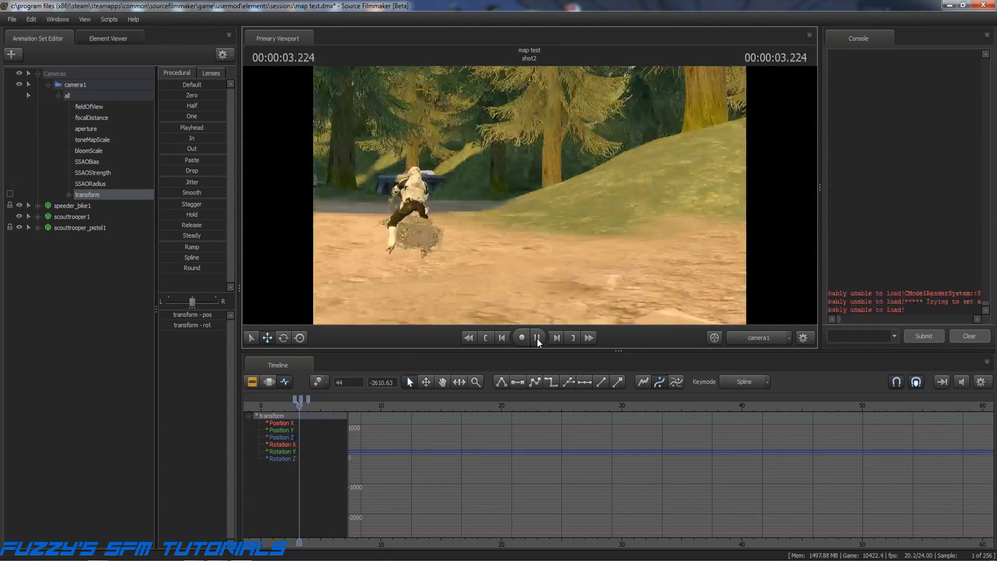
left_click(536, 337)
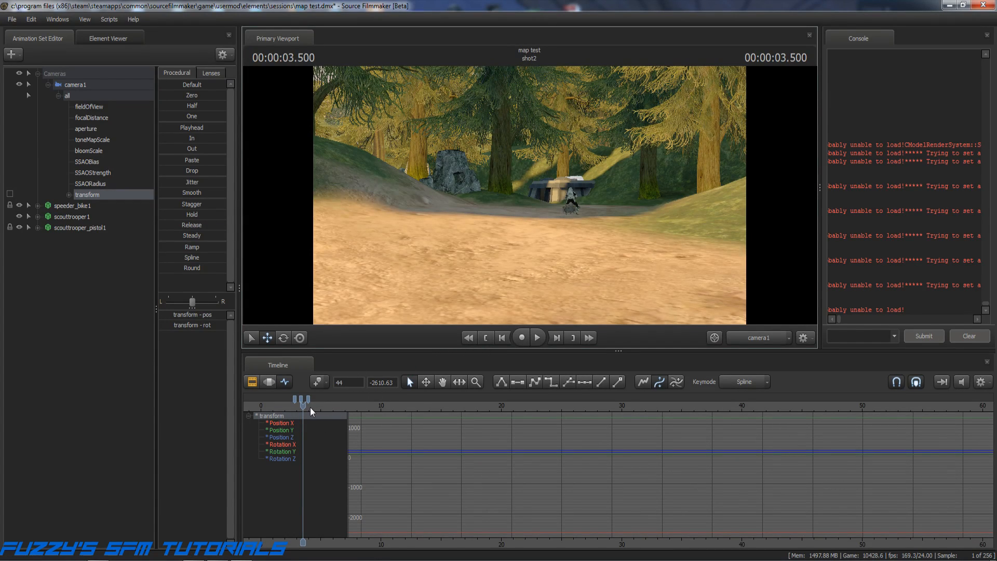
Check the frames from 00:00:03.083 to 00:00:03.333, then turn camera1 slightly to the right at 00:00:03.333.
left_click_drag(303, 408, 298, 408)
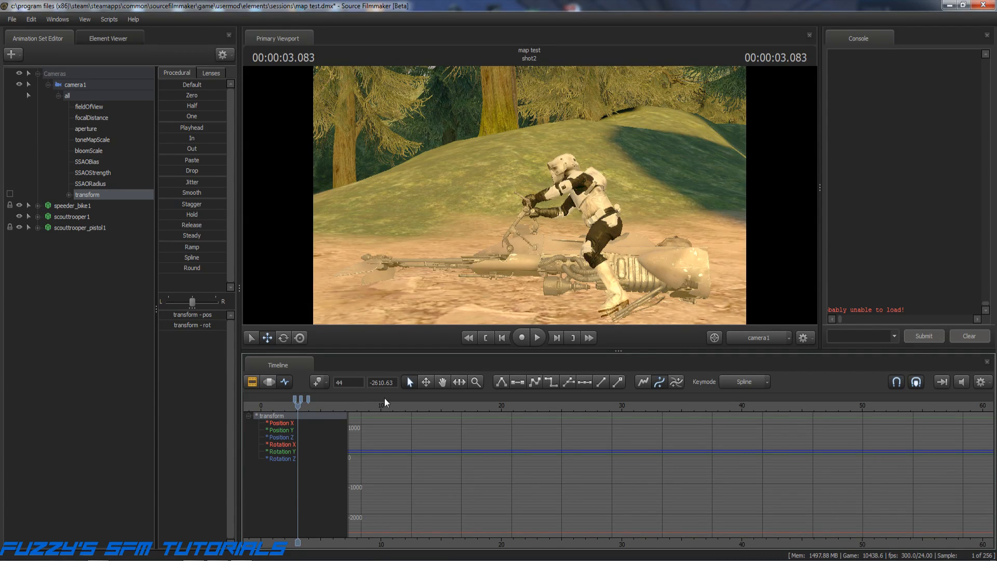
left_click(553, 338)
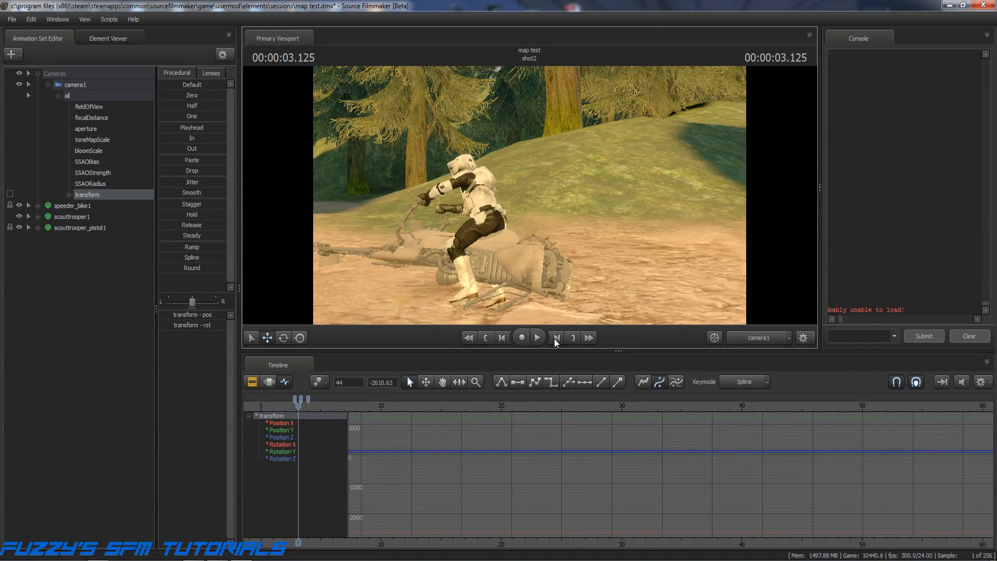
left_click(553, 338)
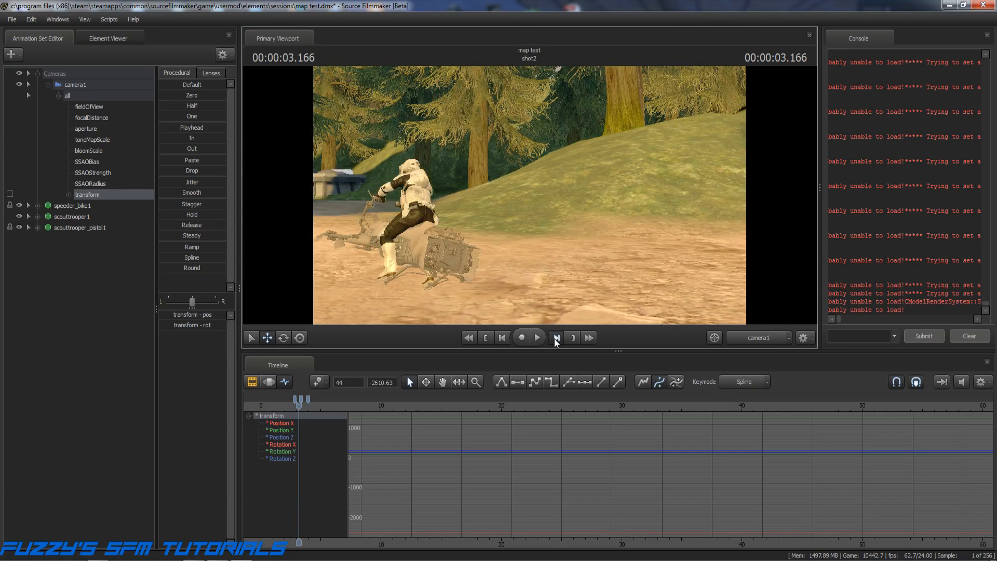
left_click(554, 338)
left_click(553, 338)
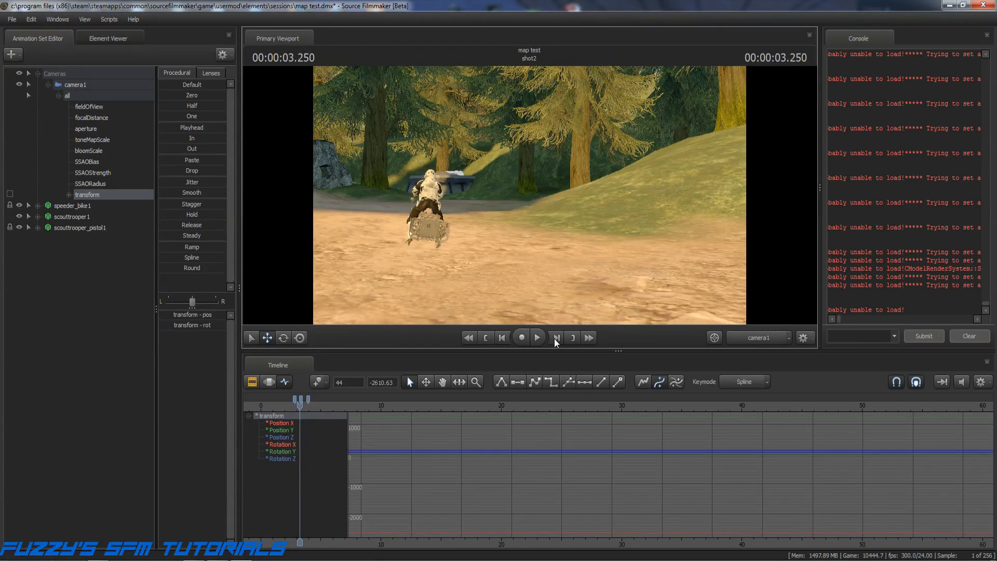
left_click(553, 338)
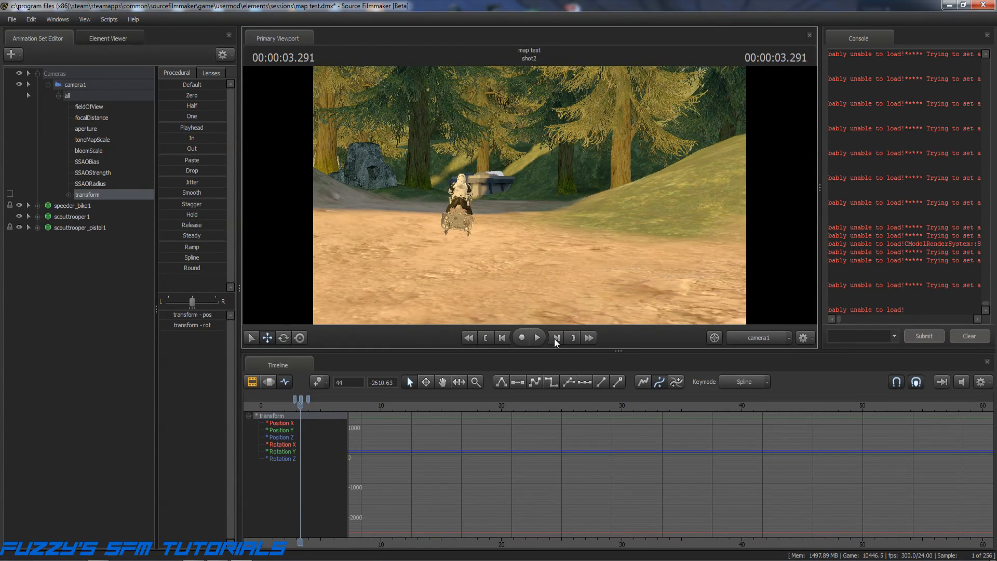
left_click(553, 338)
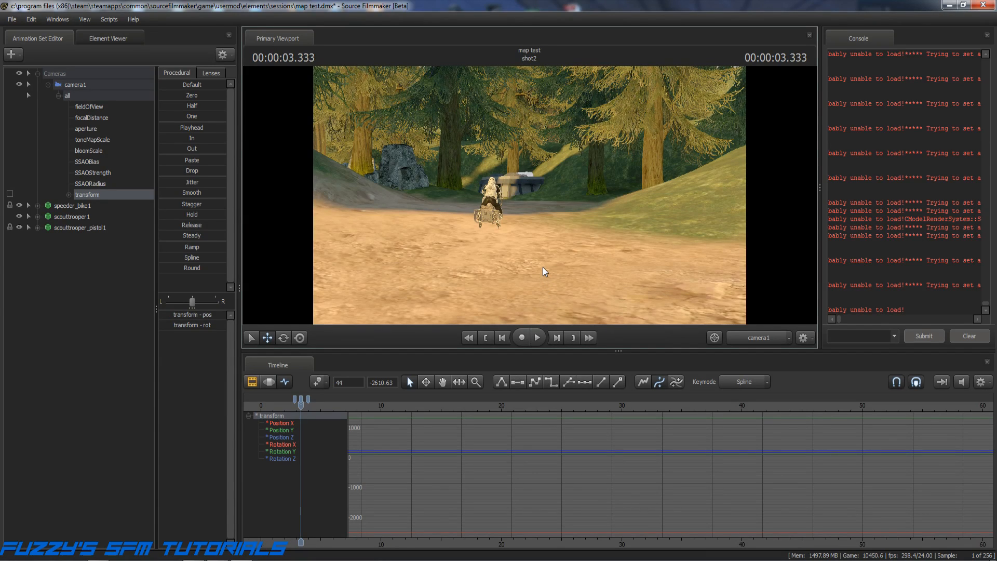
left_click_drag(543, 267, 556, 268)
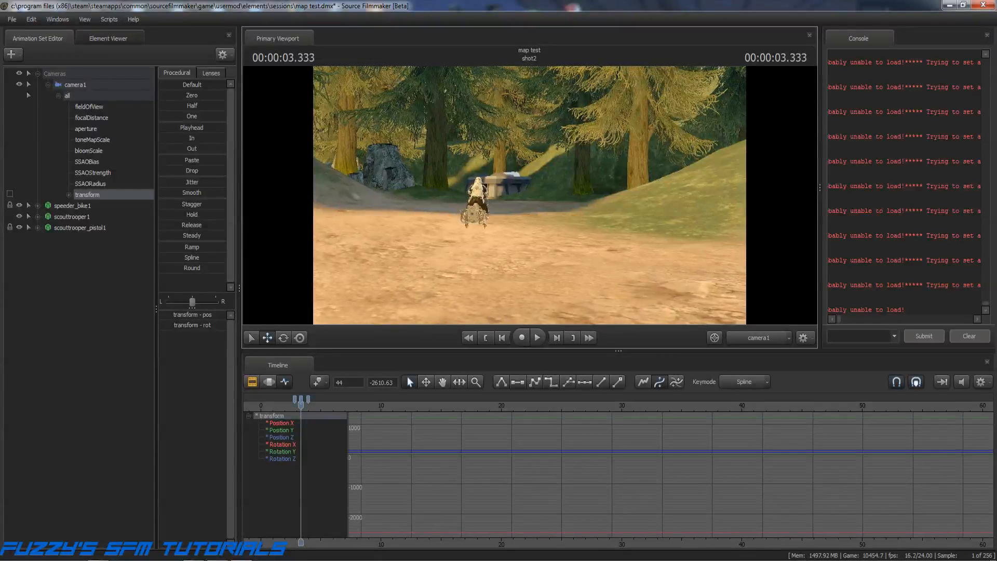
Play the re-aimed pan several times from shot2's start, stopping the last playback at 00:00:03.875.
left_click(487, 338)
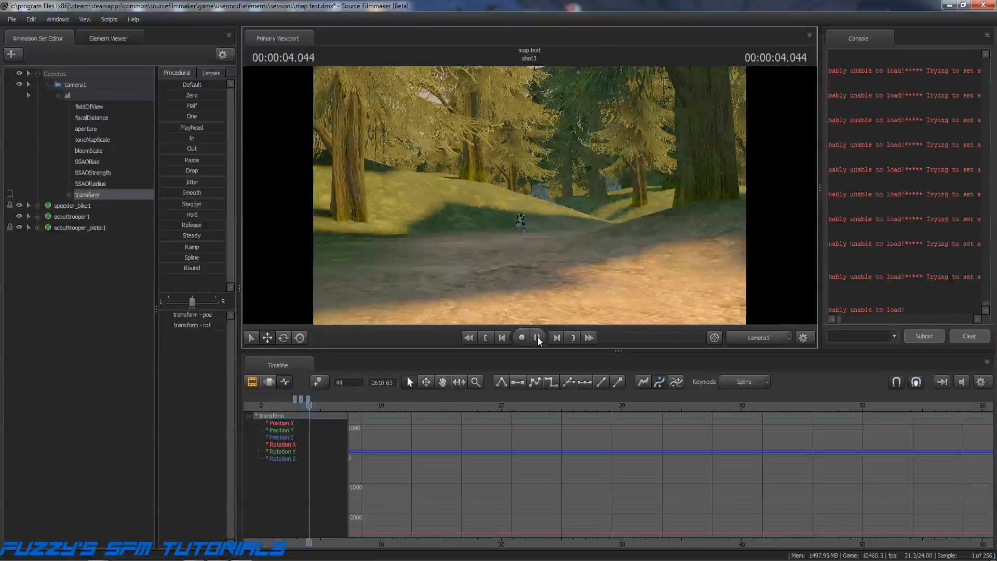
left_click(538, 336)
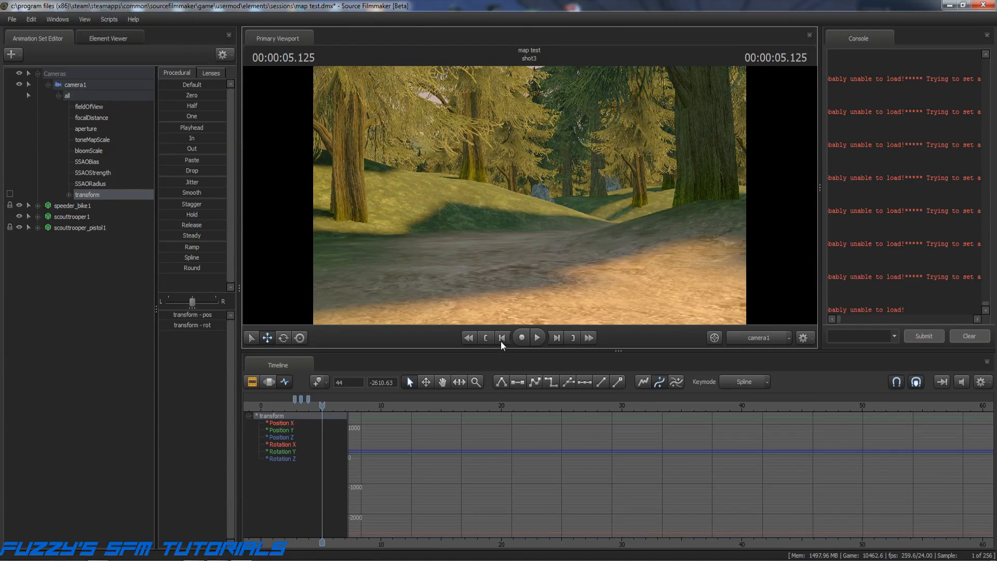
left_click(486, 337)
left_click(487, 338)
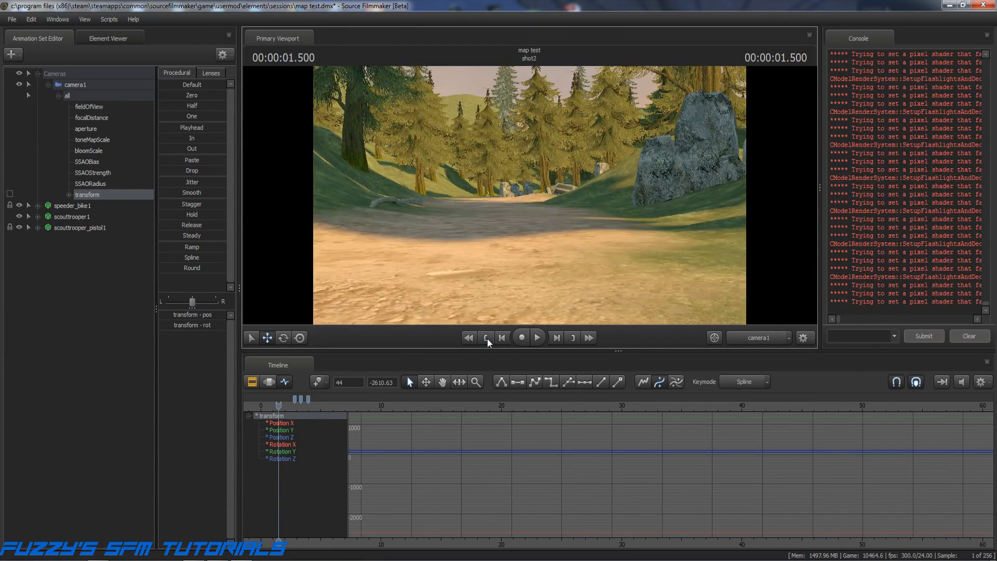
left_click(537, 336)
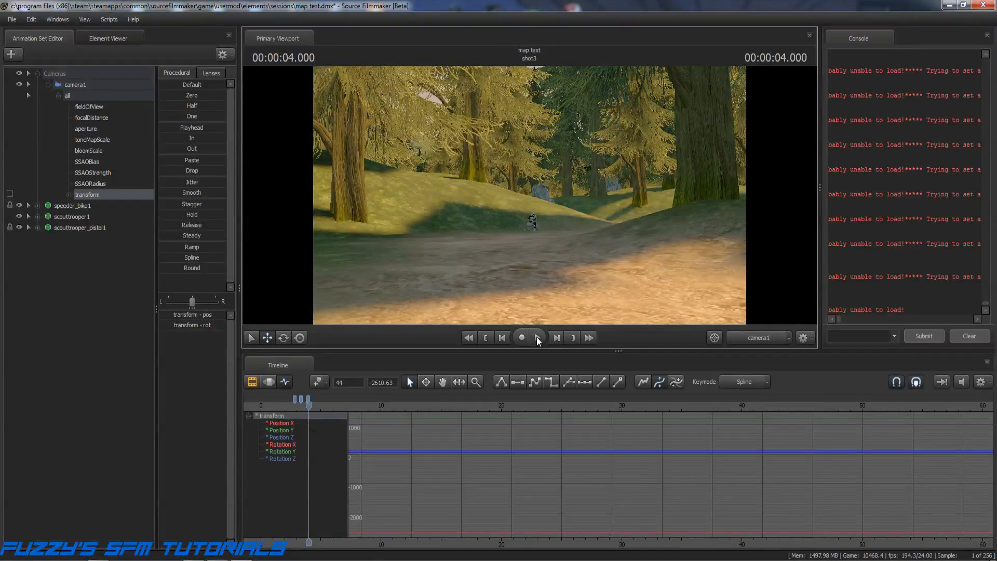
left_click(488, 338)
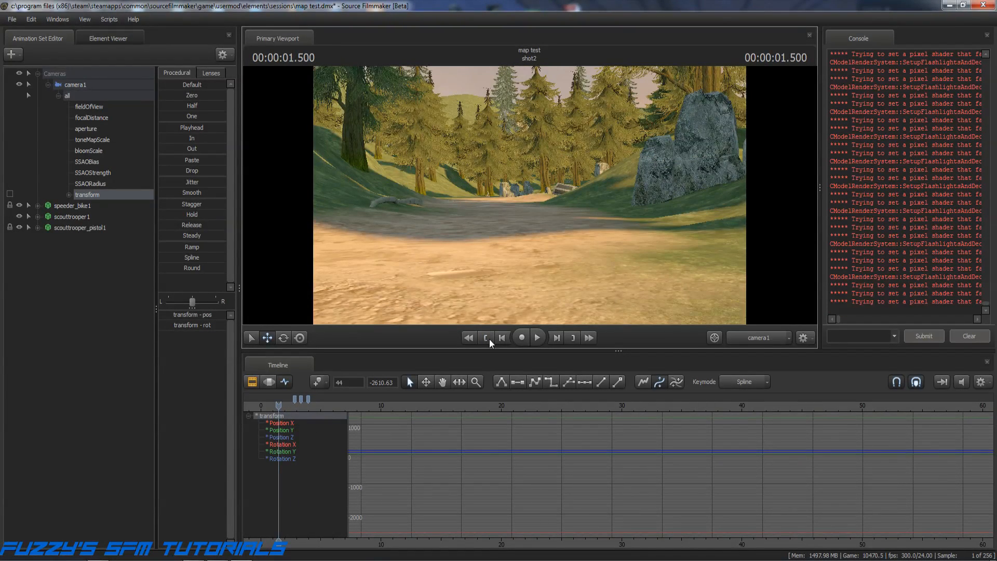
left_click(541, 338)
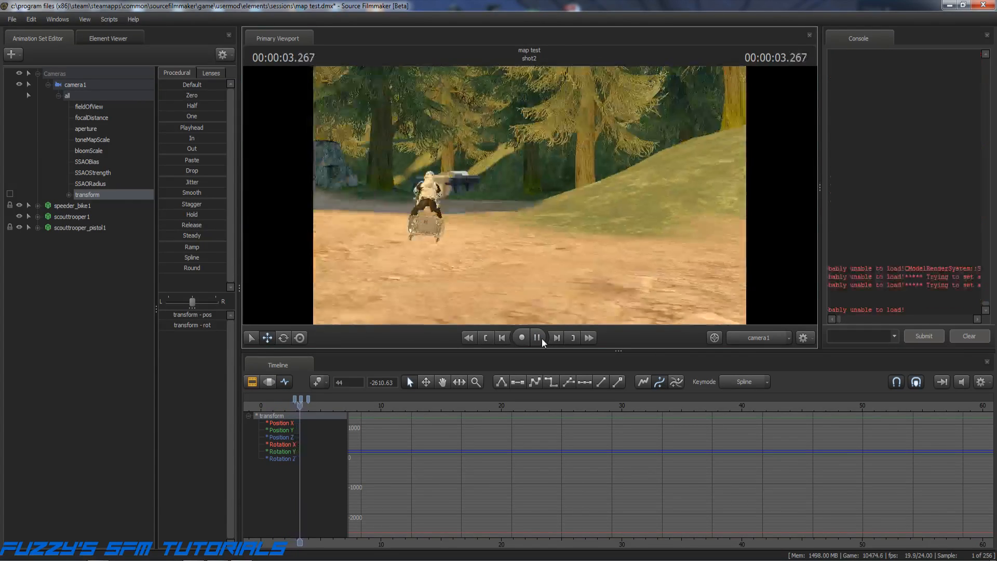
left_click(541, 338)
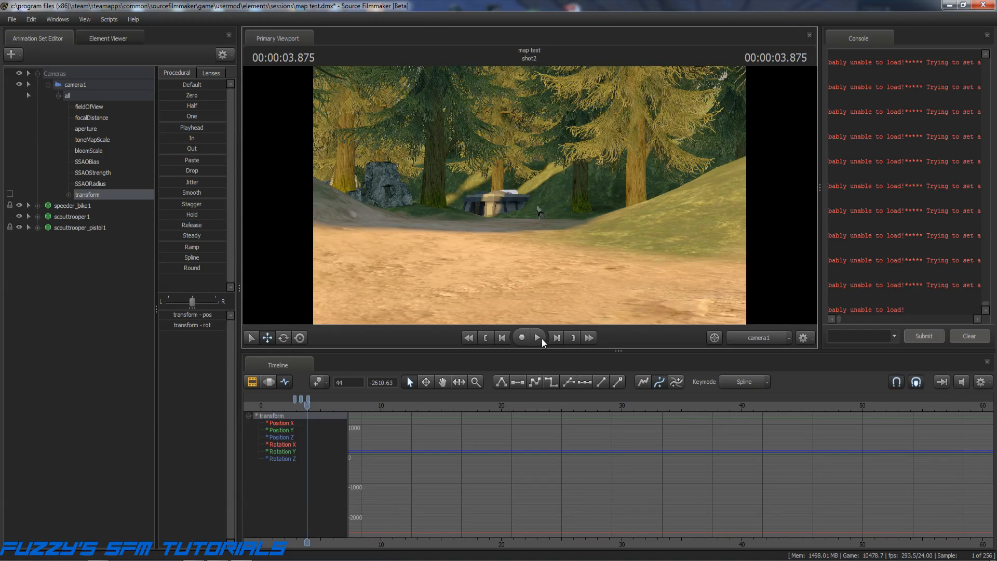
Step back to 00:00:03.666 and turn camera1 to the right, adding a rotation keyframe that brings the distant speeder bike closer to the centre.
left_click(502, 337)
left_click(502, 337)
left_click(502, 337)
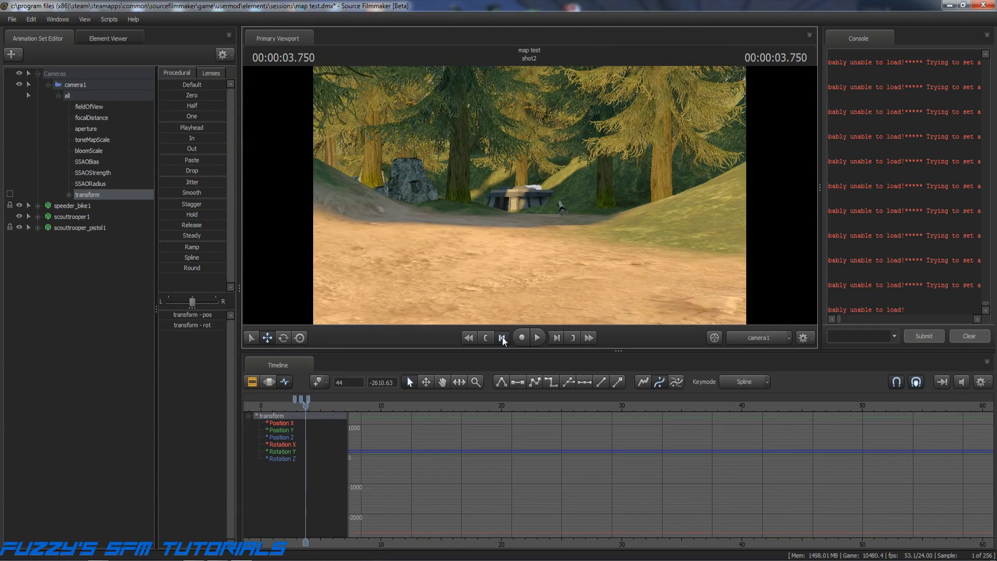
left_click(502, 337)
left_click(502, 337)
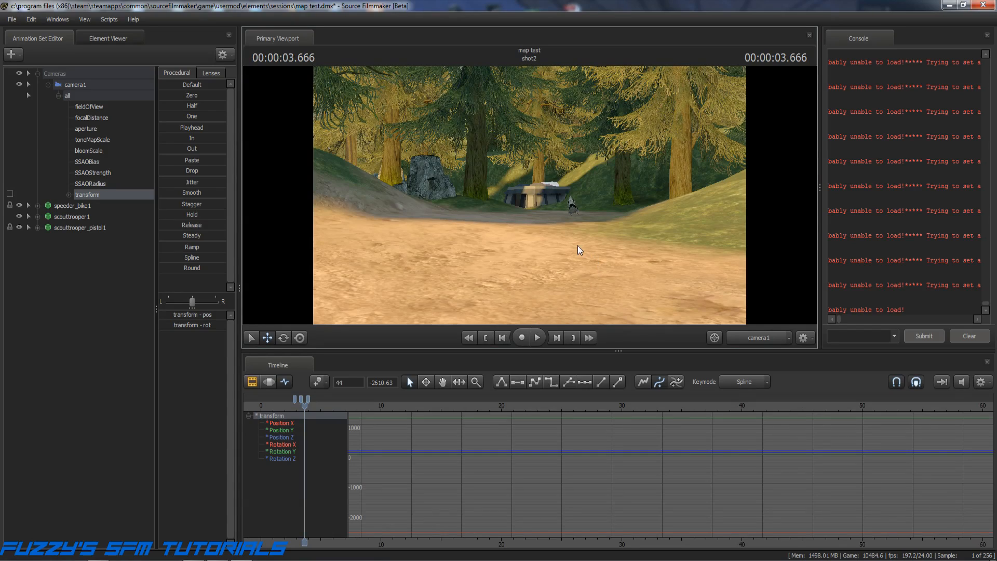
left_click_drag(522, 240, 569, 230)
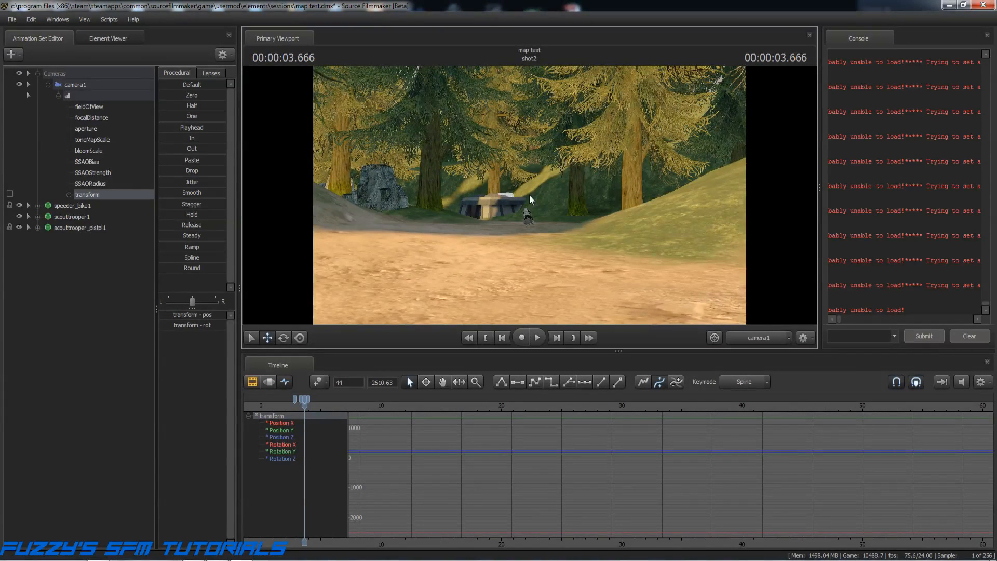
Step back to 00:00:03.083 in shot2 and tilt camera1 slightly down, keying the rotation with the speeder bike higher in the frame.
left_click(503, 338)
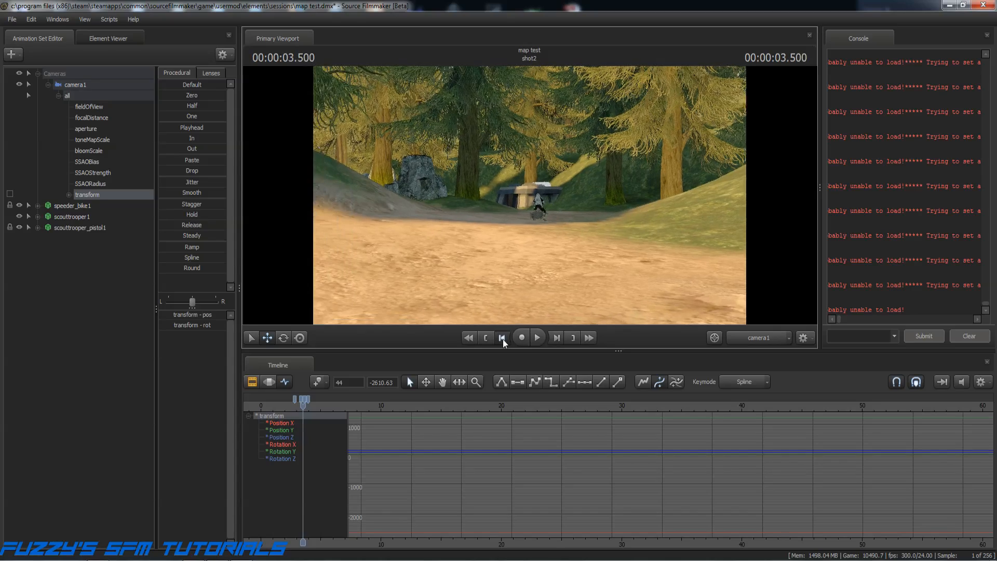
left_click(503, 339)
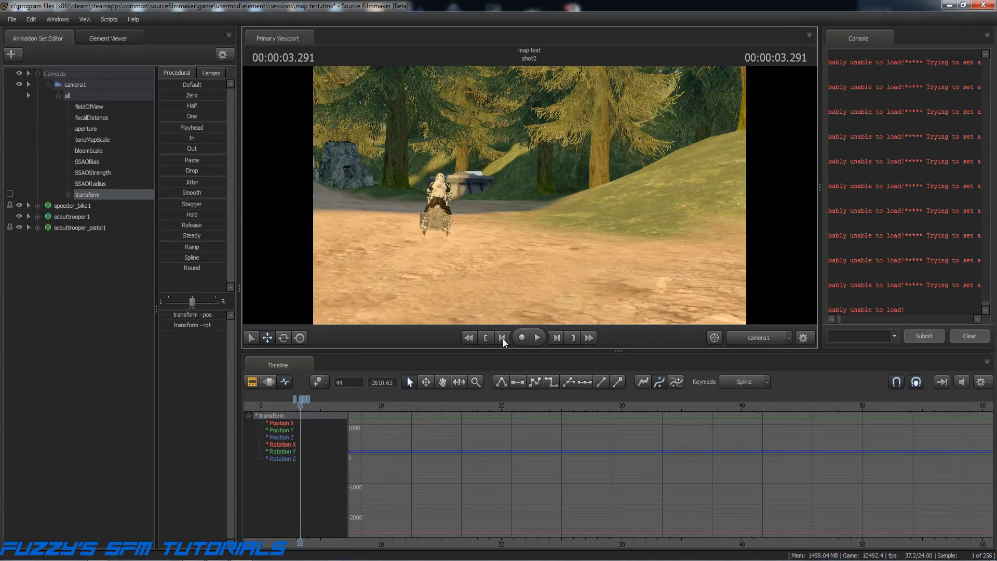
left_click(502, 338)
left_click(502, 338)
left_click(503, 338)
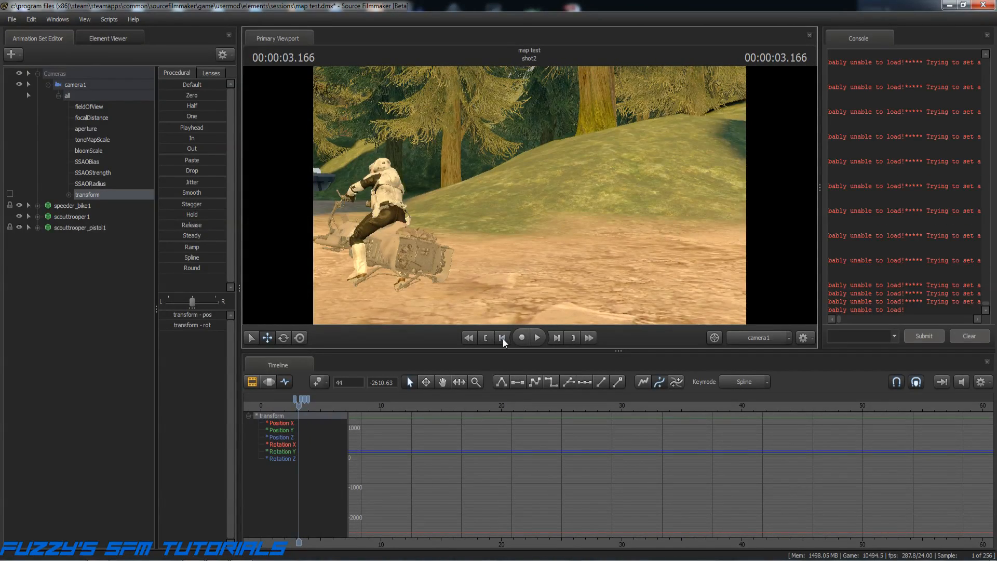
left_click(502, 338)
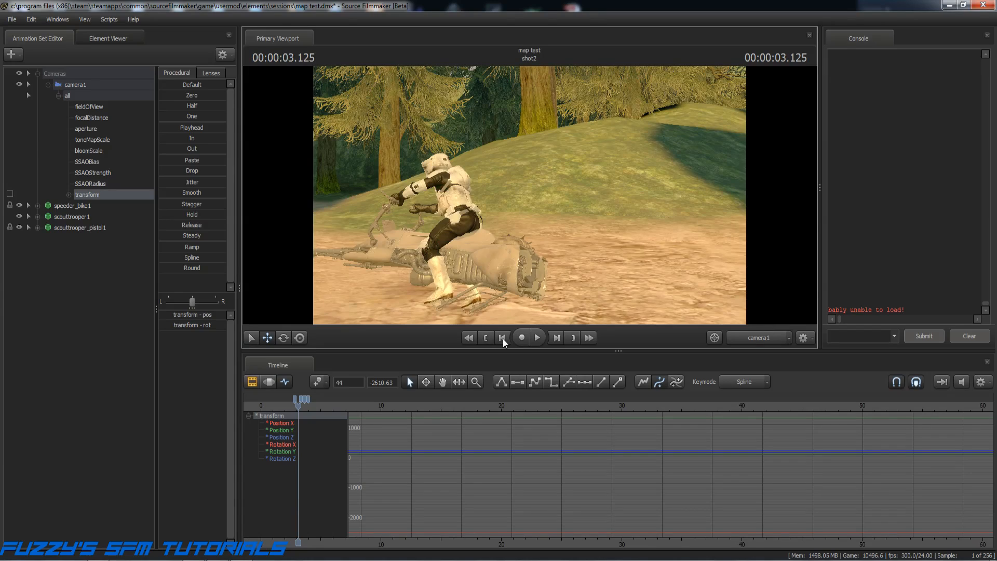
left_click(503, 338)
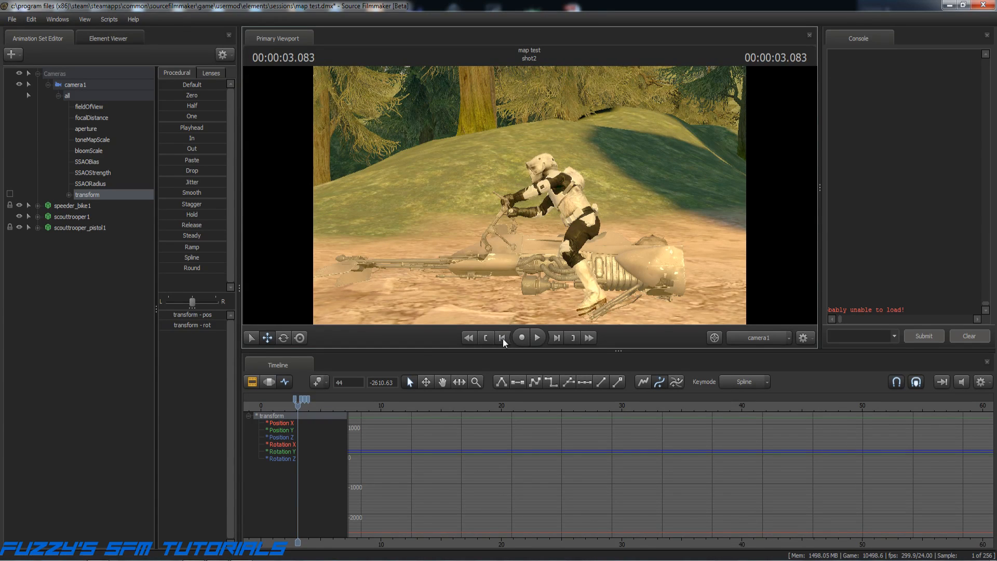
left_click_drag(552, 280, 554, 300)
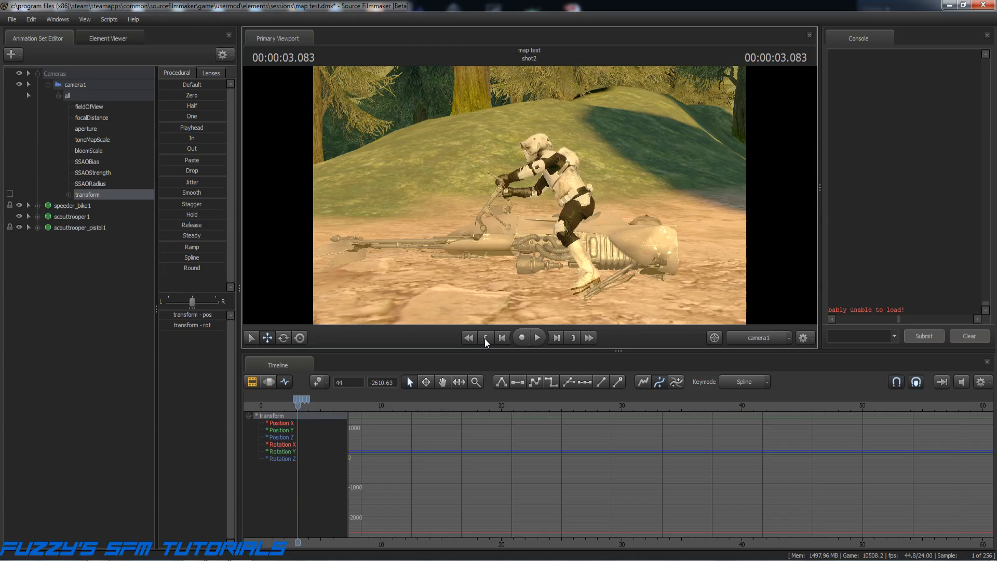
Play the refined pan twice from shot2's start at 00:00:01.500, letting each playback run into shot3.
left_click(485, 338)
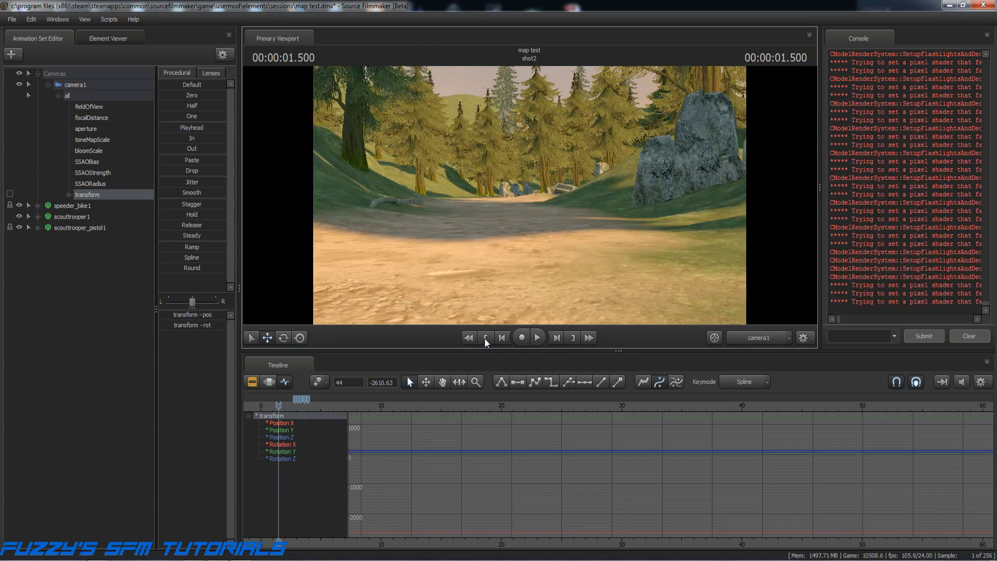
left_click(538, 338)
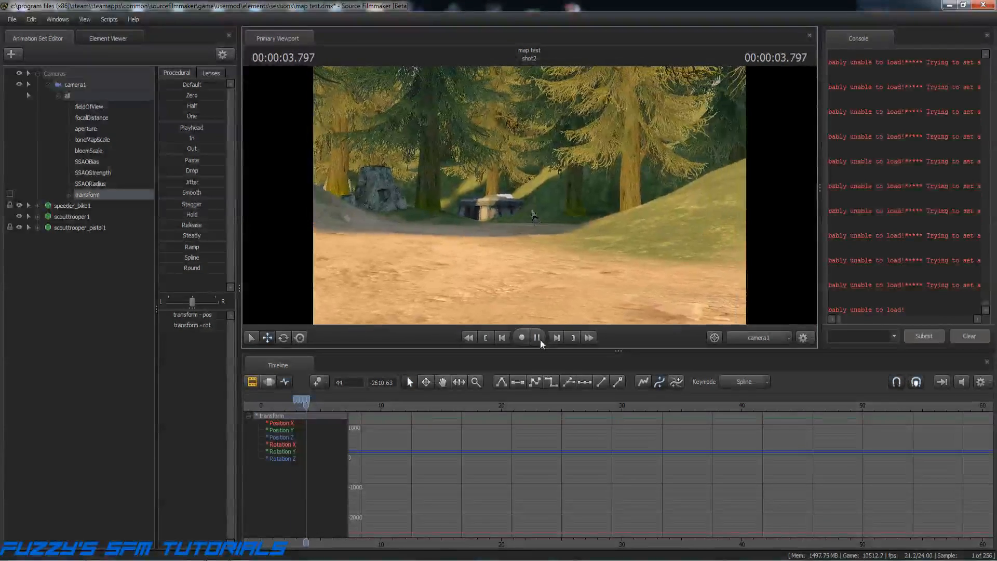
left_click(540, 339)
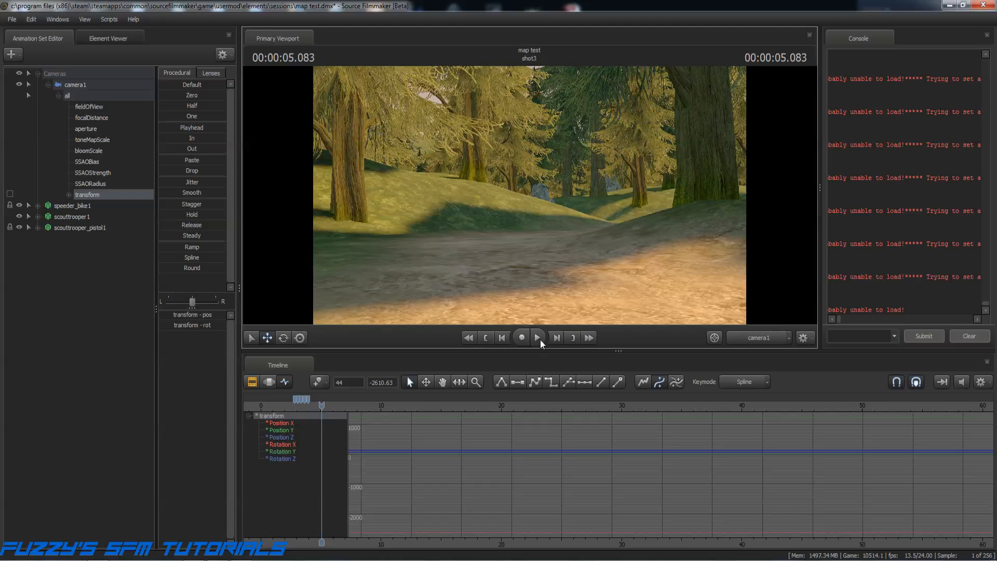
left_click(490, 340)
left_click(490, 340)
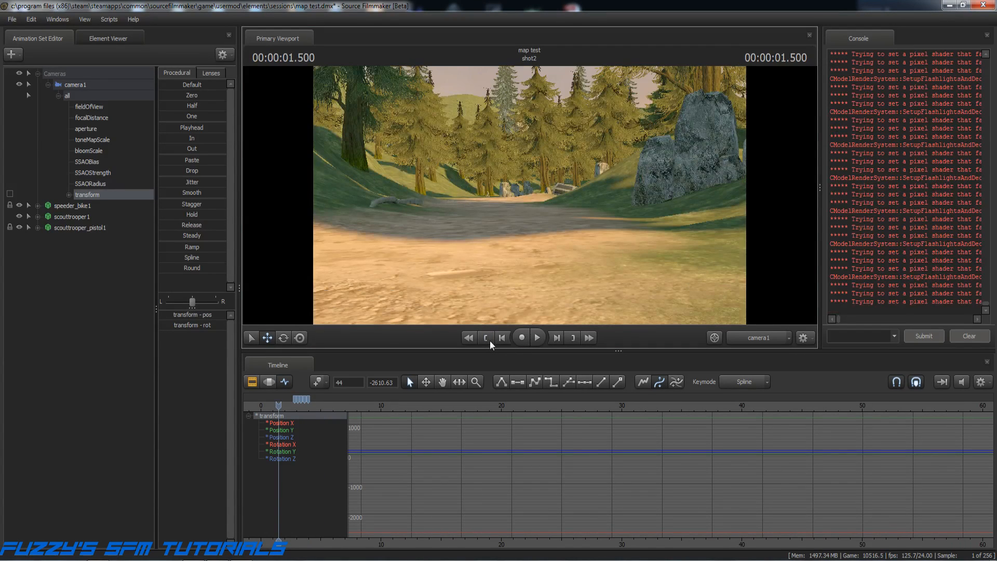
left_click(534, 338)
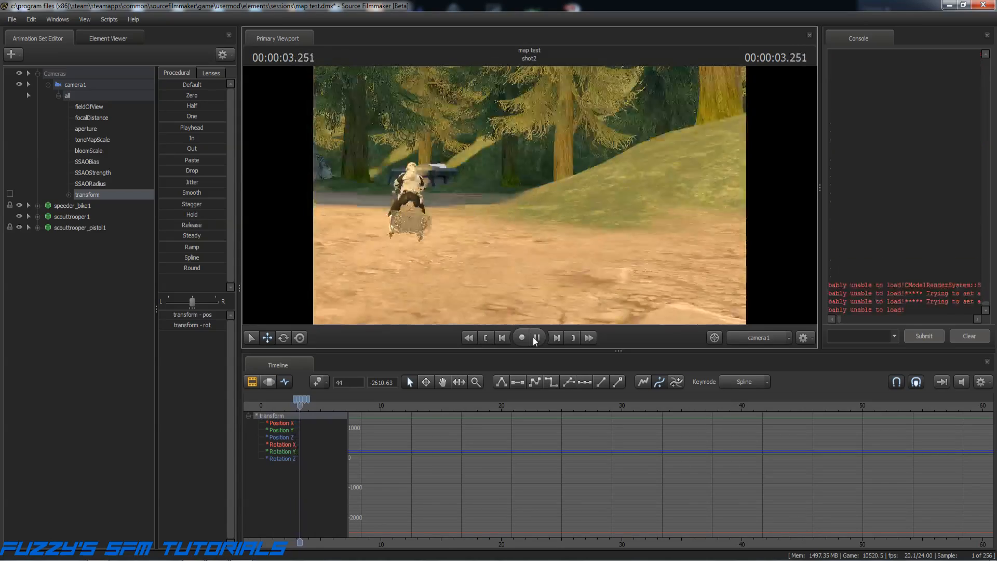
left_click(533, 337)
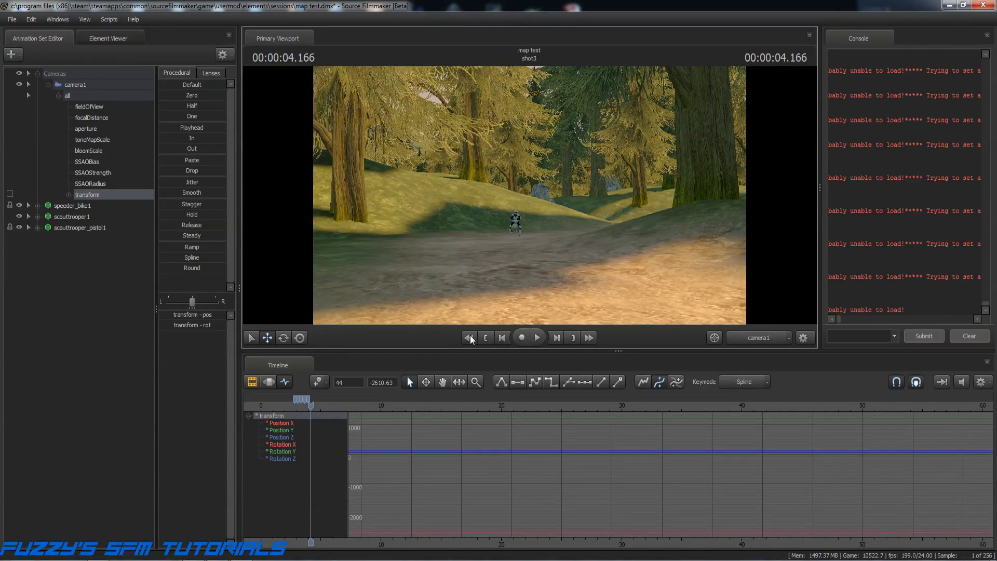
Play the whole sequence from 00:00:00.000 through shot2 and stop it in shot3 at 00:00:04.708.
left_click(485, 337)
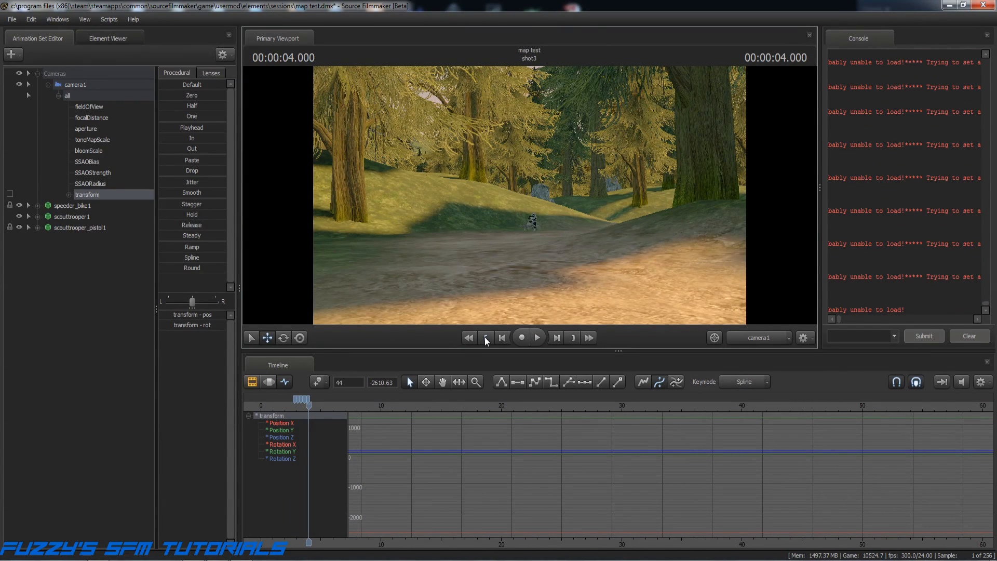
left_click(486, 337)
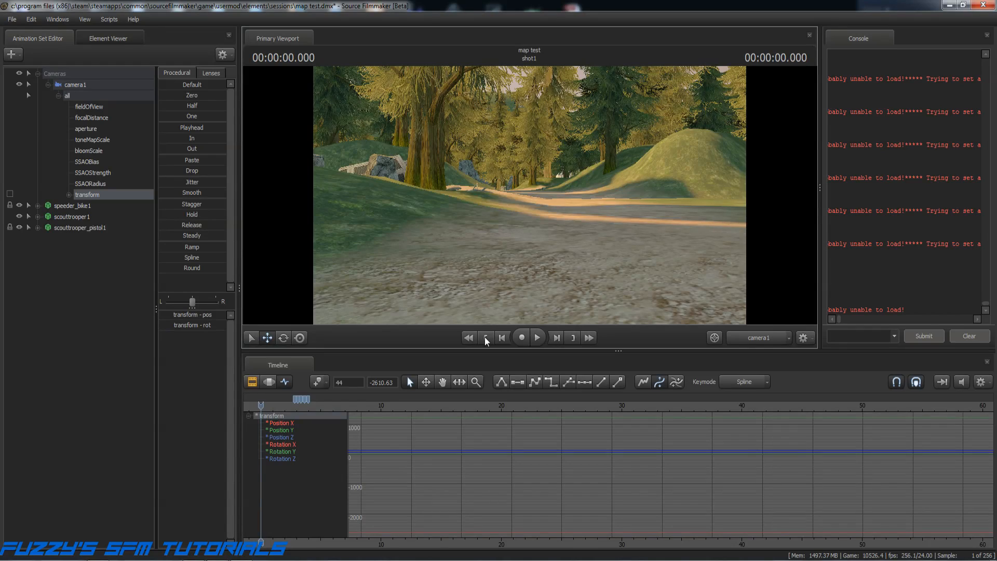
left_click(531, 338)
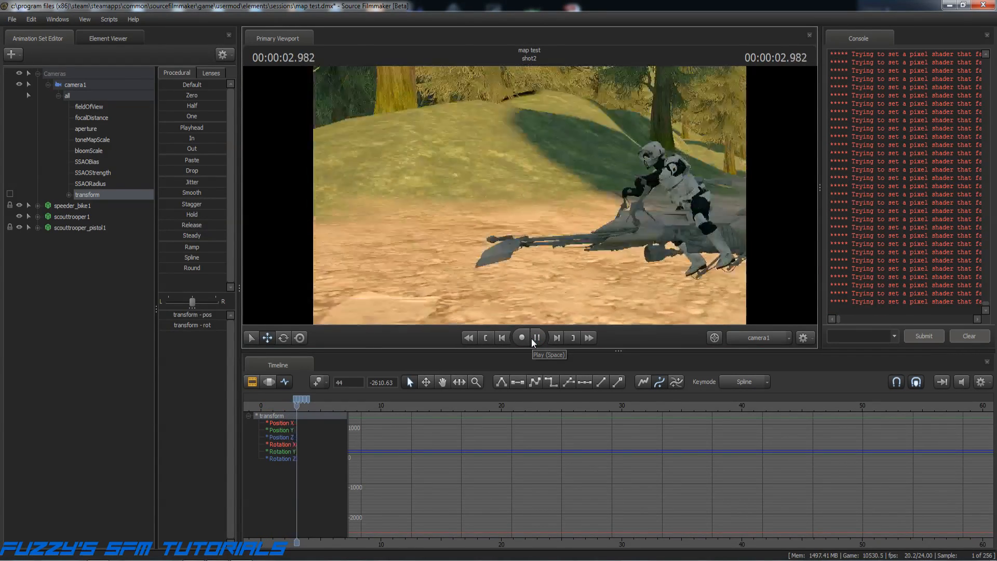
left_click(531, 338)
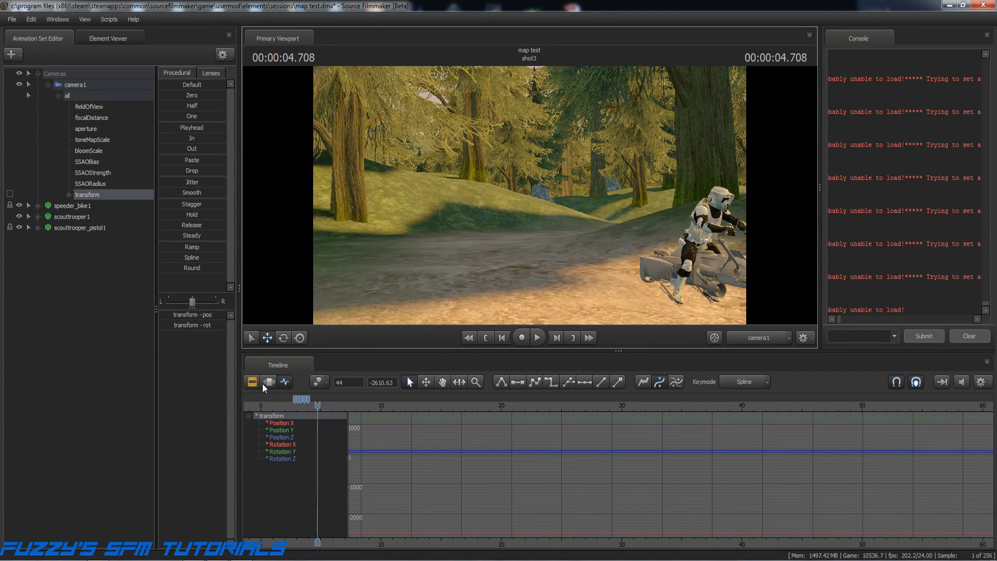
Select shot3 in the Clip Editor, return to its start at 00:00:04.000, and save the session.
left_click(249, 382)
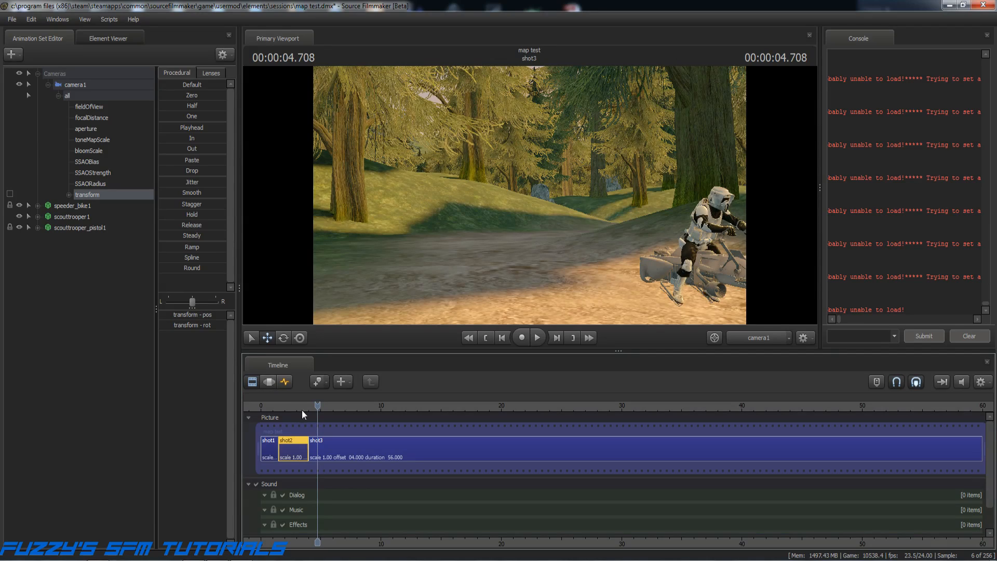
left_click(327, 450)
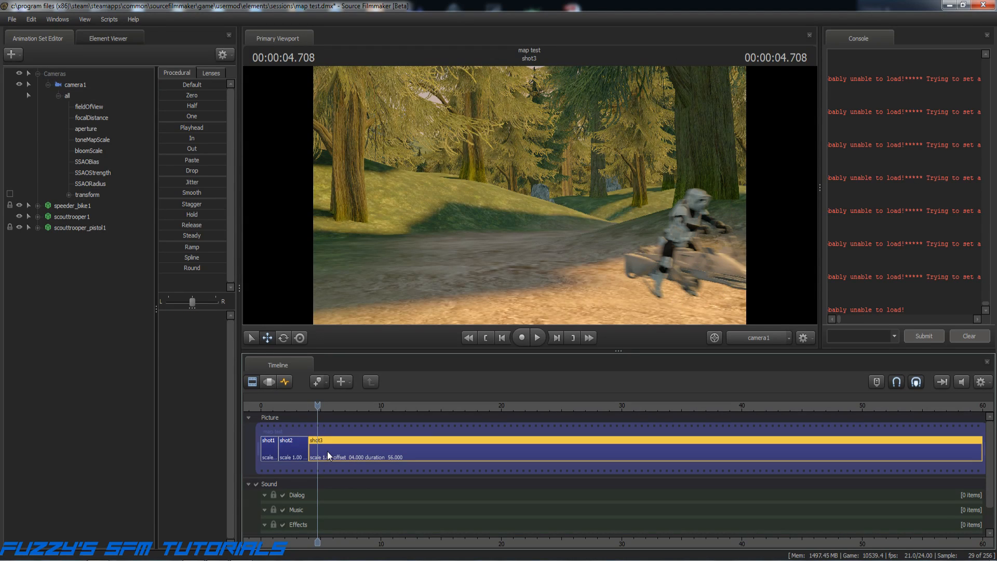
left_click(485, 337)
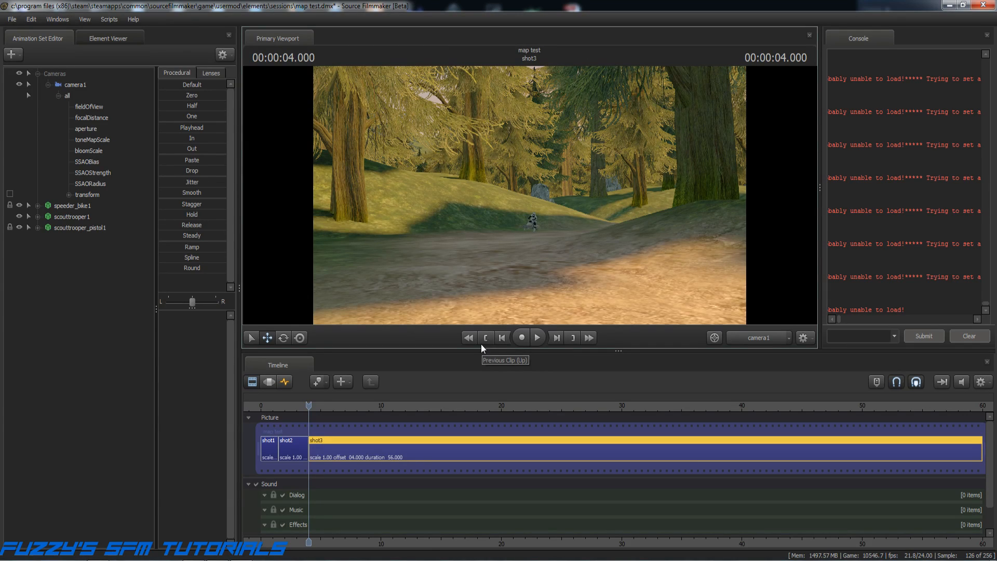
key("ctrl+s")
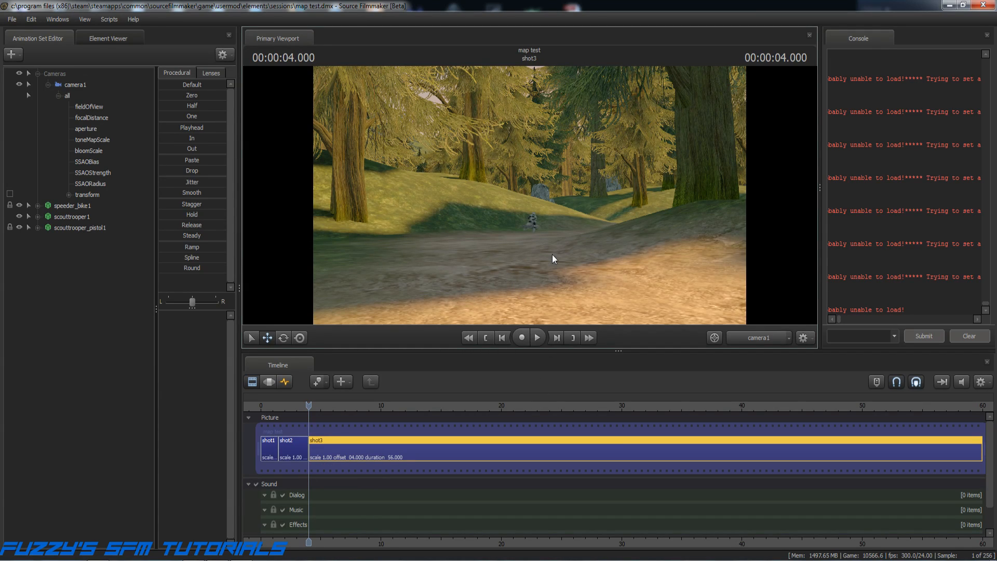
Move to 00:00:04.458 in shot3 and add a starting keyframe to camera1's transform in the Graph Editor.
left_click(556, 337)
left_click(557, 338)
left_click(557, 338)
left_click(557, 338)
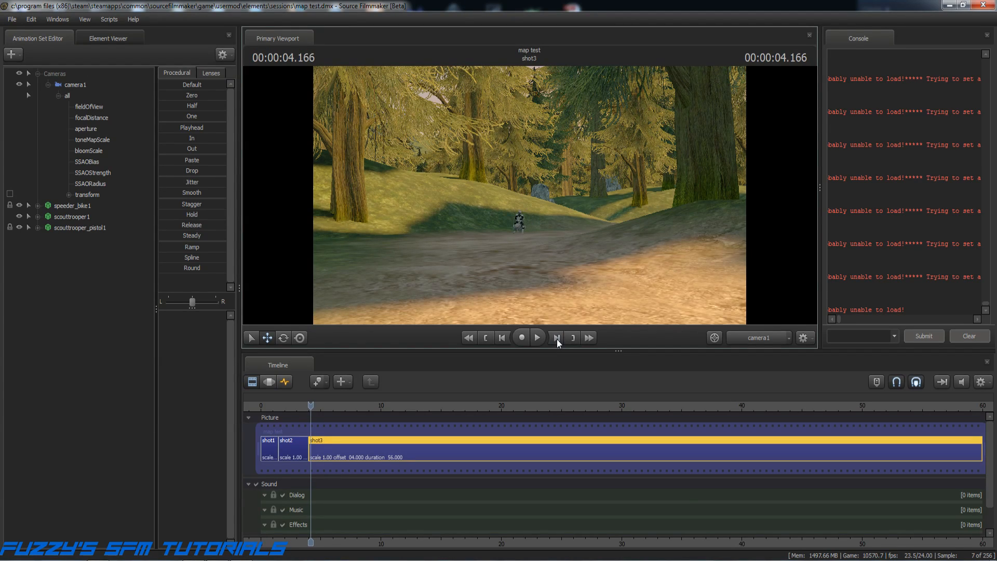
left_click(557, 338)
left_click(556, 338)
left_click(556, 338)
left_click(557, 338)
left_click(556, 338)
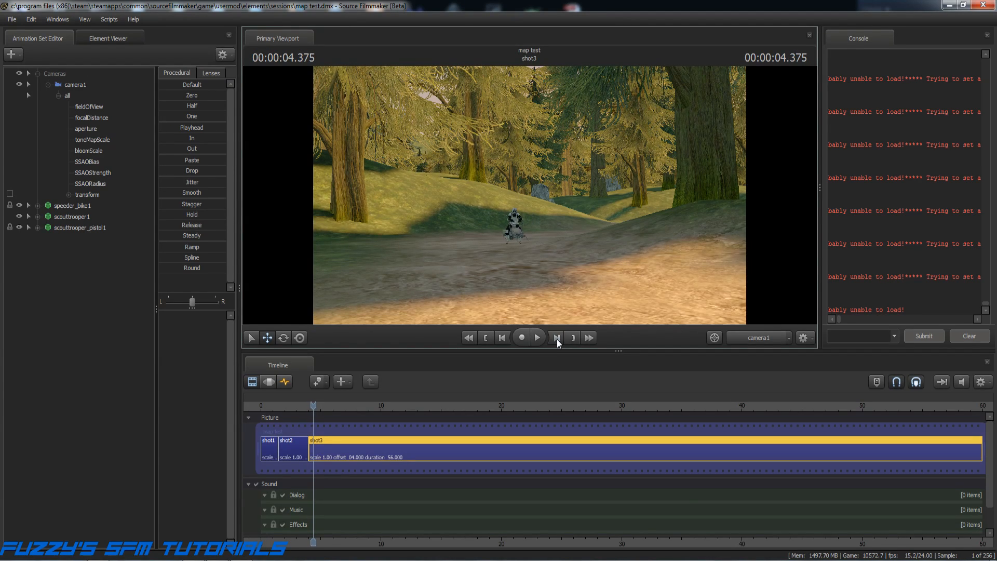
left_click(556, 338)
left_click(556, 338)
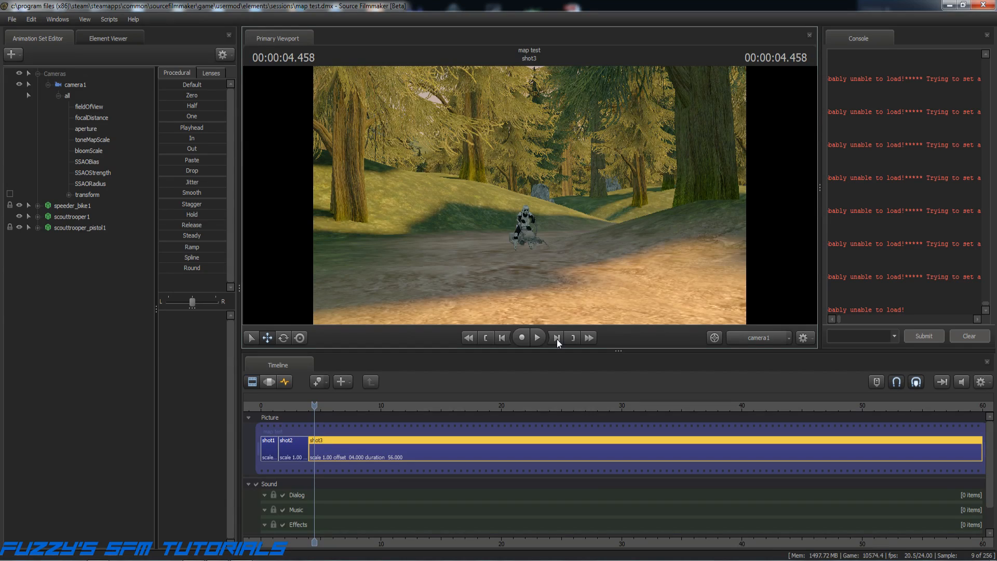
left_click(557, 337)
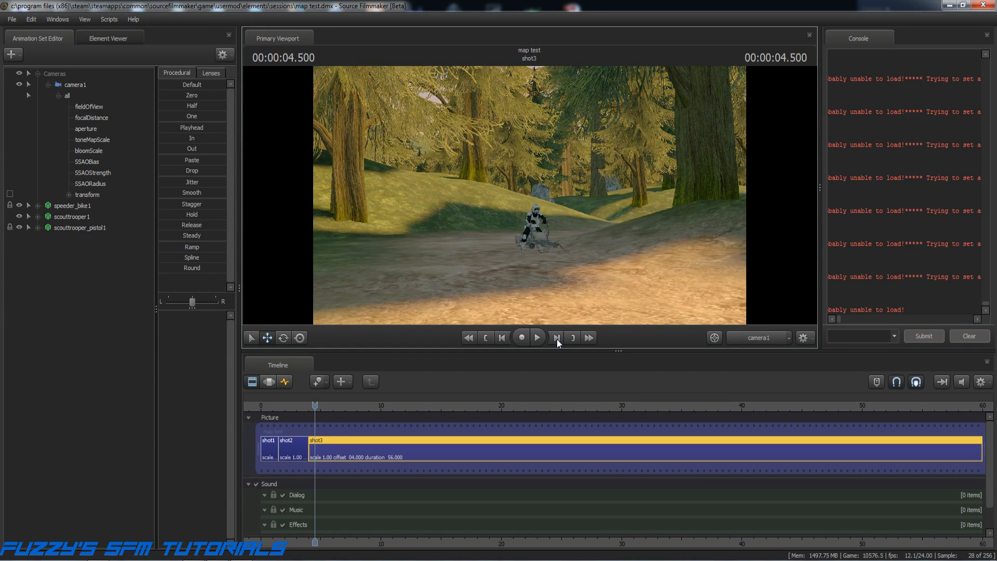
left_click(504, 338)
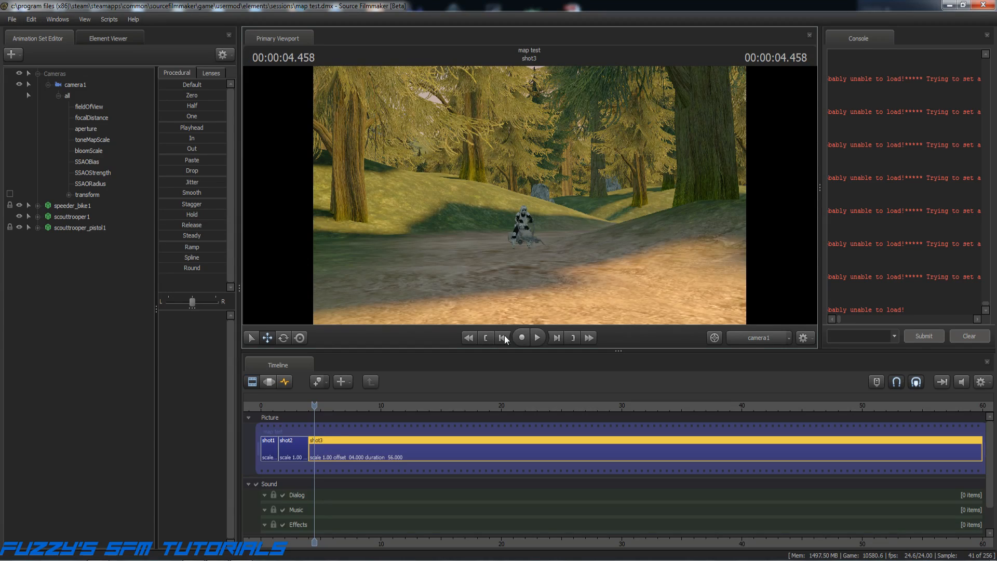
left_click(284, 381)
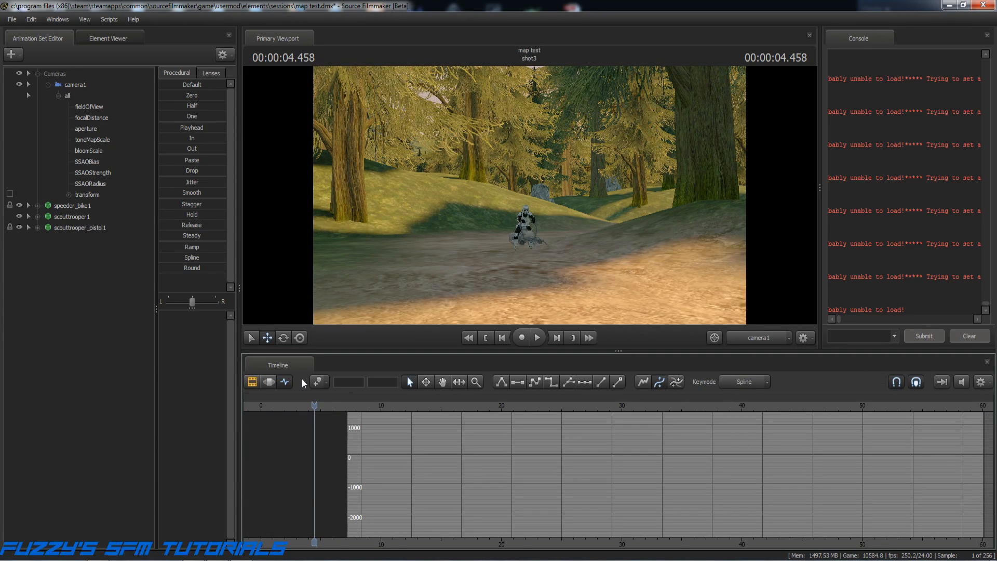
left_click(80, 194)
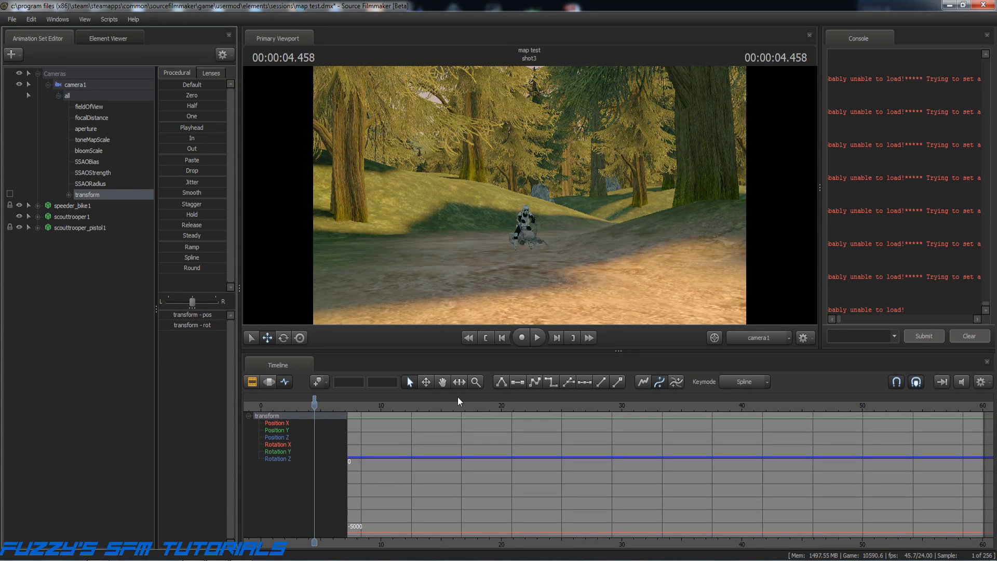
Advance to 00:00:04.791 and turn camera1 to the right, adding a rotation keyframe that frames the passing speeder bike near the centre.
left_click(556, 338)
left_click(556, 338)
left_click(556, 338)
left_click(556, 337)
left_click(556, 338)
left_click(556, 337)
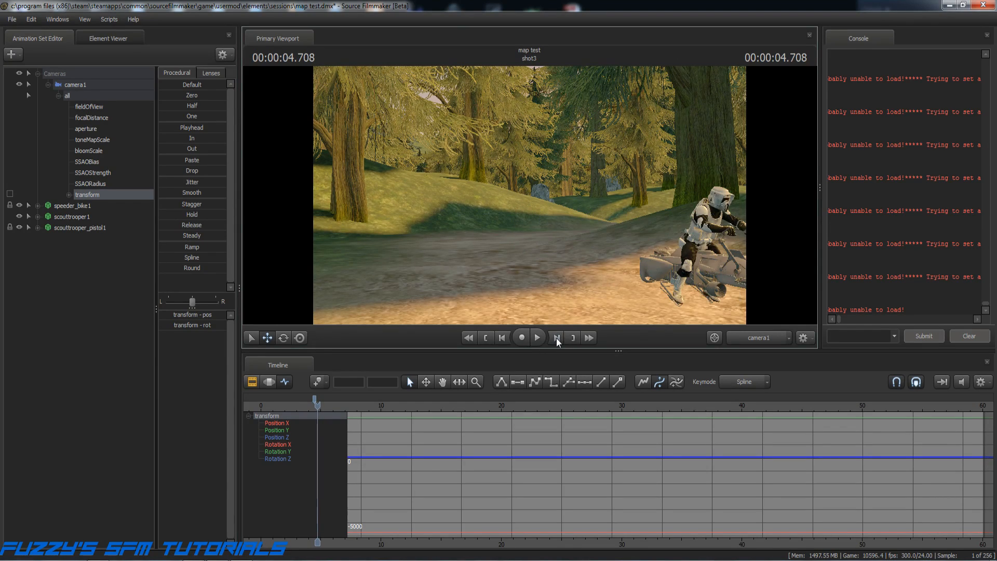
left_click(556, 338)
left_click(556, 337)
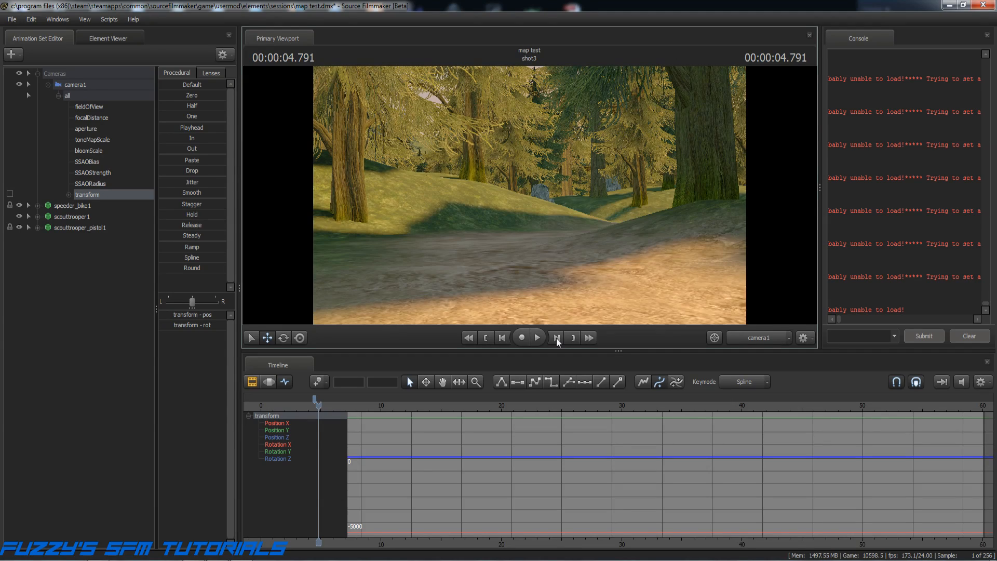
left_click_drag(512, 250, 736, 259)
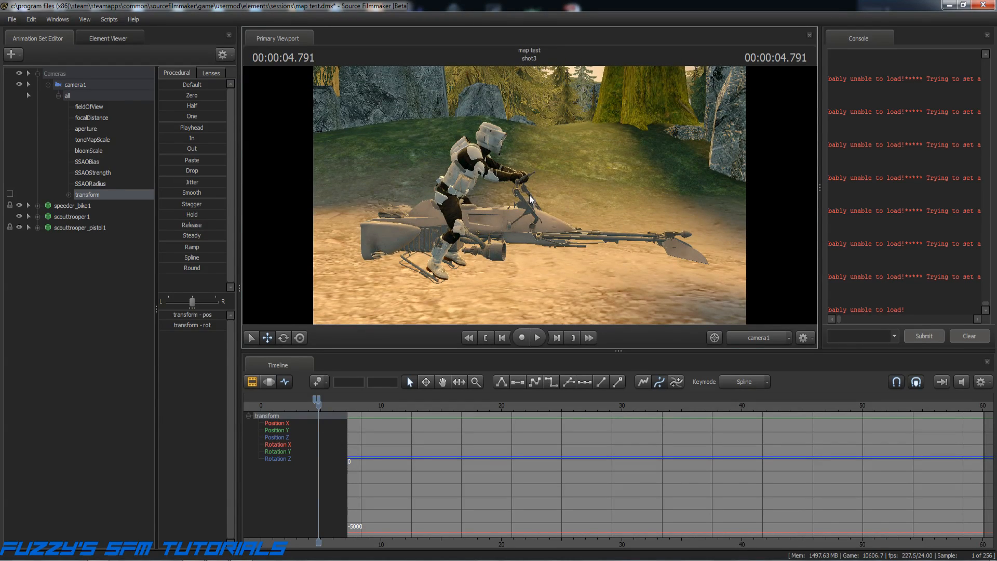
Advance to 00:00:05.166 and turn camera1 further right, adding a rotation keyframe that centres the speeder bike riding away.
left_click(556, 338)
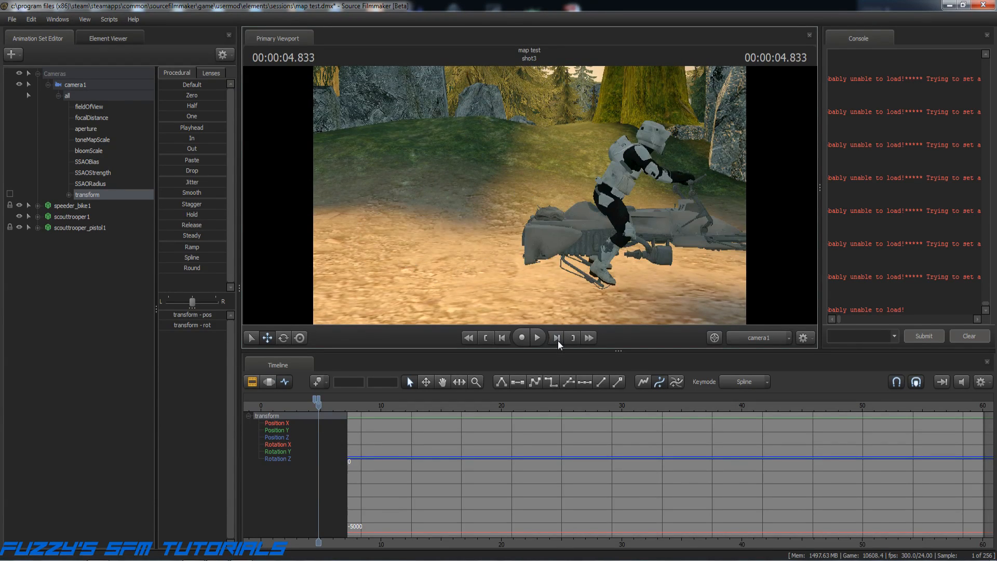
left_click(557, 339)
left_click(557, 338)
left_click(556, 338)
left_click(557, 338)
left_click(557, 338)
left_click(556, 339)
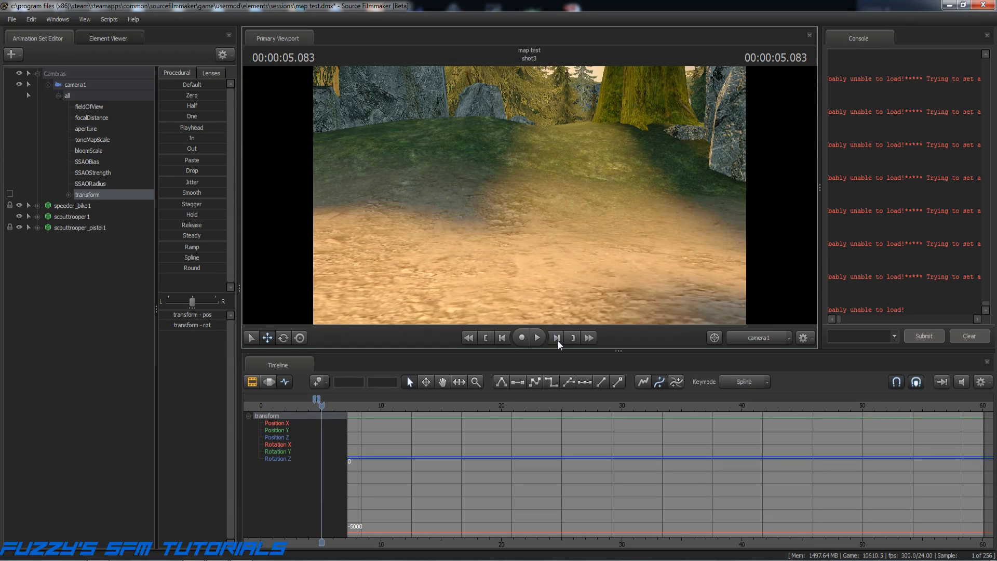
left_click(556, 338)
left_click(556, 338)
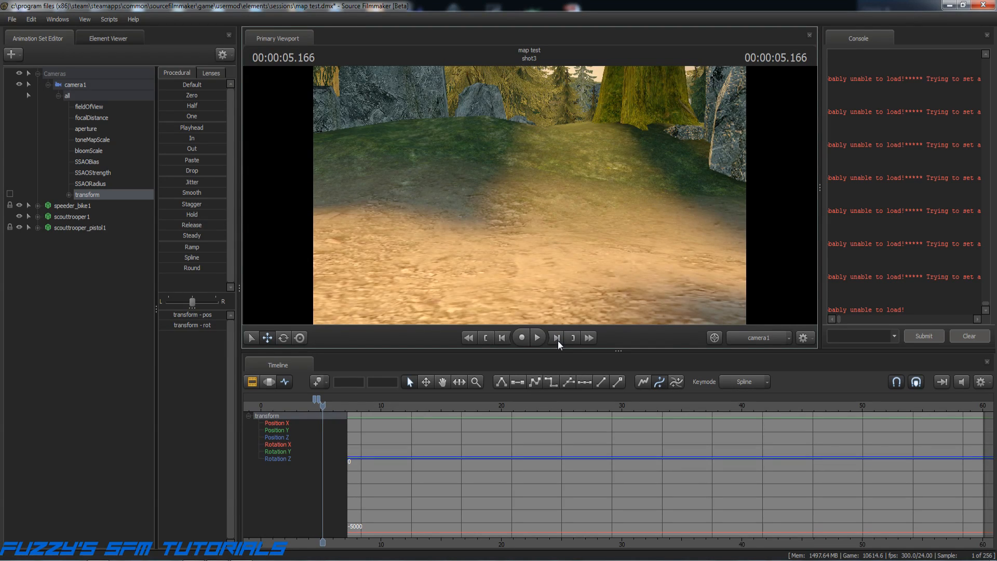
left_click(557, 341)
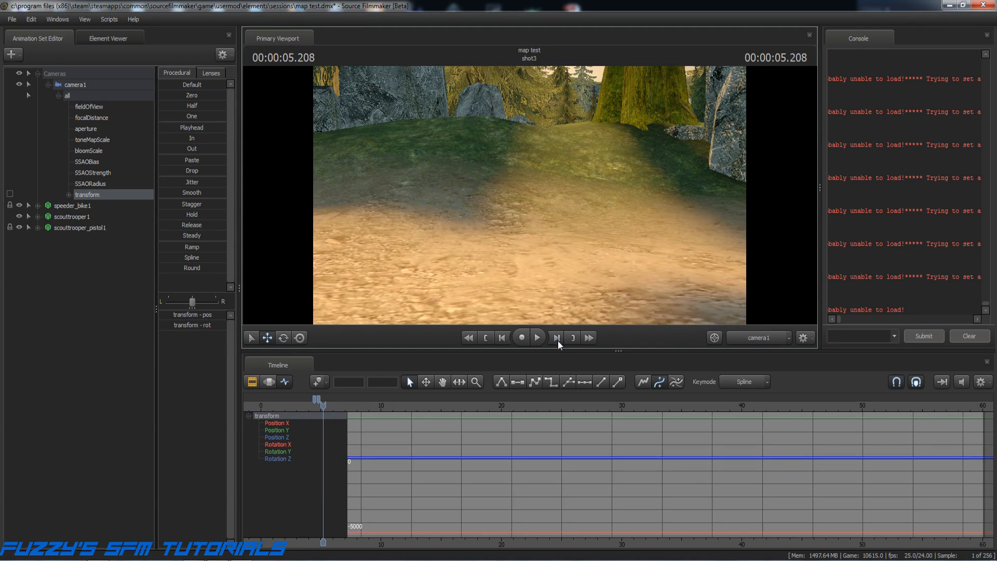
left_click(502, 337)
left_click_drag(487, 292, 753, 277)
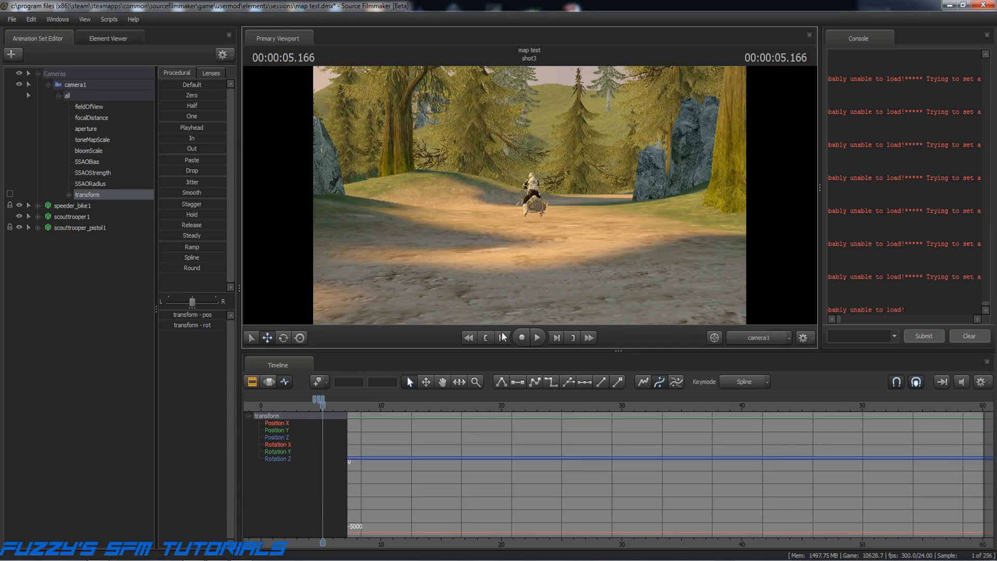
Advance to 00:00:05.833 and turn camera1 further right, adding a rotation keyframe that centres the spot where the speeder bike disappears behind the rocks.
left_click(554, 338)
left_click(554, 338)
left_click(554, 338)
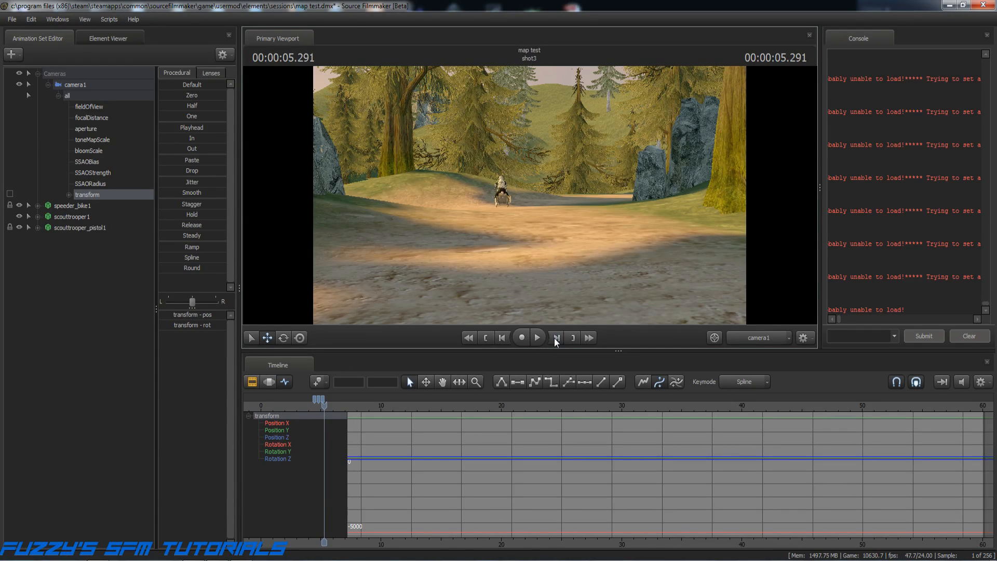
left_click(554, 337)
left_click(554, 338)
left_click(555, 338)
left_click(554, 338)
left_click(554, 338)
left_click(554, 338)
left_click(554, 338)
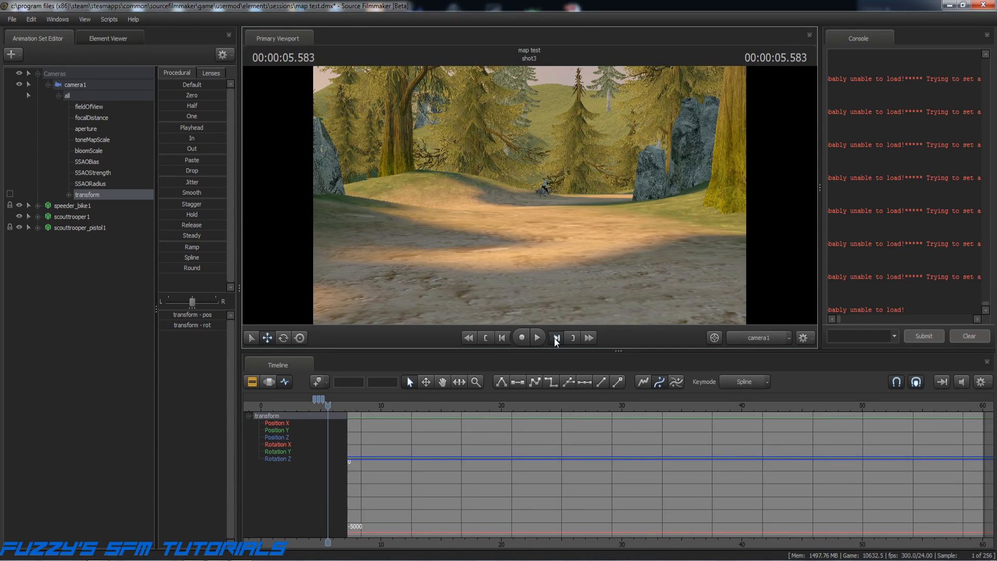
left_click(554, 338)
left_click(555, 338)
left_click(554, 338)
left_click(555, 338)
left_click(554, 338)
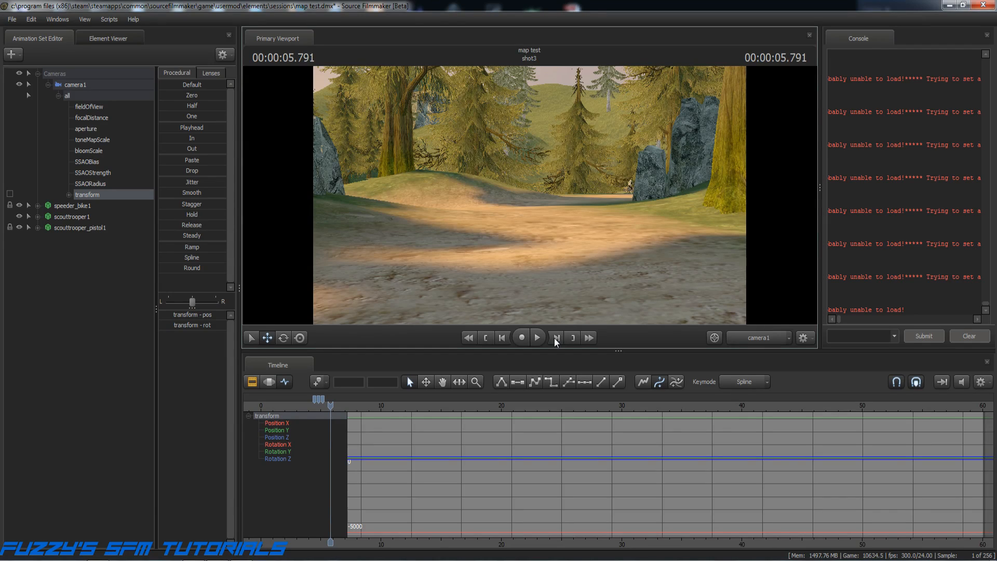
left_click(555, 338)
left_click_drag(521, 250, 612, 235)
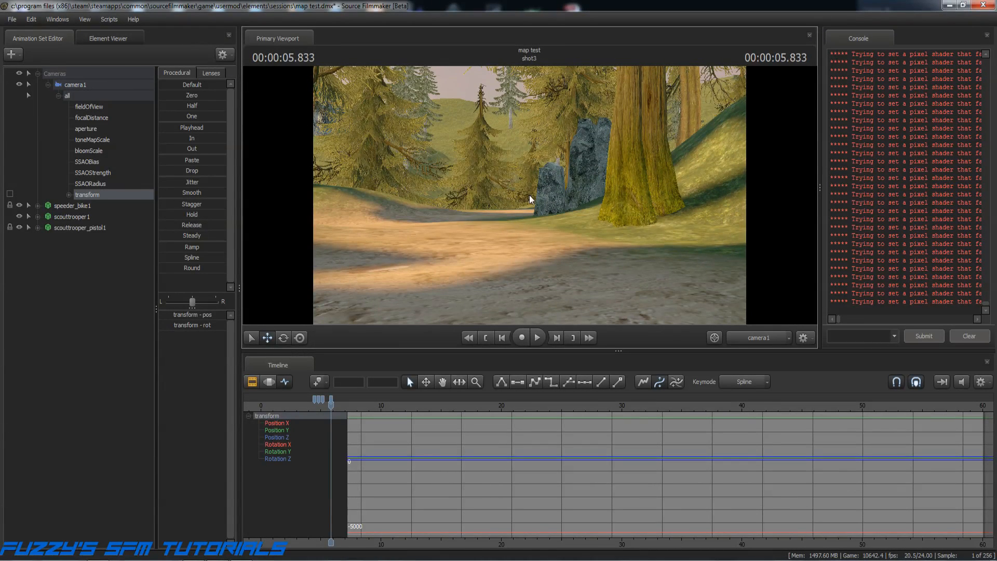
Play shot3 twice from its start at 00:00:04.000 to check how the camera pan follows the speeder bike.
left_click(483, 337)
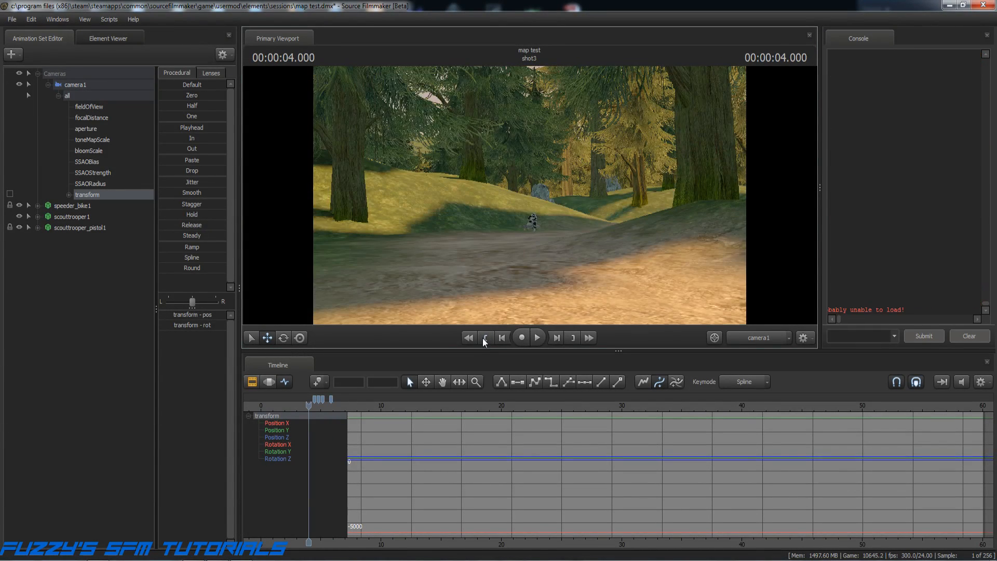
left_click(537, 336)
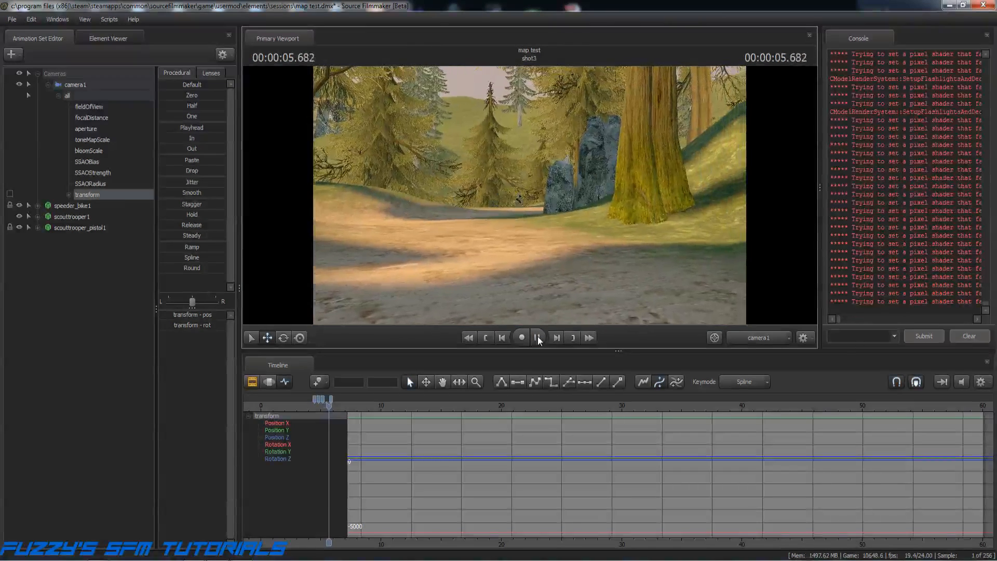
left_click(537, 336)
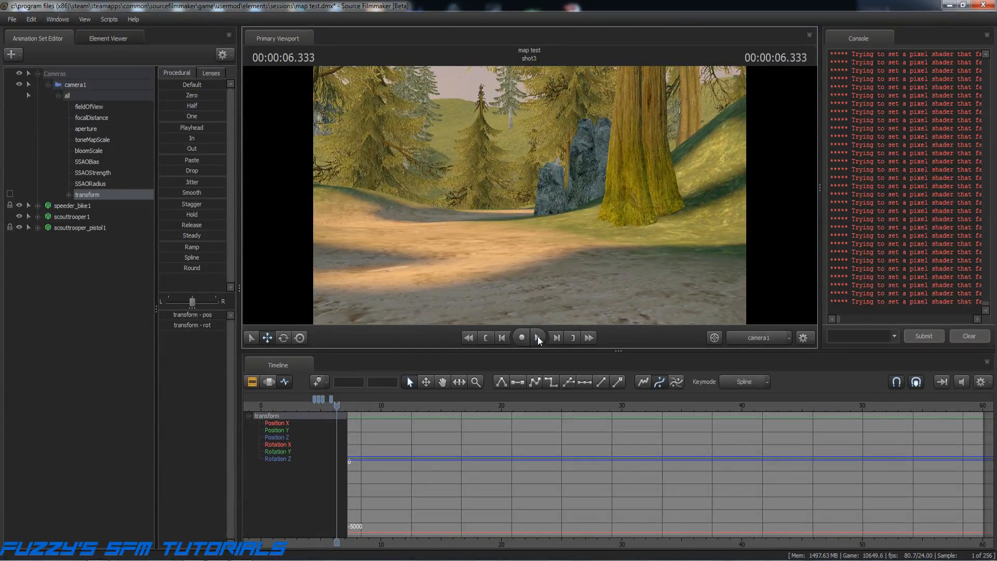
left_click(487, 337)
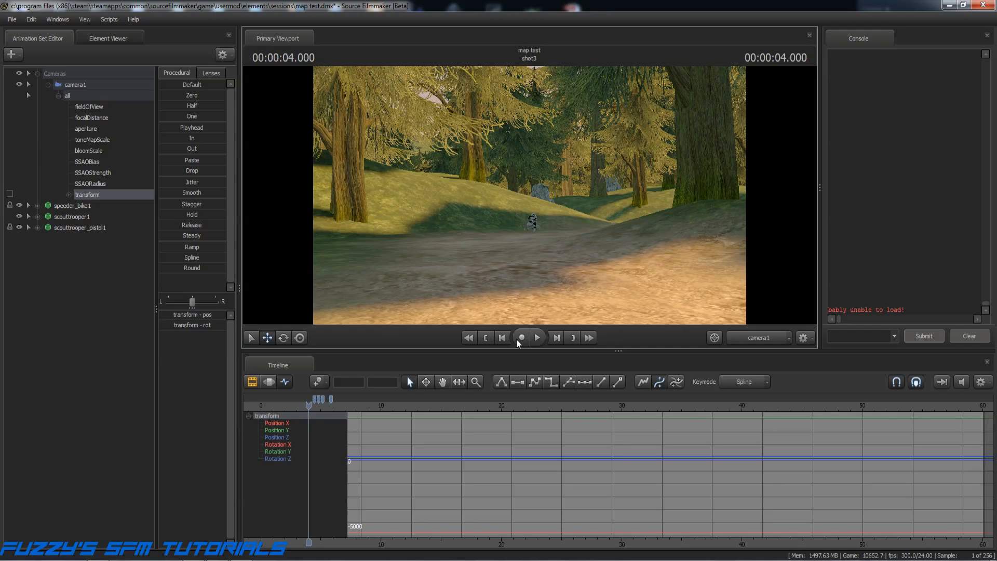
left_click(537, 337)
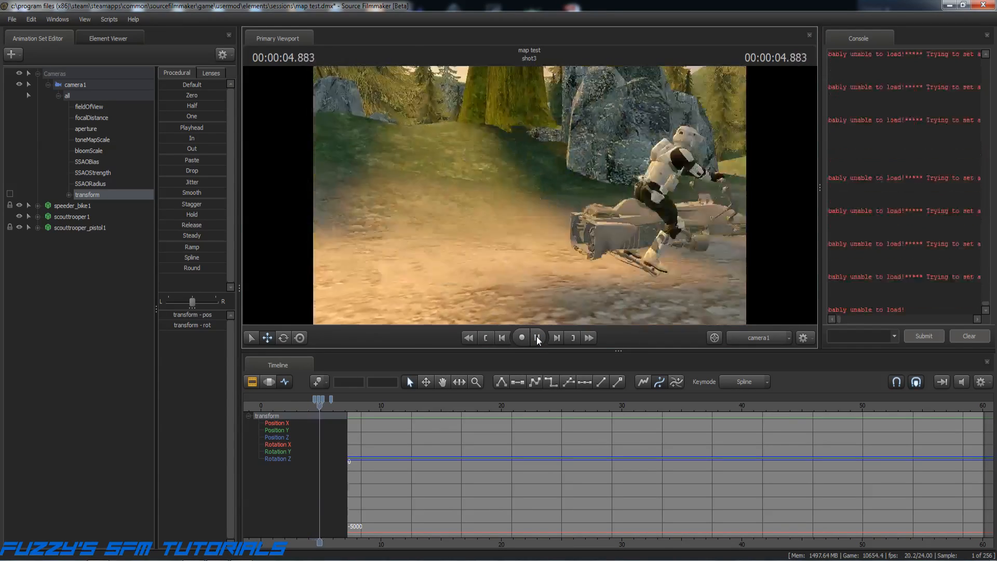
left_click(537, 337)
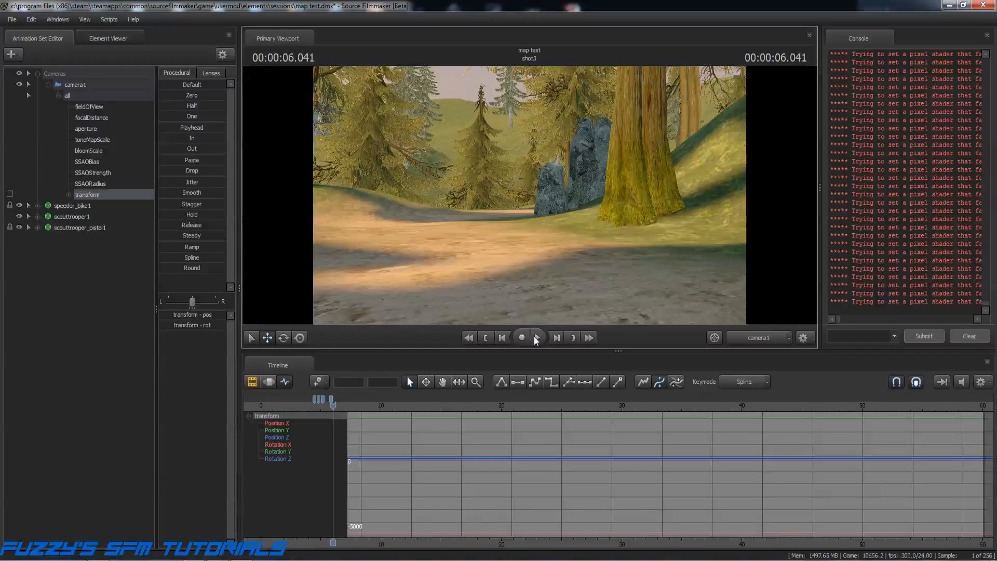
Step frame by frame through shot3 from 00:00:04.000 to 00:00:05.833, examining the bike's framing throughout the pan.
left_click(485, 338)
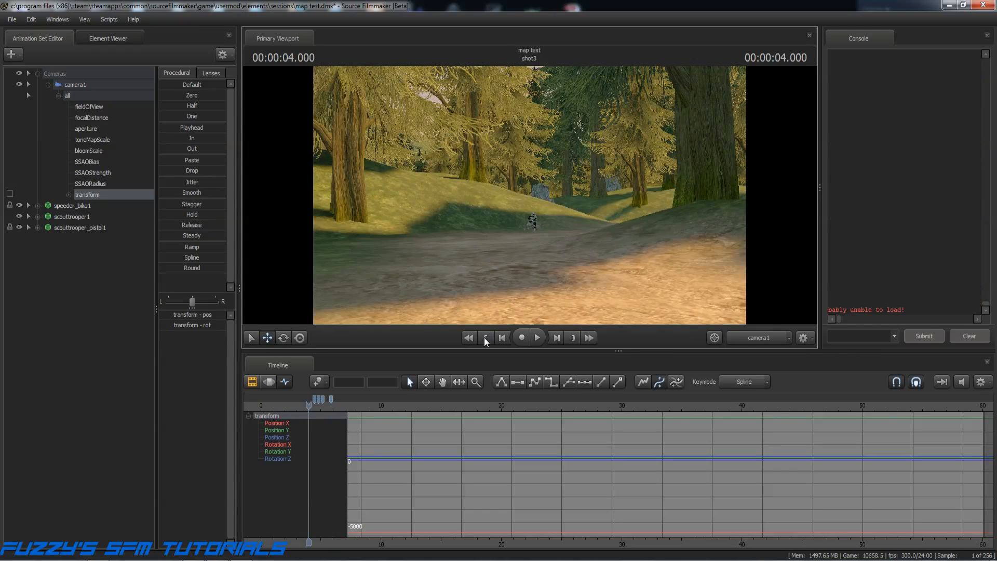
left_click(556, 338)
left_click(556, 338)
left_click(556, 338)
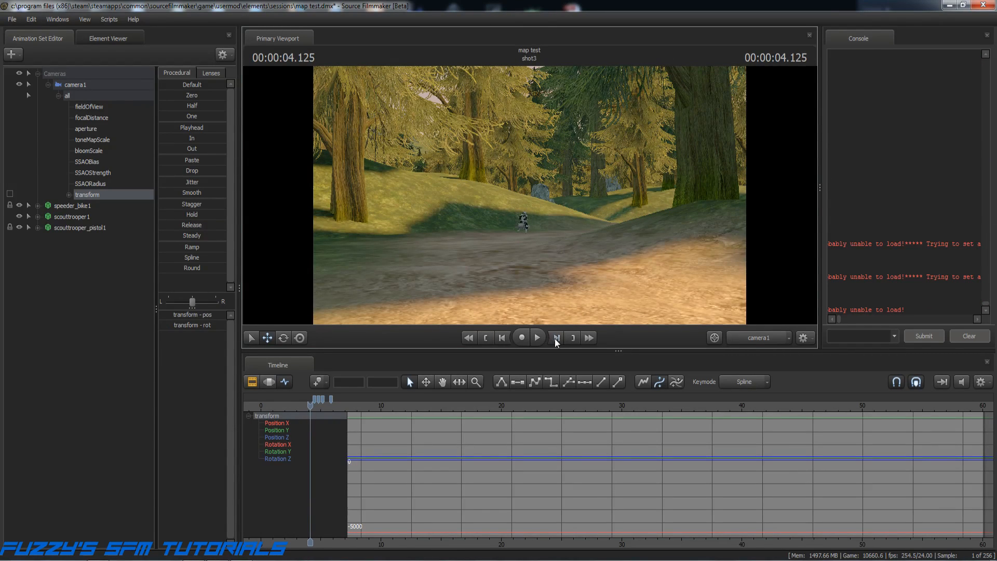
left_click(556, 338)
left_click(556, 338)
left_click(556, 338)
left_click(556, 338)
left_click(556, 337)
left_click(556, 338)
left_click(556, 338)
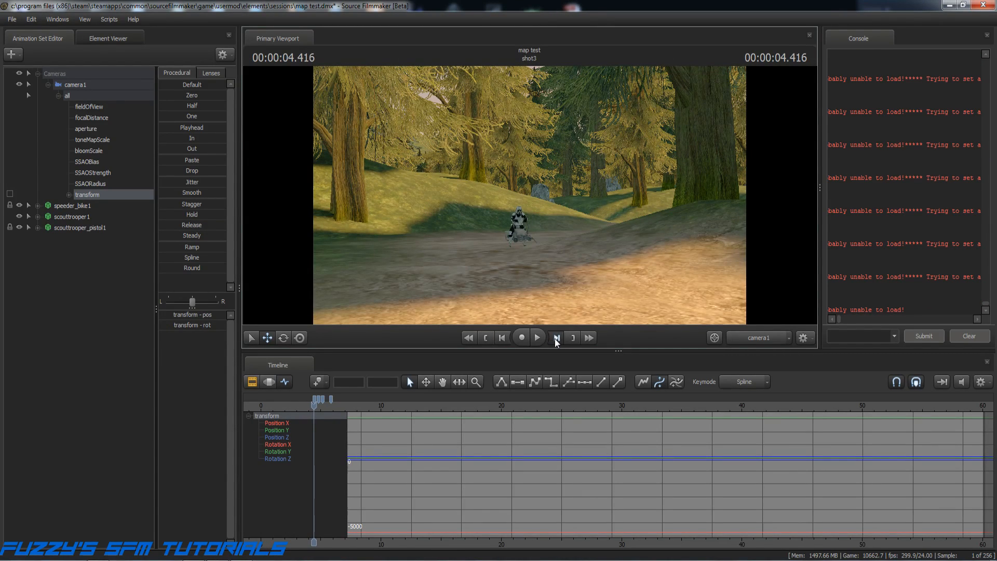
left_click(556, 338)
left_click(556, 338)
left_click(556, 338)
left_click(556, 338)
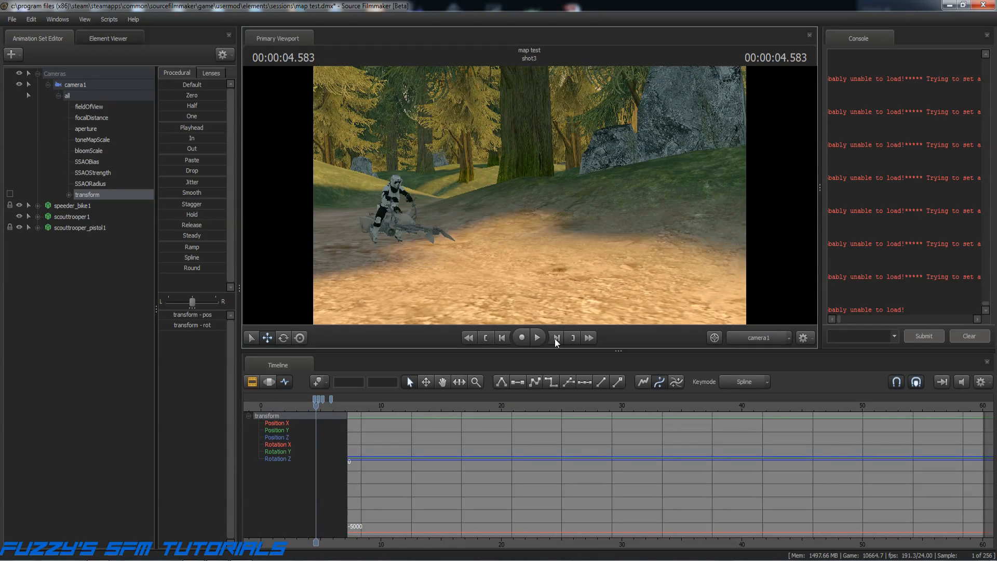
left_click(556, 338)
left_click(556, 338)
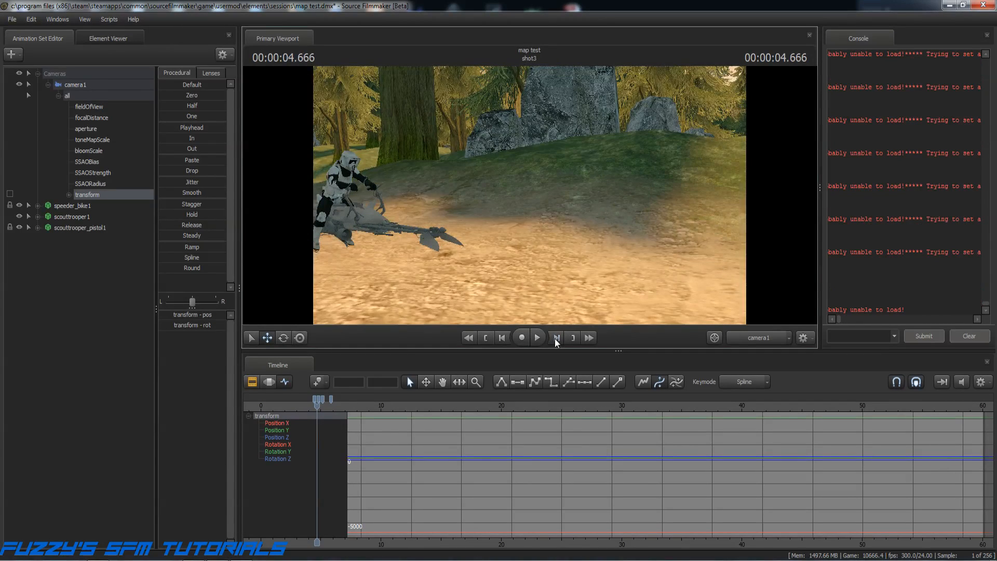
left_click(555, 338)
left_click(556, 338)
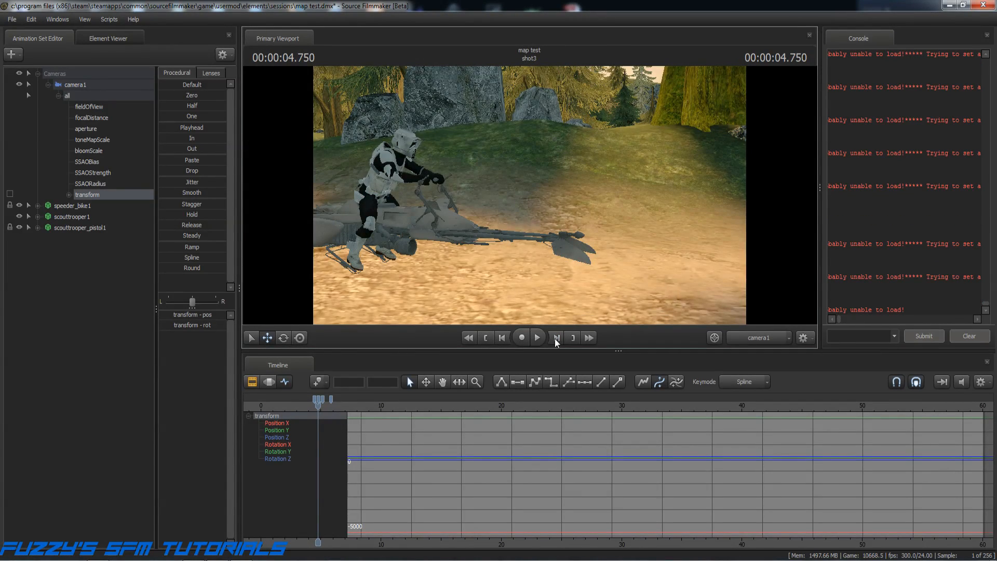
left_click(556, 338)
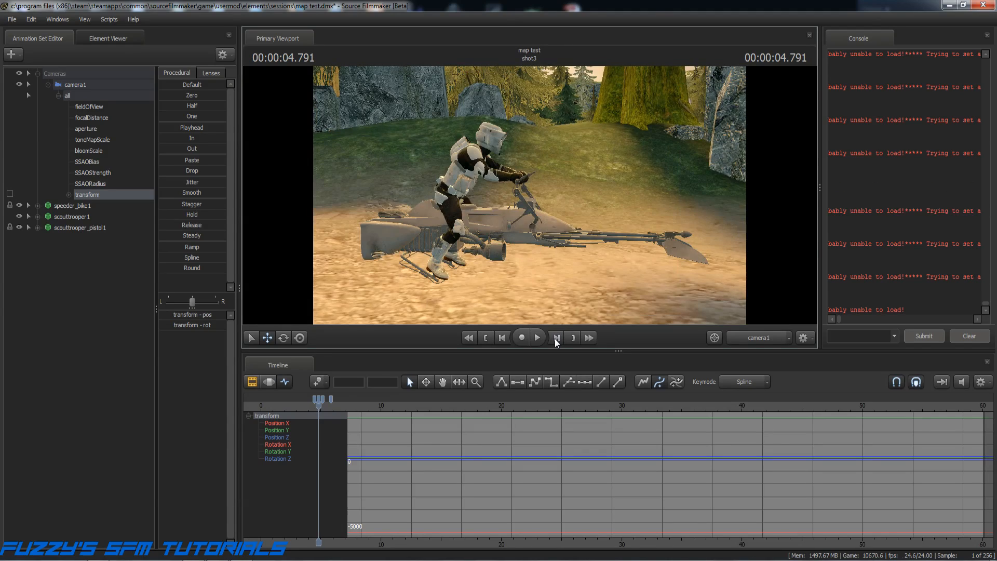
left_click(556, 338)
left_click(556, 338)
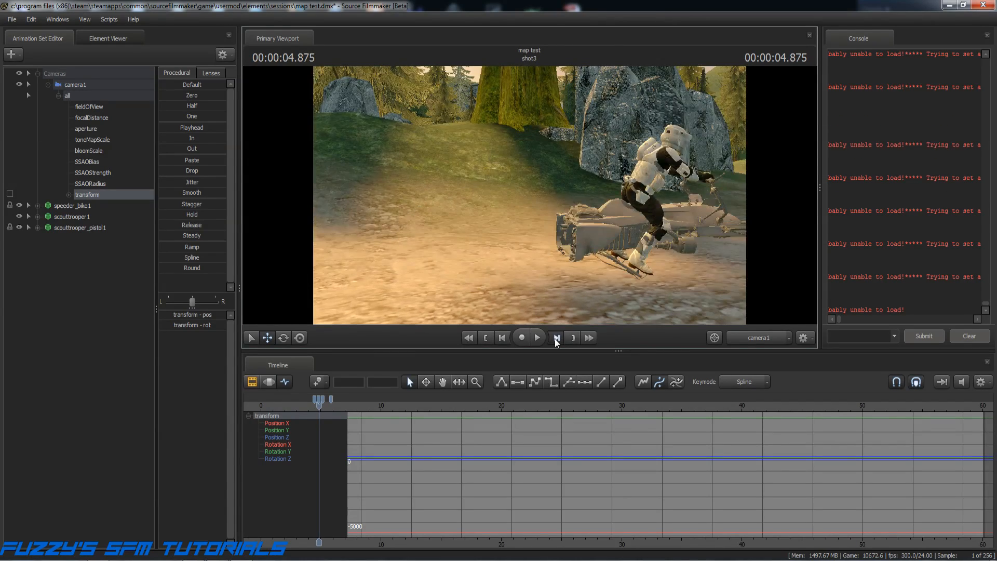
left_click(556, 338)
left_click(556, 338)
left_click(556, 338)
left_click(556, 338)
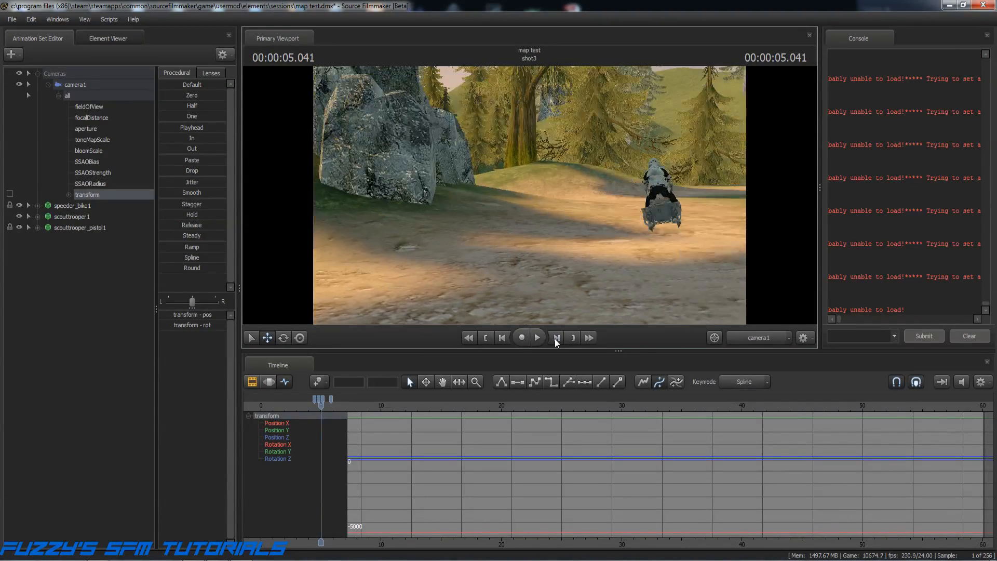
left_click(556, 338)
left_click(556, 338)
left_click(556, 338)
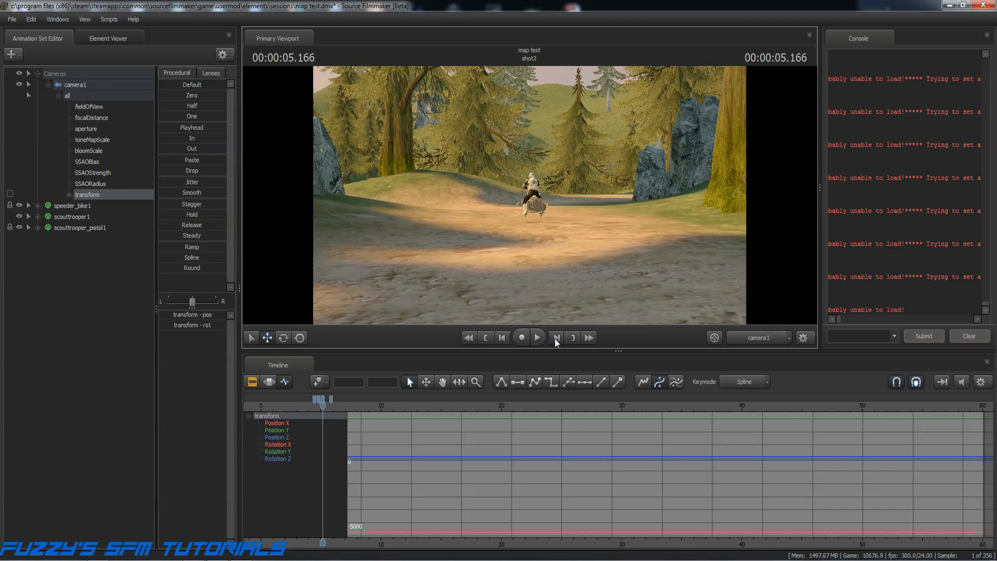
left_click(556, 338)
left_click(556, 338)
left_click(556, 338)
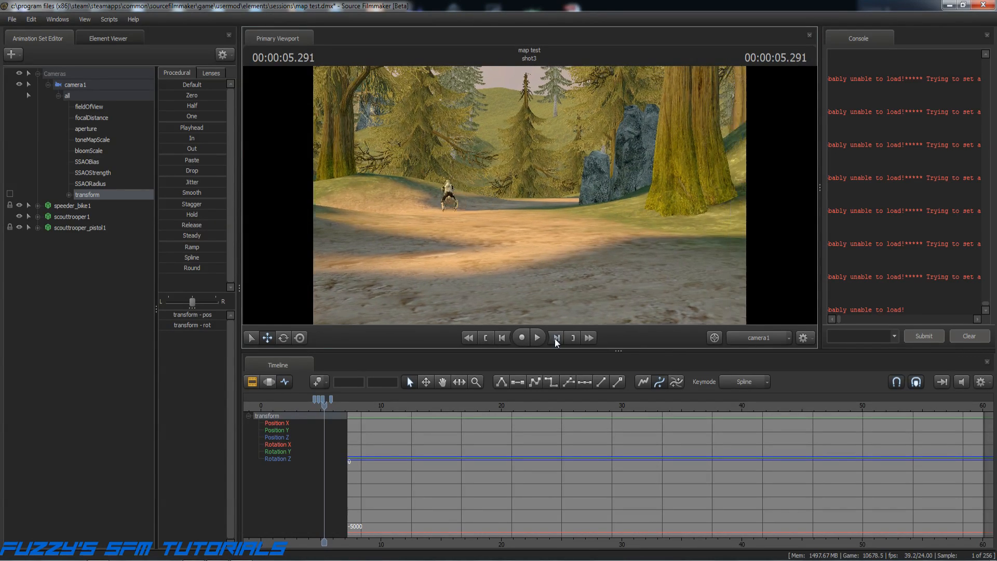
left_click(556, 338)
left_click(556, 338)
left_click(556, 338)
left_click(556, 338)
left_click(556, 338)
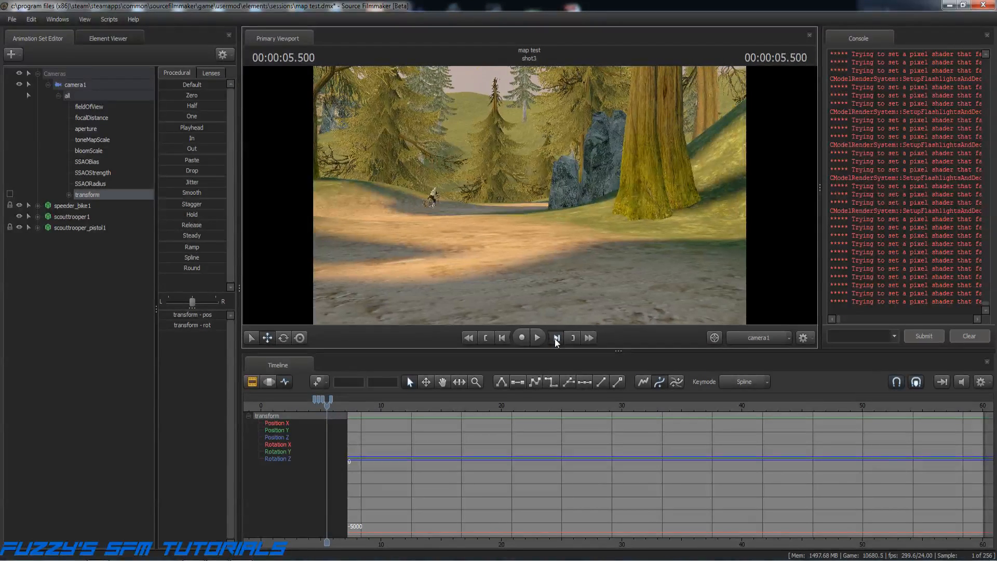
left_click(556, 338)
left_click(556, 338)
left_click(555, 338)
left_click(556, 338)
left_click(556, 338)
left_click(556, 338)
left_click(556, 338)
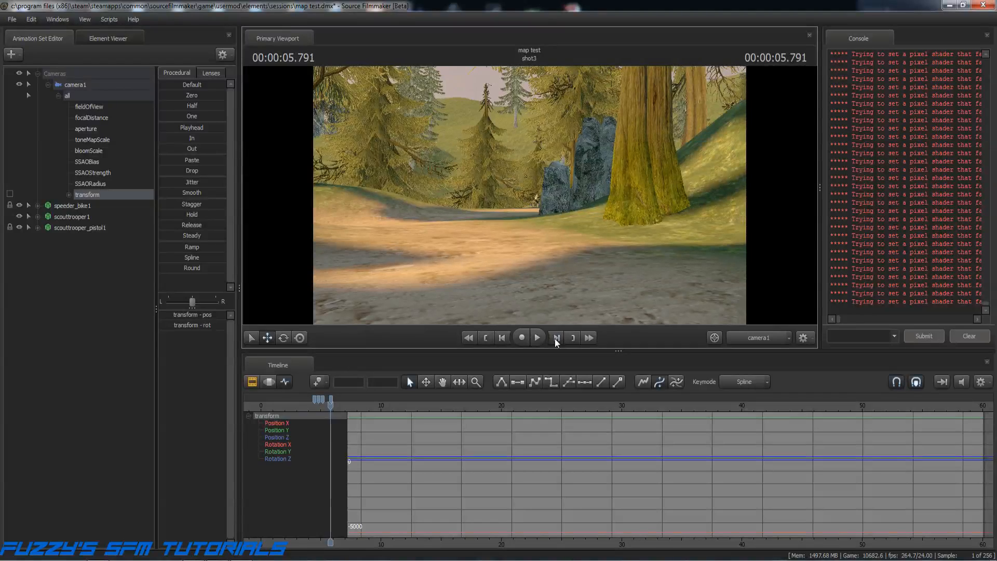
left_click(556, 338)
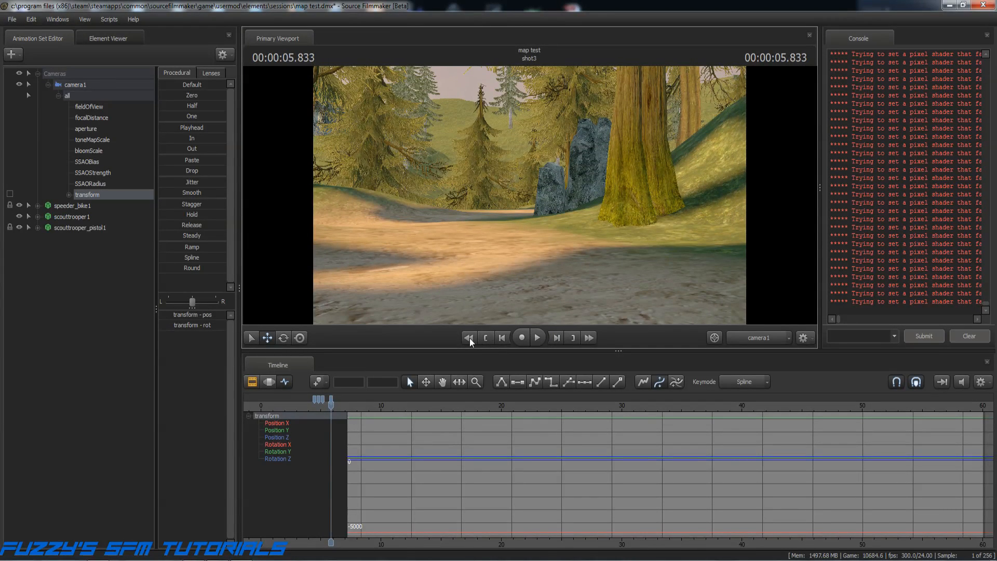
Switch to the Clip Editor, play the whole sequence from the beginning to review all three shots, and return to 00:00:00.000.
left_click(252, 382)
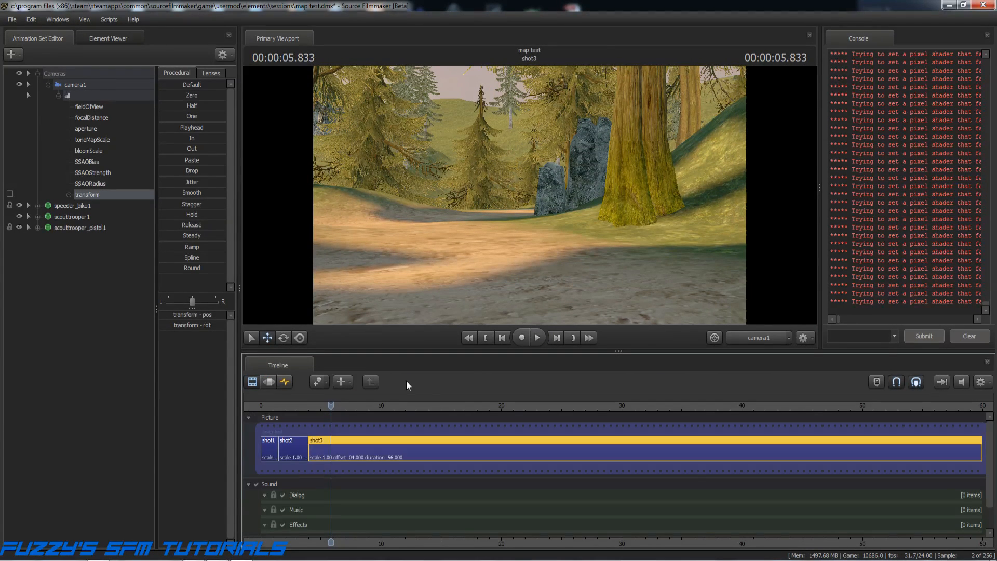
left_click(468, 337)
left_click(538, 337)
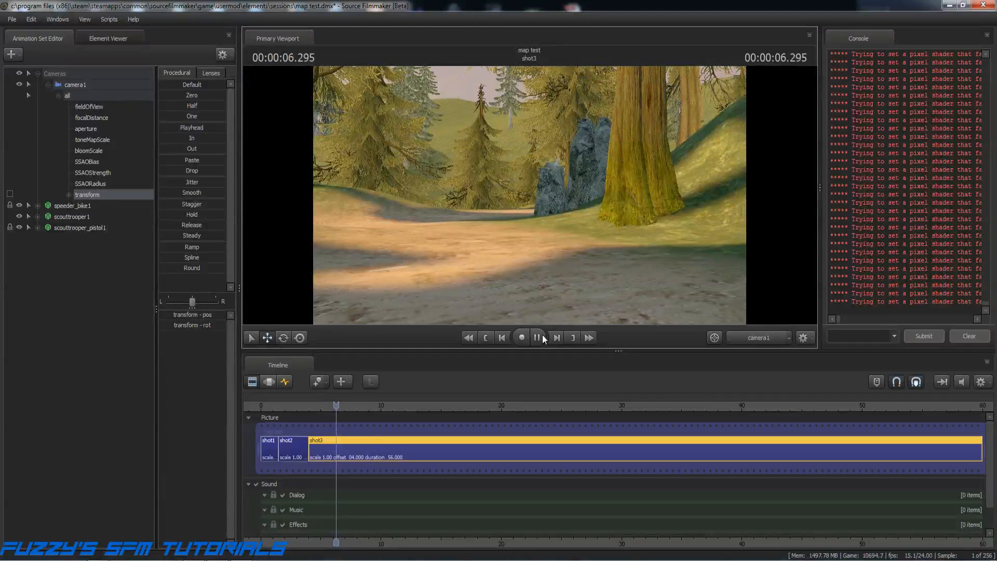
left_click(539, 338)
left_click(481, 338)
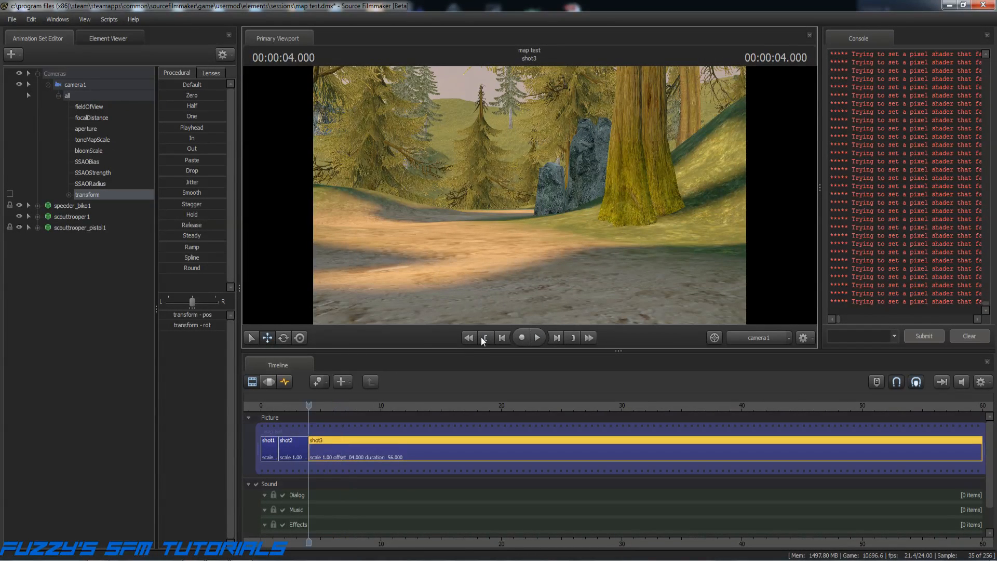
left_click(469, 337)
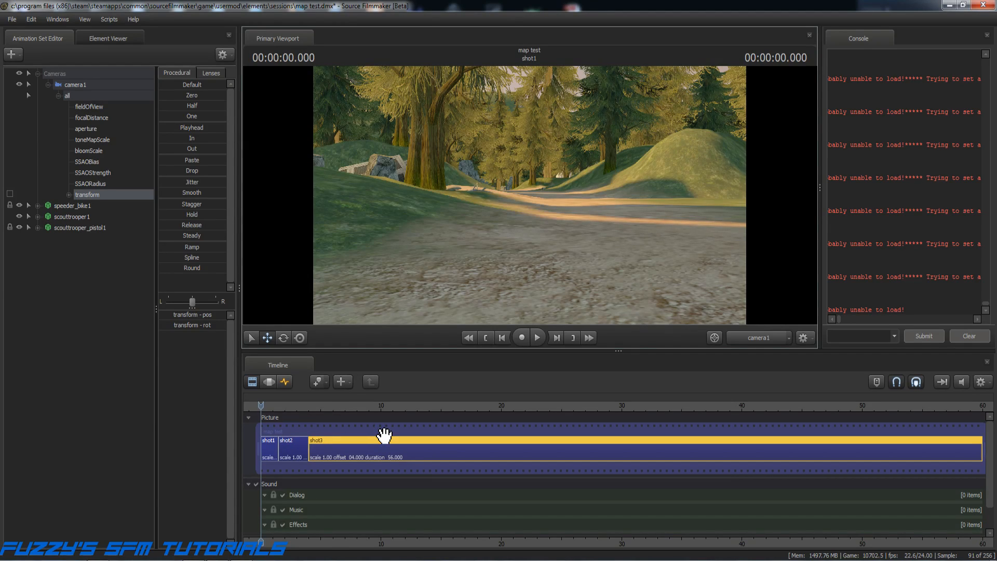
Save the session and play the three shots through once more from the beginning.
key("ctrl+s")
left_click(536, 337)
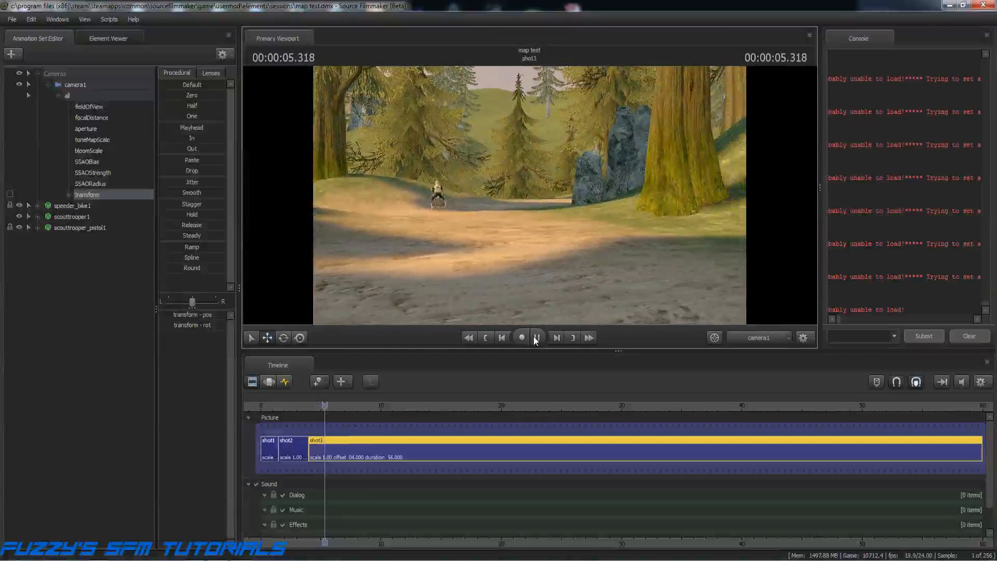
left_click(536, 338)
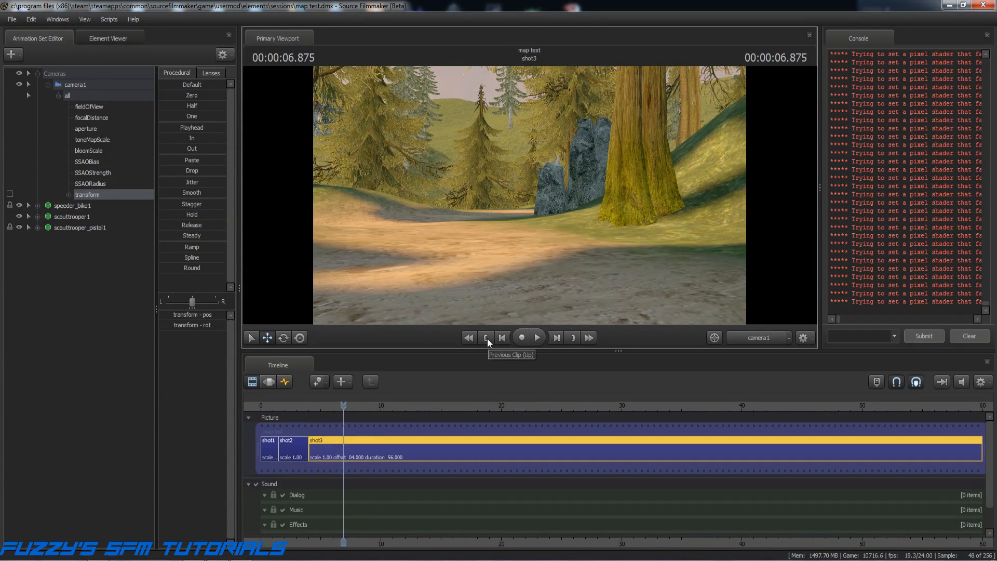
Return to the start of the sequence and collapse camera1's controls in the Animation Set Editor.
left_click(468, 338)
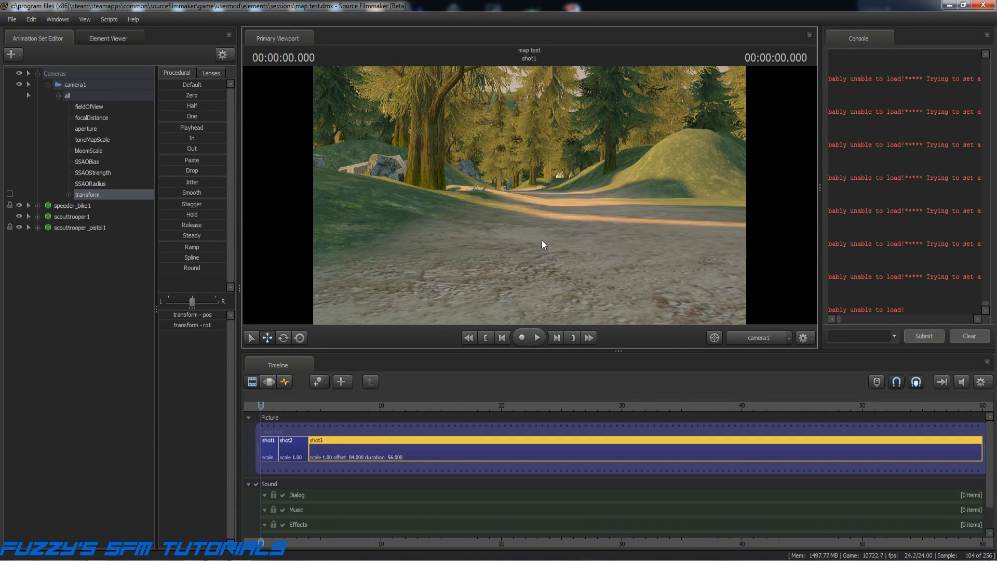
left_click(58, 96)
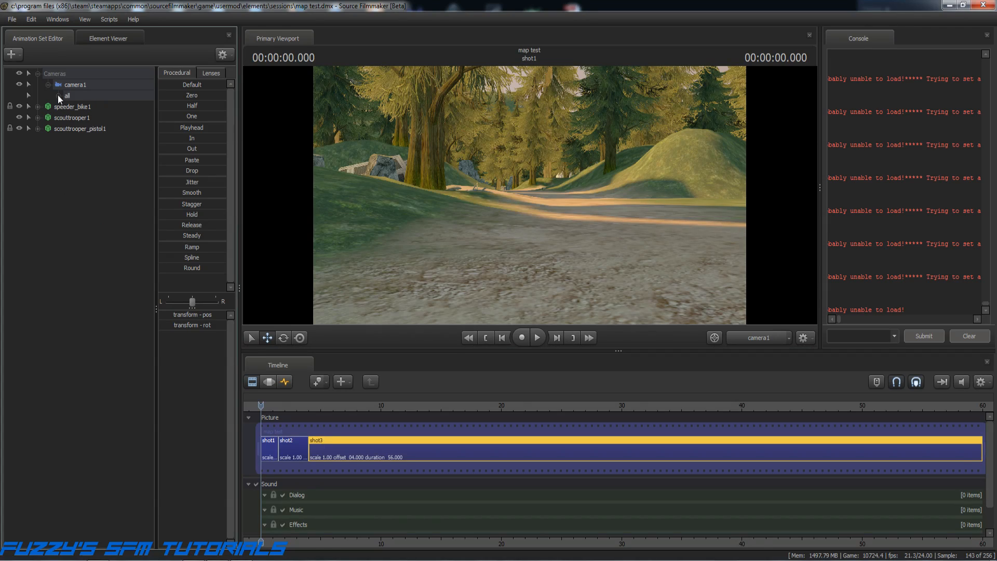
left_click(49, 83)
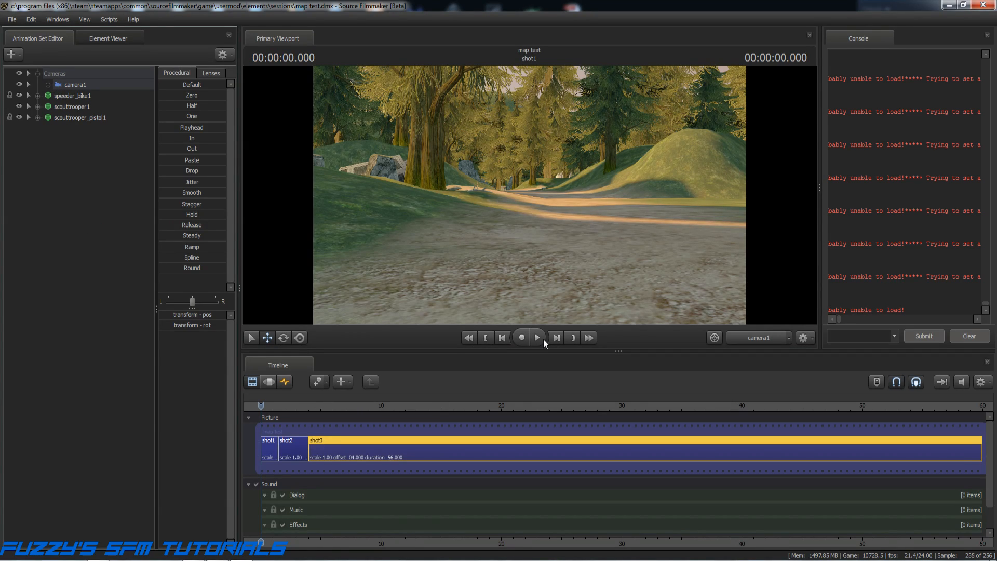
Jump to the start of shot2 and go frame by frame to 00:00:02.916, examining when the approaching bike becomes recognizable.
left_click(578, 338)
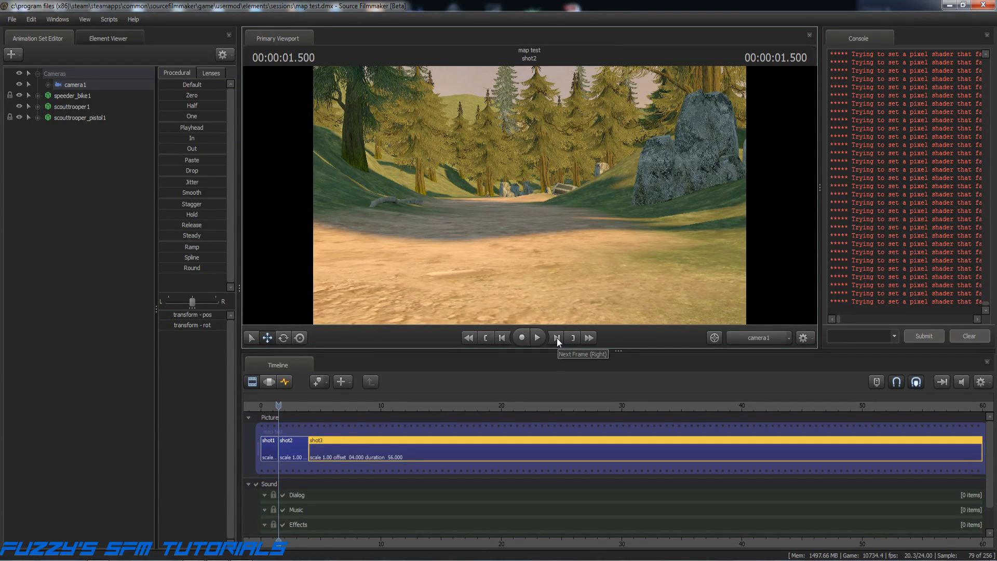
left_click(556, 338)
left_click(557, 337)
left_click(557, 337)
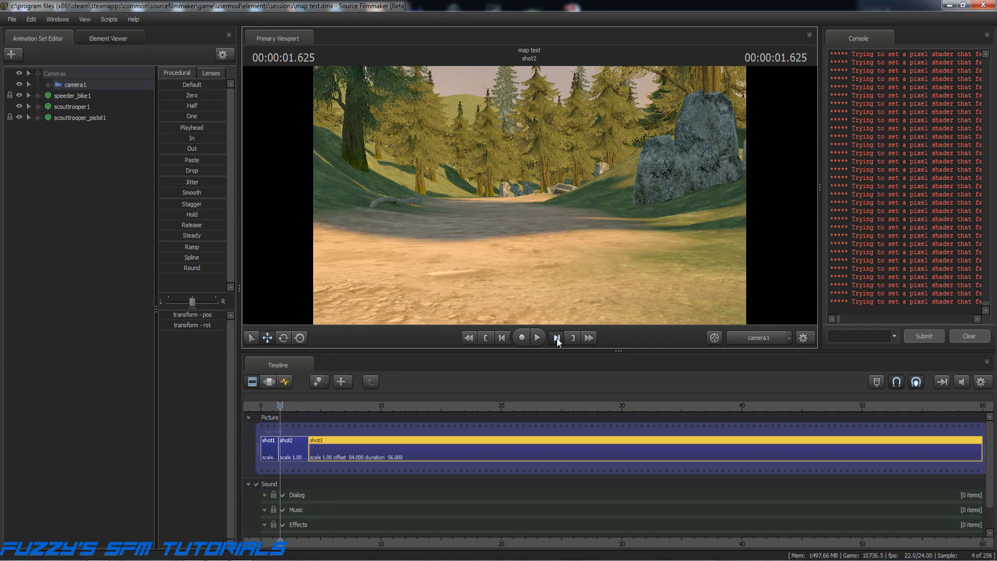
left_click(556, 338)
left_click(557, 338)
left_click(556, 337)
left_click(556, 338)
left_click(556, 338)
left_click(556, 338)
left_click(557, 338)
left_click(557, 338)
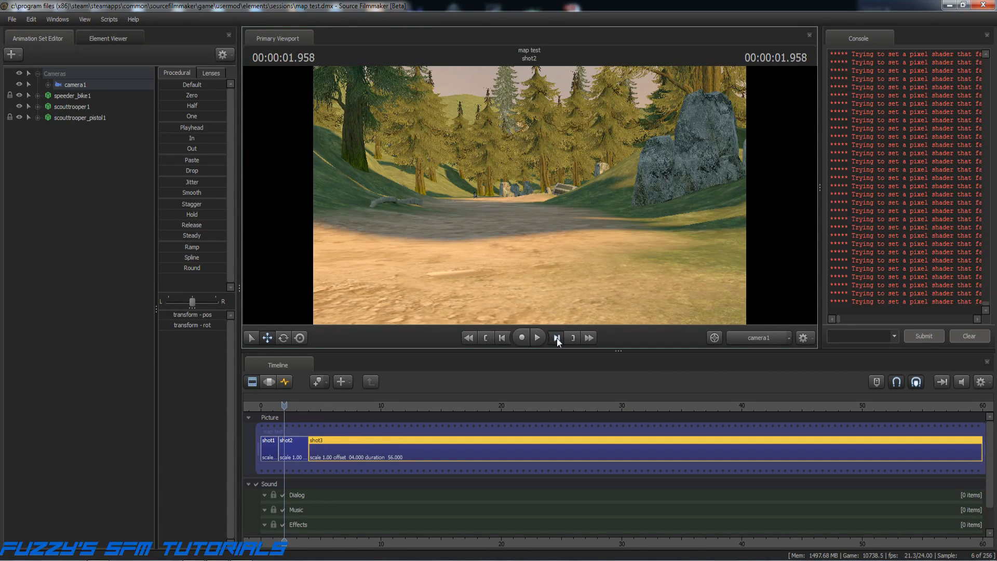
left_click(557, 338)
left_click(557, 338)
left_click(556, 338)
left_click(556, 338)
left_click(556, 338)
left_click(556, 338)
left_click(556, 338)
left_click(556, 338)
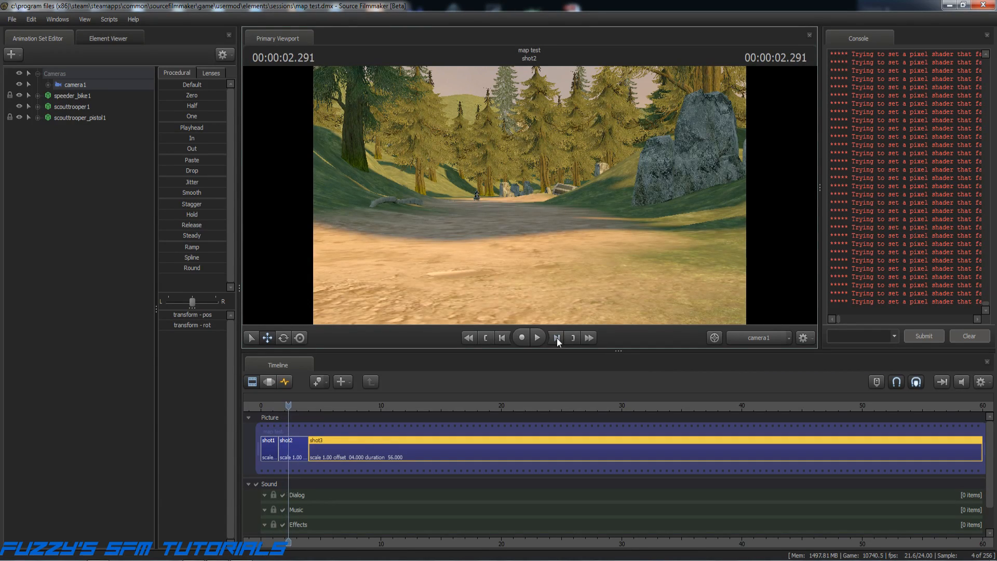
left_click(557, 338)
left_click(556, 338)
left_click(557, 337)
left_click(557, 337)
left_click(557, 337)
left_click(557, 337)
left_click(556, 338)
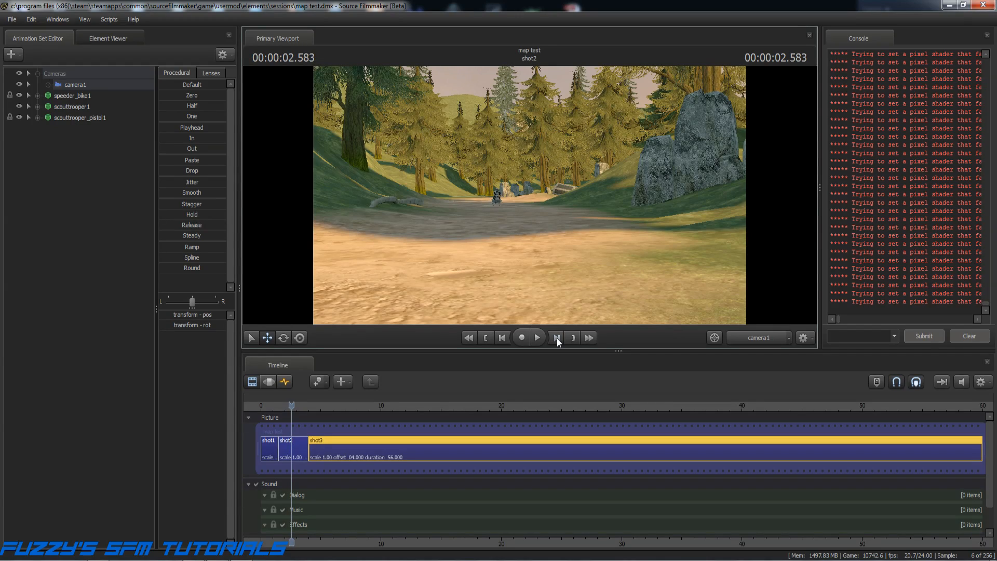
left_click(557, 338)
left_click(556, 338)
left_click(557, 337)
left_click(556, 338)
left_click(557, 338)
left_click(557, 337)
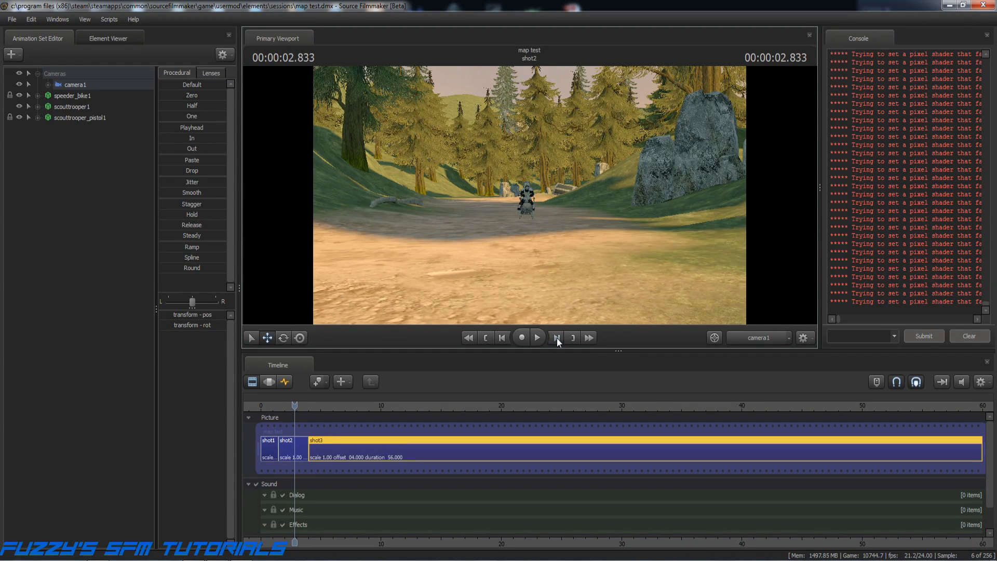
left_click(556, 337)
left_click(557, 337)
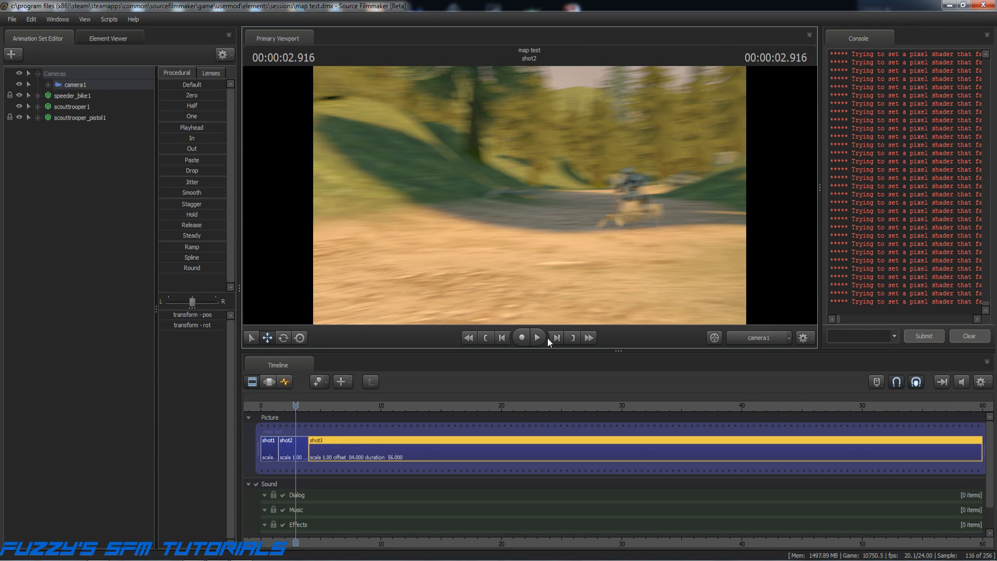
Step back through shot2 to 00:00:02.500 and split the clip there with Blade Clips.
left_click(501, 337)
left_click(502, 338)
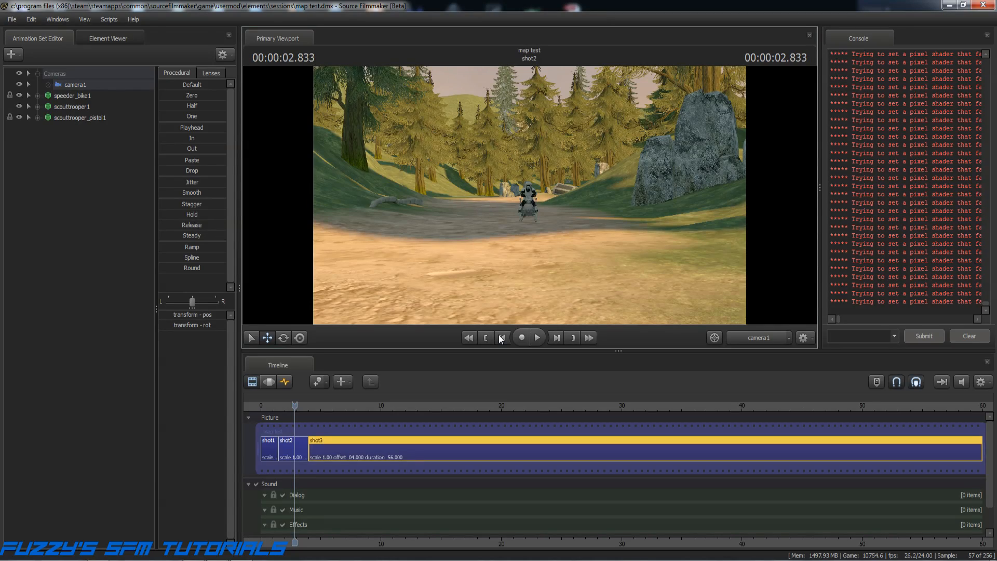
left_click(502, 337)
left_click(502, 338)
left_click(502, 337)
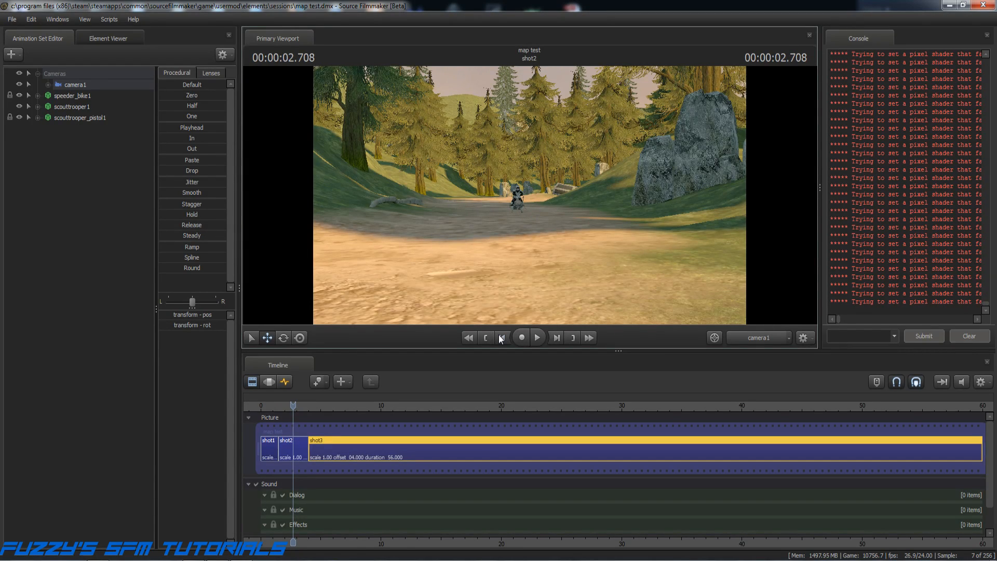
left_click(502, 337)
left_click(502, 337)
left_click(502, 337)
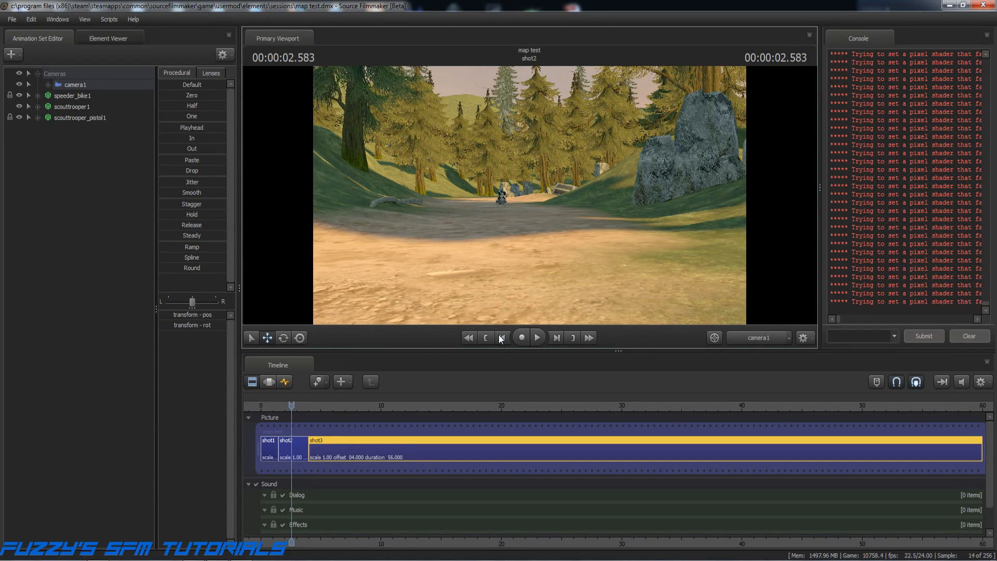
left_click(501, 337)
left_click(502, 338)
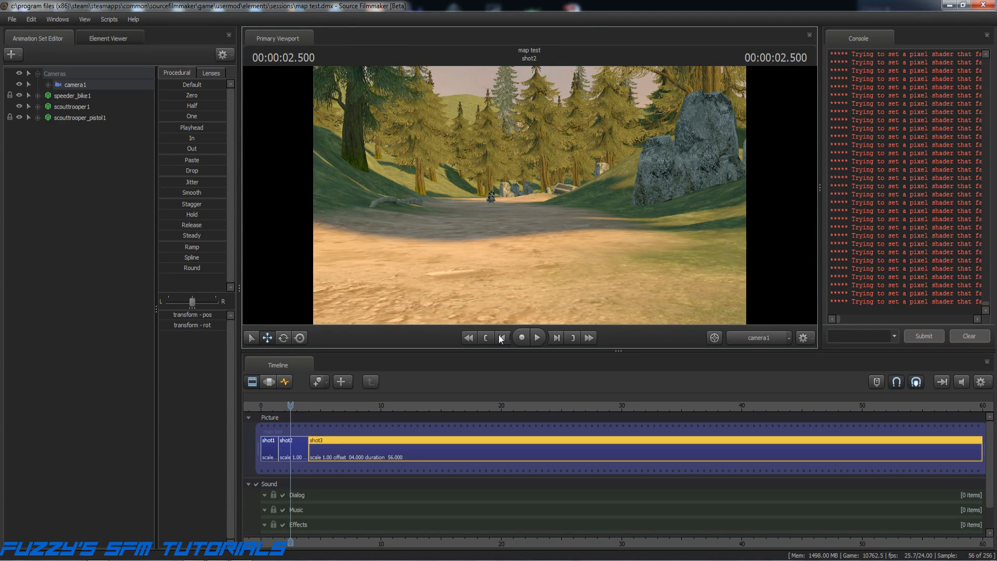
left_click(292, 448)
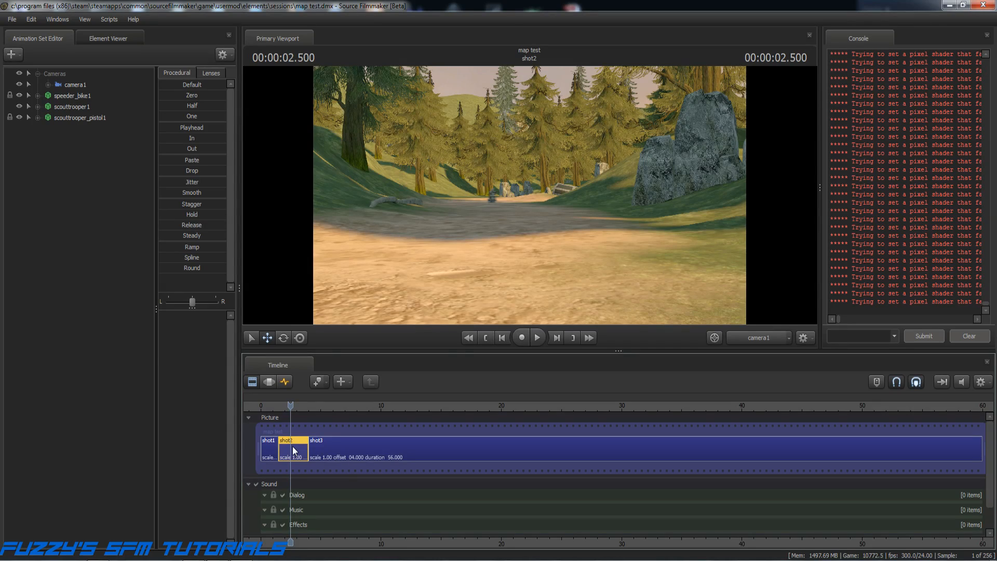
mouse_move(291, 451)
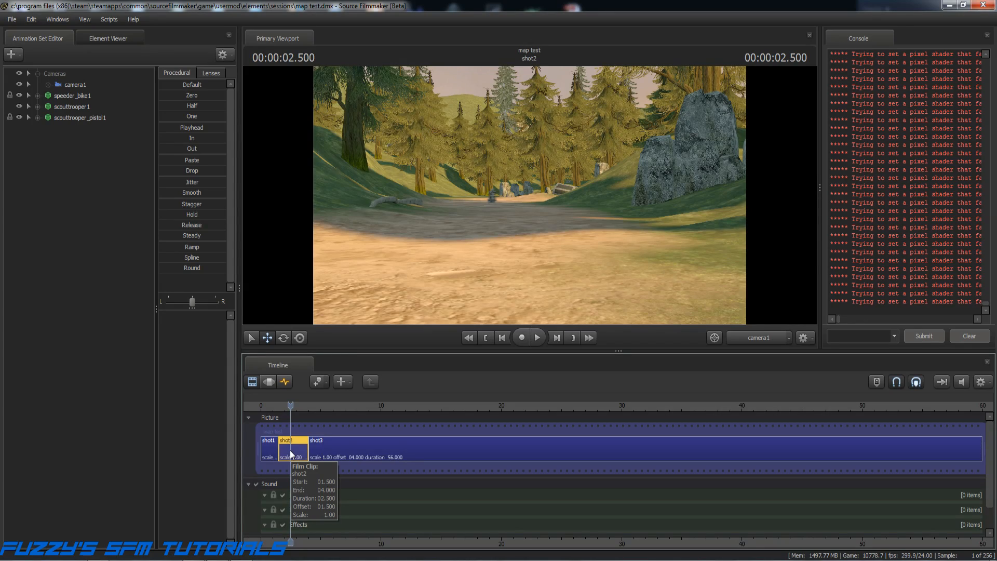
right_click(290, 450)
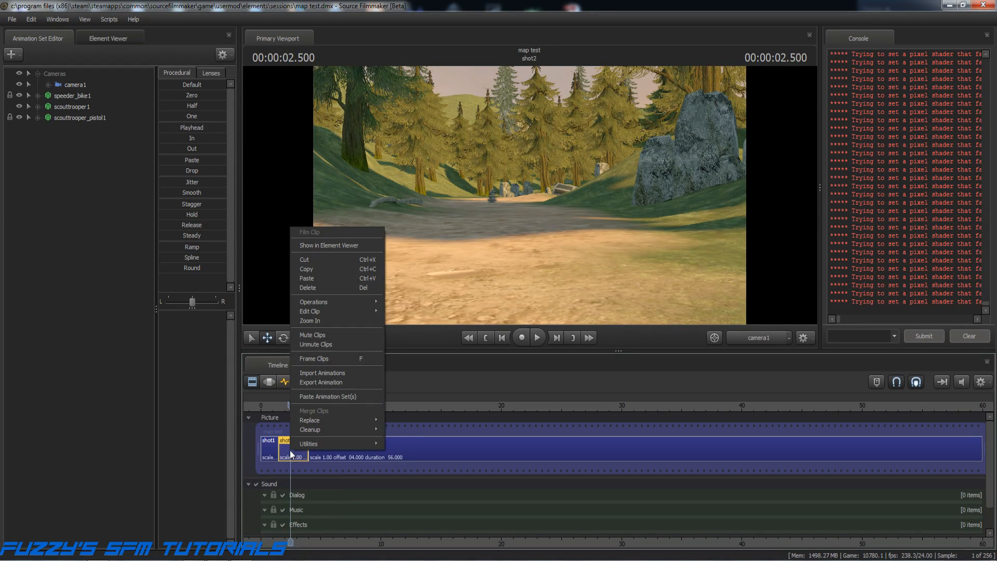
mouse_move(318, 301)
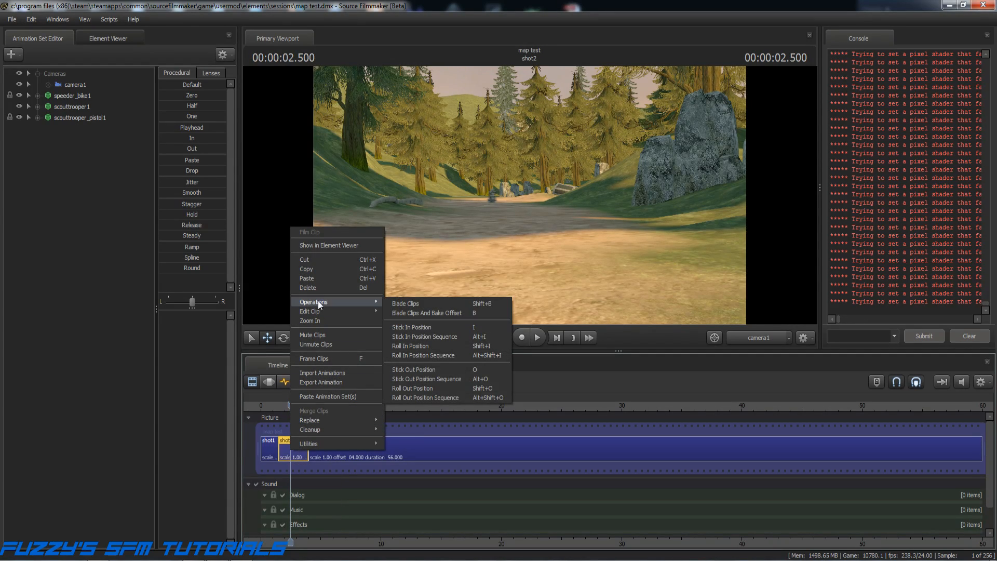
left_click(406, 303)
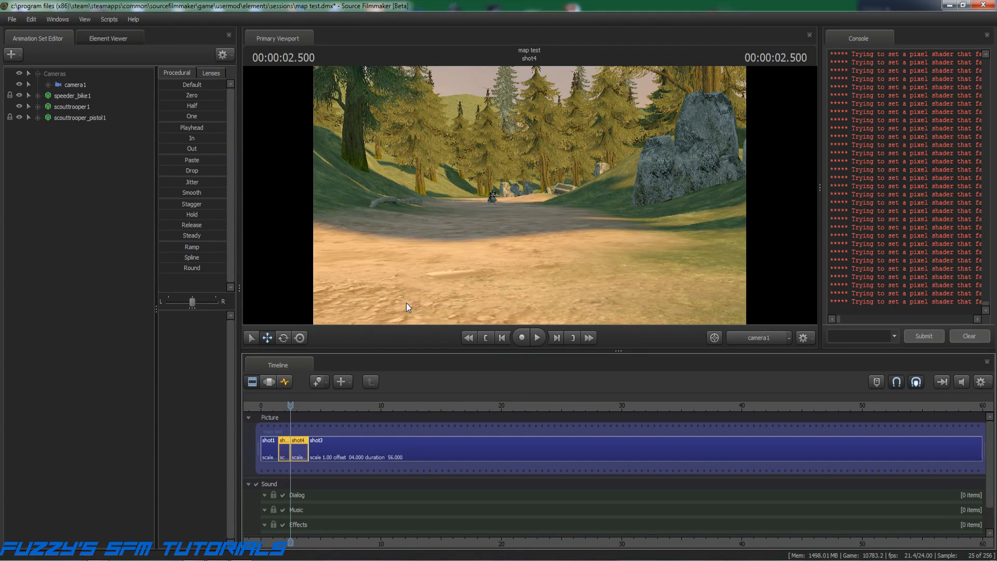
Select the shortened shot2, go to its start at 00:00:01.500 and change its scene camera to a new camera.
left_click(289, 454)
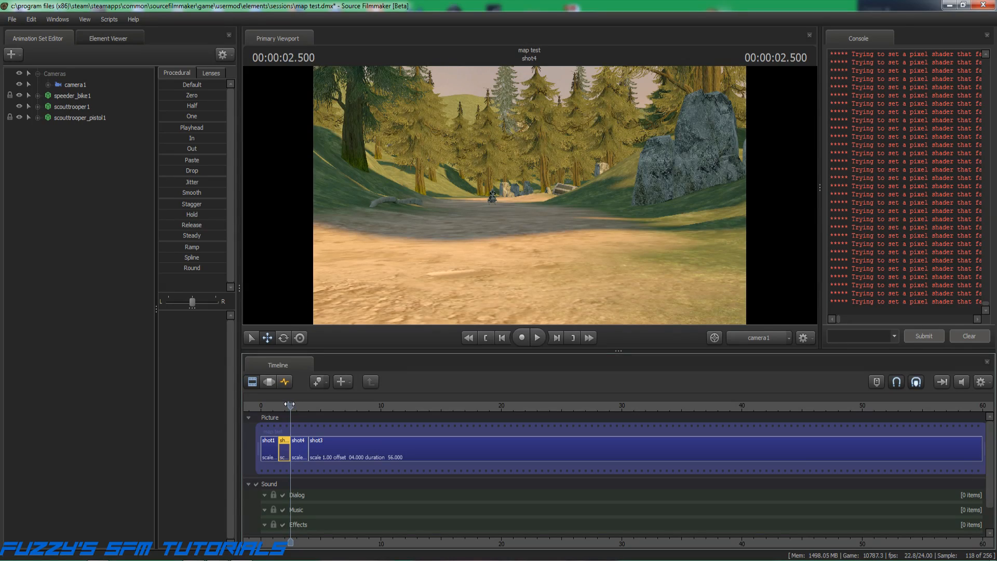
left_click(484, 337)
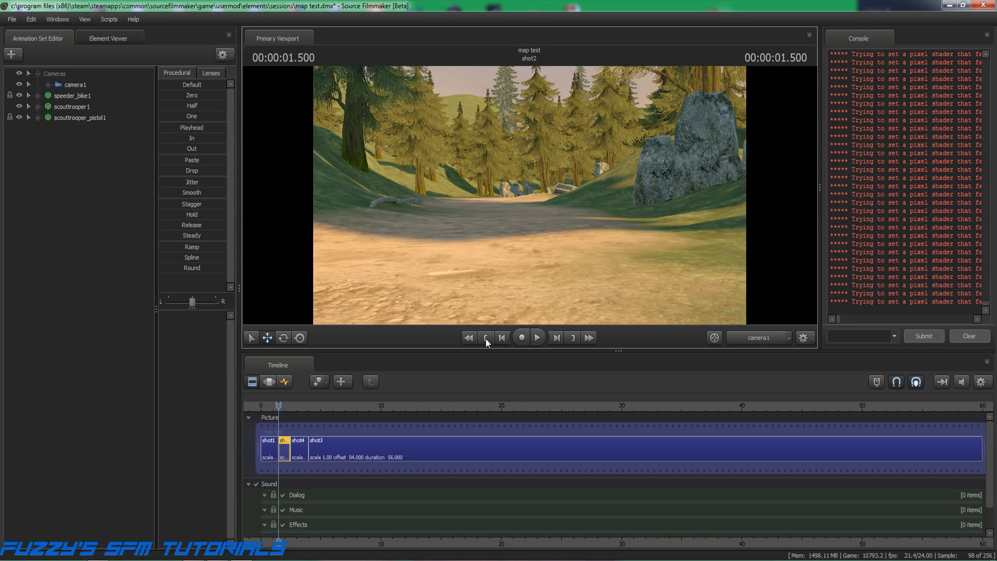
left_click(789, 338)
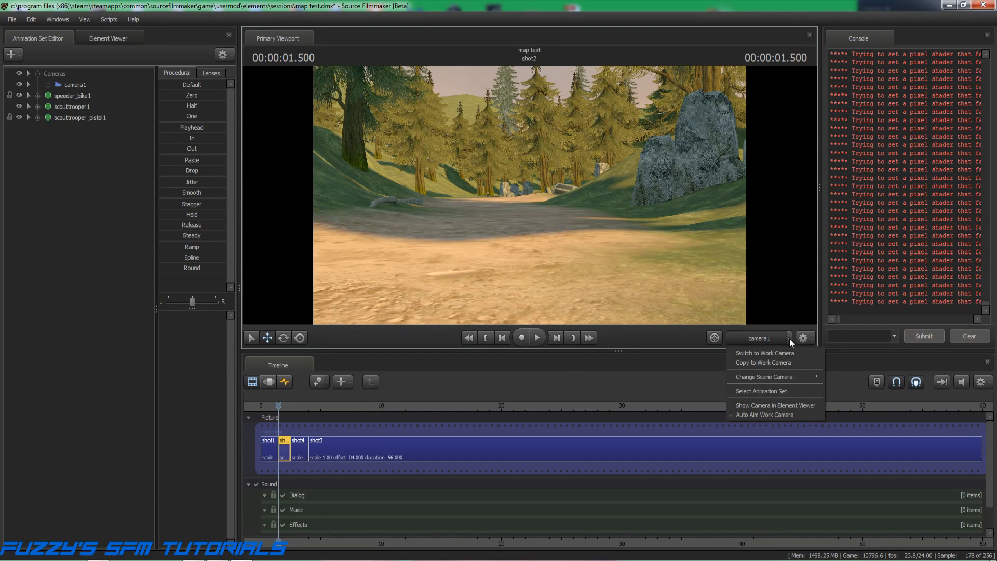
mouse_move(784, 378)
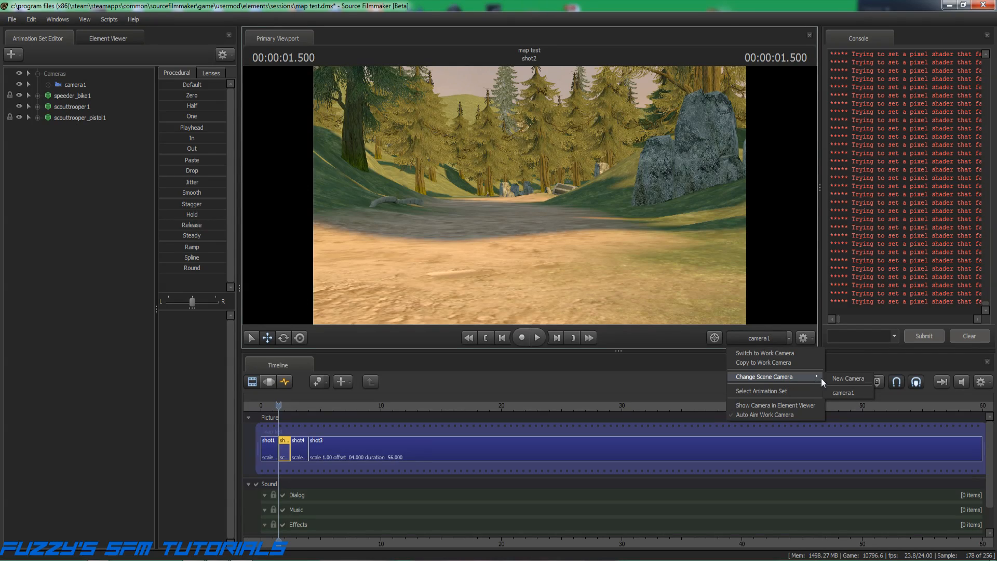
left_click(843, 379)
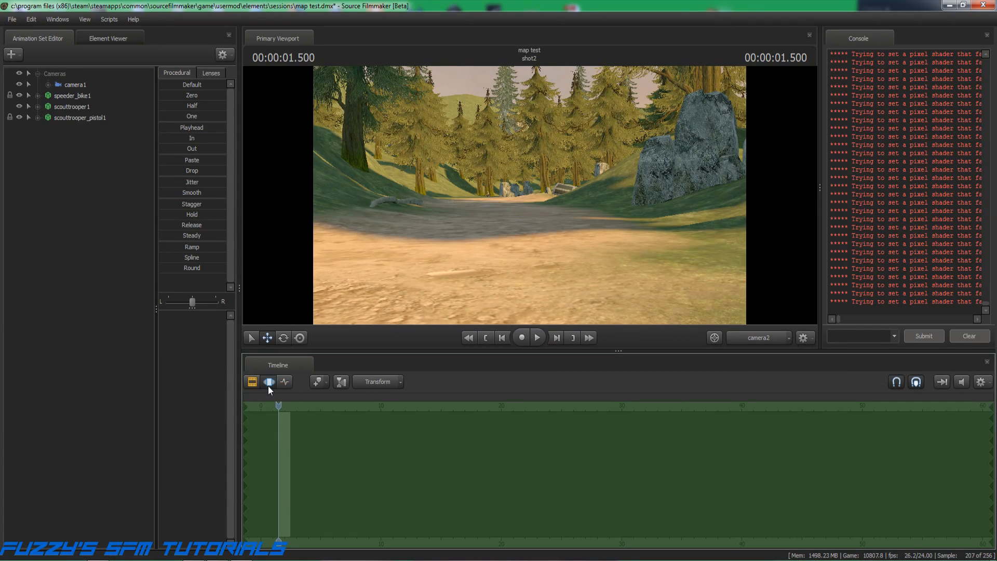
Switch to the Motion Editor and select camera1 in the Animation Set Editor.
left_click(268, 382)
left_click(74, 84)
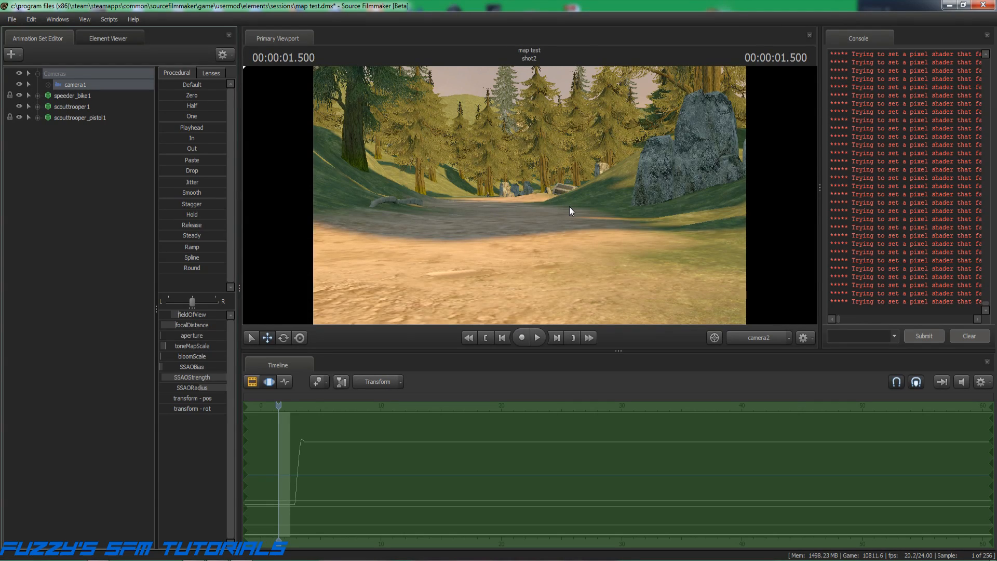
key("w")
left_click_drag(563, 211, 533, 196)
key("w")
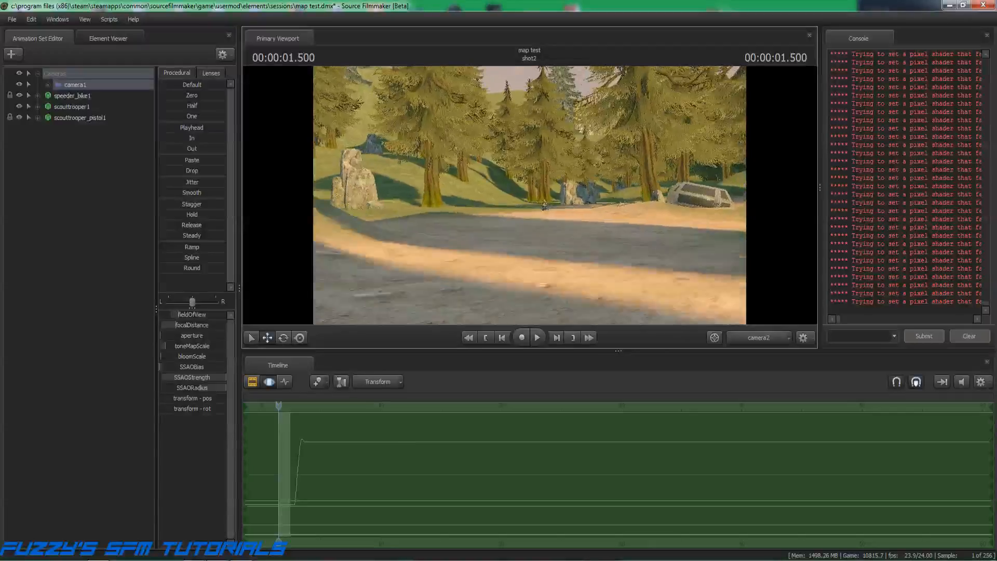
key("w")
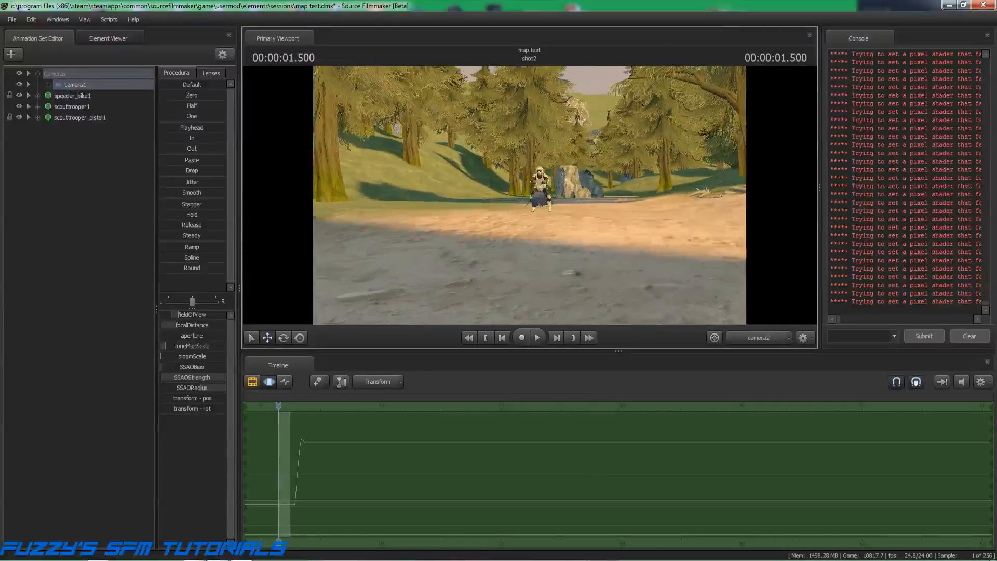
key("w")
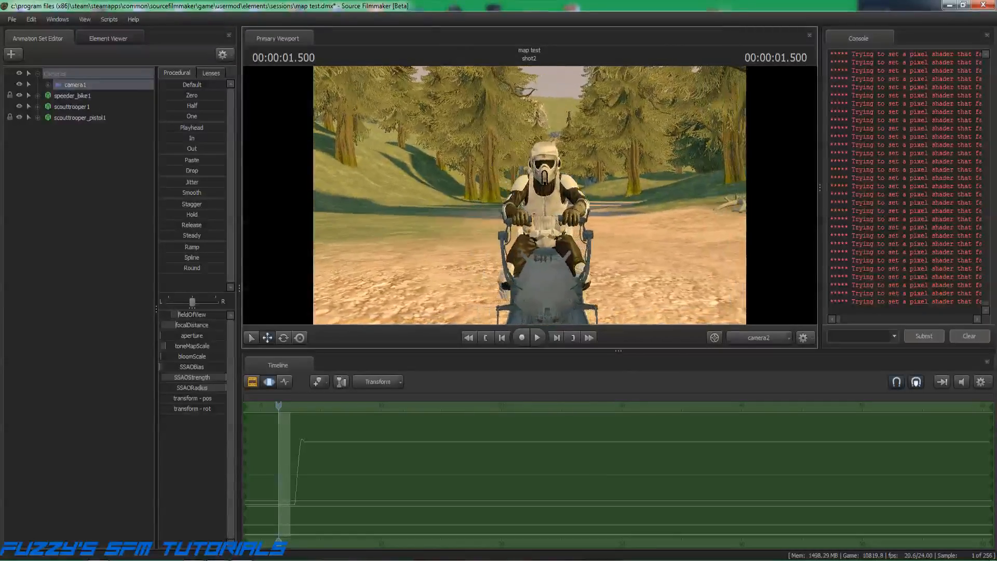
key("d")
key("s")
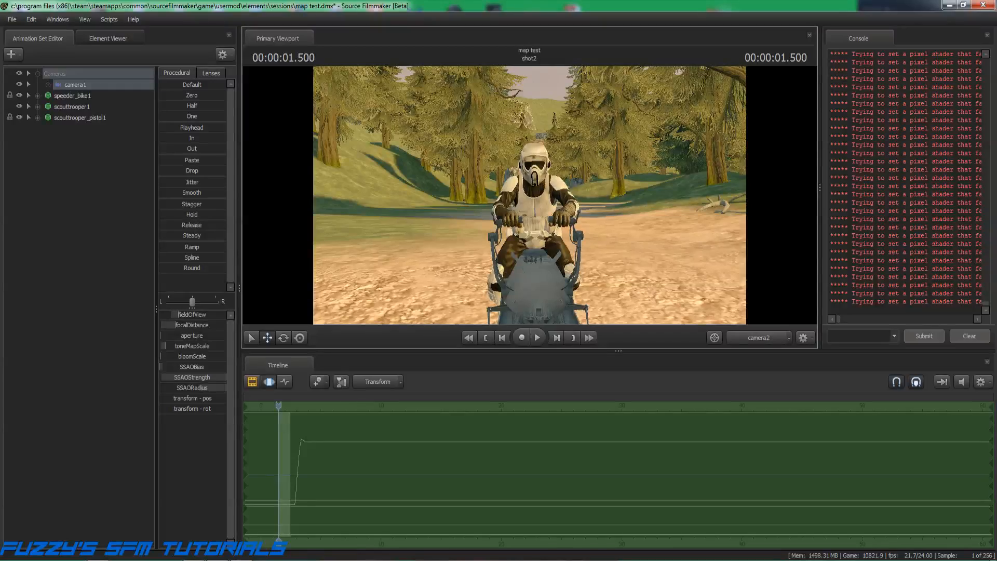
key("w")
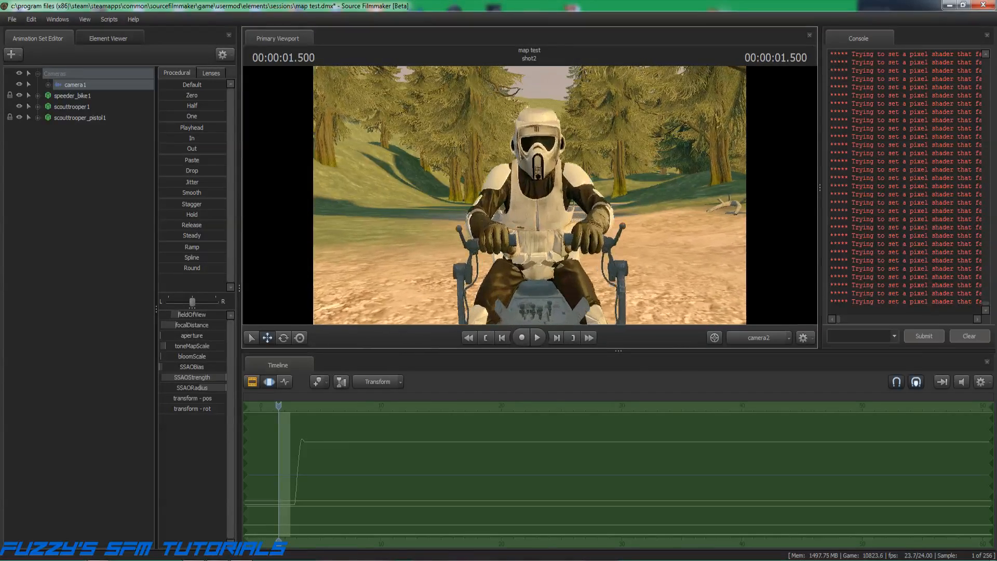
key("w")
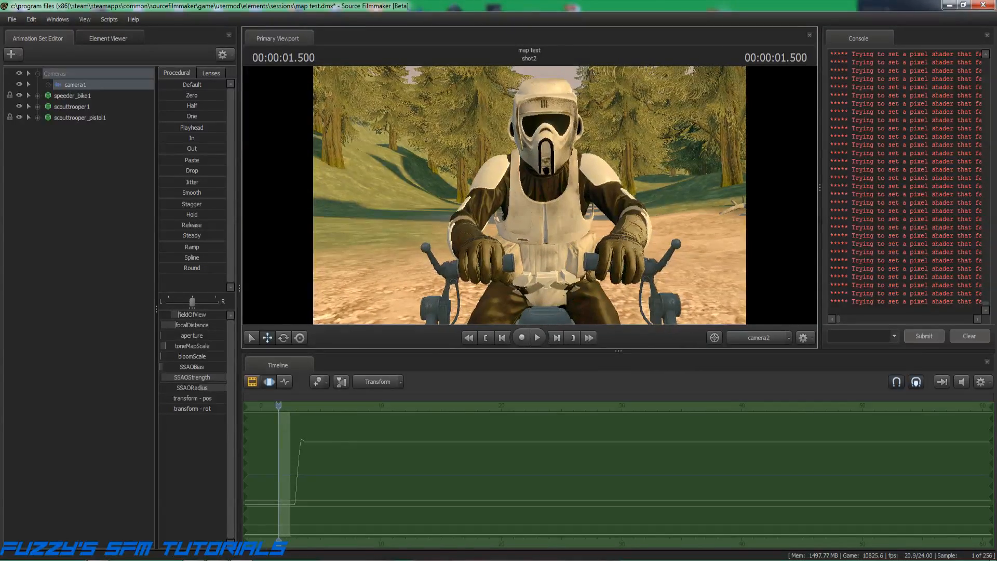
key("z")
key("d")
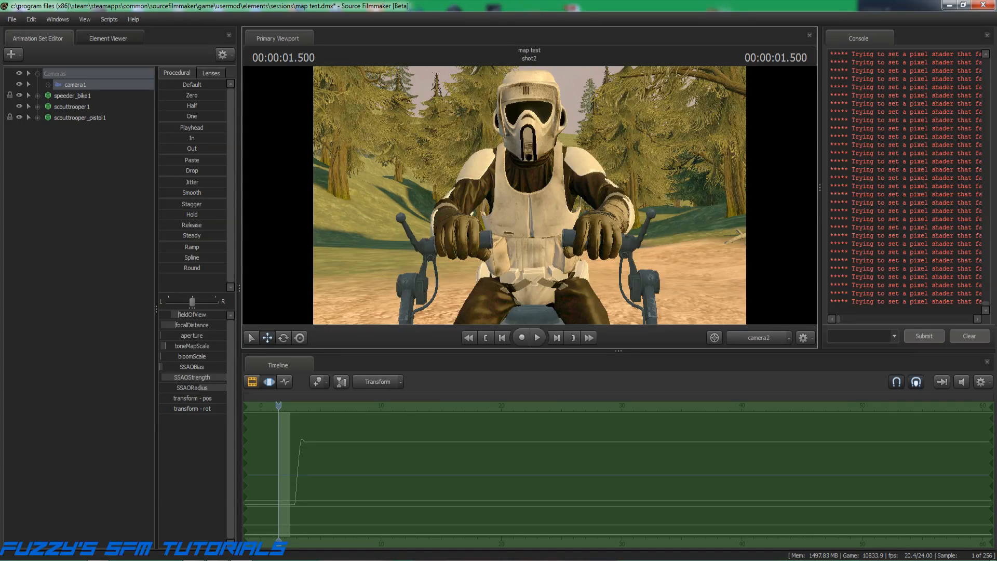
key("s")
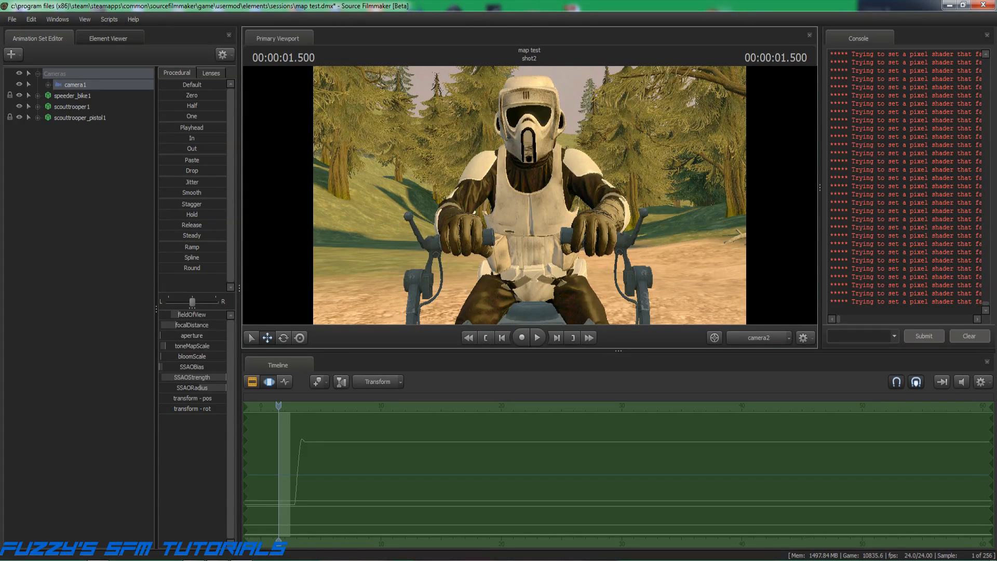
key("z")
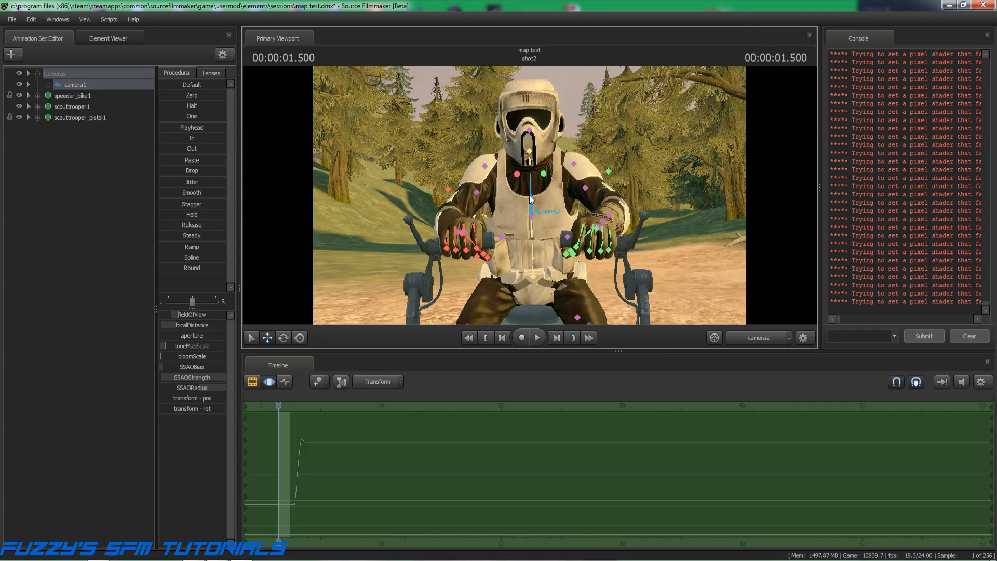
key("ctrl+z")
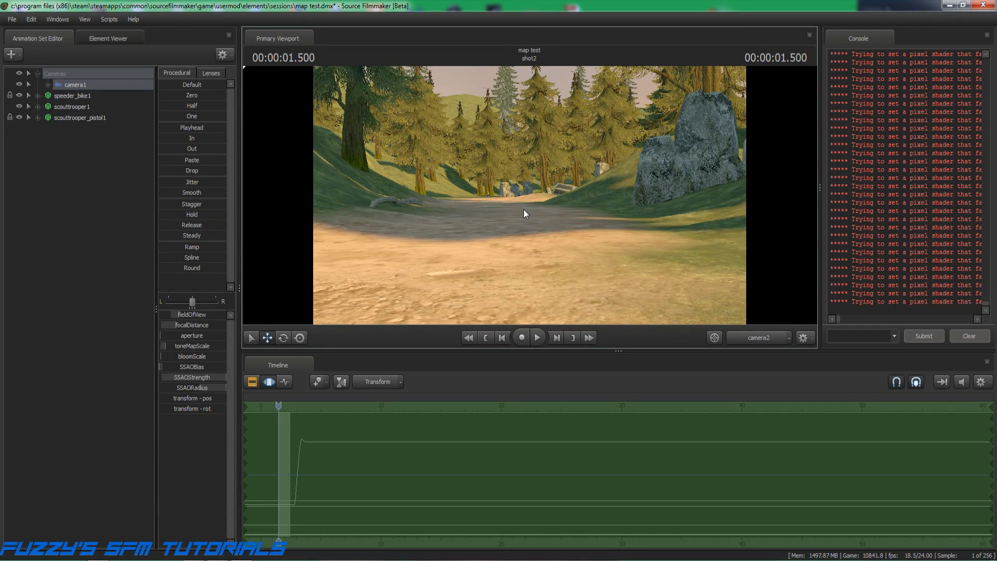
Fly camera2 down the track to a head-on close-up of the scouttrooper from helmet to handlebars at 00:00:01.500.
key("w")
left_click_drag(524, 210, 507, 195)
key("a")
key("w")
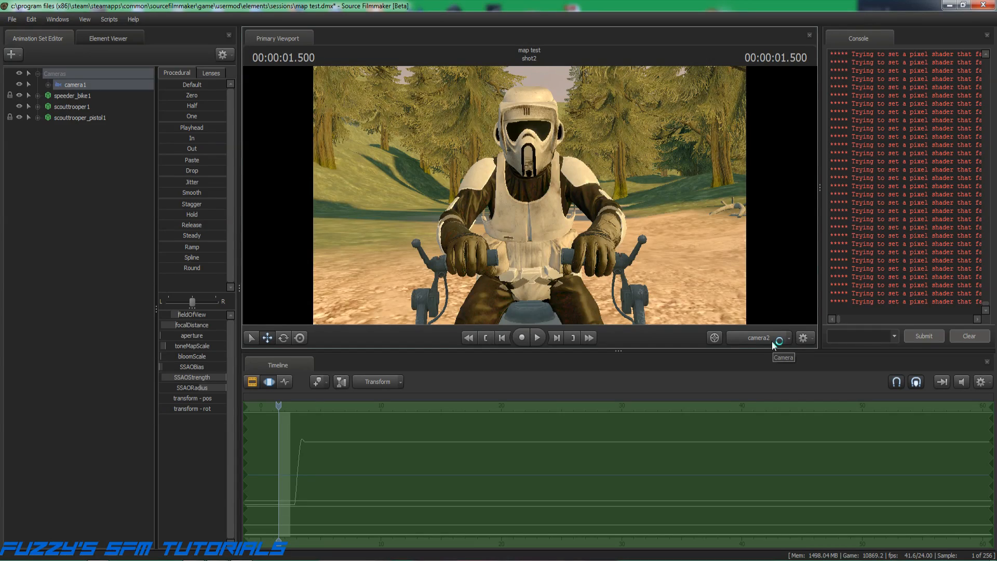
Save the session and create an animation set for camera2.
key("ctrl+s")
left_click(787, 337)
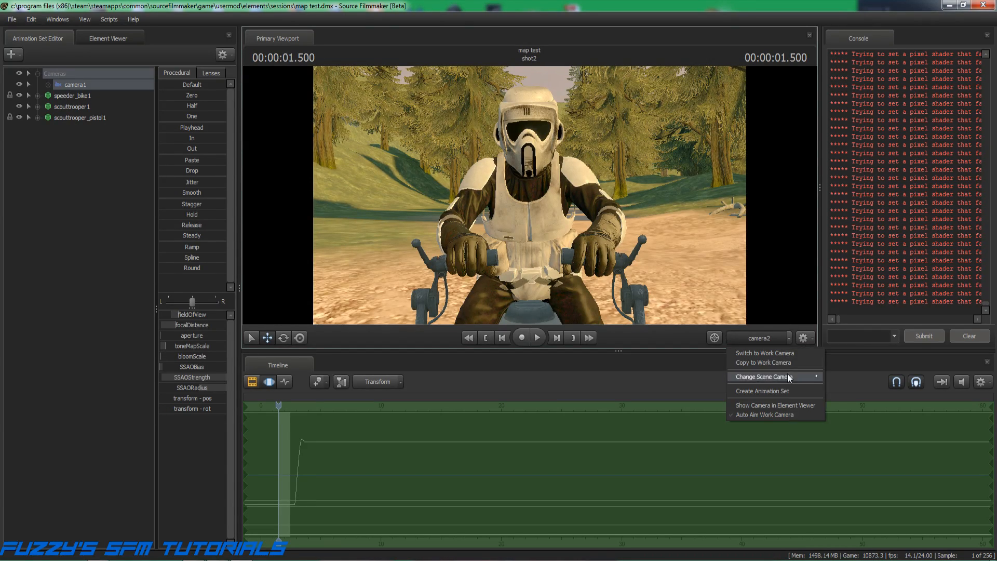
left_click(781, 391)
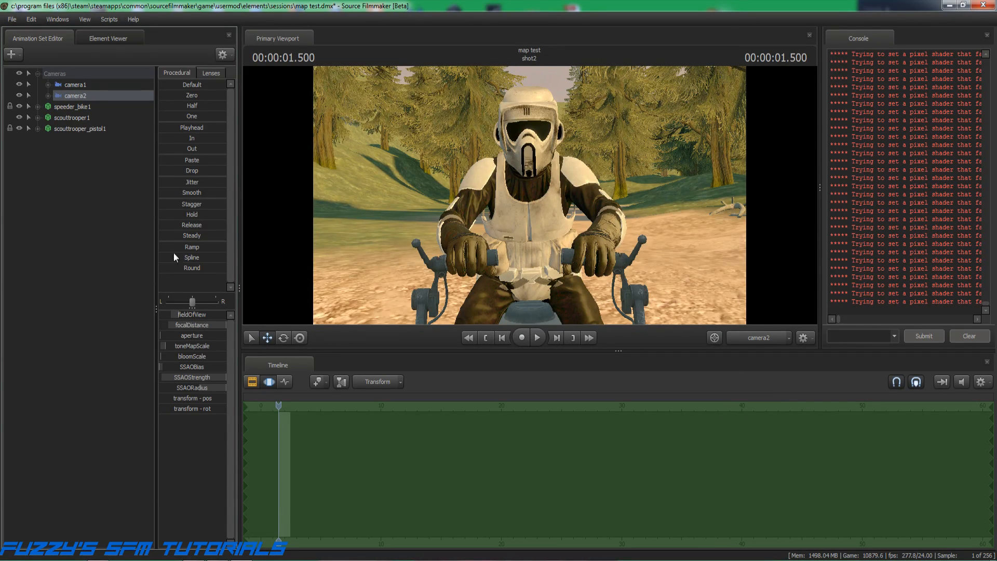
Show camera2's transform curves in the Graph Editor by expanding its controls and selecting only transform.
left_click(284, 382)
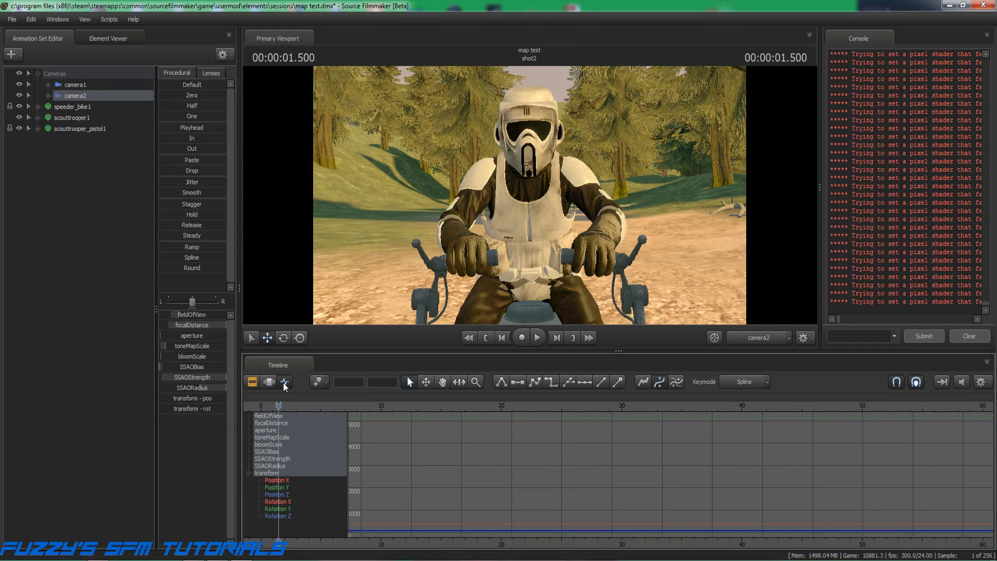
left_click(47, 95)
left_click(58, 106)
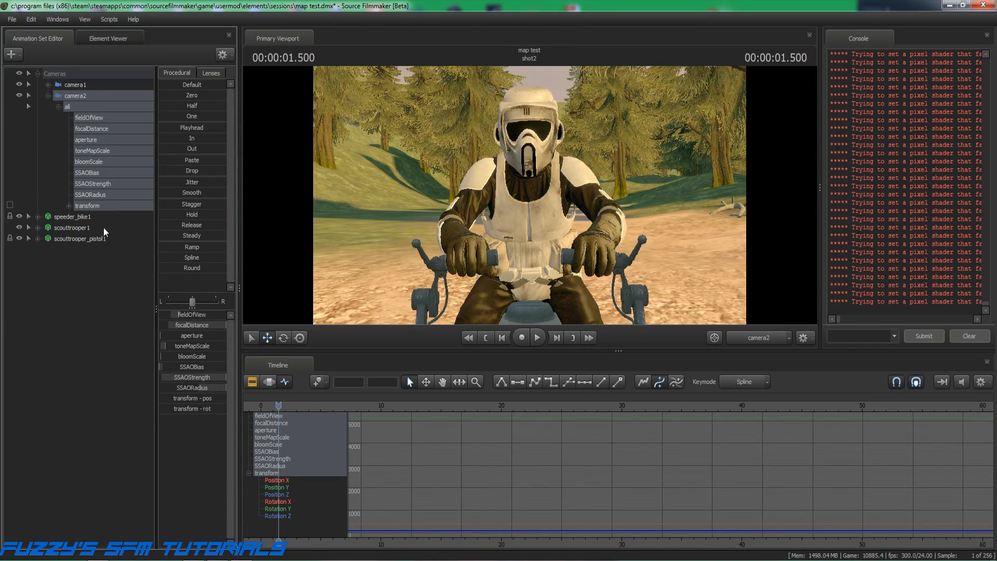
left_click(91, 204)
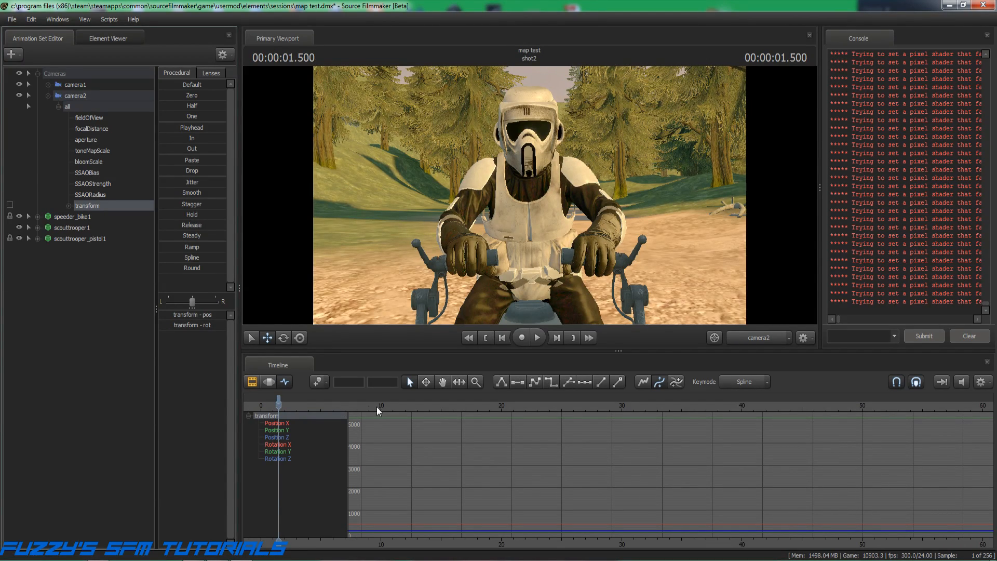
left_click(253, 383)
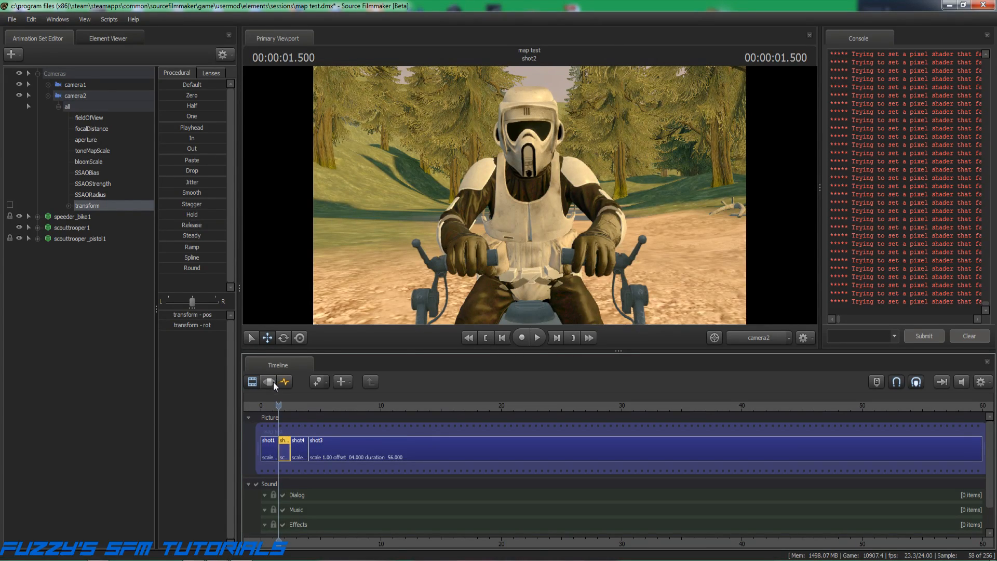
left_click(282, 382)
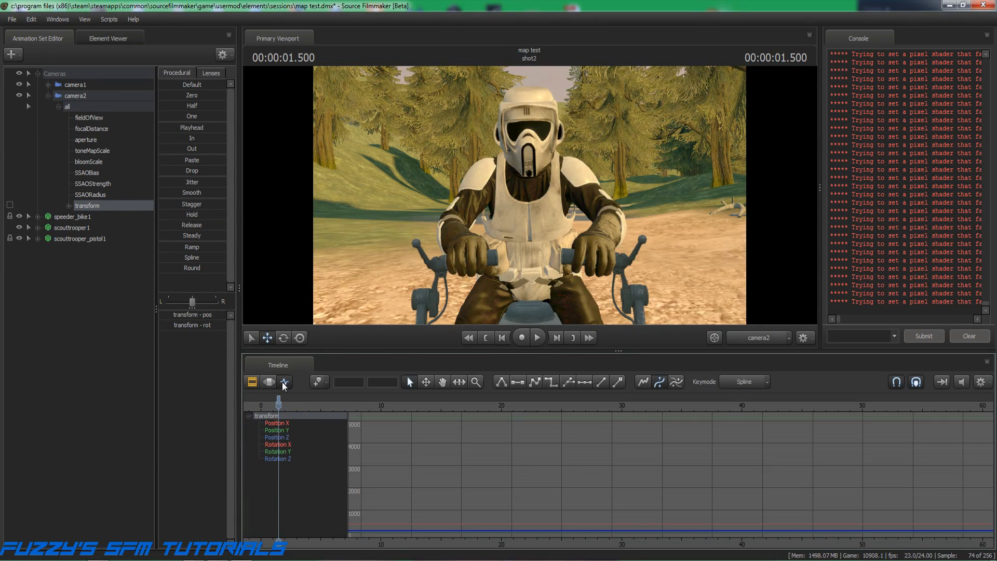
Go to shot2's last frame at 00:00:02.458 and fly camera2 down the track to a head-on close-up of the scouttrooper.
left_click(574, 338)
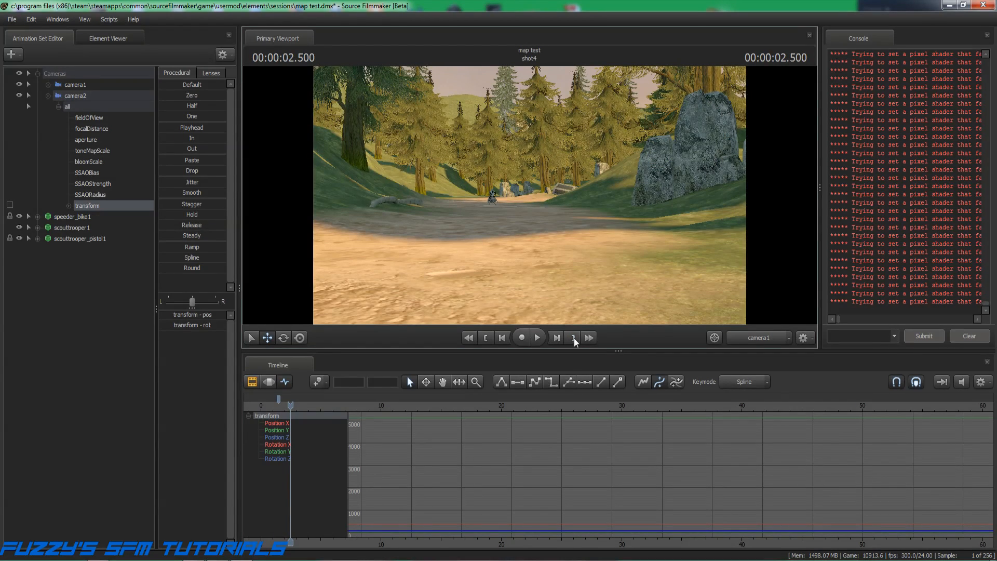
left_click(502, 338)
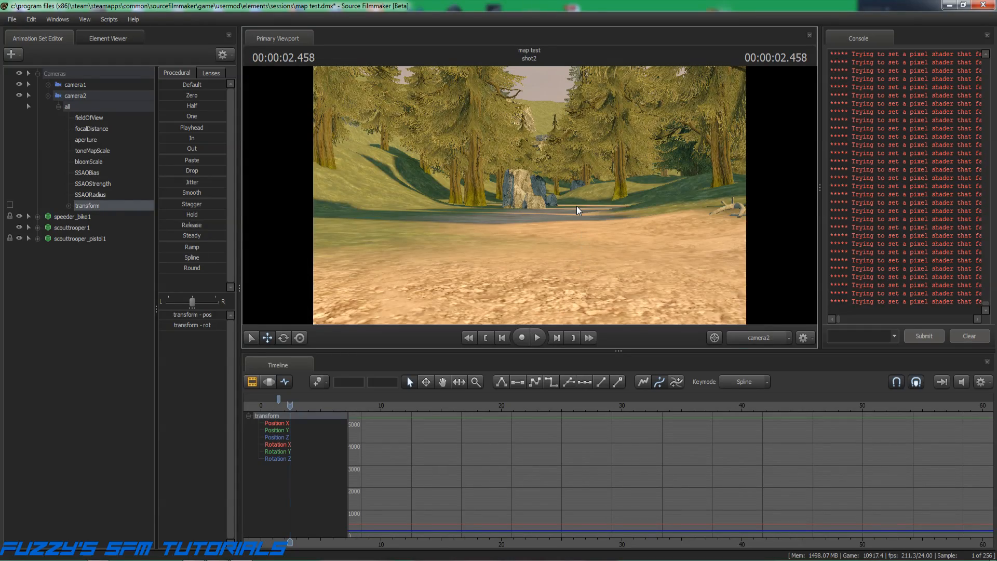
left_click_drag(576, 205, 248, 231)
key("w")
key("w")
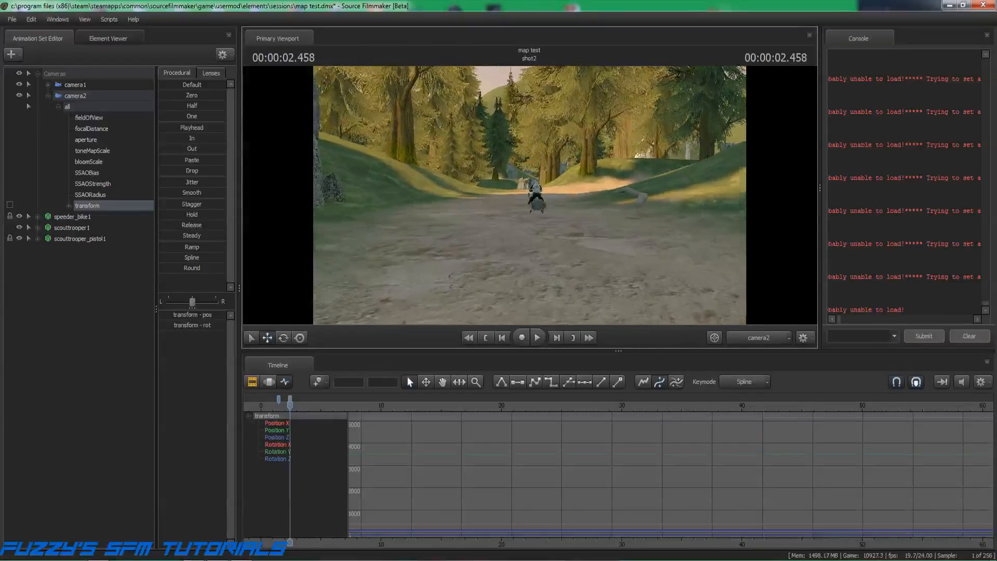
key("w")
left_click_drag(528, 195, 649, 177)
key("a")
key("w")
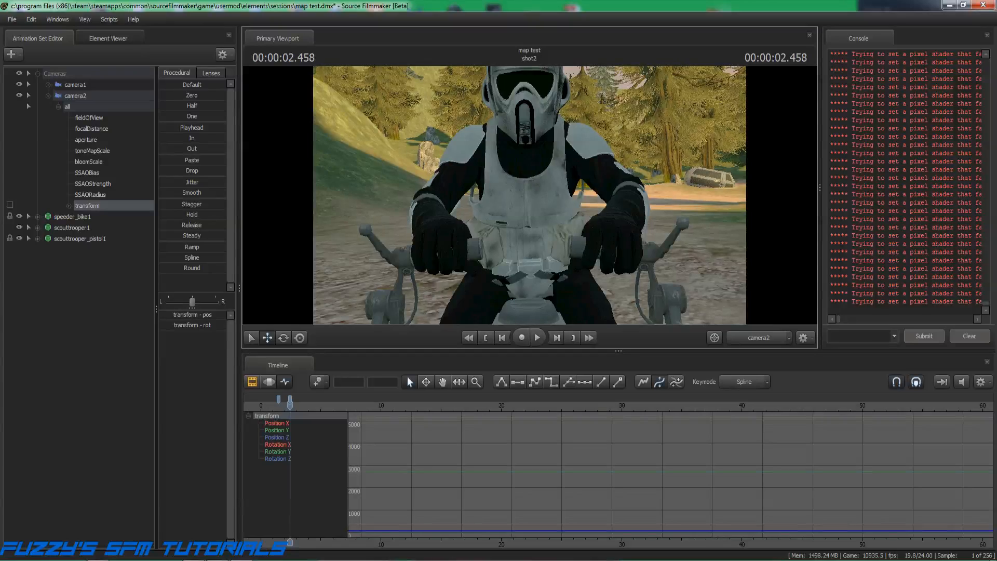
key("s")
key("s")
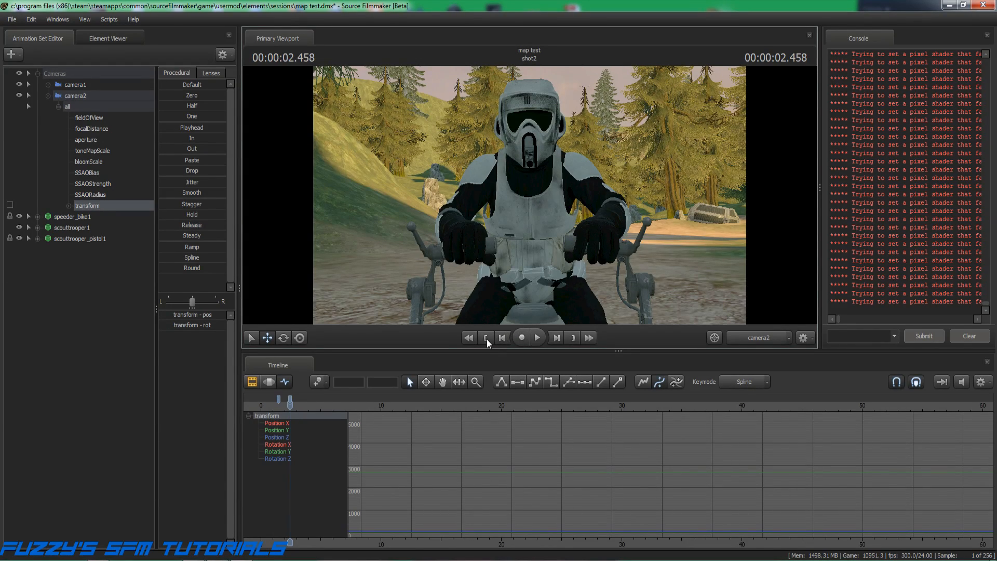
Compare camera2's framing at the start and end of shot2 and scrub through the frames between them.
left_click(486, 338)
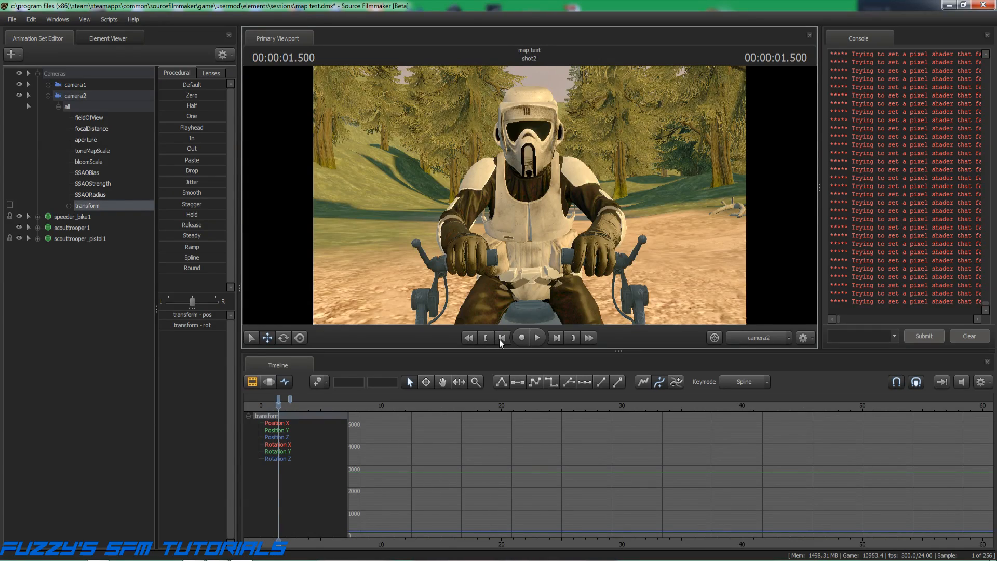
left_click(571, 338)
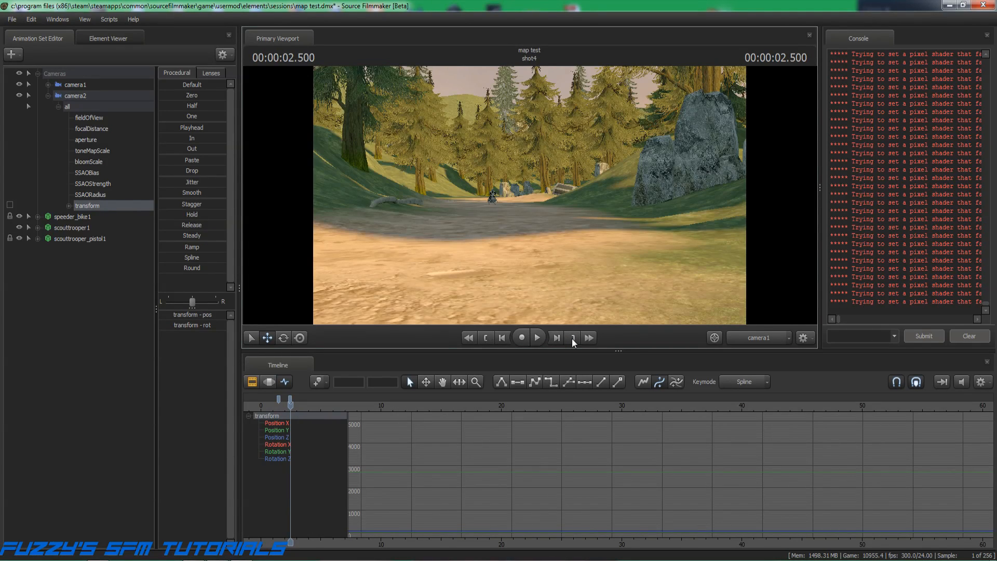
left_click(502, 336)
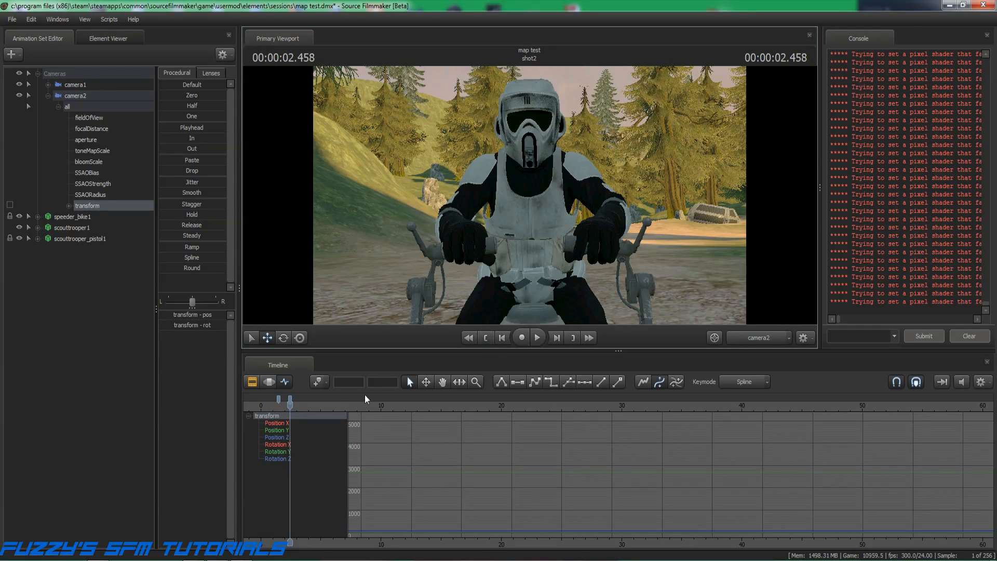
left_click_drag(290, 404, 281, 407)
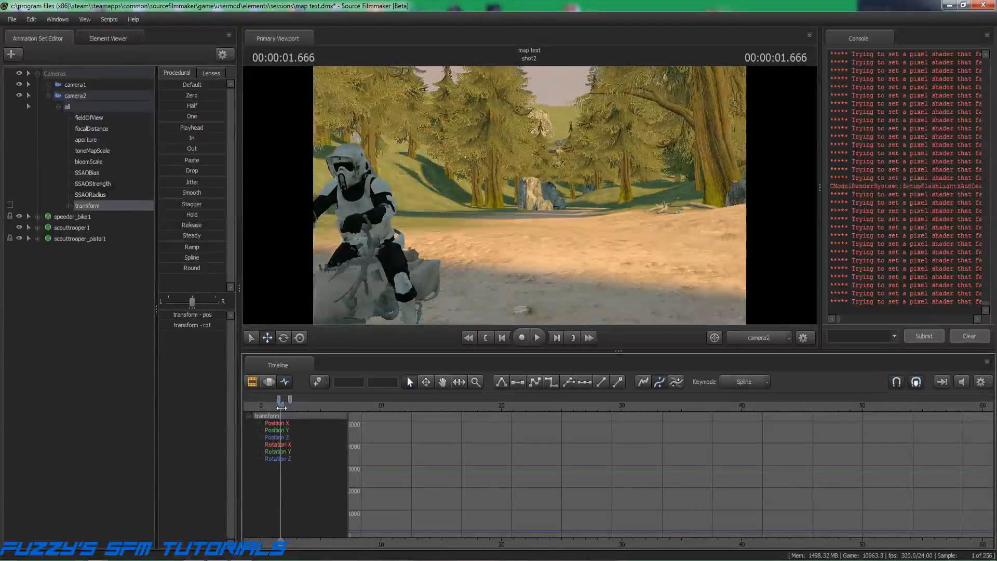
left_click(486, 338)
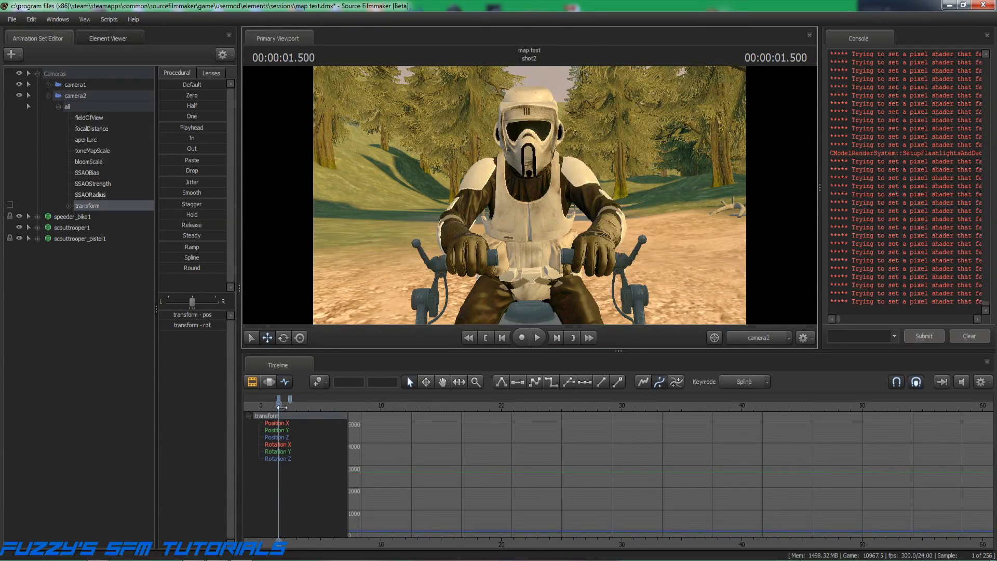
left_click_drag(282, 407, 290, 406)
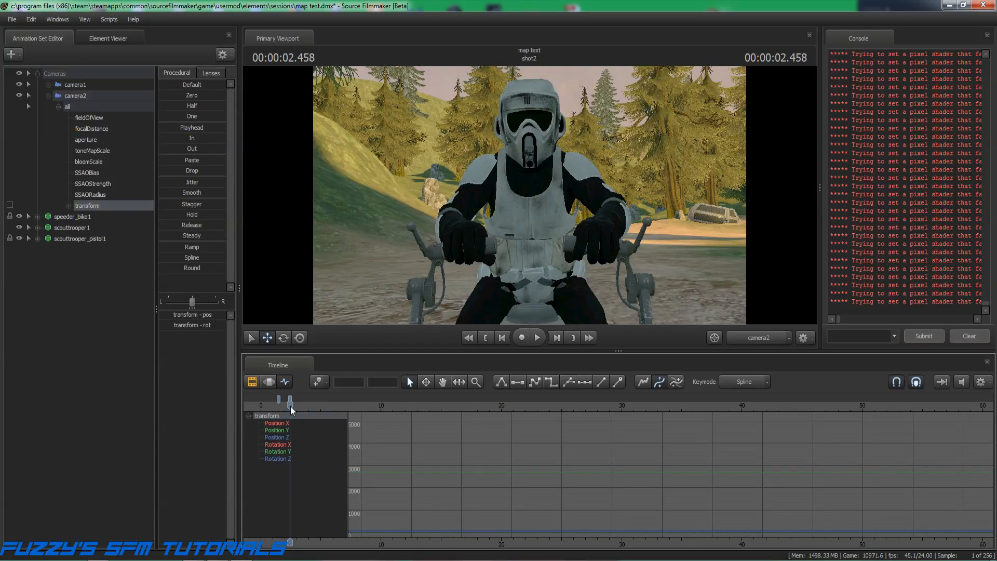
left_click(486, 337)
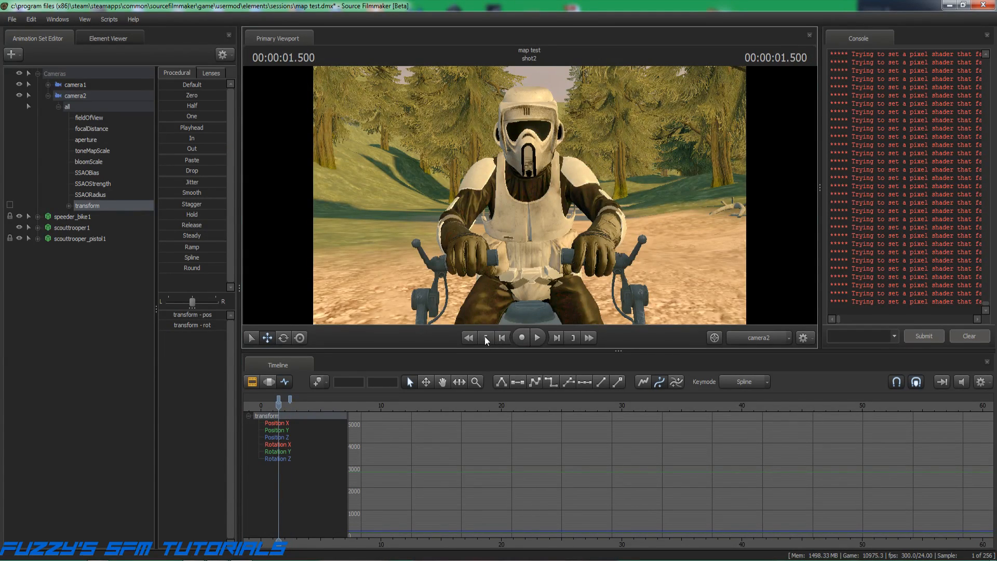
Play the sequence from 00:00:00.000 through shot2, stop in shot4 and return to the start of shot2.
left_click(485, 337)
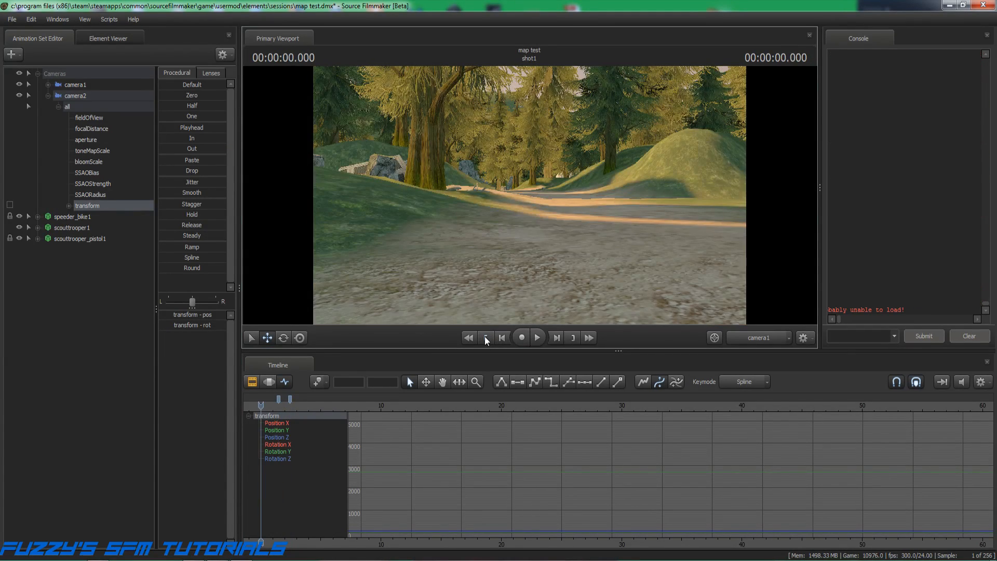
left_click(540, 338)
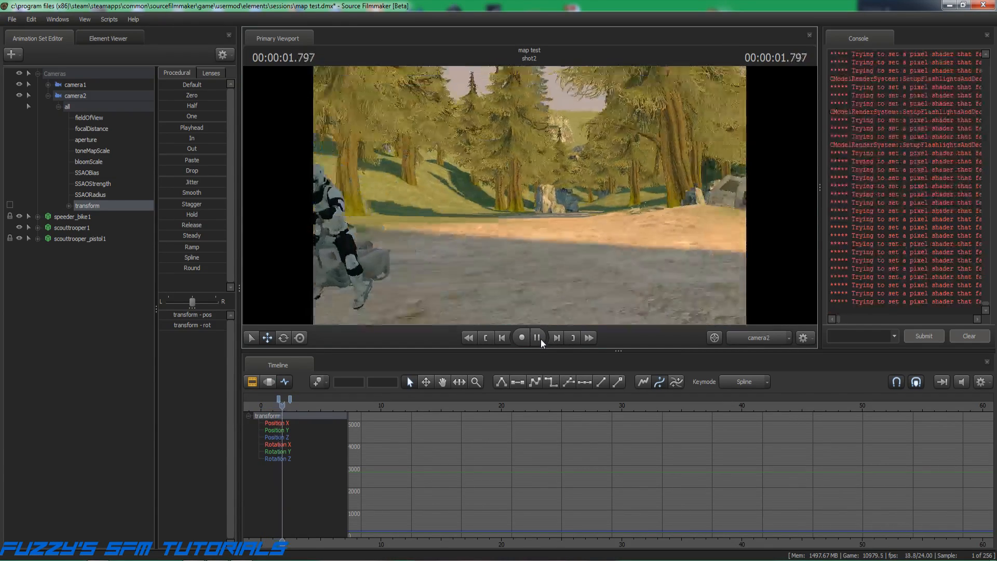
left_click(540, 339)
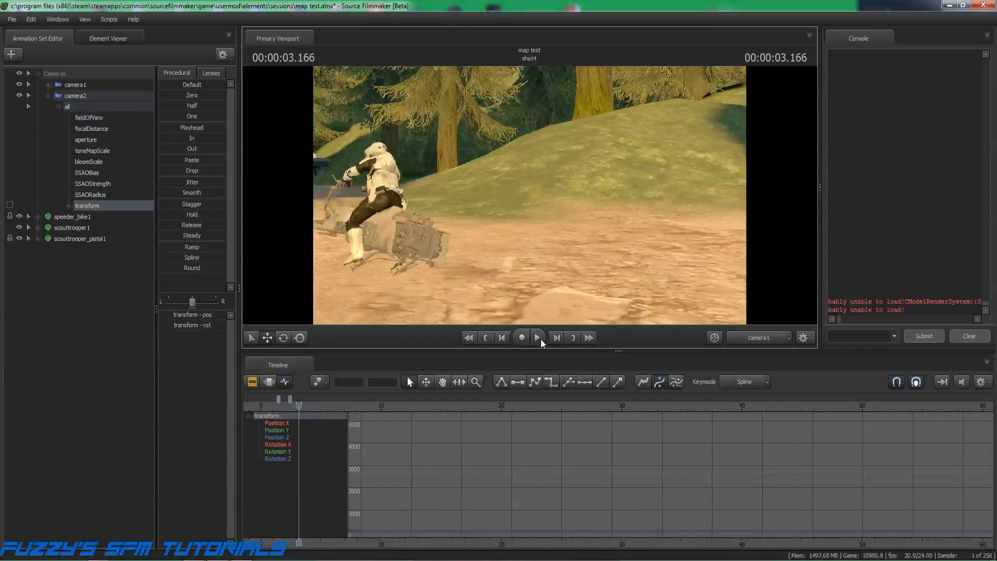
left_click(485, 338)
left_click(485, 338)
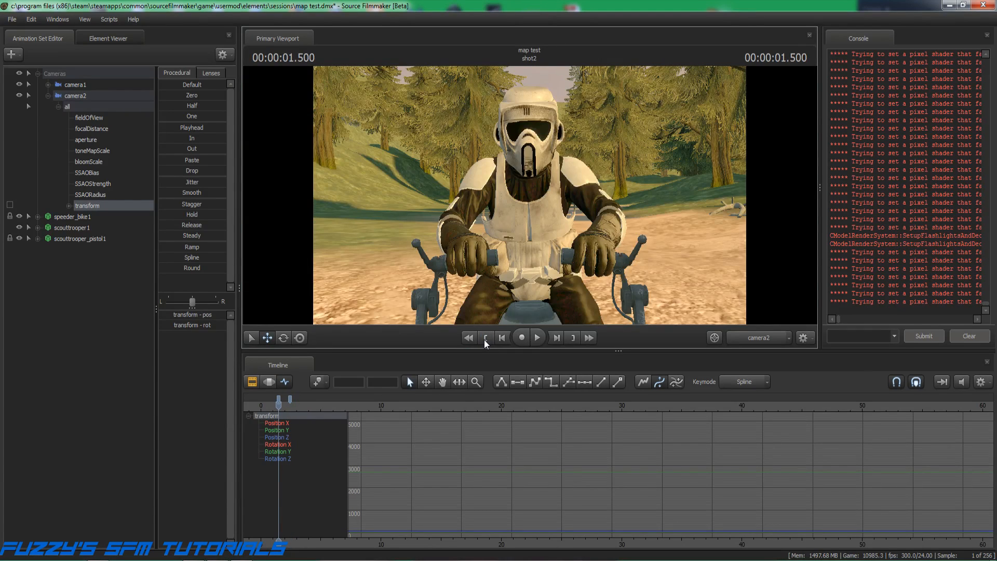
Step forward to 00:00:01.791 and reposition camera2 so the scouttrooper is centred head-on from helmet to handlebars.
left_click(554, 338)
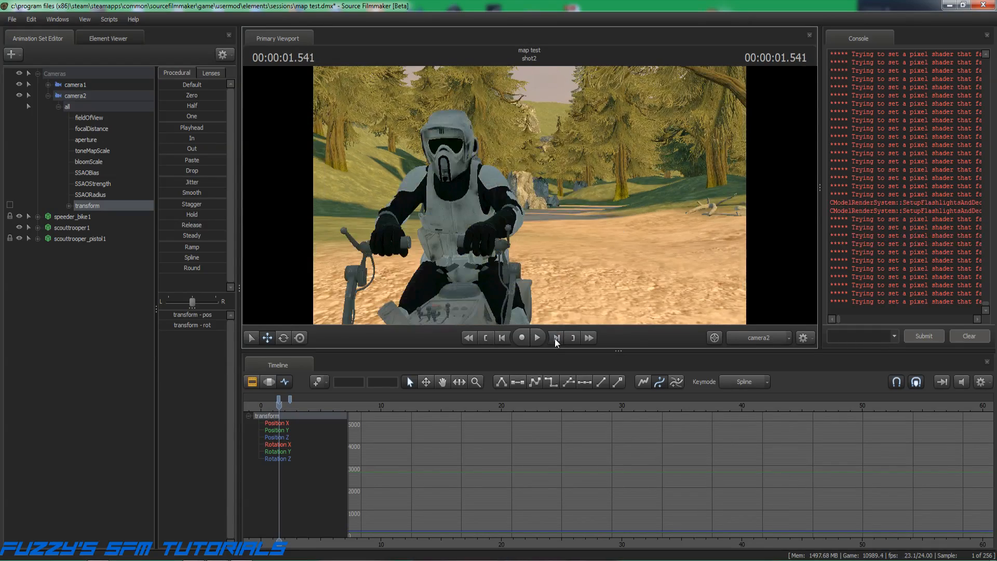
left_click(554, 338)
left_click(554, 338)
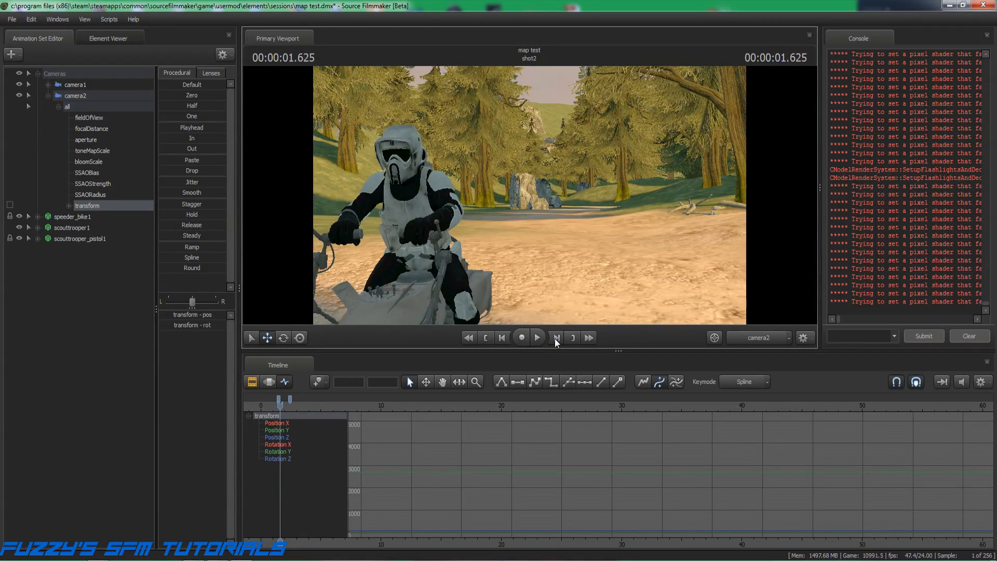
left_click(554, 338)
left_click(554, 338)
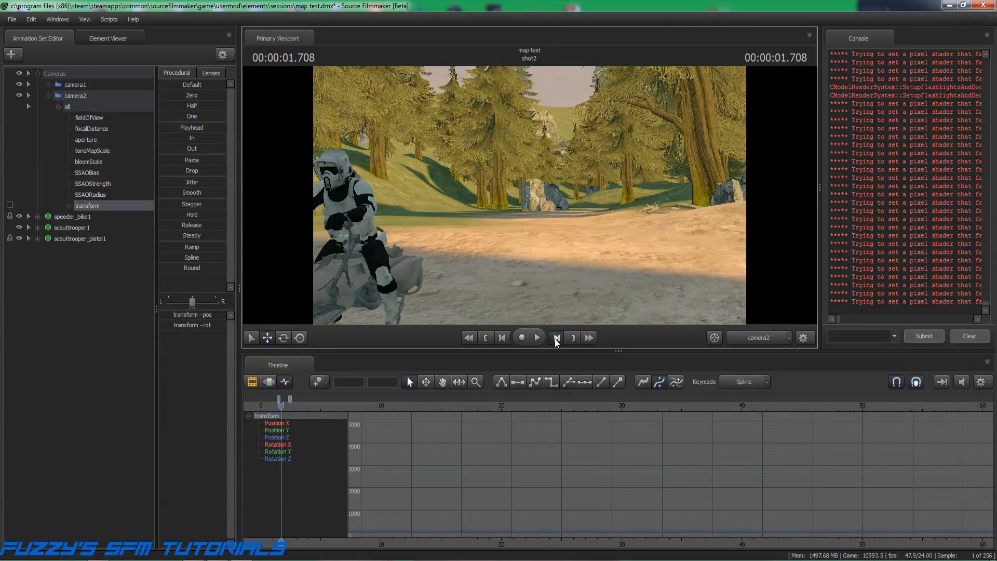
left_click(554, 338)
left_click(554, 338)
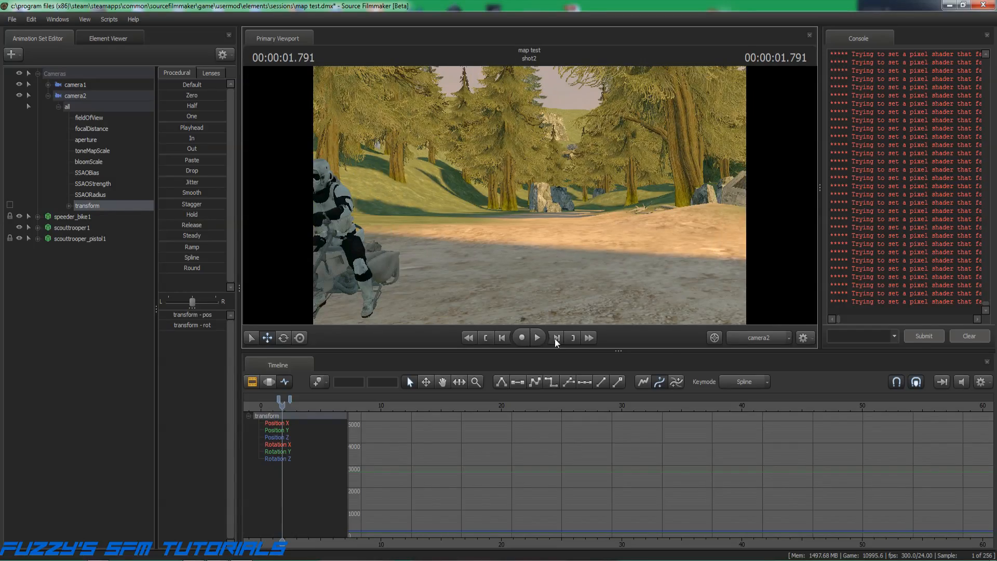
mouse_move(568, 266)
left_mouse_down()
mouse_move(602, 266)
mouse_move(578, 269)
left_mouse_up()
key("a")
key("w")
key("w")
key("d")
key("s")
key("d")
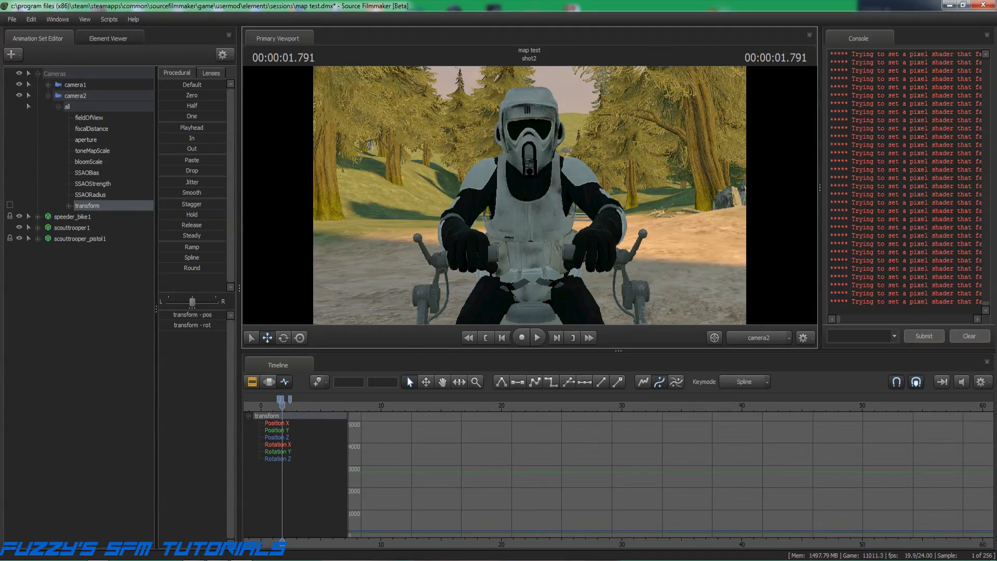
key("a")
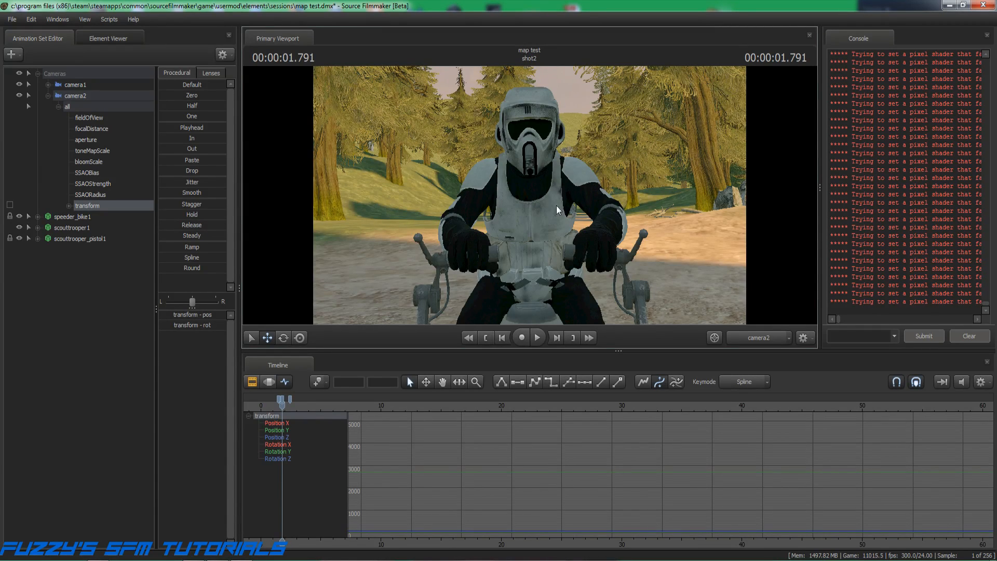
Advance to 00:00:02.125 and move camera2 back in front of the scouttrooper for the same centred close-up.
left_click(557, 340)
left_click(557, 341)
left_click(558, 341)
left_click(558, 340)
left_click(557, 340)
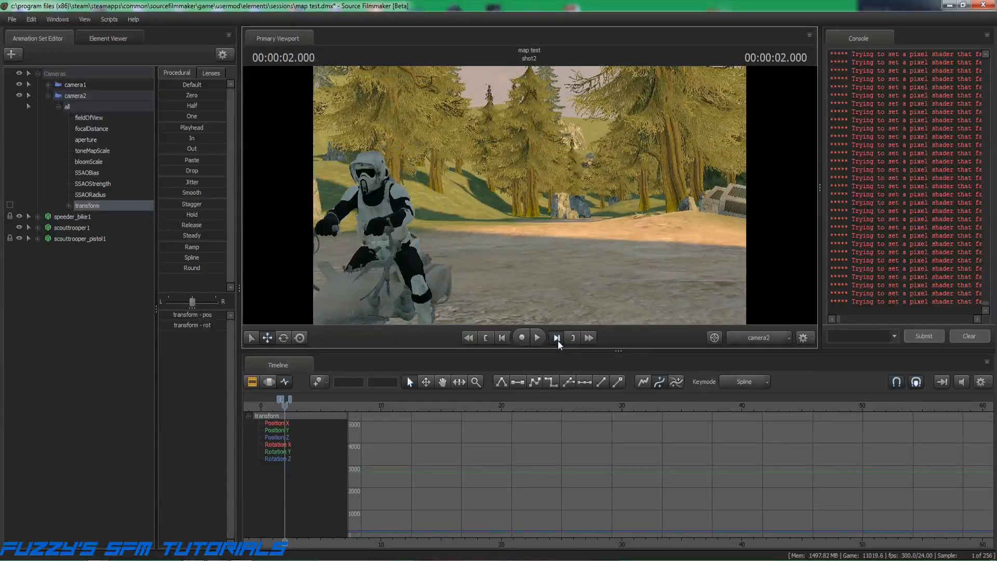
left_click(557, 340)
left_click(558, 341)
left_click(558, 341)
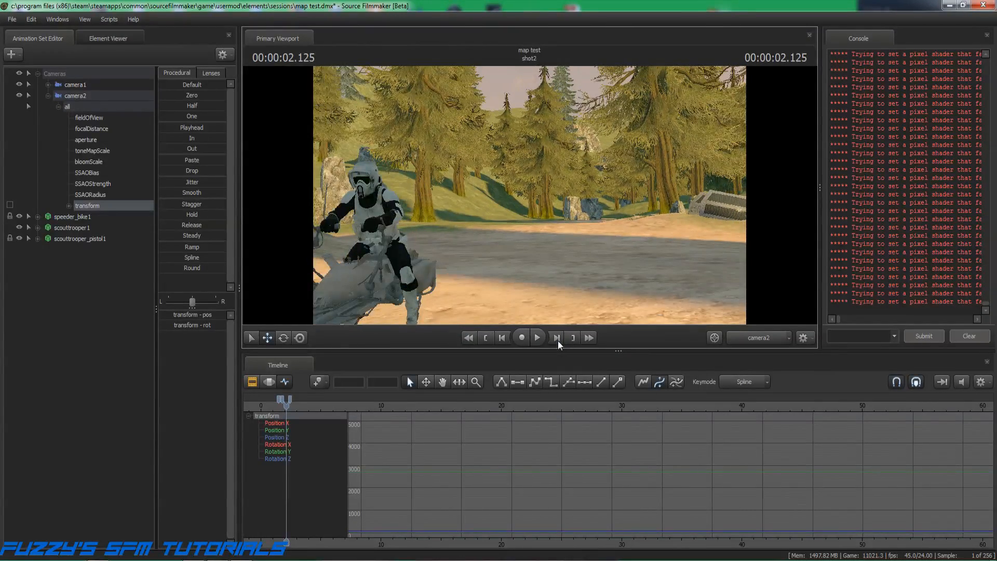
mouse_move(548, 287)
left_mouse_down()
mouse_move(573, 285)
mouse_move(552, 283)
left_mouse_up()
key("a")
key("a")
key("w")
key("w")
key("x")
key("w")
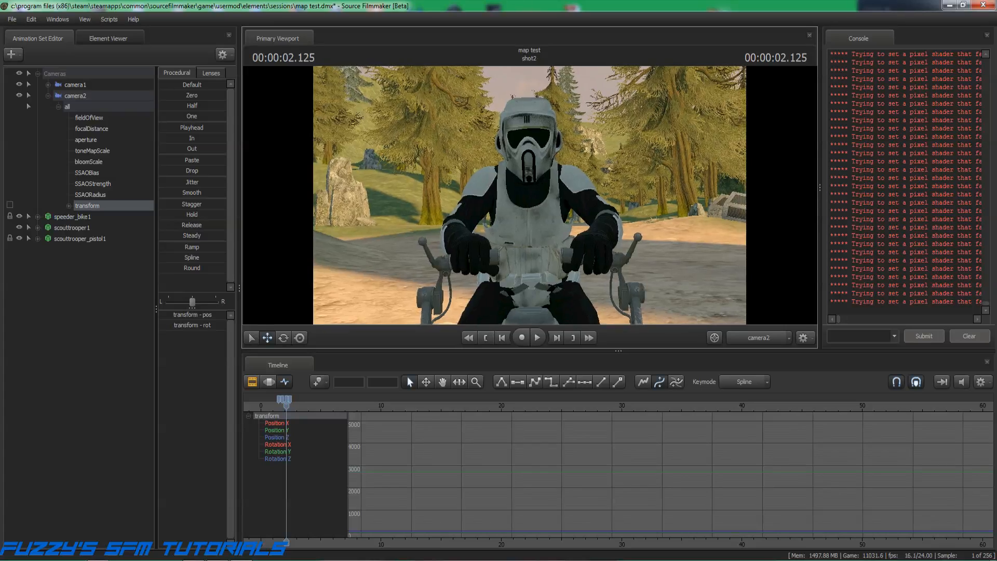
key("w")
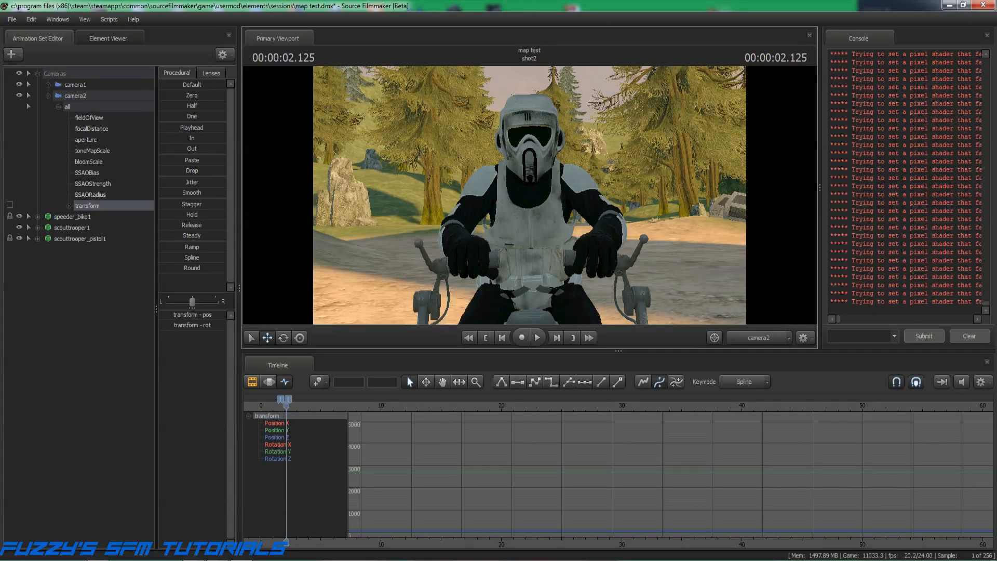
key("w")
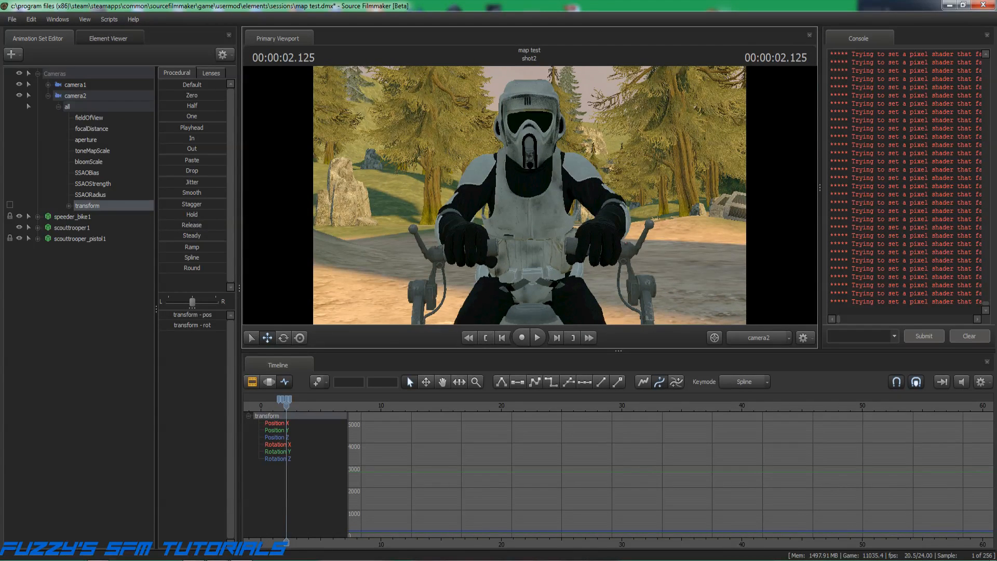
key("w")
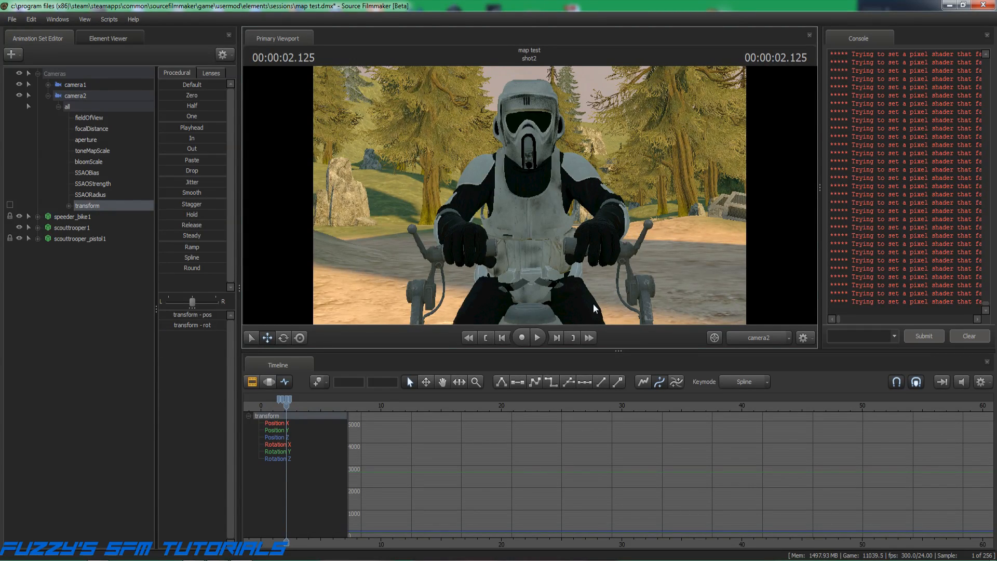
Step frame by frame from 00:00:02.125 to the end of shot2, return to shot2's start and play it into shot4.
left_click(556, 338)
left_click(557, 338)
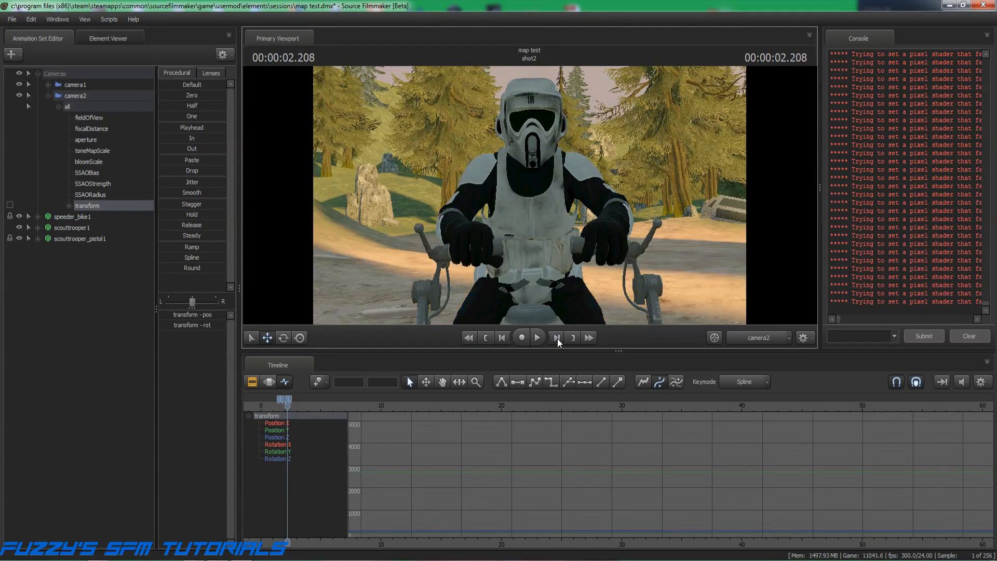
left_click(556, 337)
left_click(556, 337)
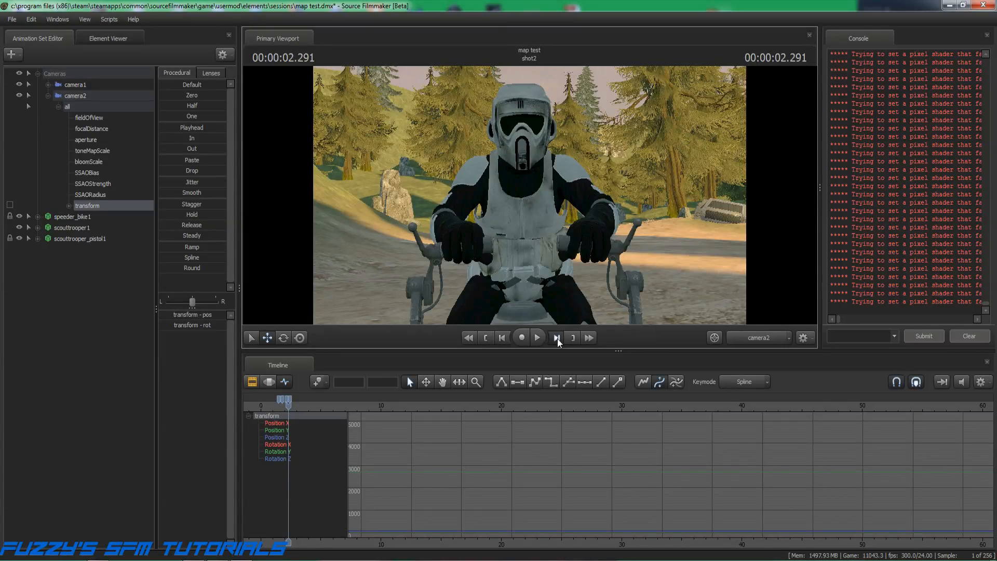
left_click(556, 338)
left_click(556, 338)
left_click(556, 338)
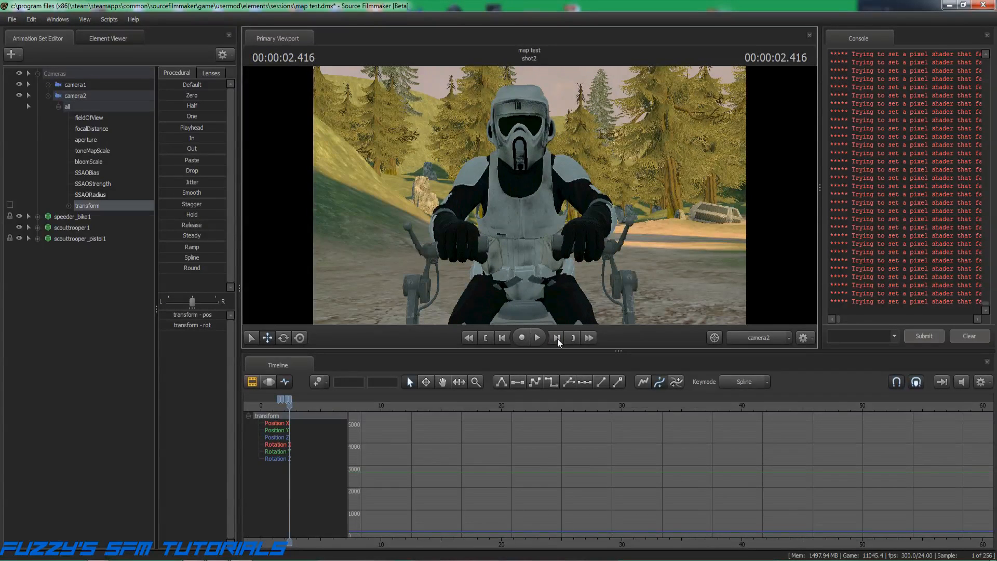
left_click(557, 338)
left_click(556, 338)
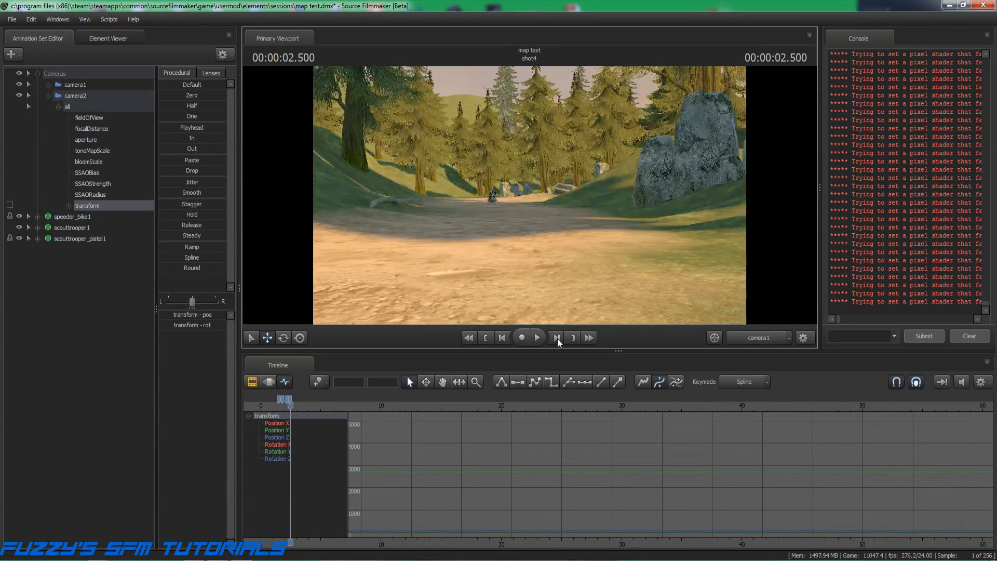
left_click(488, 341)
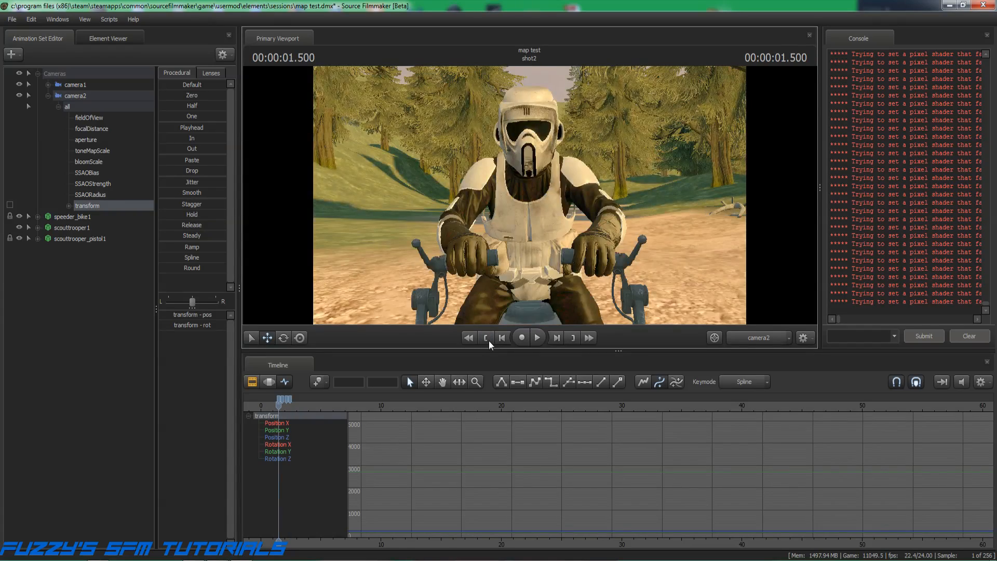
left_click(536, 338)
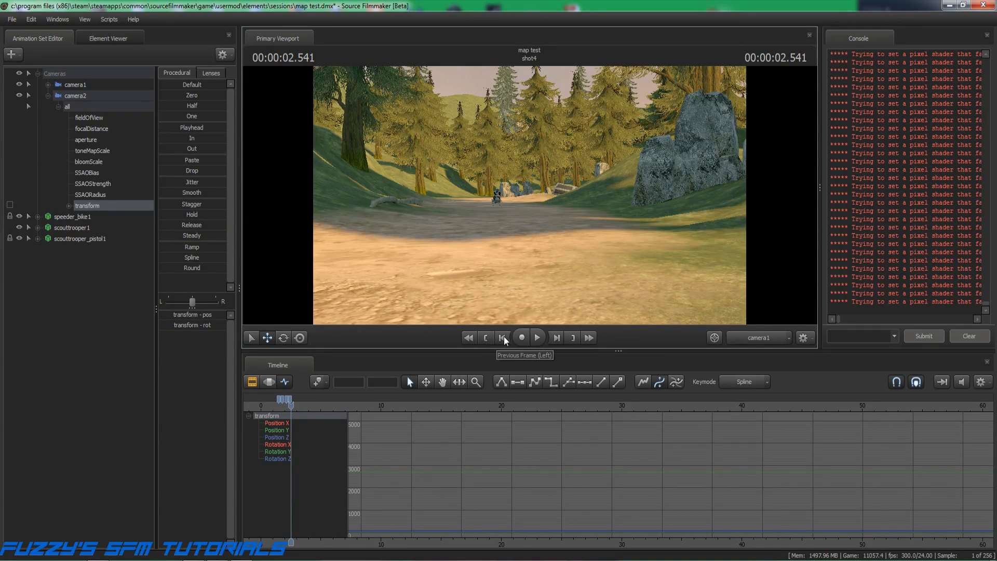
Step back frame by frame from shot4 to 00:00:01.833 in shot2, checking camera2's framing of the scouttrooper.
left_click(502, 338)
left_click(503, 337)
left_click(503, 337)
left_click(503, 337)
left_click(502, 337)
left_click(502, 337)
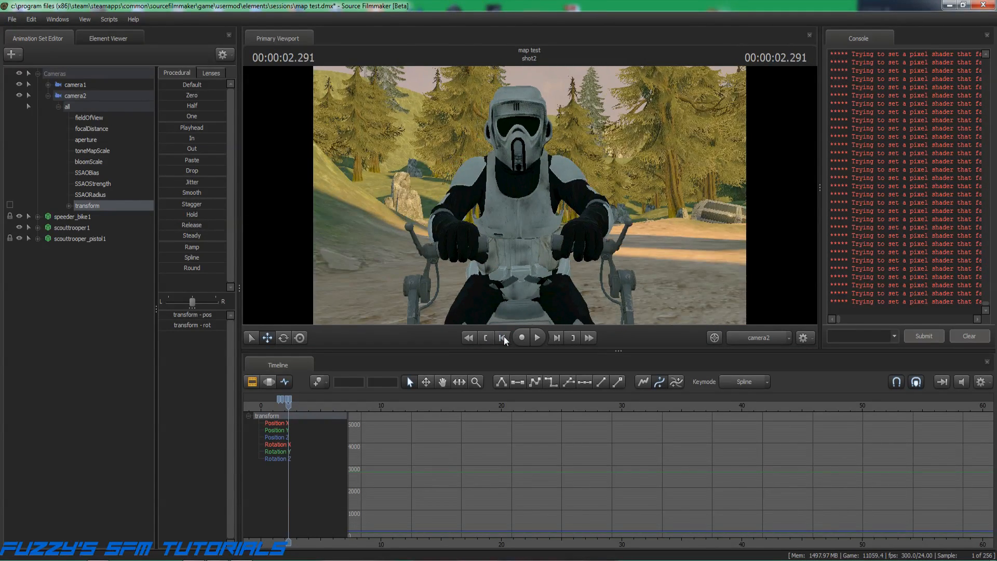
left_click(503, 337)
left_click(503, 338)
left_click(503, 337)
left_click(503, 337)
left_click(503, 337)
left_click(503, 338)
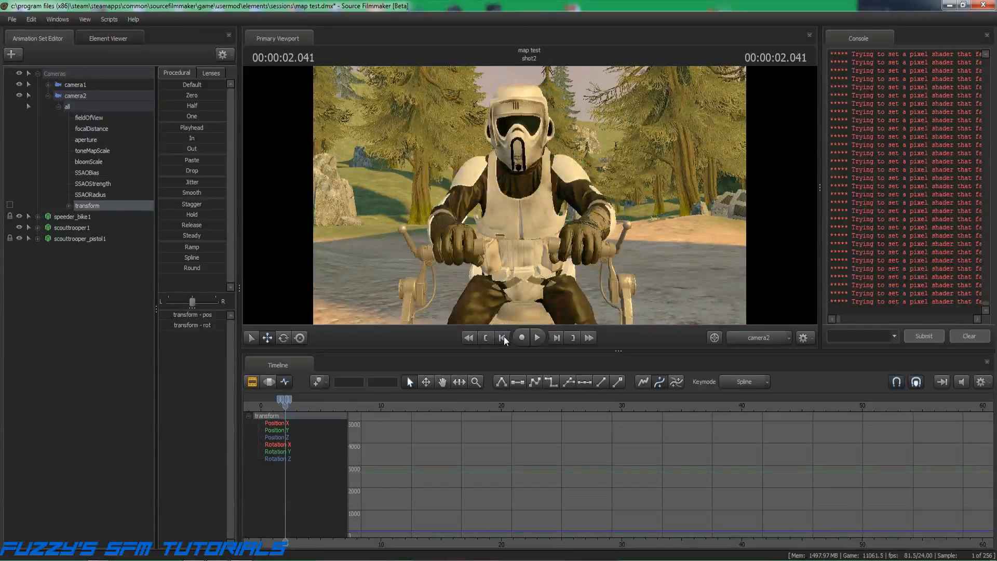
left_click(503, 338)
left_click(503, 337)
left_click(503, 337)
left_click(503, 337)
left_click(503, 337)
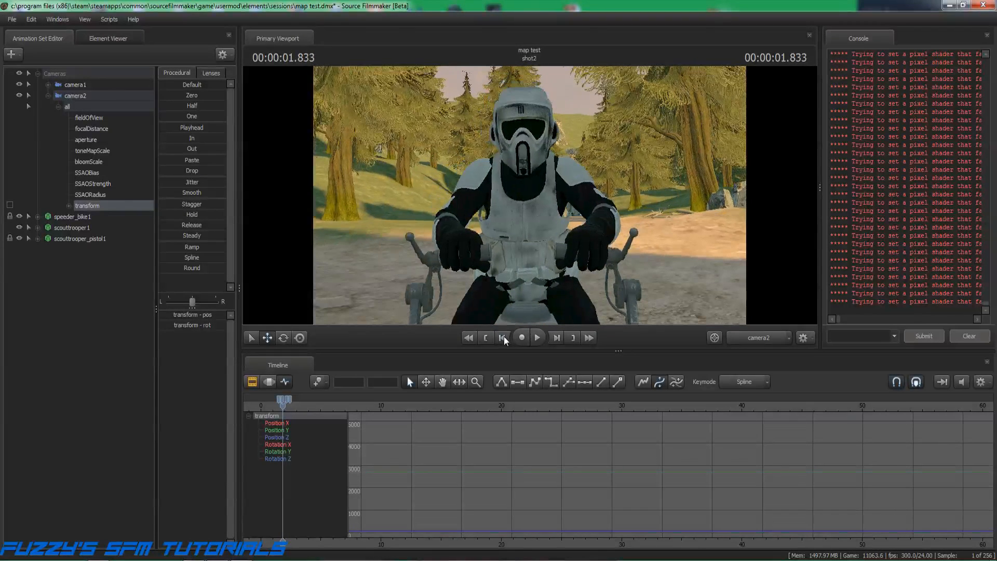
Move camera2's third transform keyframe earlier to 00:00:02.083 and its last keyframe to 00:00:02.375.
scroll(283, 401, "up", 5)
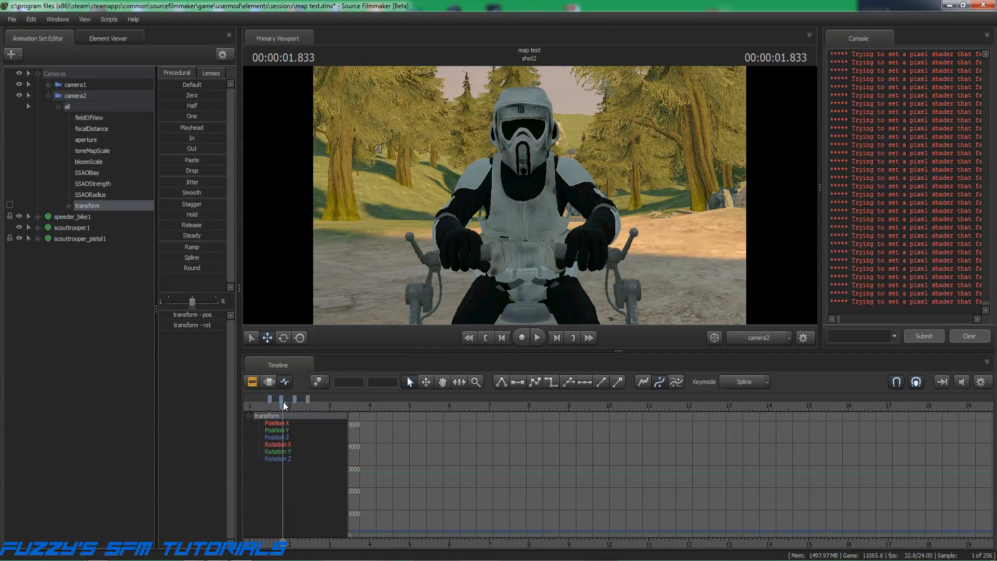
scroll(282, 401, "up", 2)
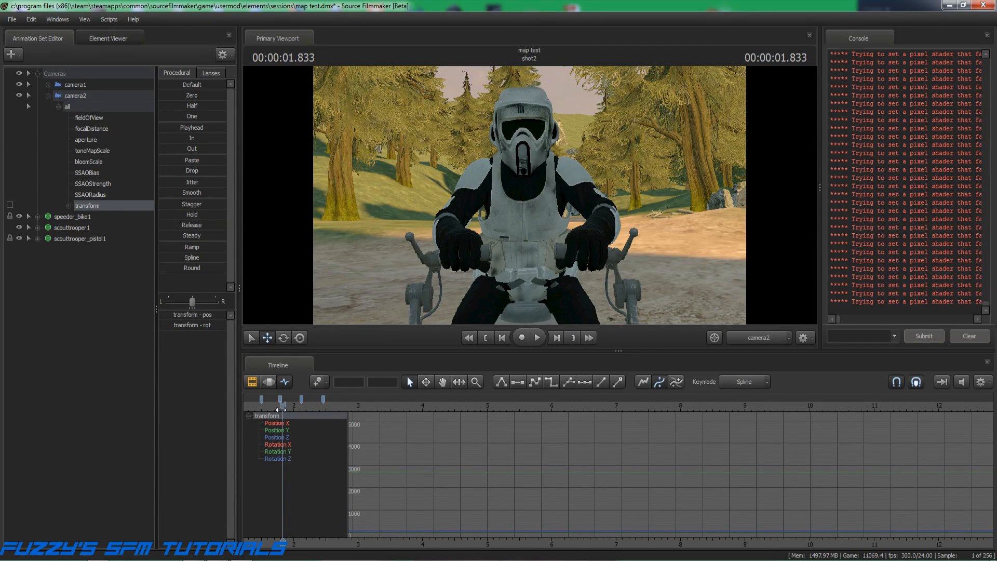
mouse_move(281, 406)
left_mouse_down()
mouse_move(262, 407)
mouse_move(281, 407)
left_mouse_up()
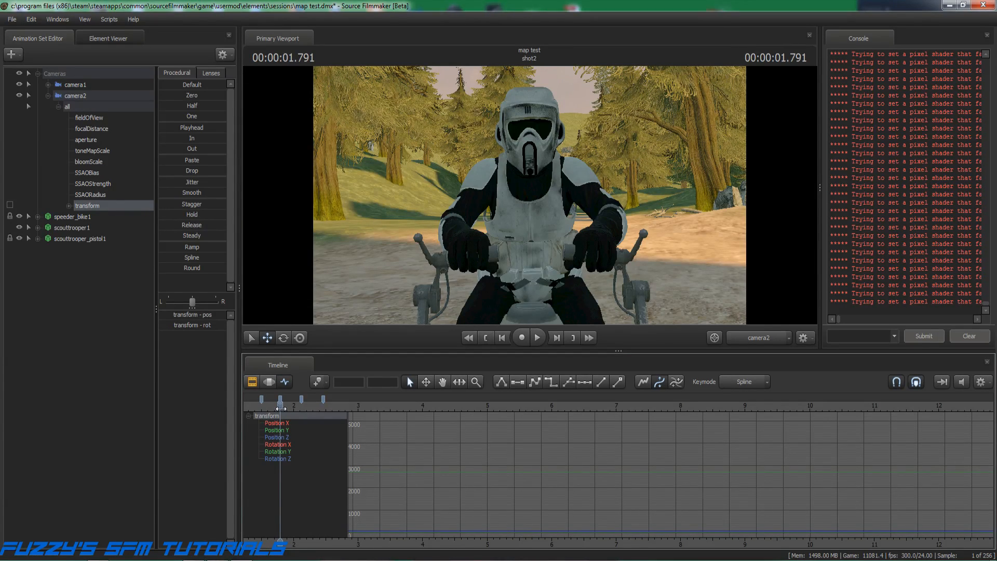
left_click_drag(281, 408, 301, 408)
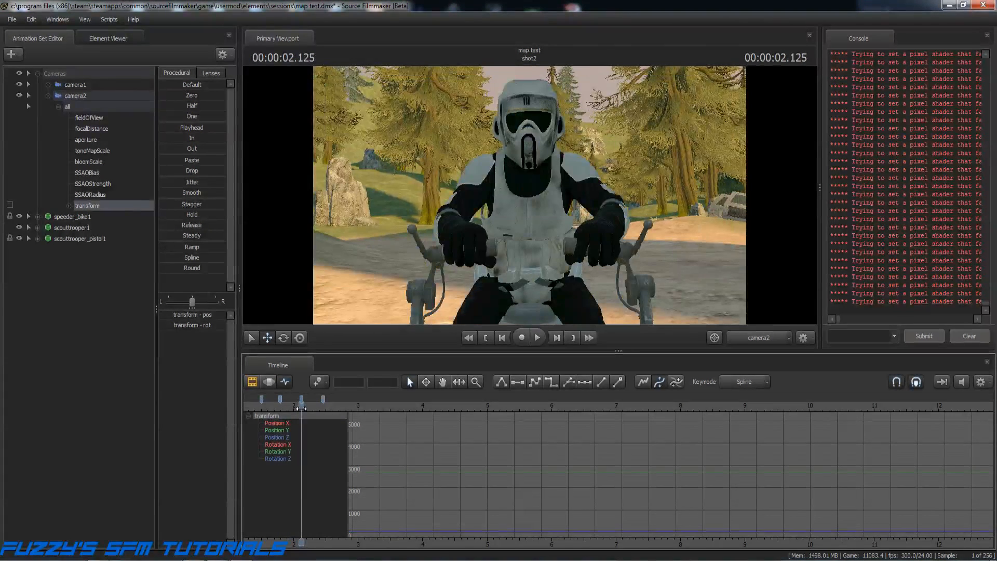
left_click(301, 397)
left_click_drag(300, 398, 298, 399)
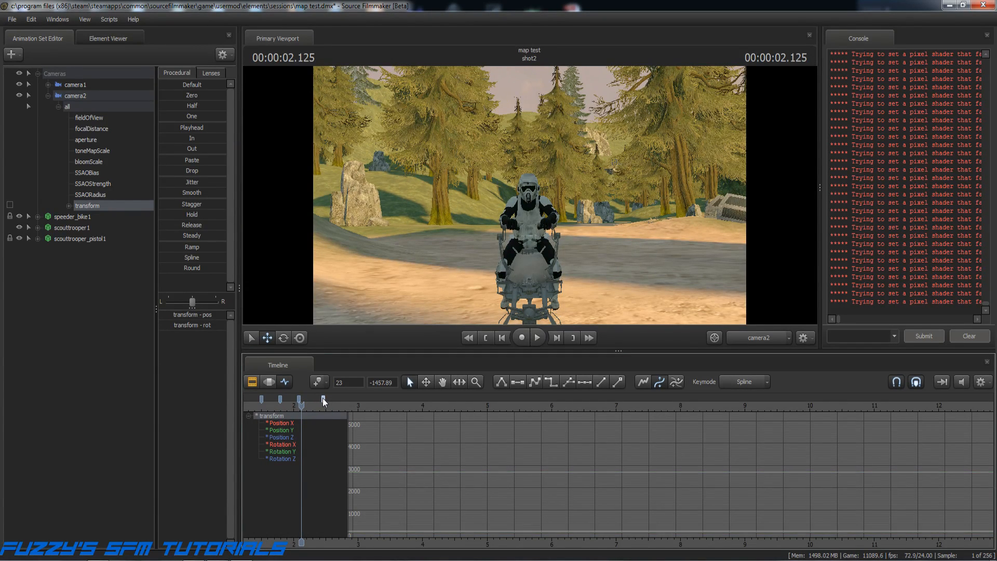
left_click_drag(323, 398, 317, 398)
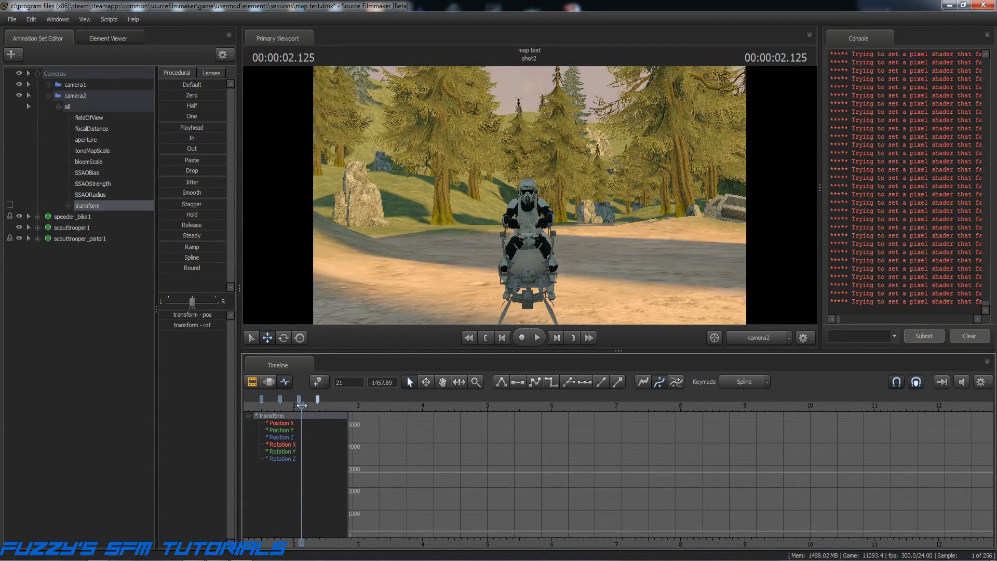
Go to the last keyframe at 00:00:02.375 and move camera2 in for a centred head-on close-up of the scouttrooper.
mouse_move(301, 405)
left_mouse_down()
mouse_move(261, 405)
mouse_move(317, 412)
left_mouse_up()
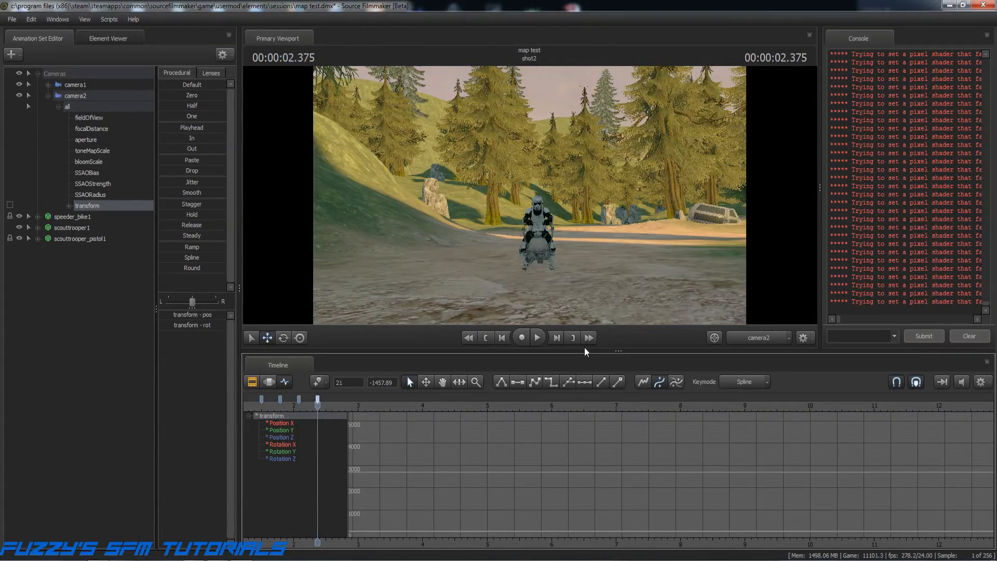
left_click_drag(559, 288, 569, 267)
key("w")
key("w")
key("w")
key("s")
key("s")
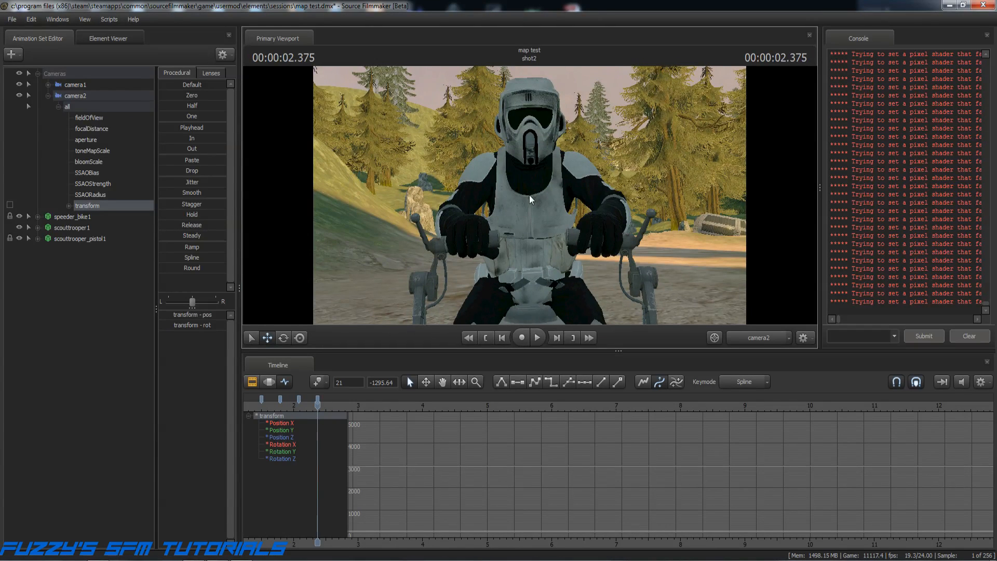
Play shot2 from its start into shot4 and step back through shot2's last frames to 00:00:02.250.
left_click(486, 338)
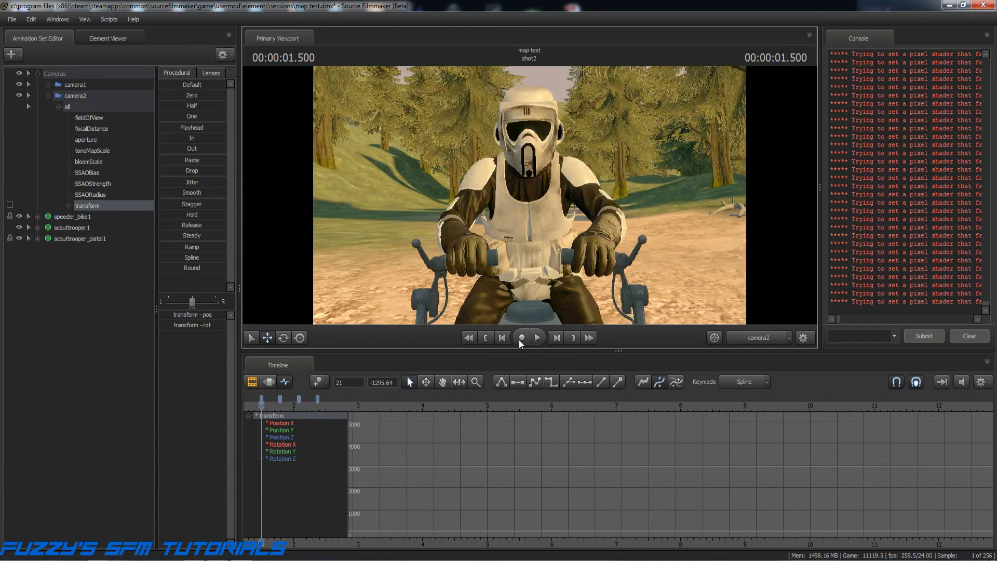
left_click(537, 337)
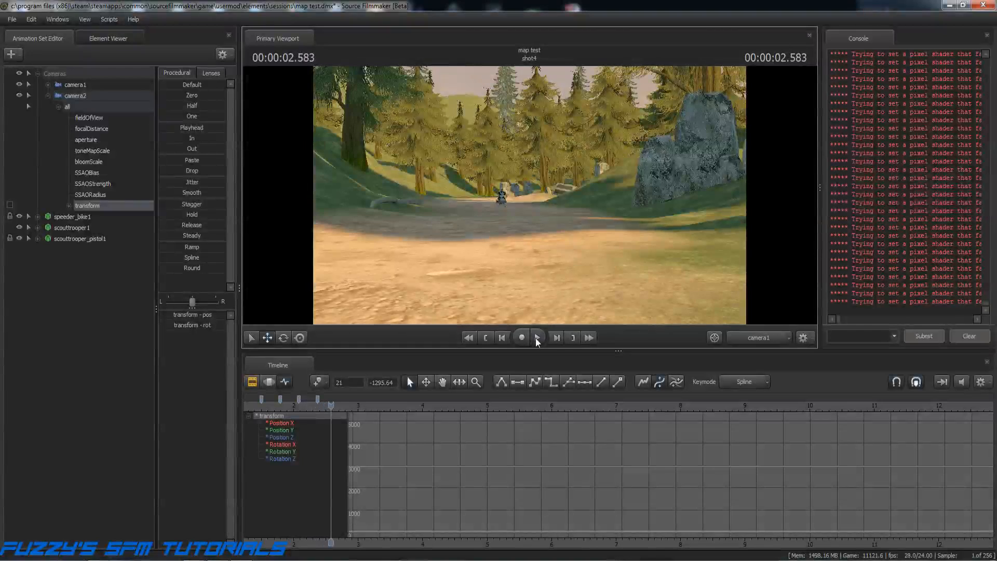
left_click(501, 338)
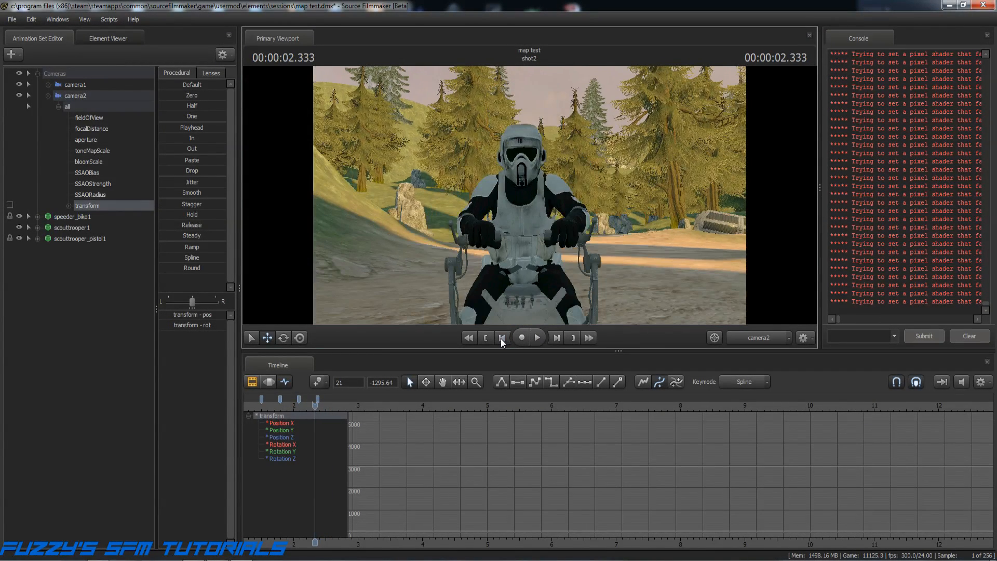
left_click(501, 338)
left_click(501, 337)
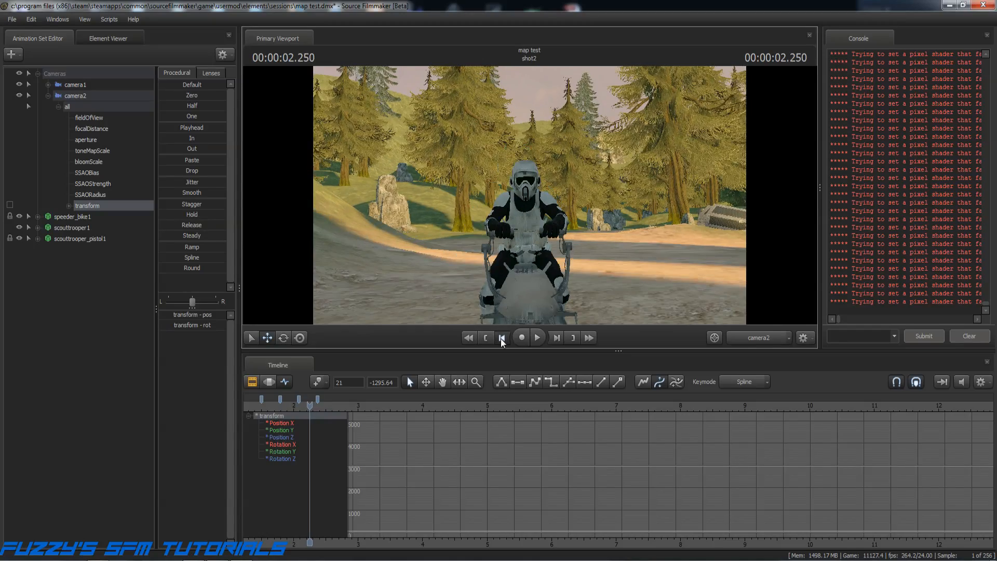
Step back to the keyframe at 00:00:02.083 and move camera2 in until the scouttrooper fills the frame from helmet to handlebars.
left_click(501, 338)
left_click(501, 338)
left_click(501, 337)
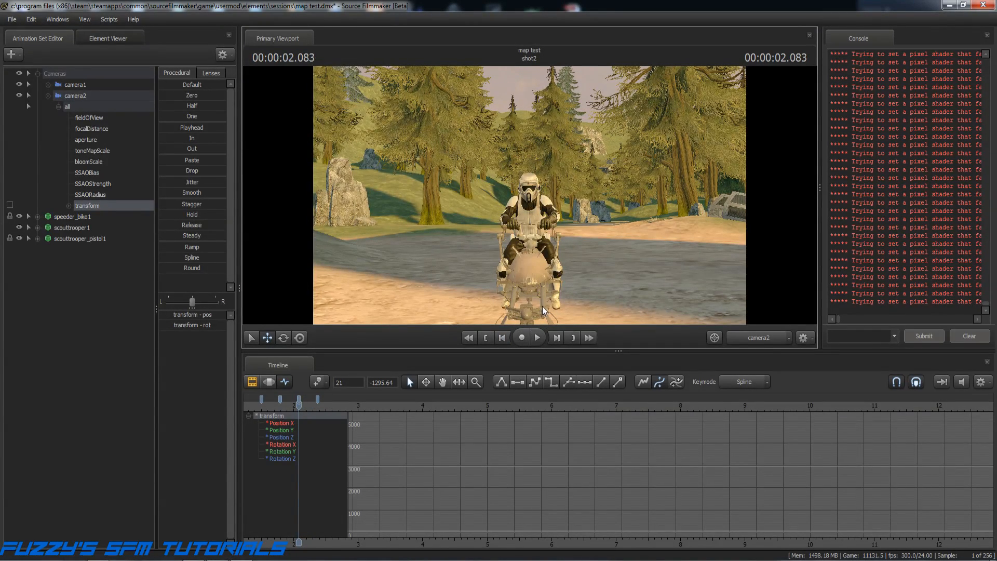
left_click_drag(543, 308, 535, 307)
key("w")
key("s")
key("s")
key("w")
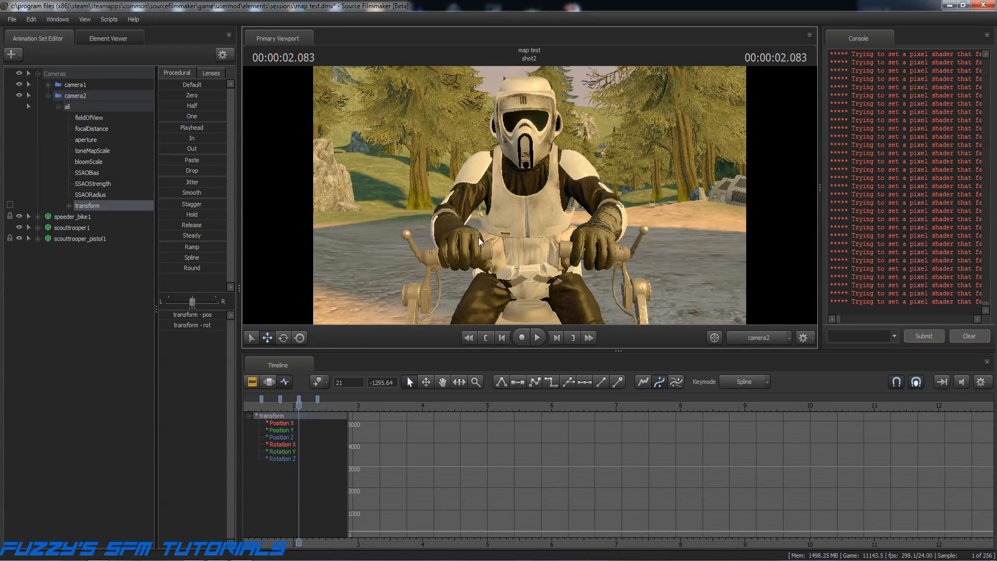
Step back frame by frame from 00:00:02.083 past the start of shot2 to examine the scouttrooper's framing between keyframes.
left_click(503, 337)
left_click(503, 337)
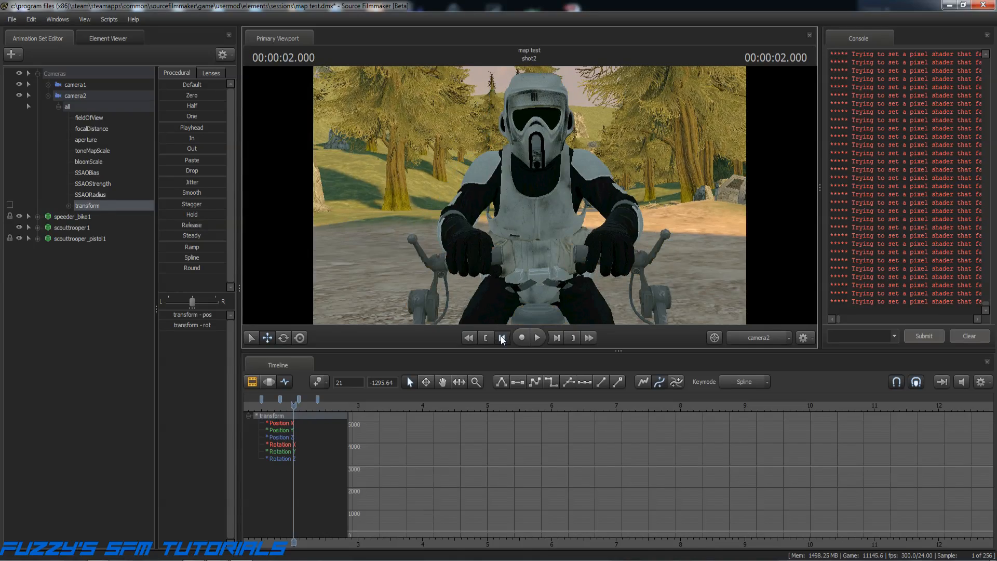
left_click(502, 338)
left_click(503, 337)
left_click(502, 338)
left_click(503, 338)
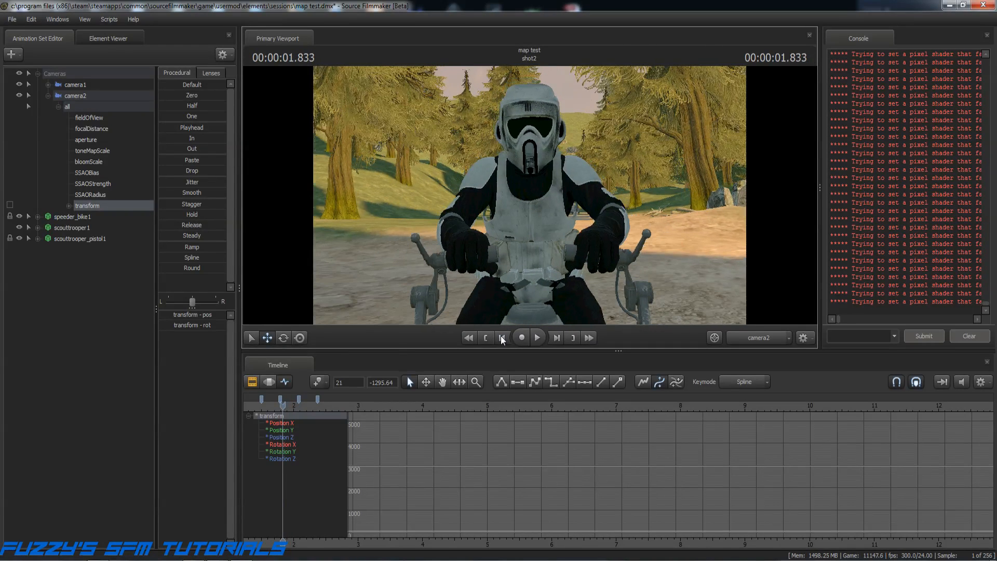
left_click(502, 338)
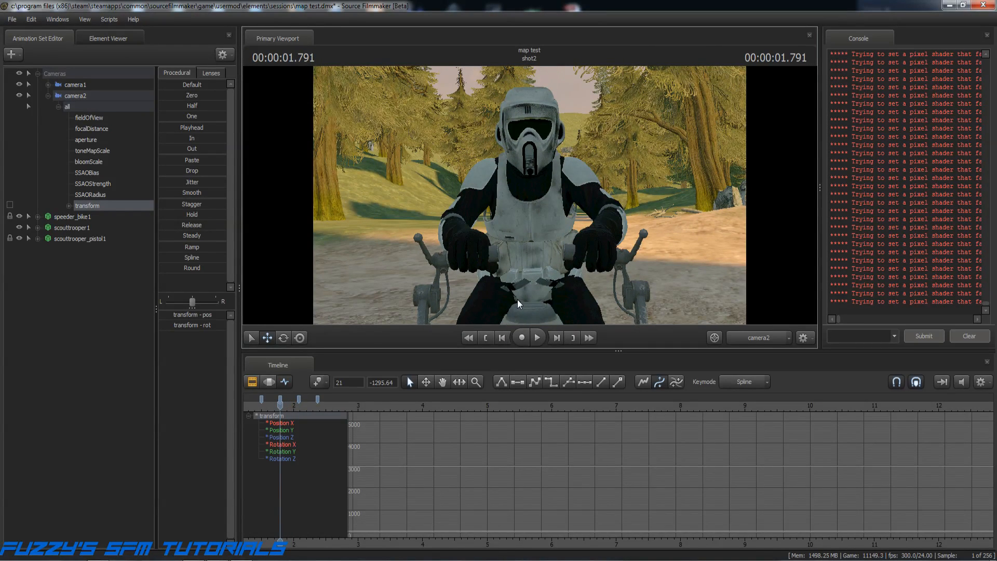
left_click(502, 337)
left_click(501, 337)
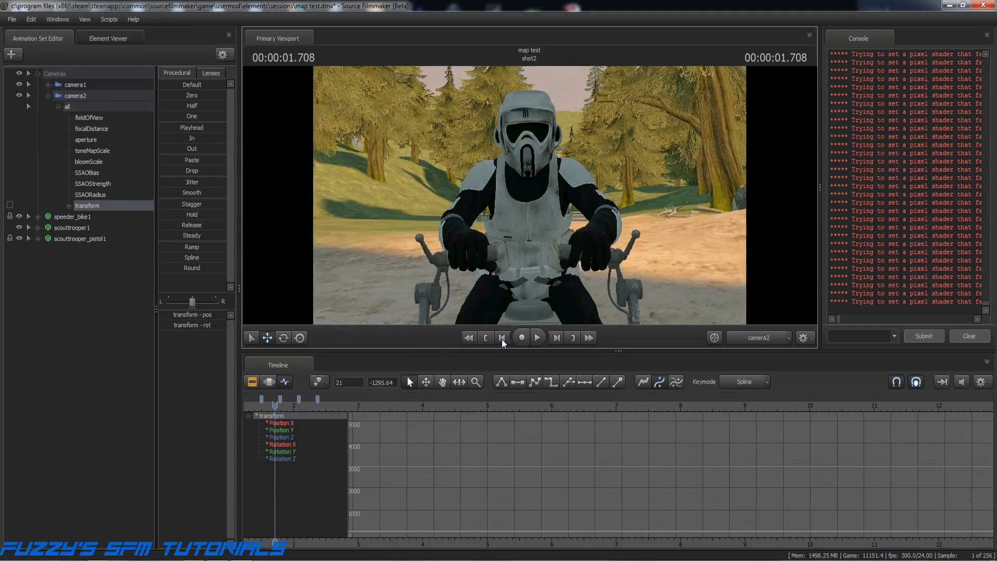
left_click(501, 337)
left_click(502, 337)
left_click(502, 337)
left_click(502, 338)
left_click(502, 337)
left_click(501, 337)
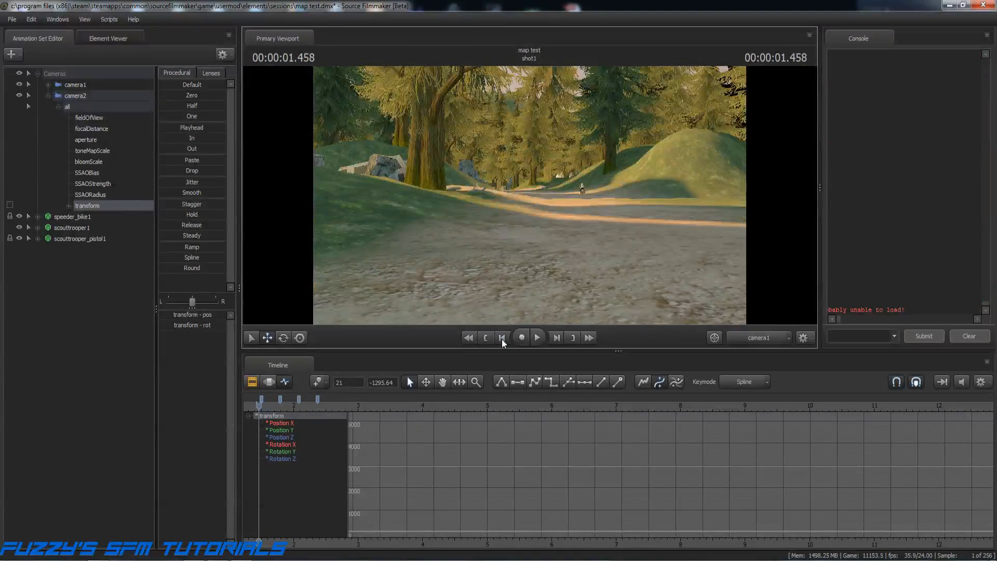
Step forward from the end of shot1 to the second keyframe at 00:00:01.791, checking camera2's framing in each frame.
left_click(554, 338)
left_click(554, 338)
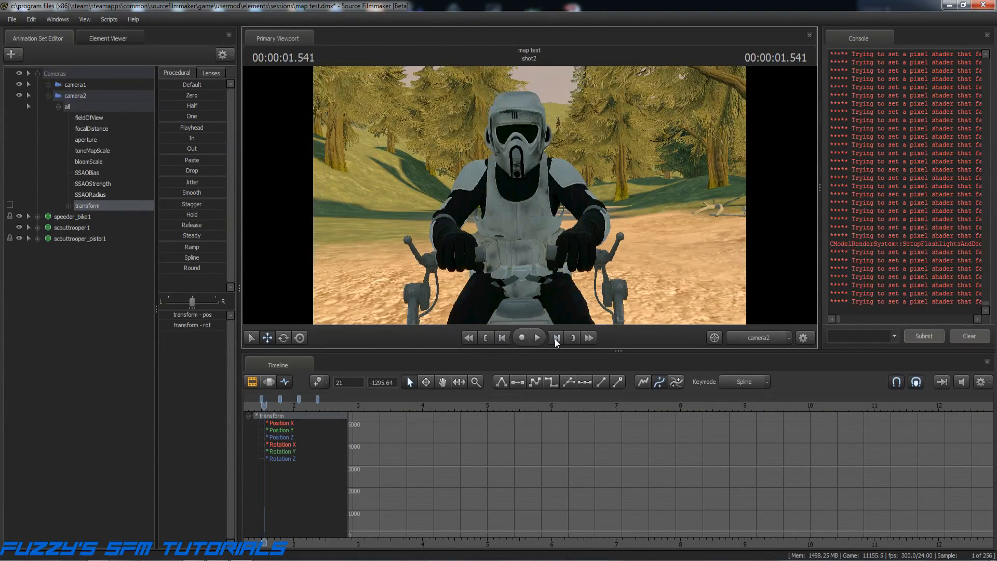
left_click(554, 338)
left_click(555, 338)
left_click(554, 338)
left_click(555, 338)
left_click(555, 338)
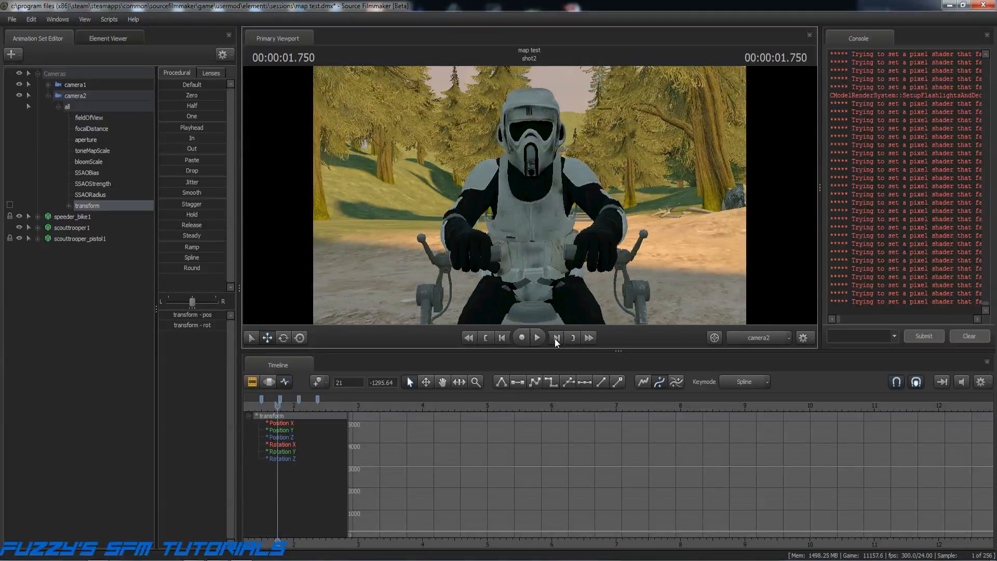
left_click(554, 338)
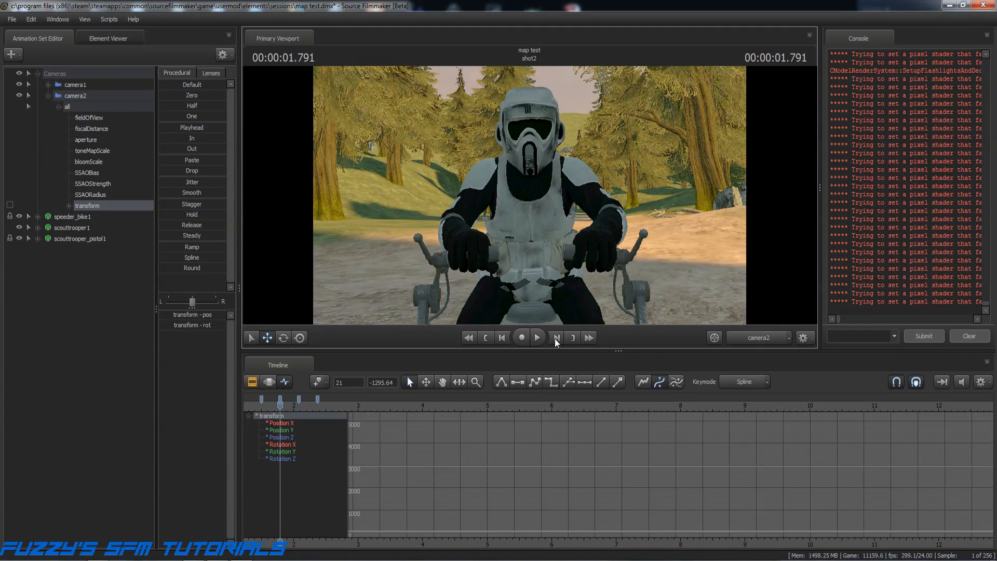
Step back to 00:00:01.625, then deselect and reselect camera2's transform control to show its keyframes again.
left_click(501, 338)
left_click(502, 338)
left_click(502, 338)
left_click(501, 337)
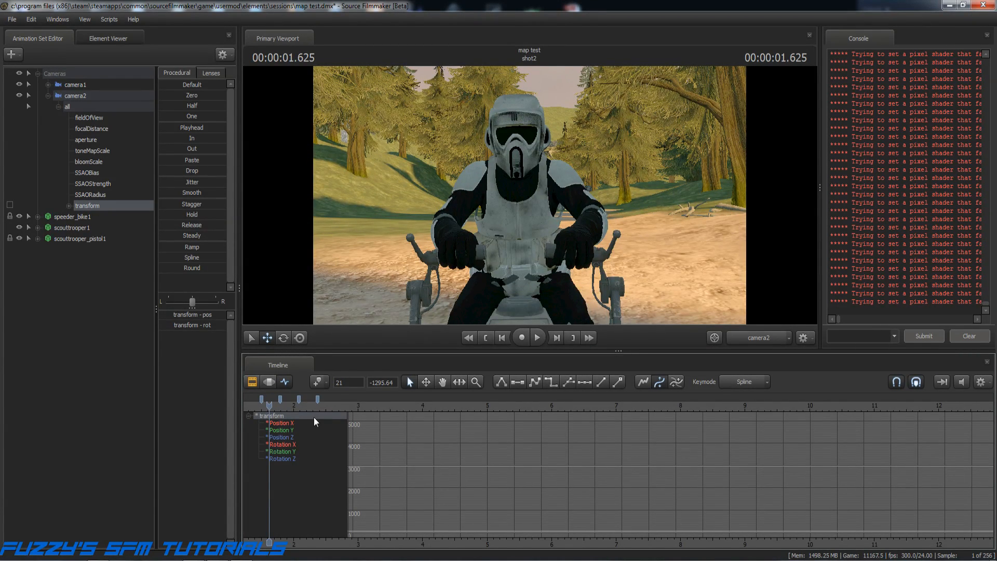
left_click(319, 463)
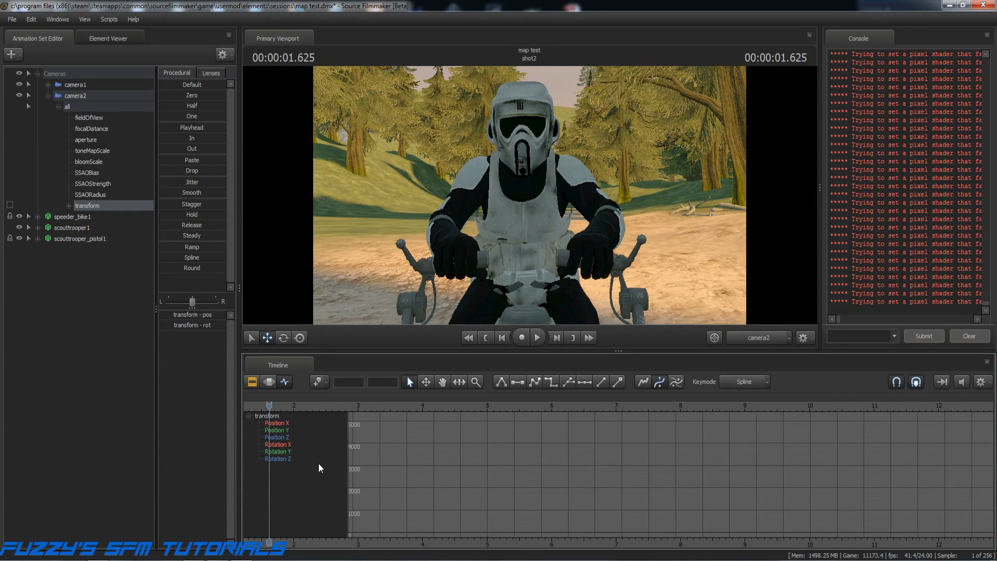
left_click(84, 204)
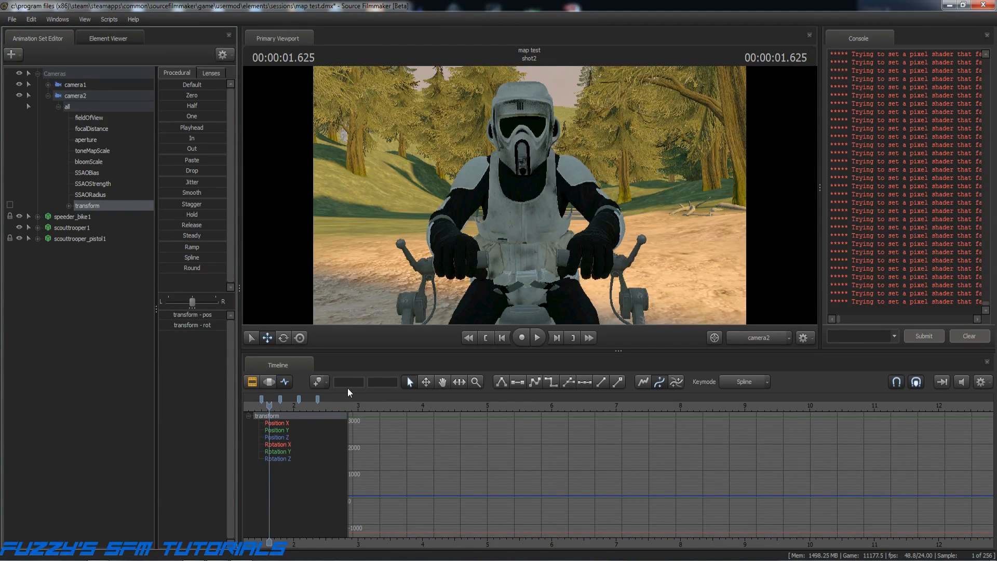
scroll(340, 394, "down", 4)
scroll(341, 393, "down", 4)
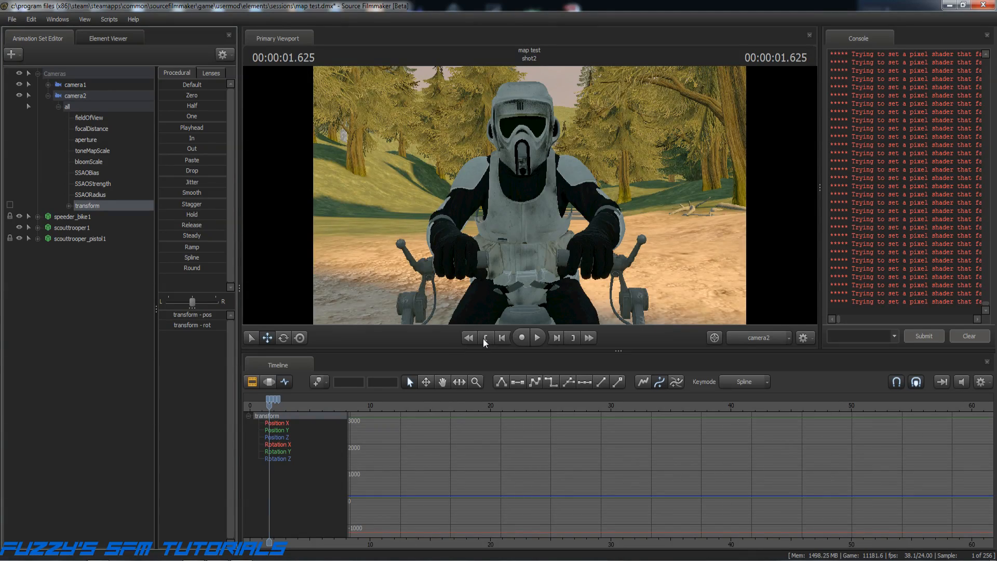
Play the sequence from 00:00:00.000 through shot2 to review how camera2's close-up plays between the surrounding shots.
left_click(482, 338)
left_click(483, 338)
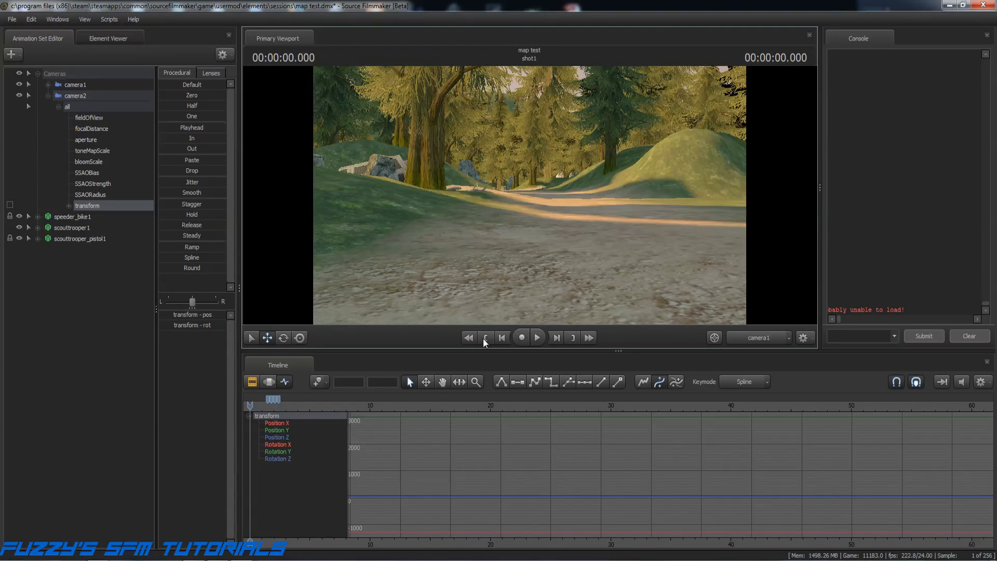
left_click(536, 338)
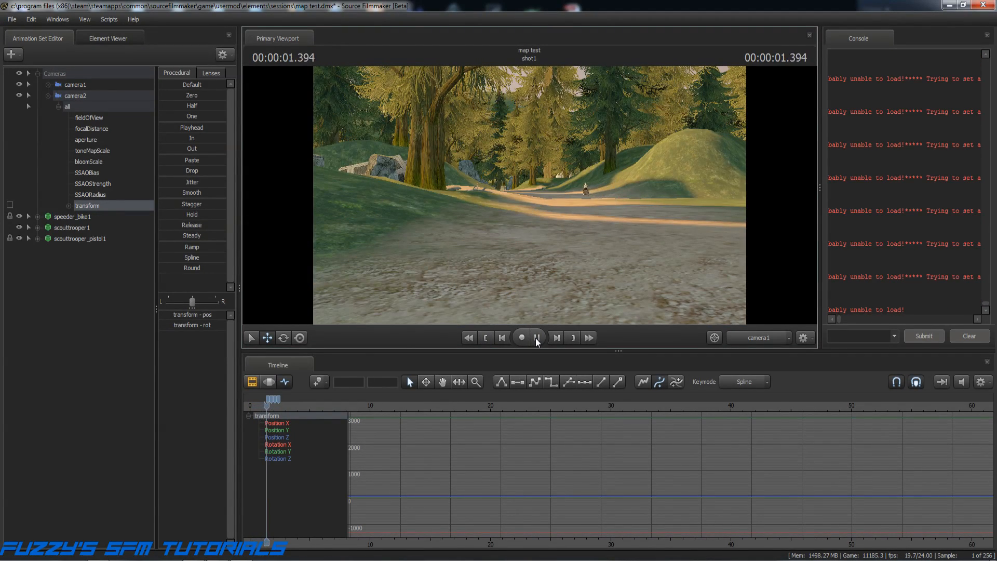
left_click(537, 337)
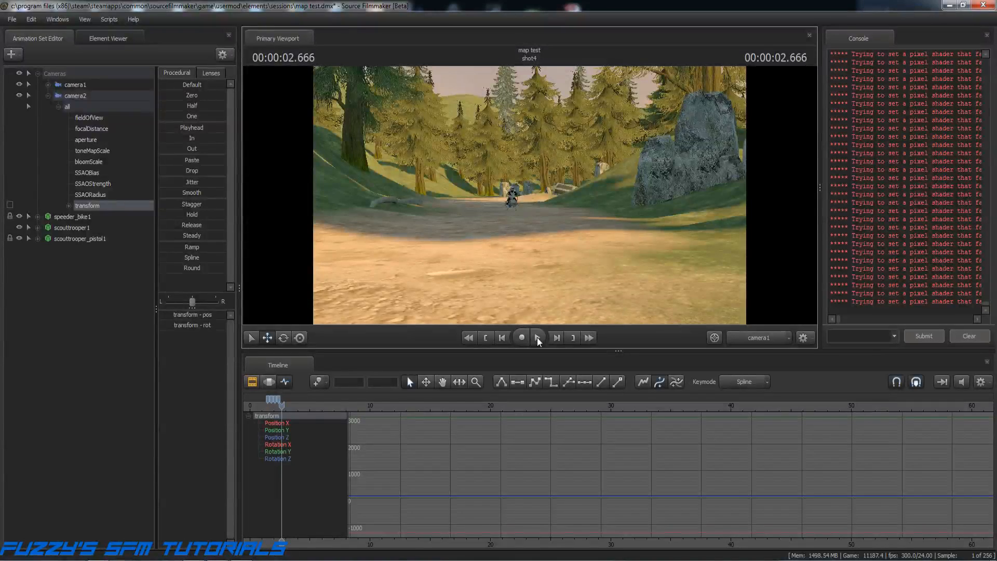
Return to the keyframe at 00:00:02.083 and move camera2 in until the scouttrooper fills the frame from helmet to handlebars.
left_click_drag(281, 404, 274, 406)
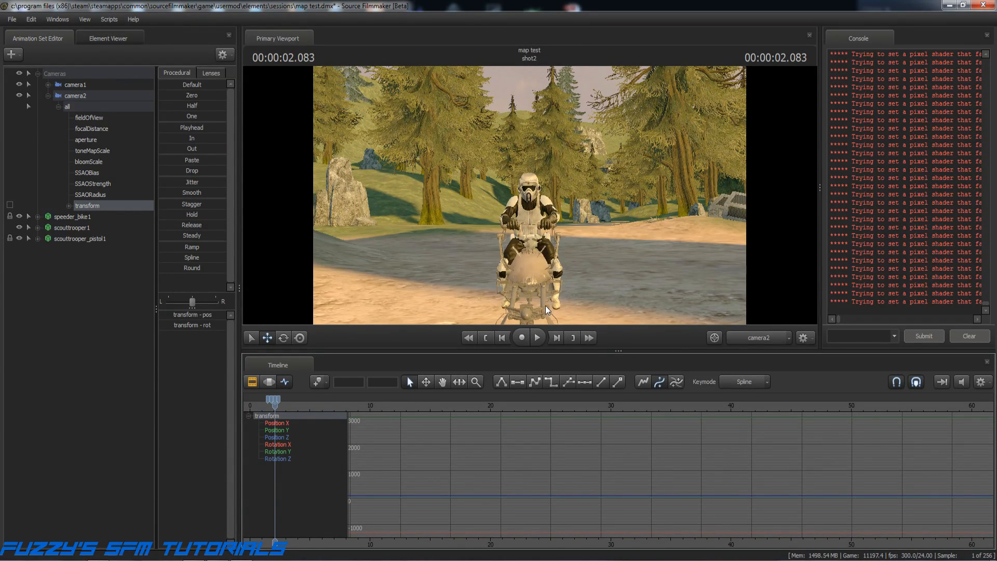
left_click_drag(543, 297, 543, 297)
key("w")
key("w")
key("w")
key("s")
key("x")
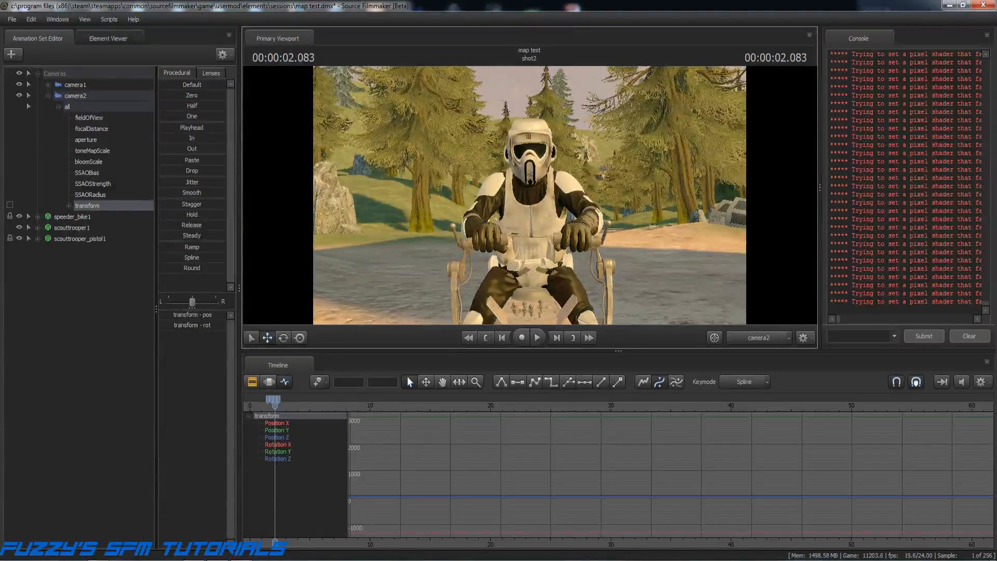
key("w")
key("w")
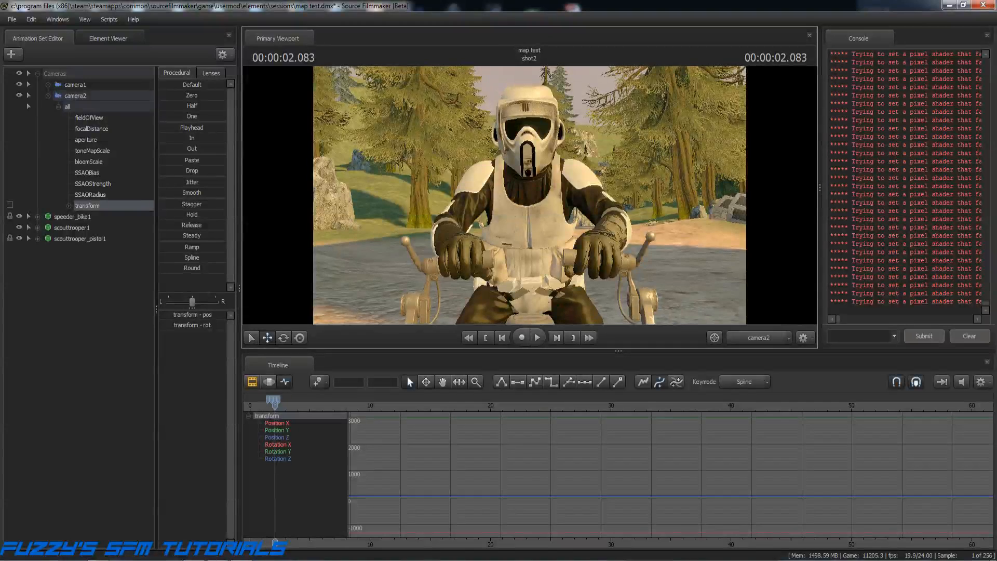
key("x")
key("x")
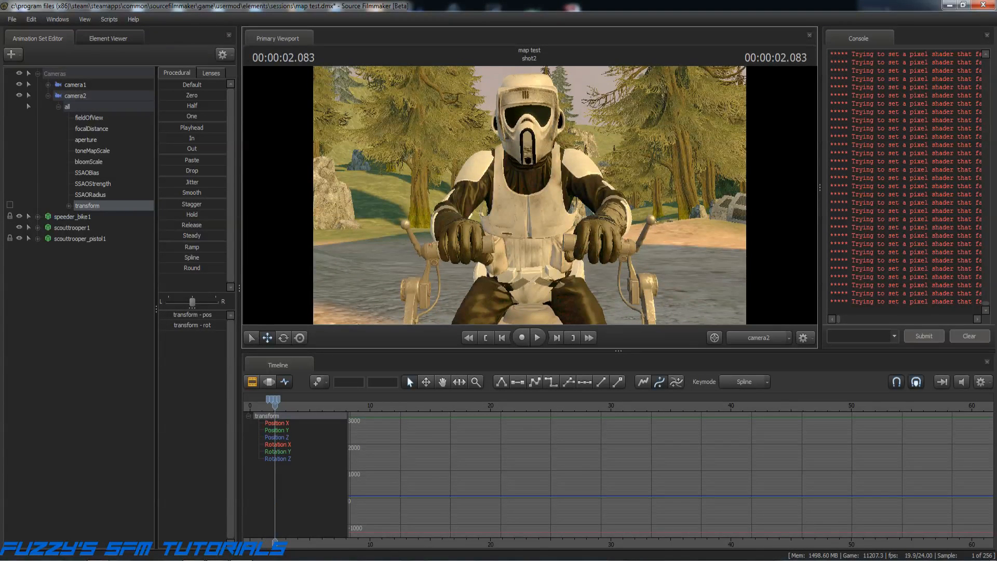
key("s")
key("s")
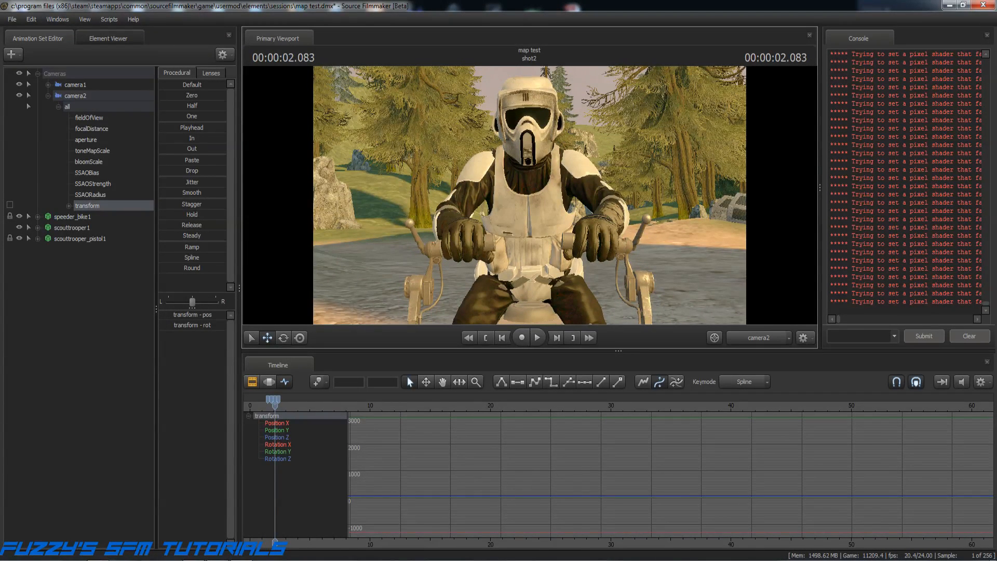
key("a")
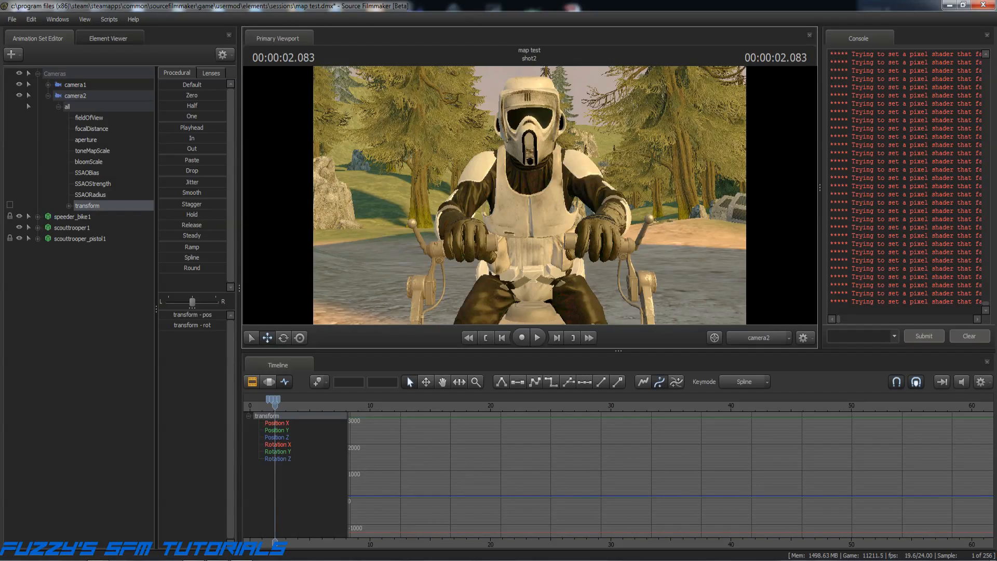
Play shot2 from 00:00:01.500, then the whole sequence from its beginning, to check camera2's motion around the scouttrooper.
left_click(487, 337)
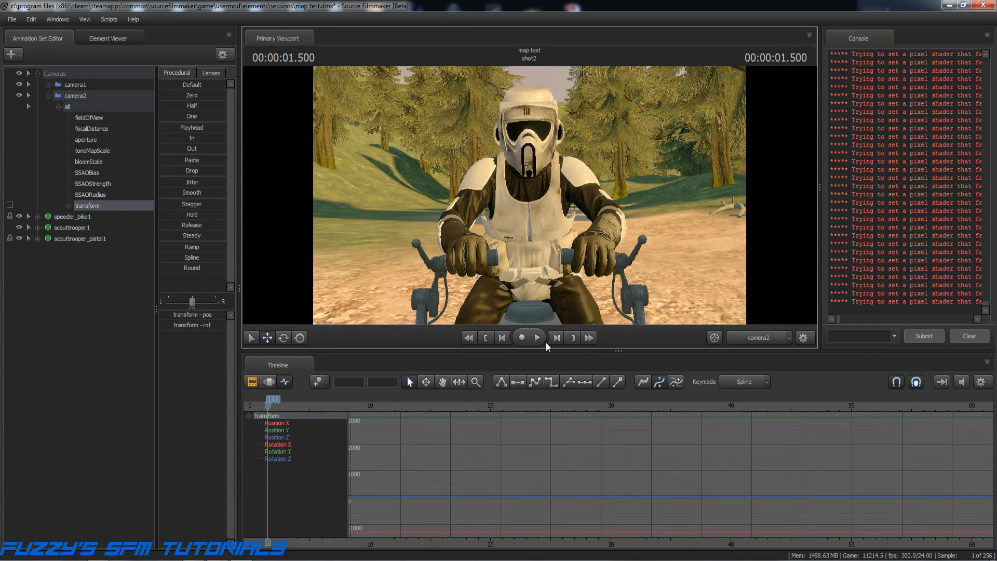
left_click(537, 336)
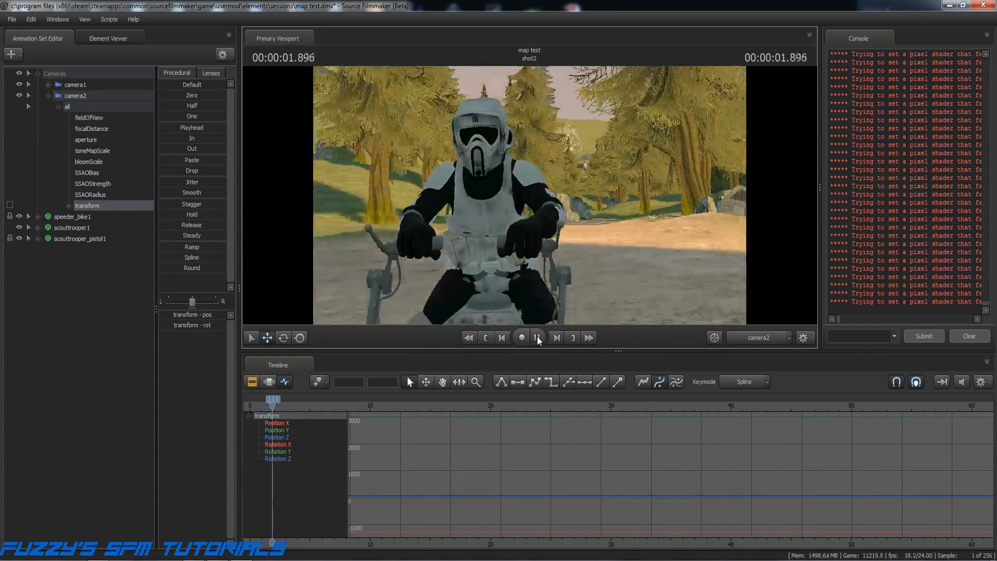
left_click(536, 337)
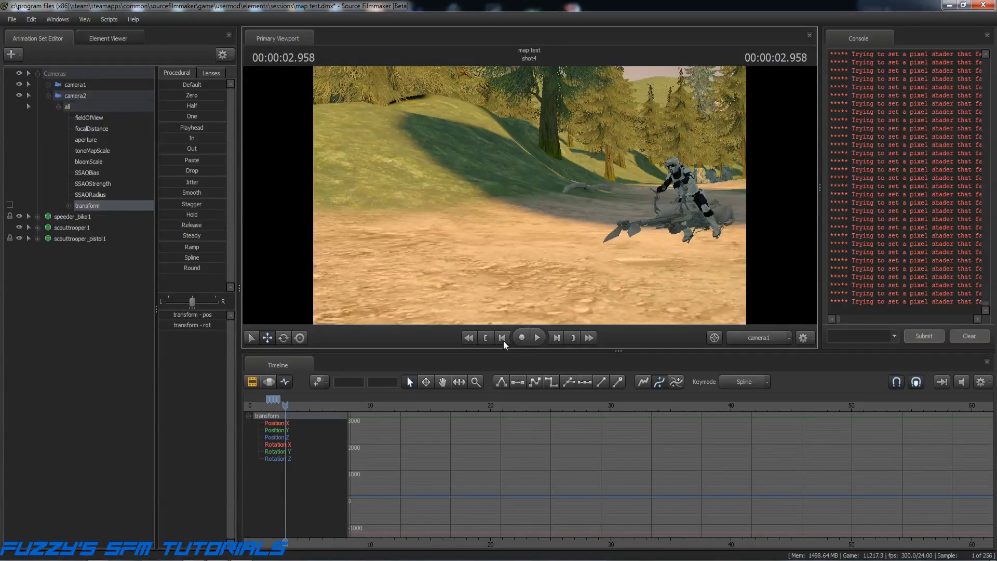
left_click(486, 338)
left_click(486, 337)
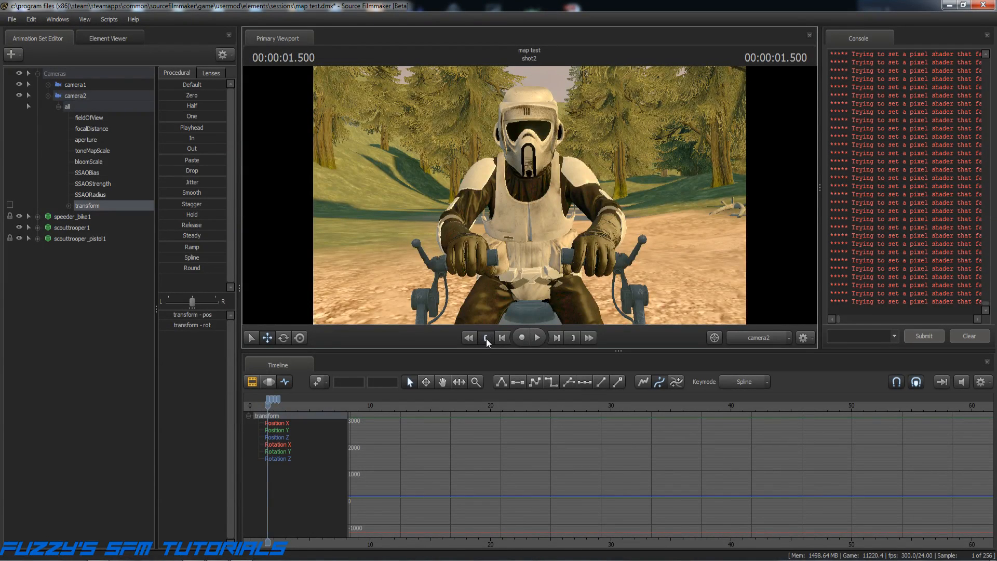
left_click(486, 337)
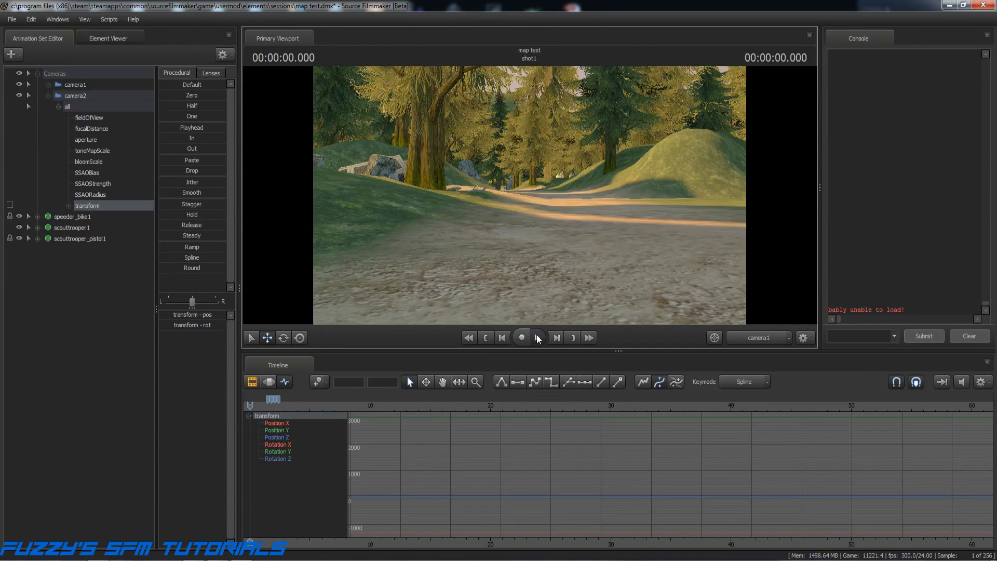
left_click(537, 337)
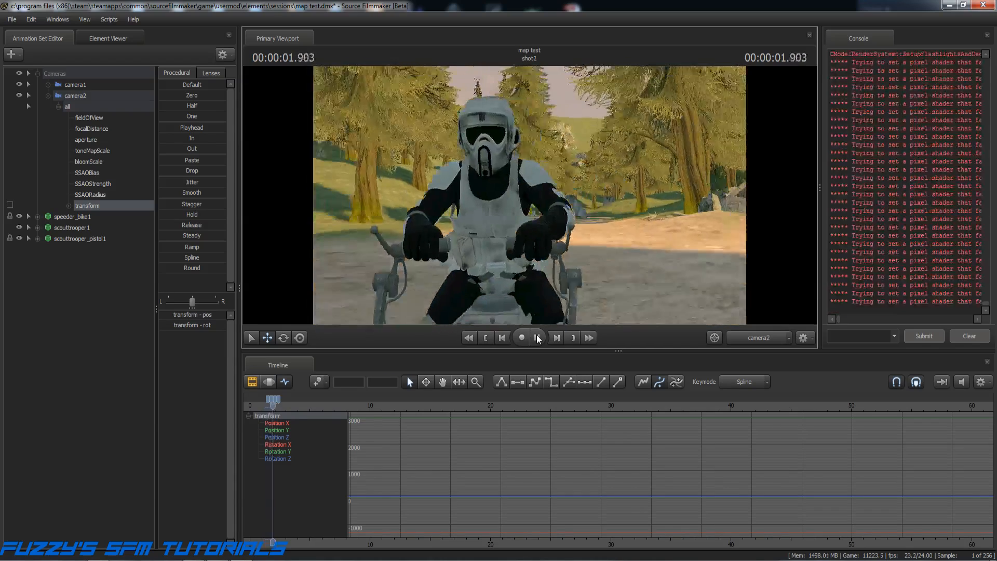
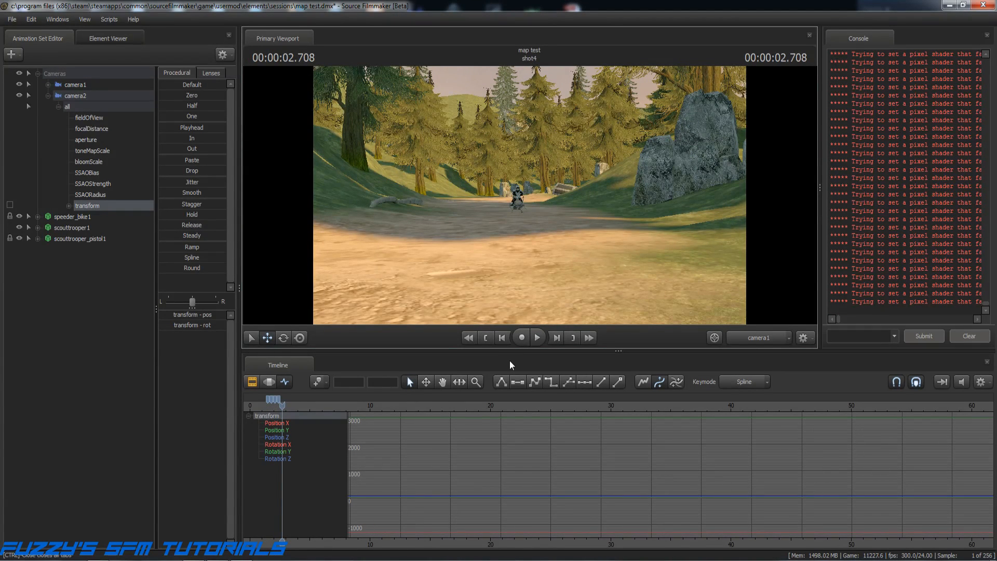
Delete all of camera2's transform keyframes after the first one at the start of shot2.
left_click(279, 400)
left_click(274, 401, "shift")
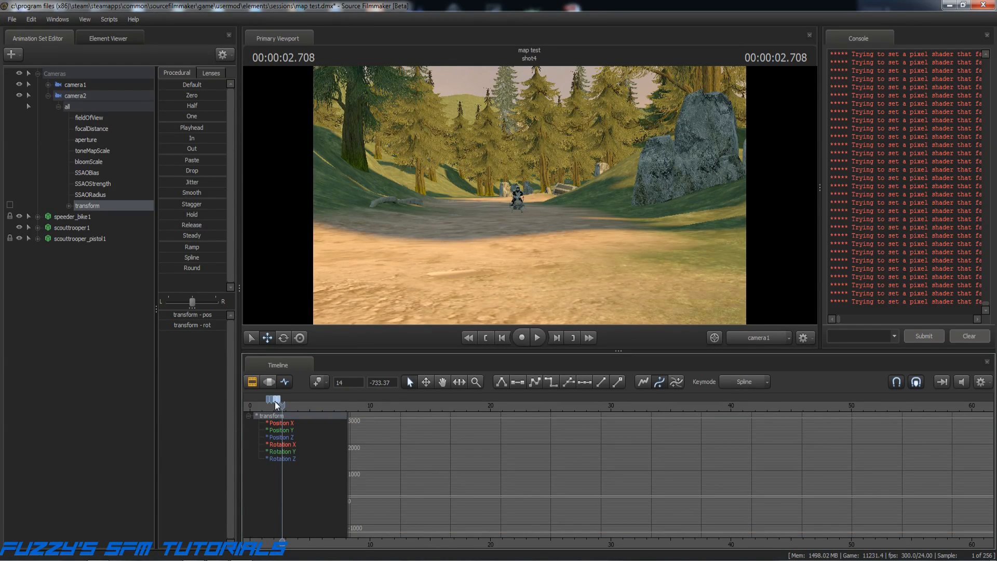
right_click(270, 401)
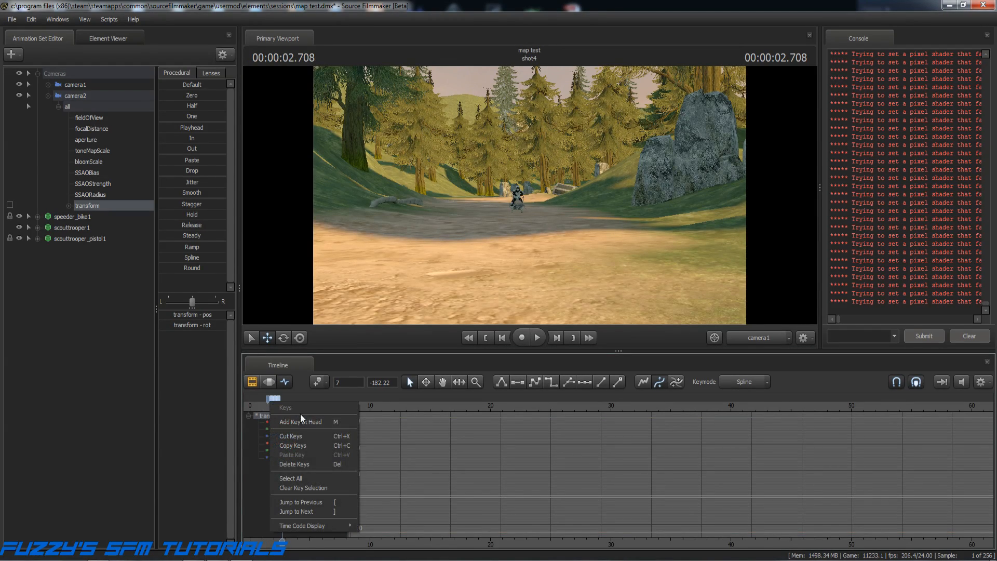
left_click(290, 464)
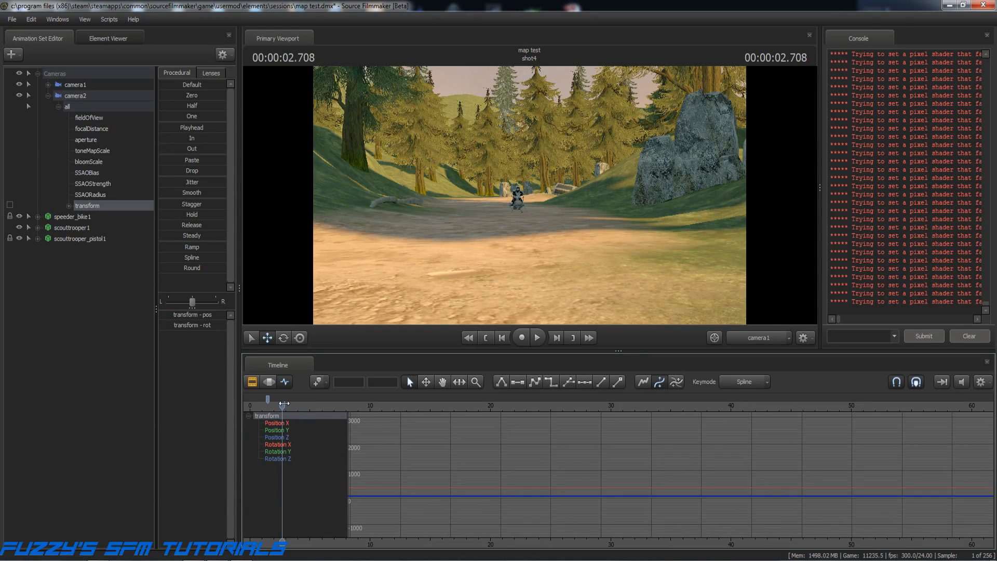
Jump from the start of shot2 to 00:00:02.500 and try to reframe the camera there.
left_click(487, 338)
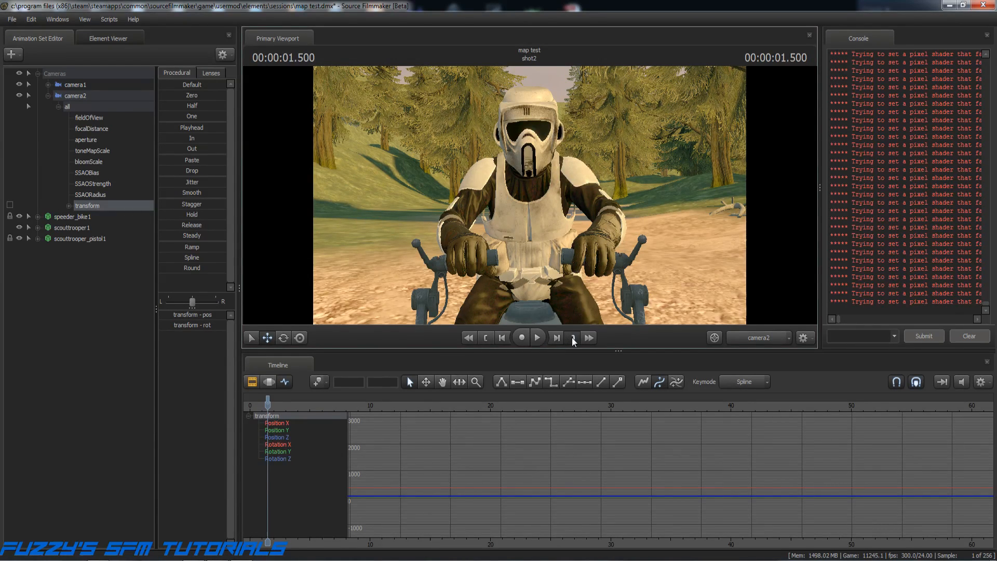
left_click(572, 337)
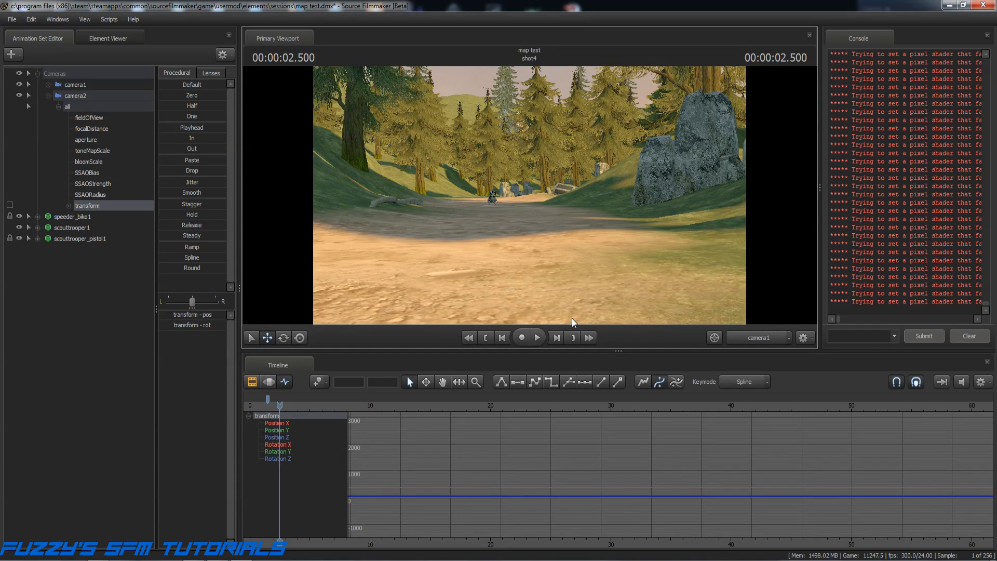
left_click(556, 241)
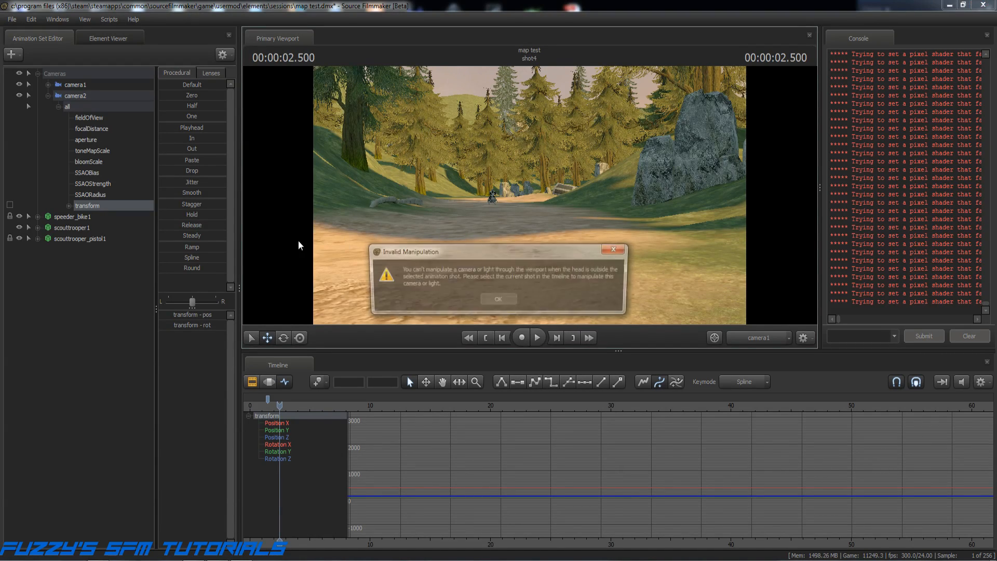
left_click(498, 300)
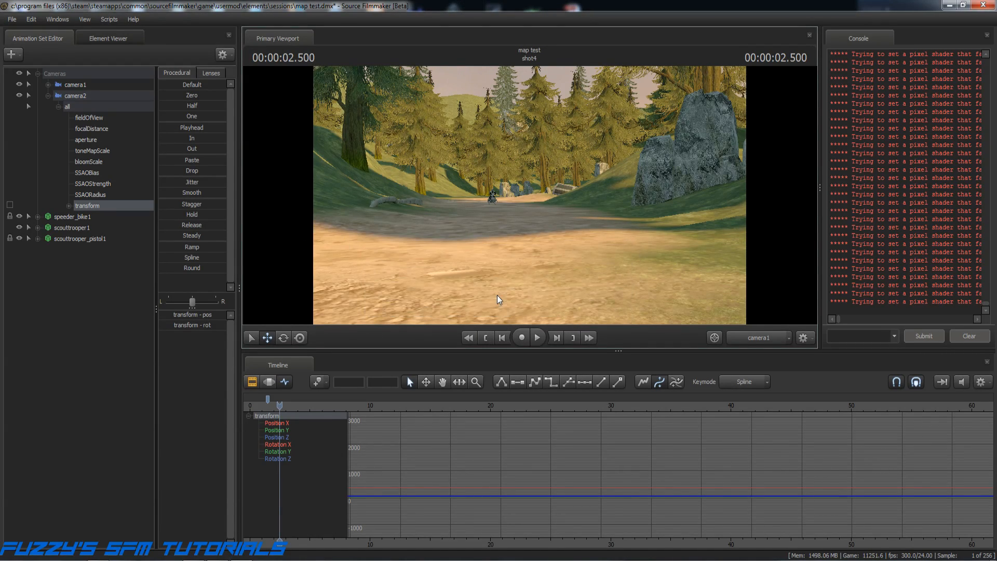
left_click(745, 338)
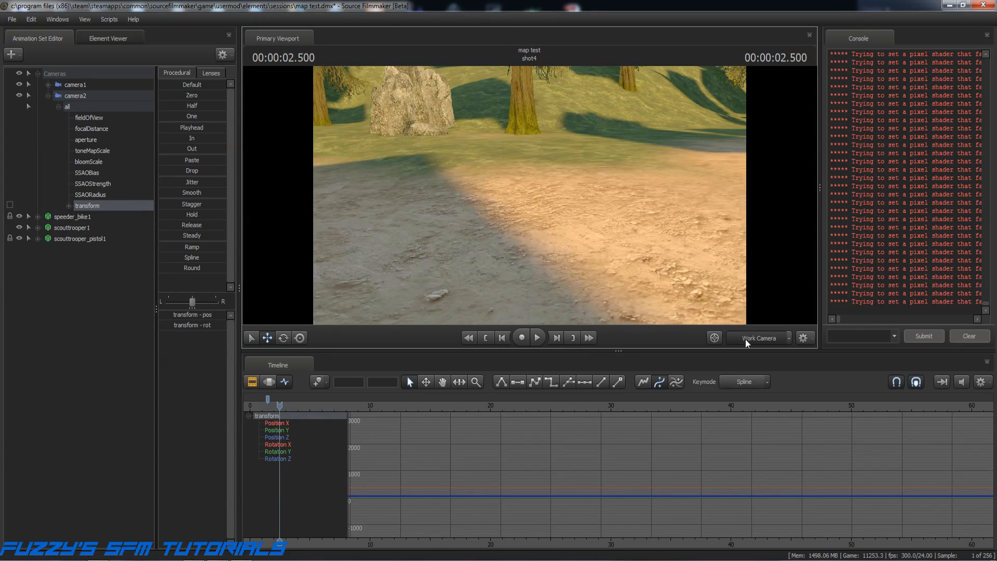
left_click(745, 338)
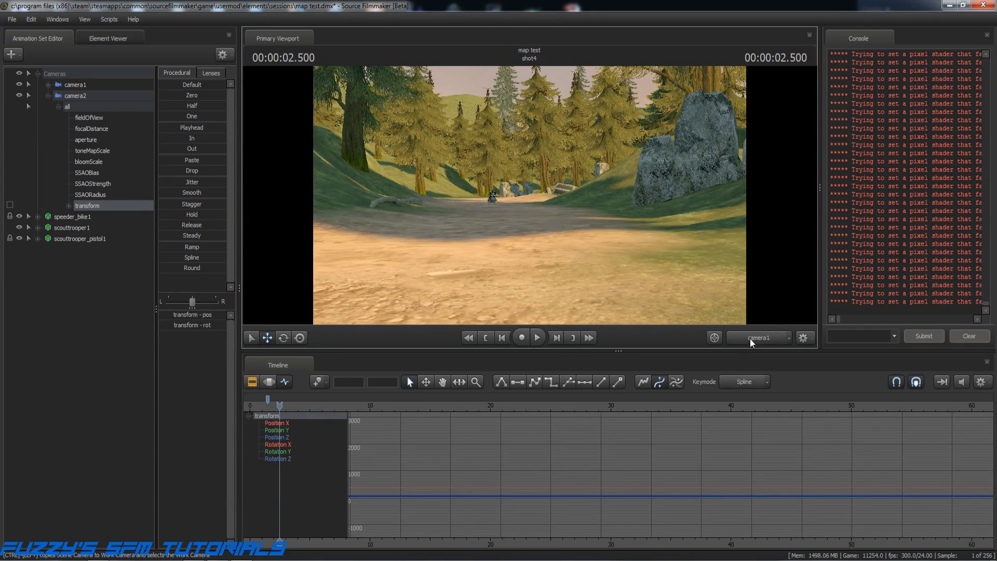
left_click(788, 339)
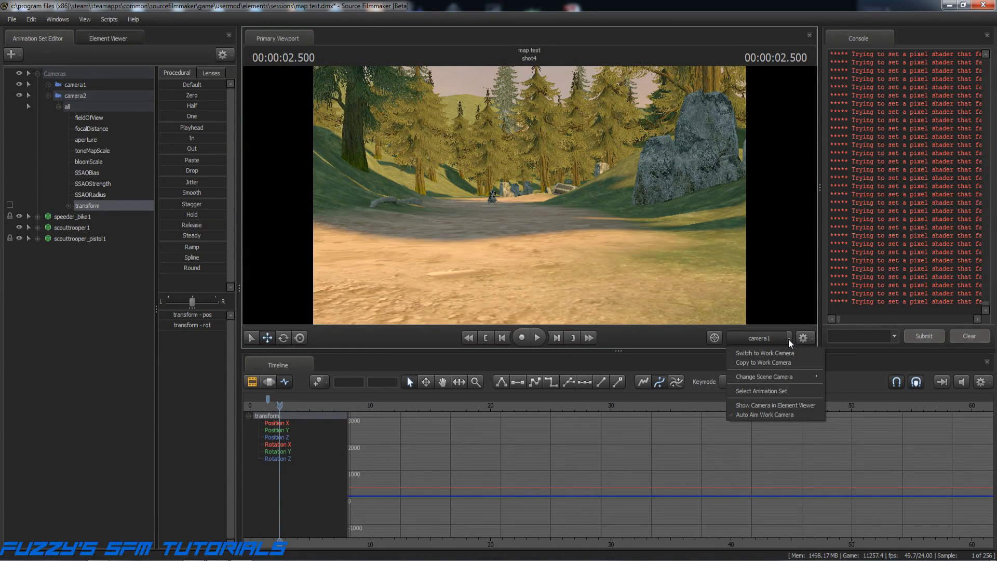
mouse_move(770, 381)
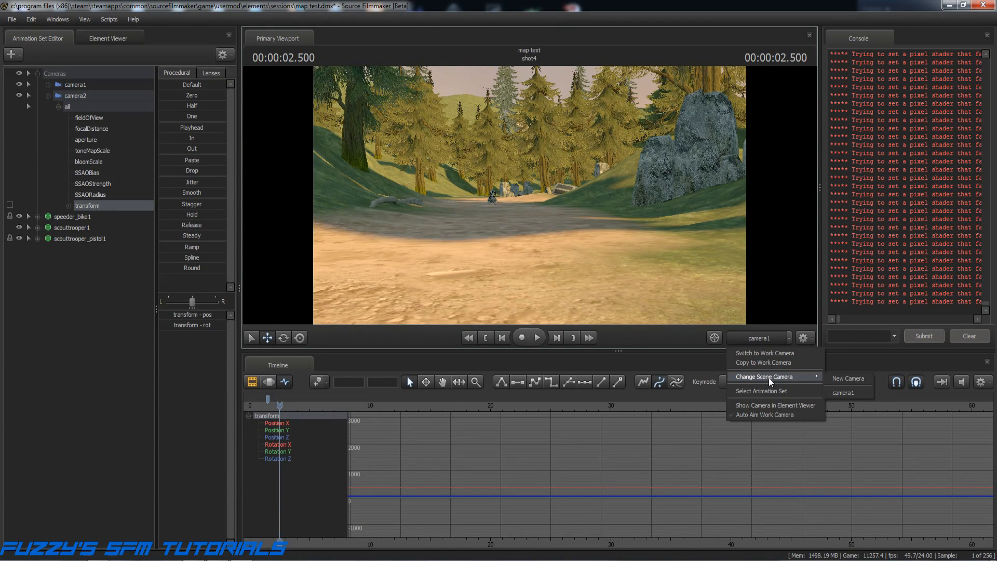
left_click(763, 363)
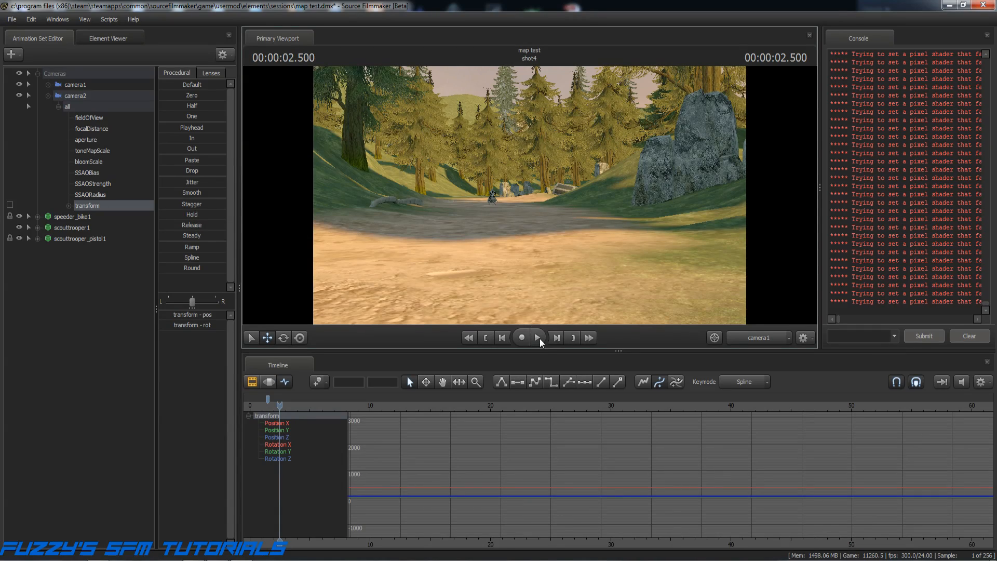
left_click(572, 339)
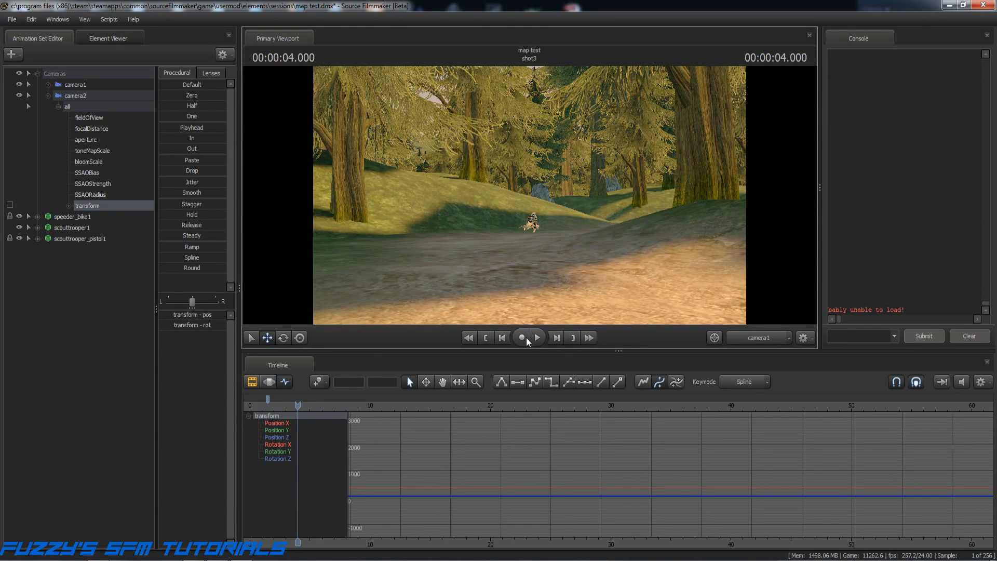
Go to shot2's last frame at 00:00:02.458 and move camera2 head-on to the scouttrooper, framed from helmet to handlebars.
left_click(483, 338)
left_click(483, 337)
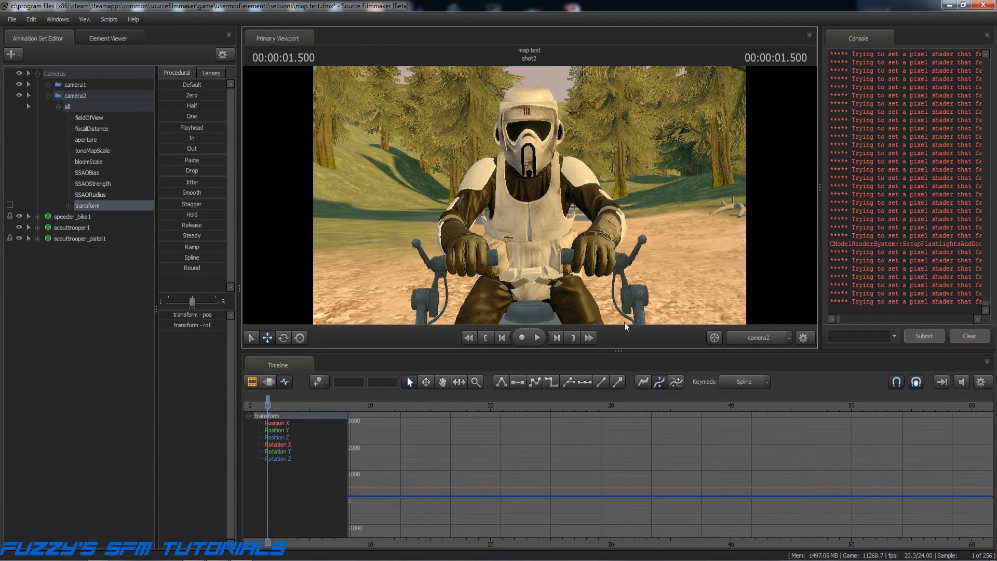
left_click(573, 338)
left_click(503, 338)
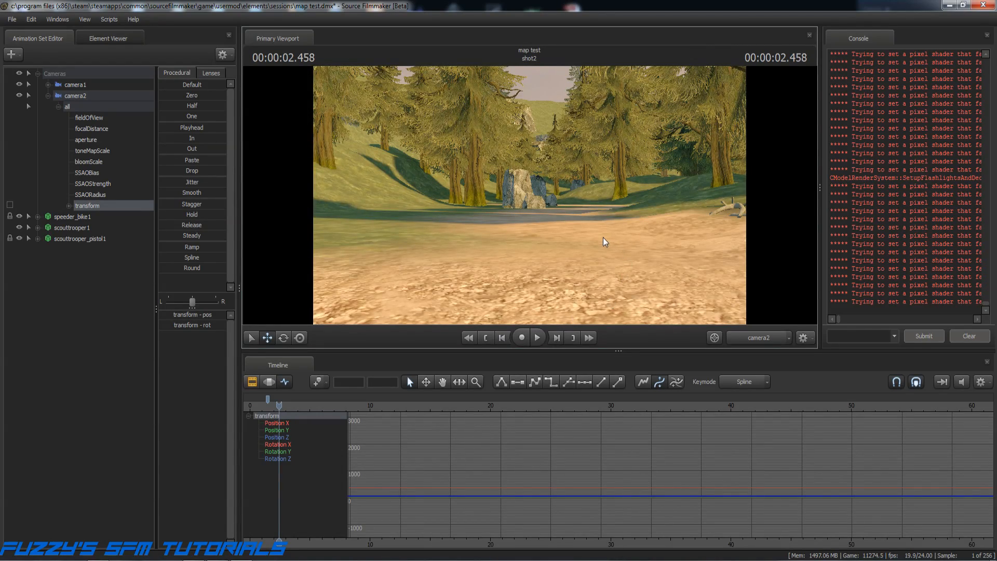
mouse_move(602, 238)
left_mouse_down()
mouse_move(675, 238)
mouse_move(530, 238)
mouse_move(633, 238)
mouse_move(529, 238)
mouse_move(545, 234)
mouse_move(519, 240)
mouse_move(537, 242)
mouse_move(521, 244)
mouse_move(523, 272)
mouse_move(638, 265)
mouse_move(519, 218)
mouse_move(547, 194)
mouse_move(517, 172)
left_mouse_up()
key("w")
key("s")
key("w")
key("w")
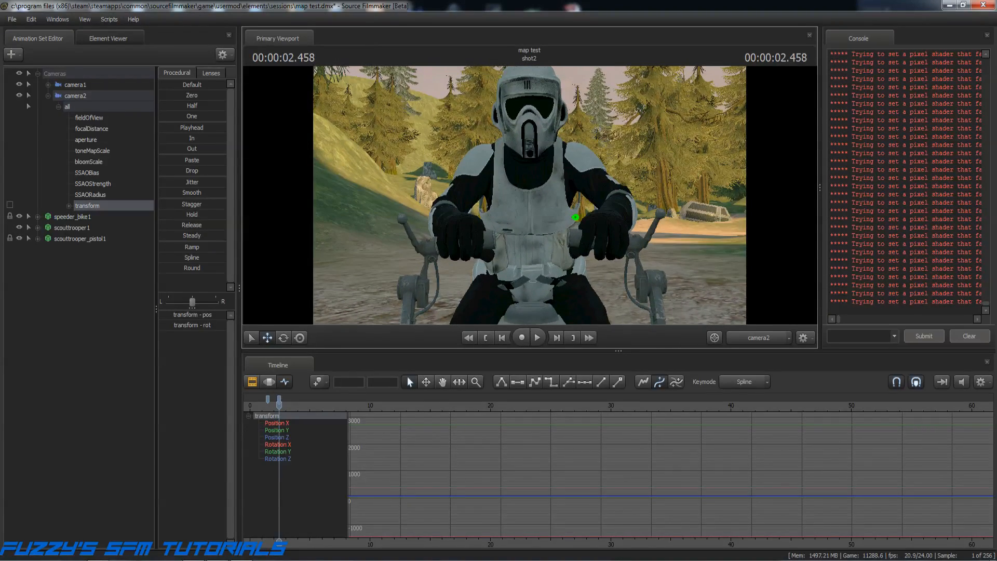
key("s")
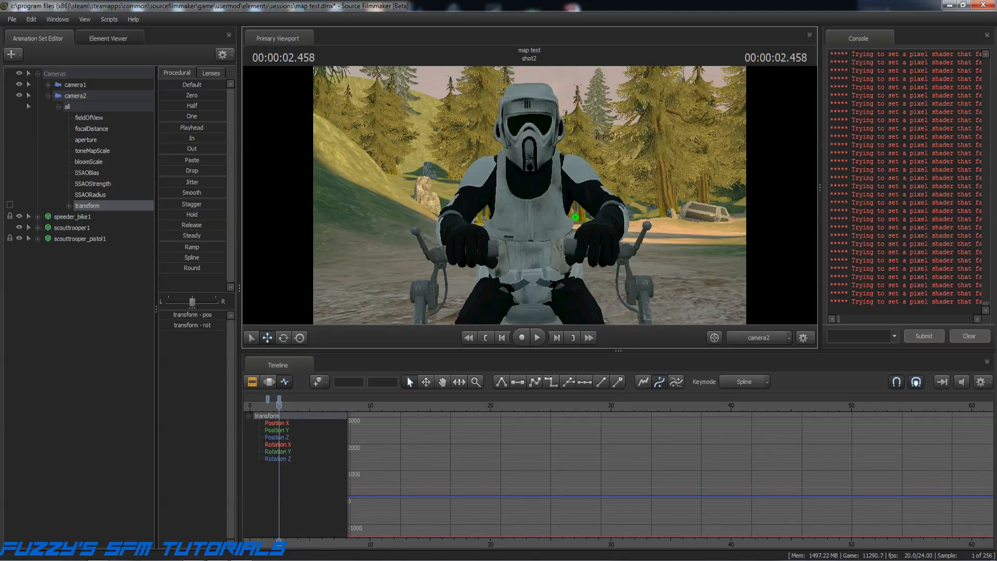
left_click_drag(575, 217, 574, 216)
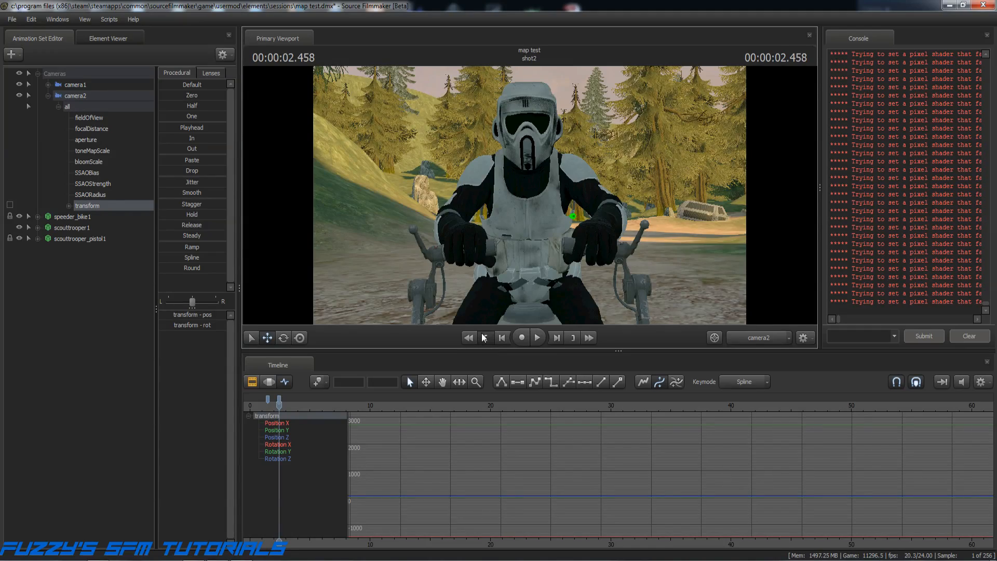
Play shot2 from its start into shot4 to check camera2's motion between its first and last keyframes.
left_click(486, 337)
left_click(537, 337)
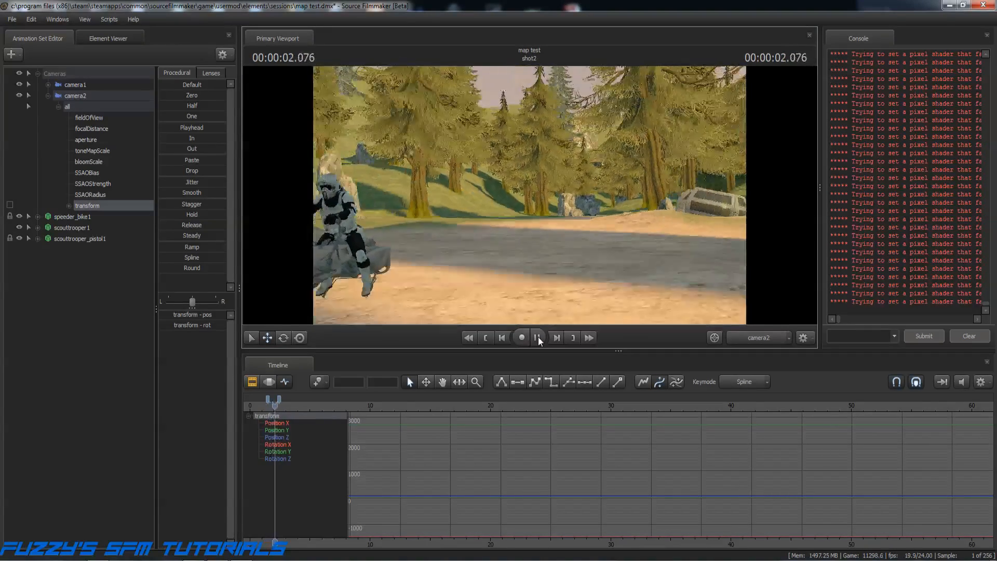
left_click(538, 338)
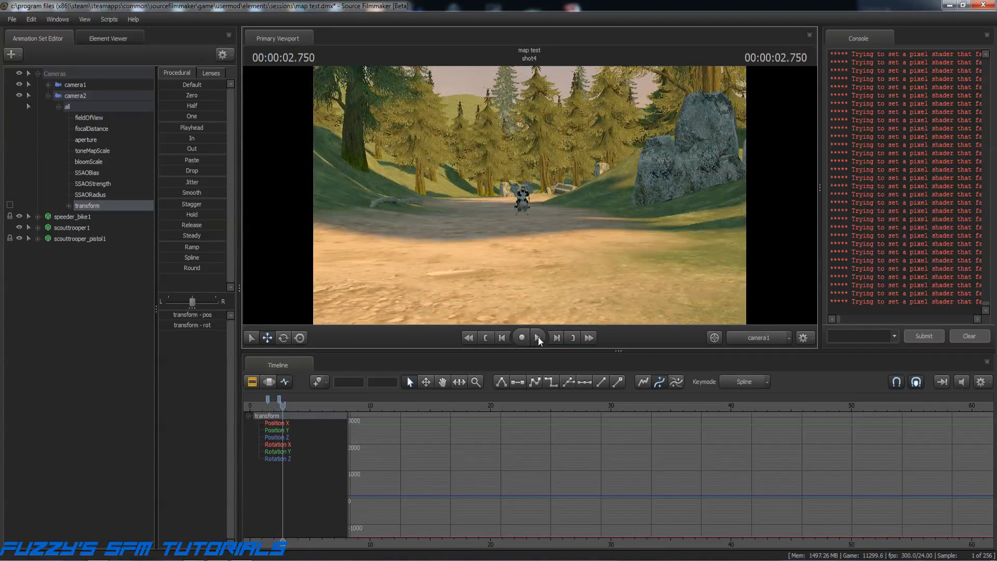
Advance from shot2's start to 00:00:01.750 and move camera2 head-on to the scouttrooper, framed from helmet to handlebars.
left_click(487, 337)
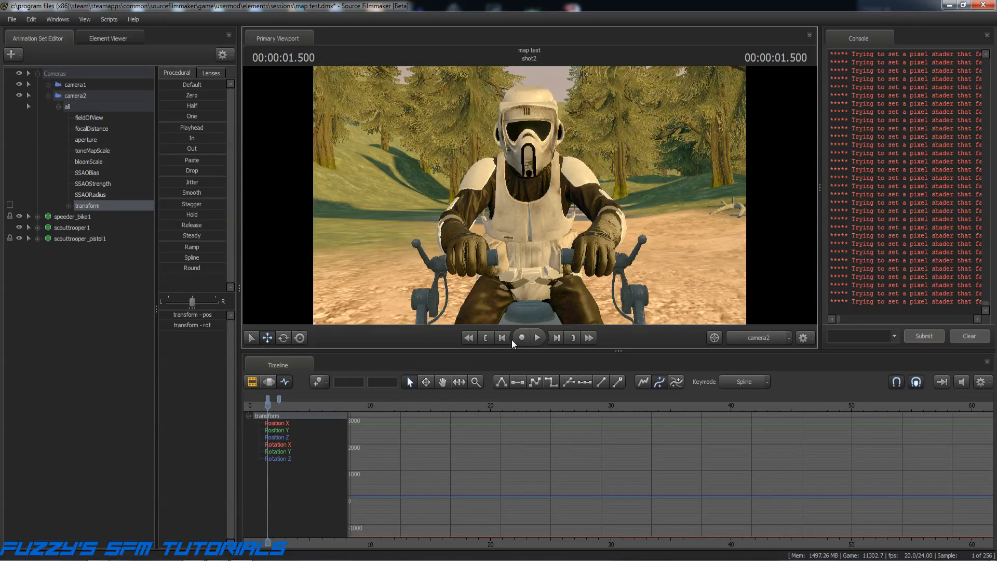
left_click(557, 338)
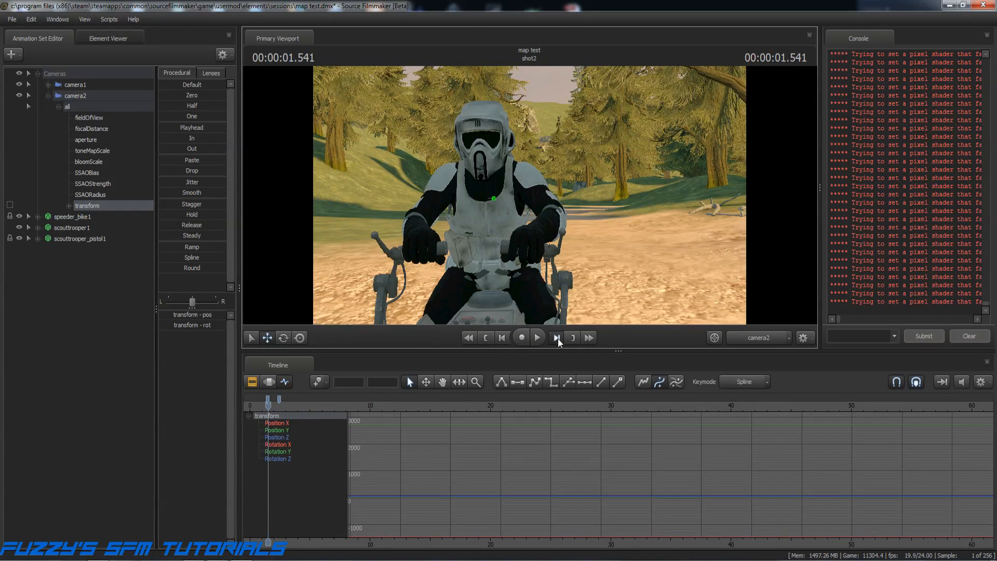
left_click(556, 338)
left_click(557, 338)
left_click(557, 337)
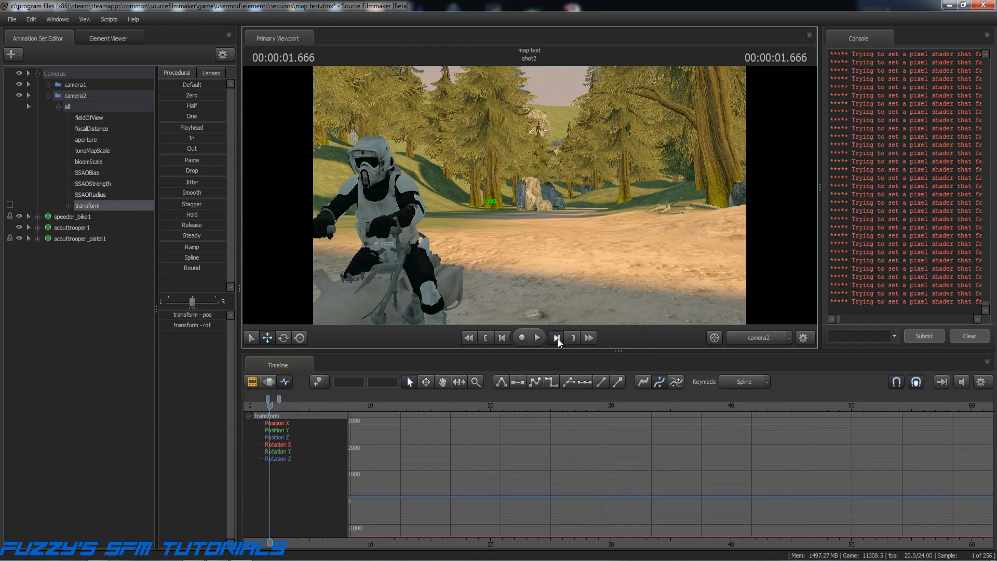
left_click(557, 337)
left_click(557, 338)
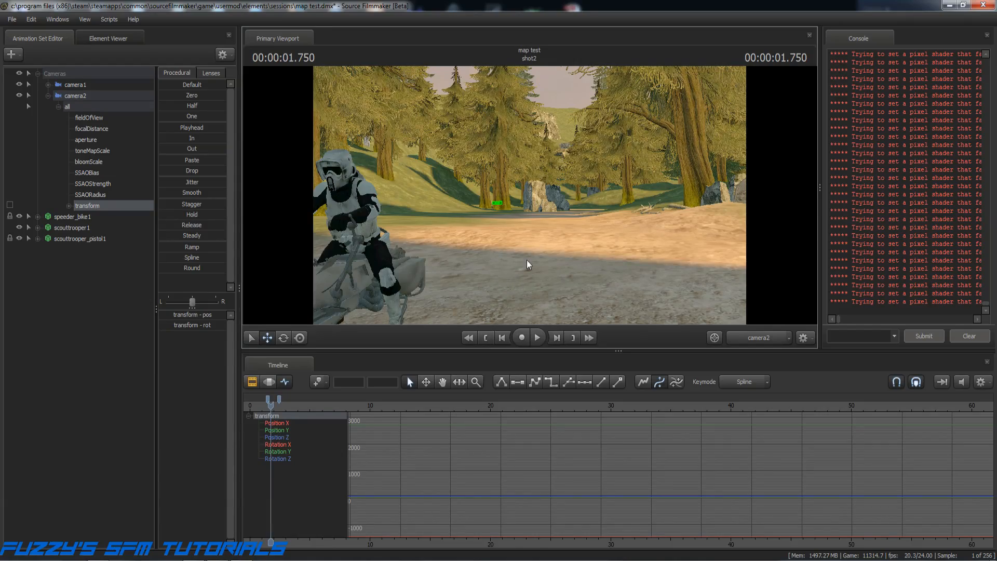
left_click_drag(526, 260, 521, 259)
key("a")
key("a")
key("w")
key("w")
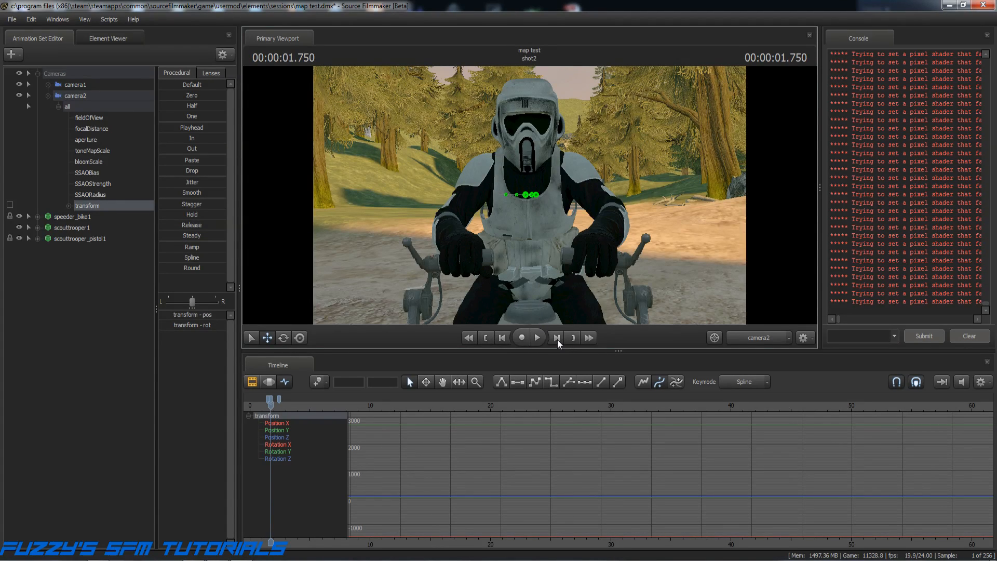
Advance to 00:00:02.041 in shot2 and move camera2 sideways until the scouttrooper is centred head-on.
left_click(556, 338)
left_click(556, 339)
left_click(557, 339)
left_click(557, 339)
left_click(557, 339)
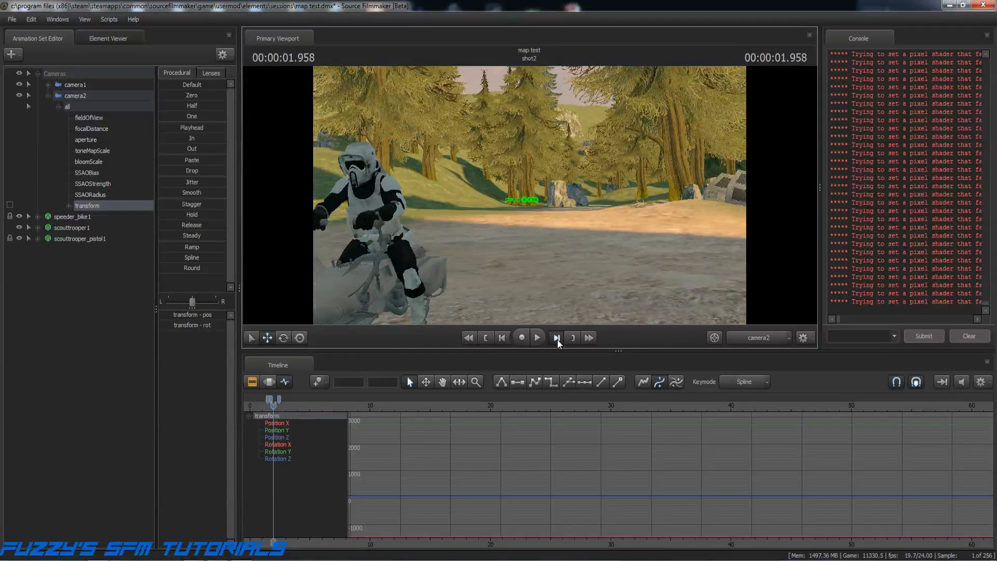
left_click(557, 338)
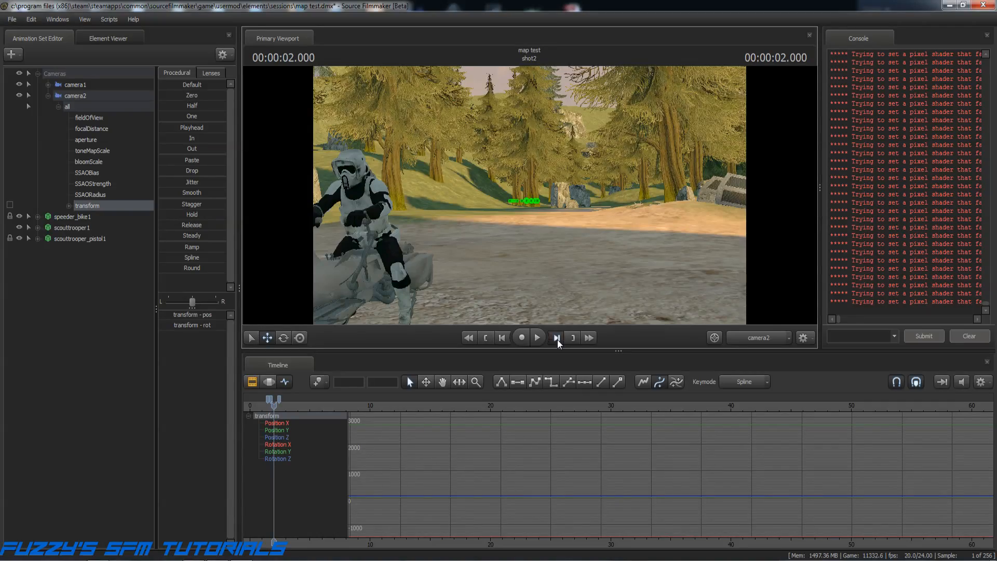
left_click(557, 338)
key("a")
mouse_move(553, 252)
left_mouse_down()
mouse_move(566, 244)
mouse_move(557, 252)
left_mouse_up()
key("w")
key("a")
key("a")
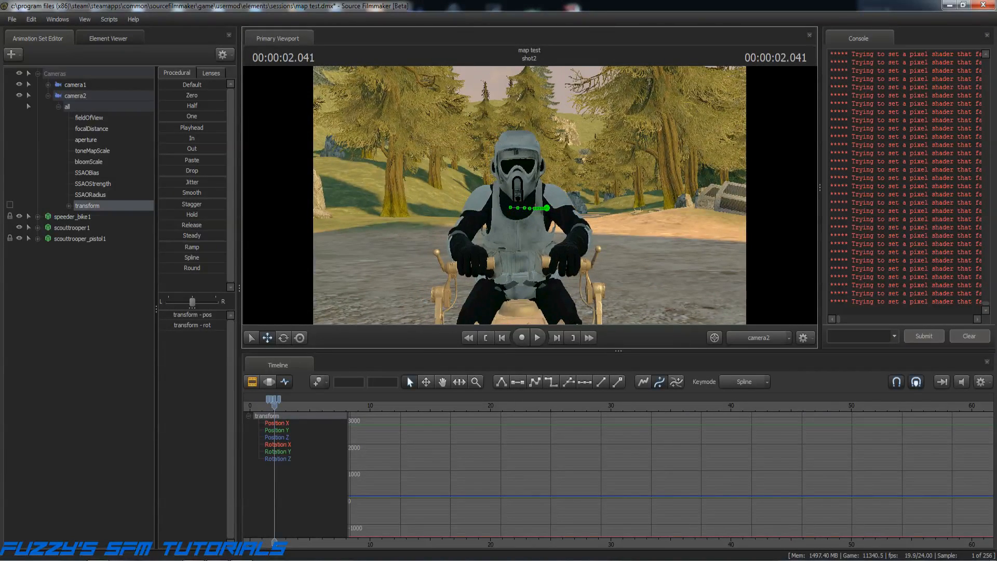
Bring camera2 closer at 00:00:02.041 and fine-tune its height to frame the scouttrooper from helmet to handlebars.
key("a")
key("w")
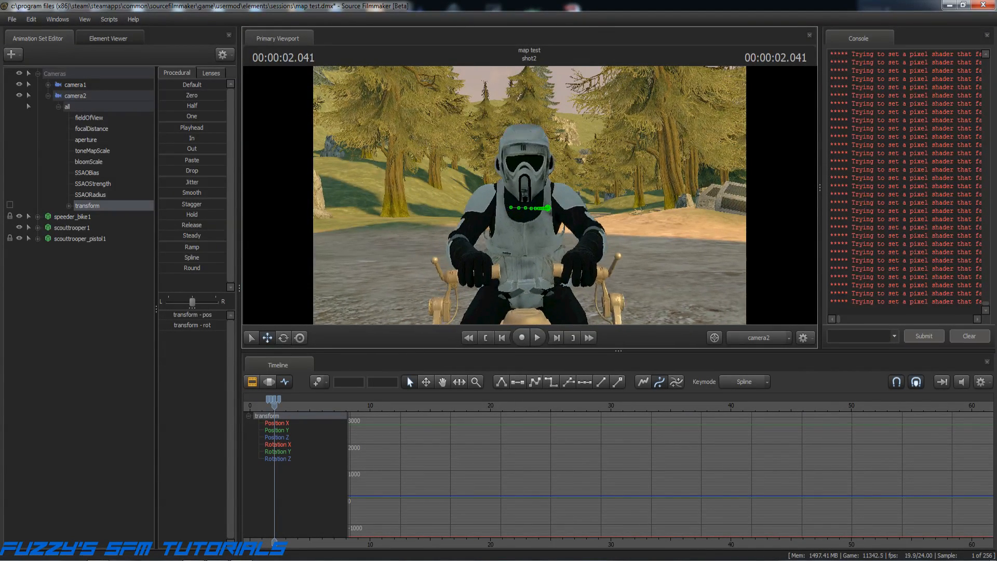
key("w")
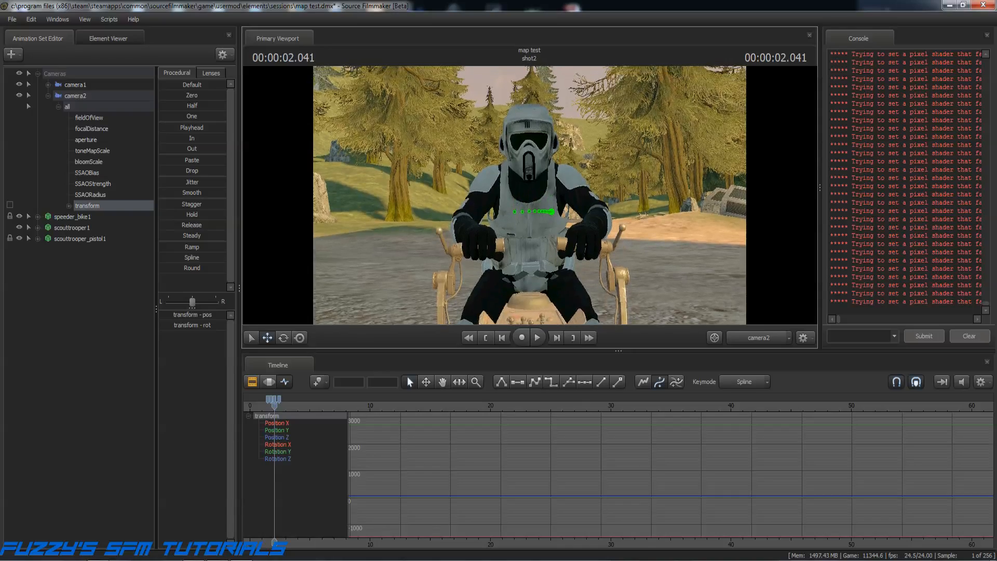
key("w")
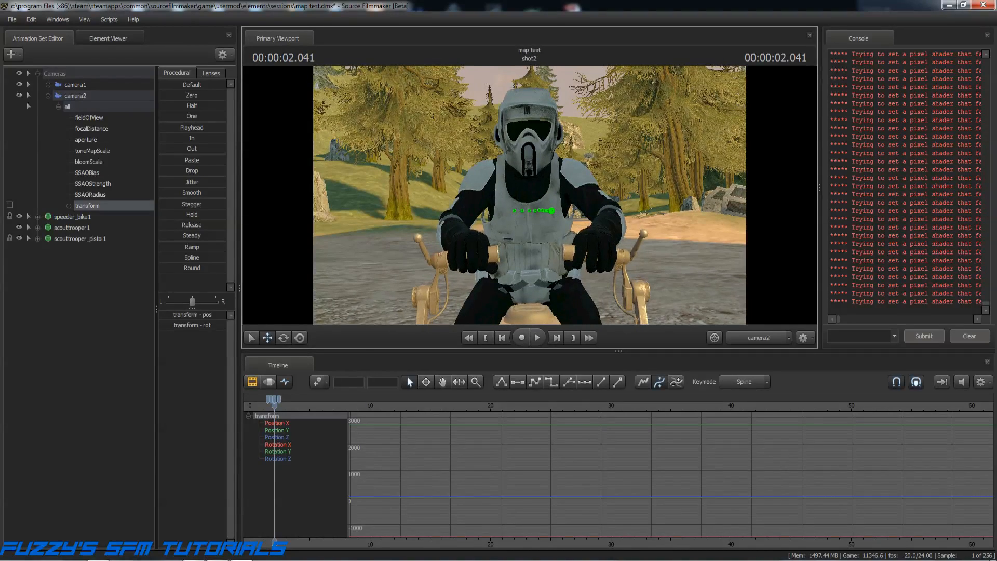
key("x")
key("x")
key("x")
key("x")
key("x")
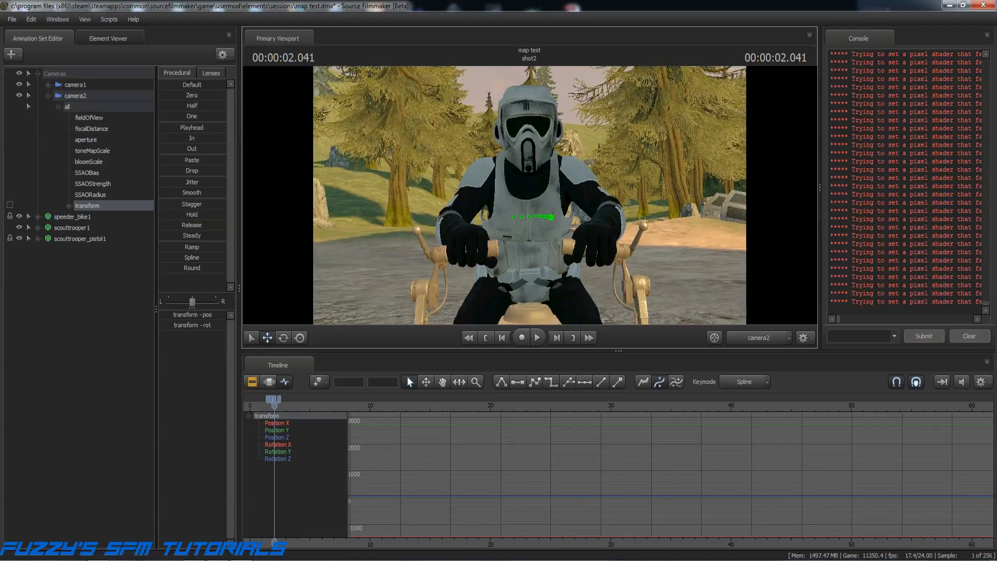
key("w")
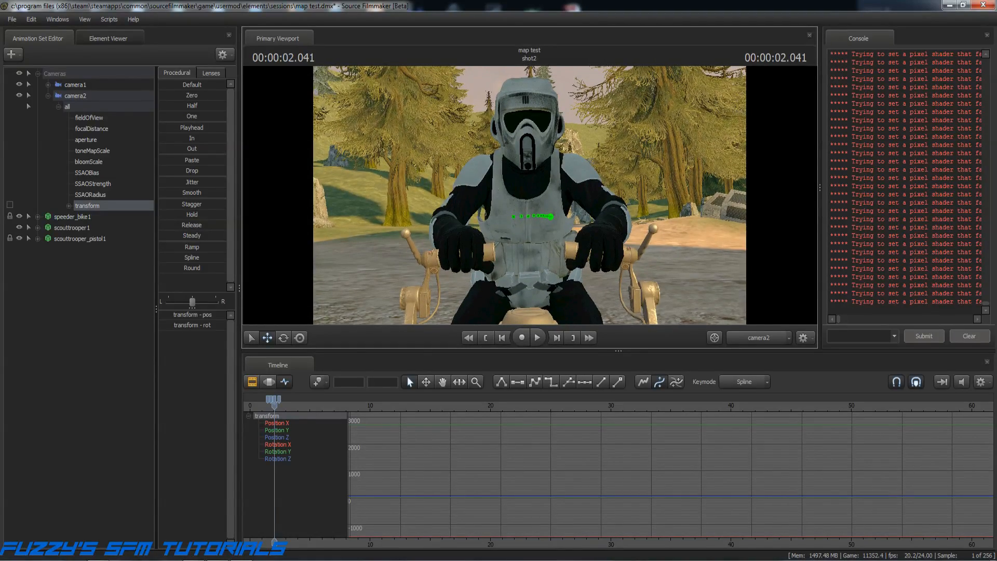
key("s")
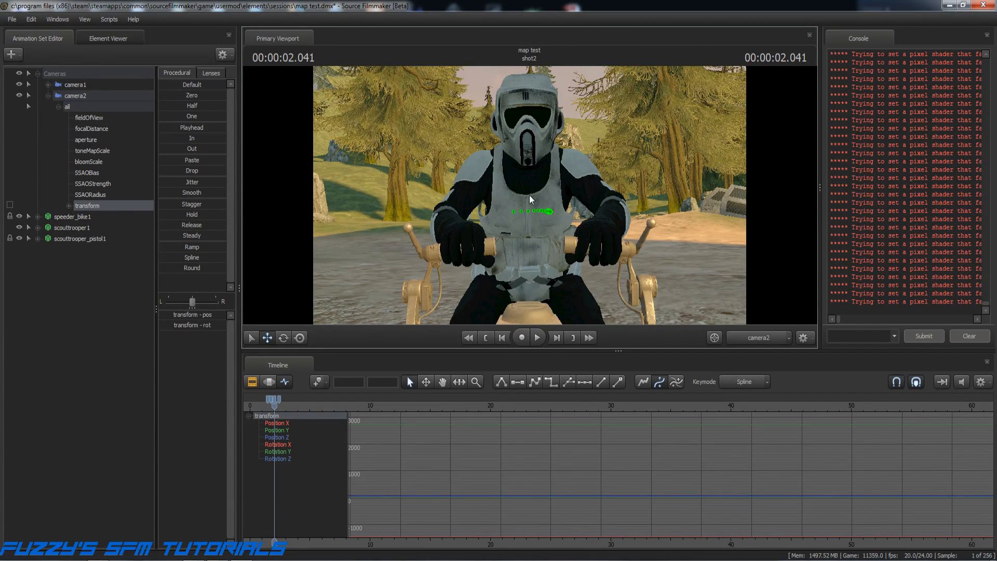
Advance to 00:00:02.208 and try to move camera2's last transform keyframe to that frame.
left_click(556, 337)
left_click(556, 338)
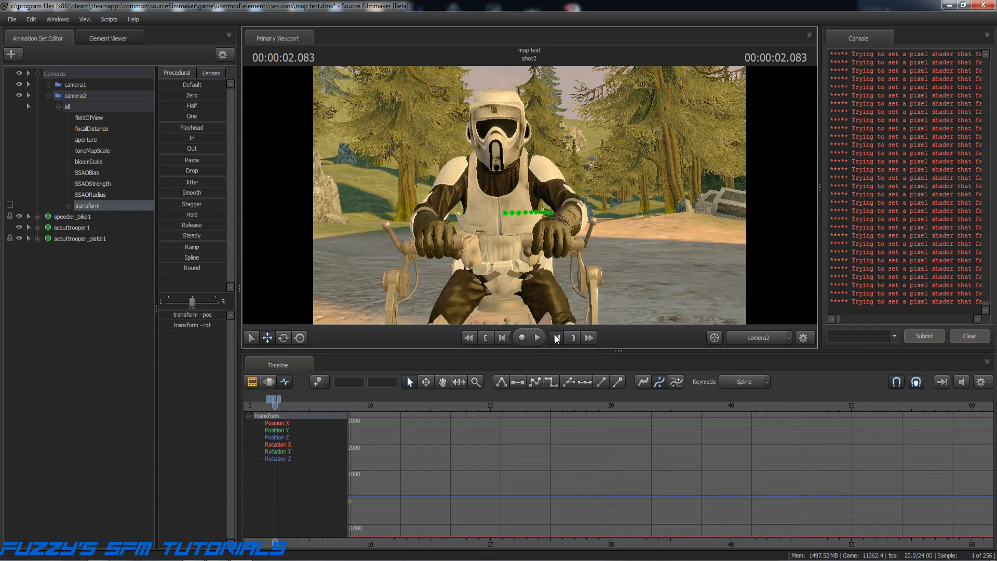
left_click(556, 337)
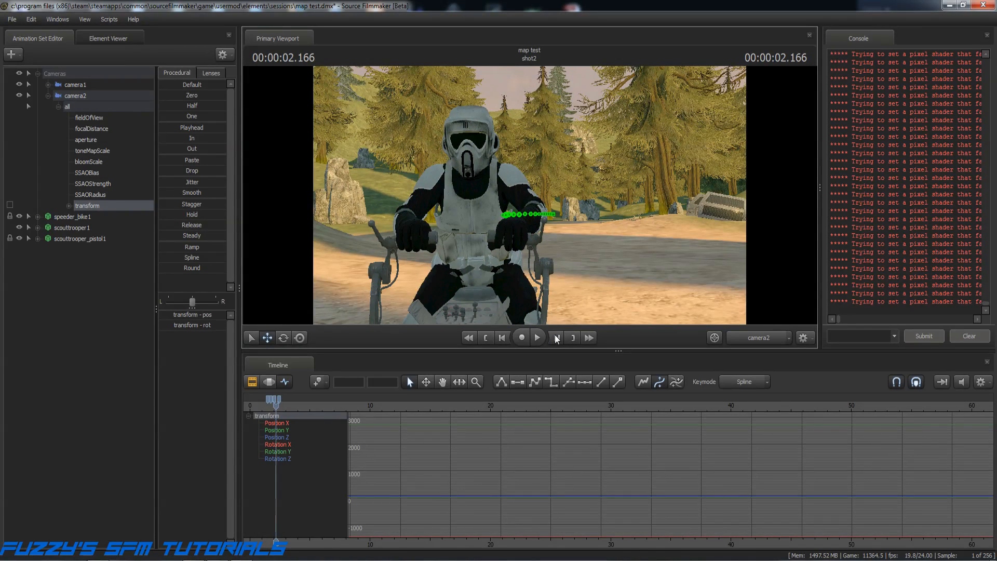
left_click(556, 337)
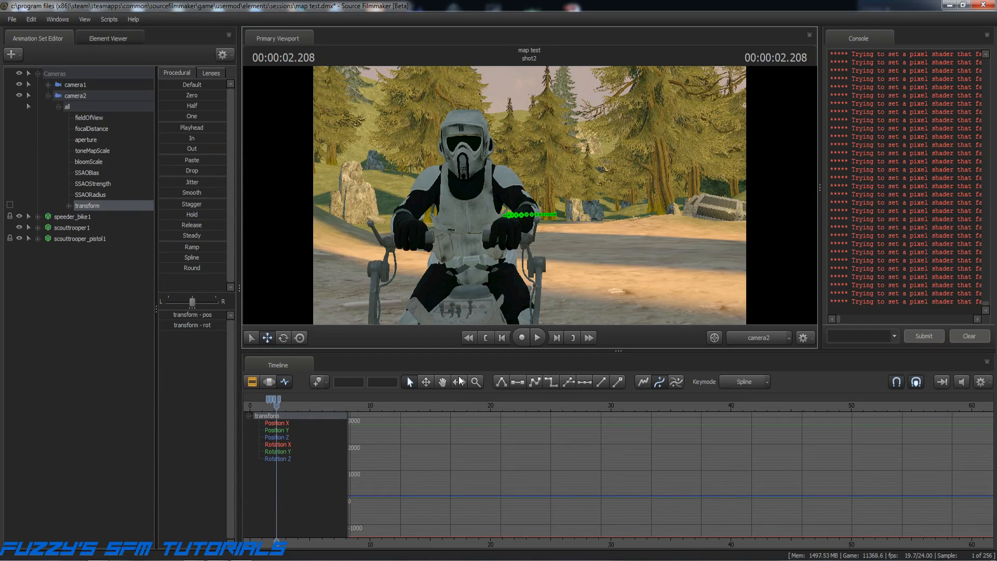
left_click_drag(278, 398, 276, 399)
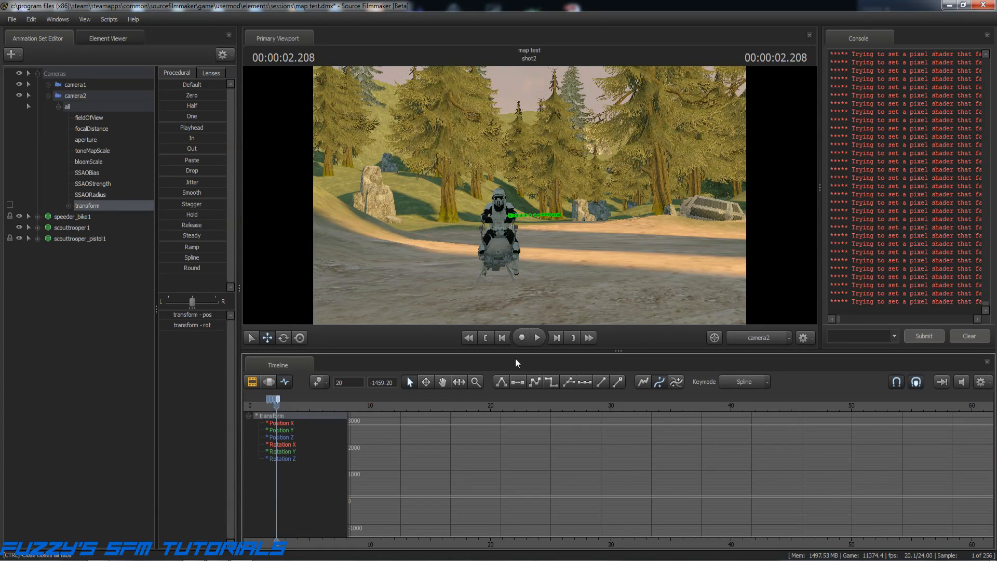
Step frame by frame from 00:00:02.208 to shot2's last frame at 00:00:02.458 to check the scouttrooper's framing.
left_click(552, 339)
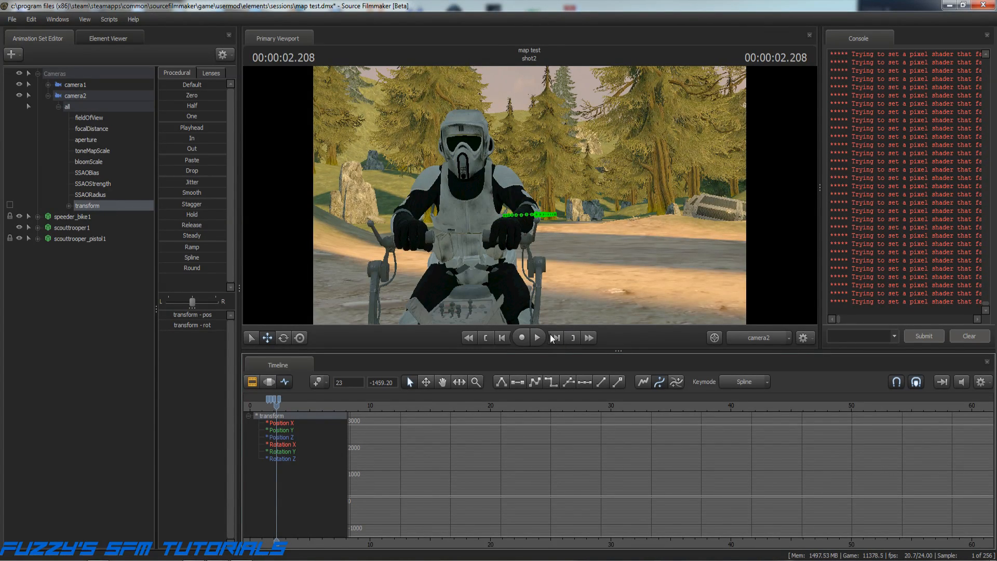
left_click(555, 339)
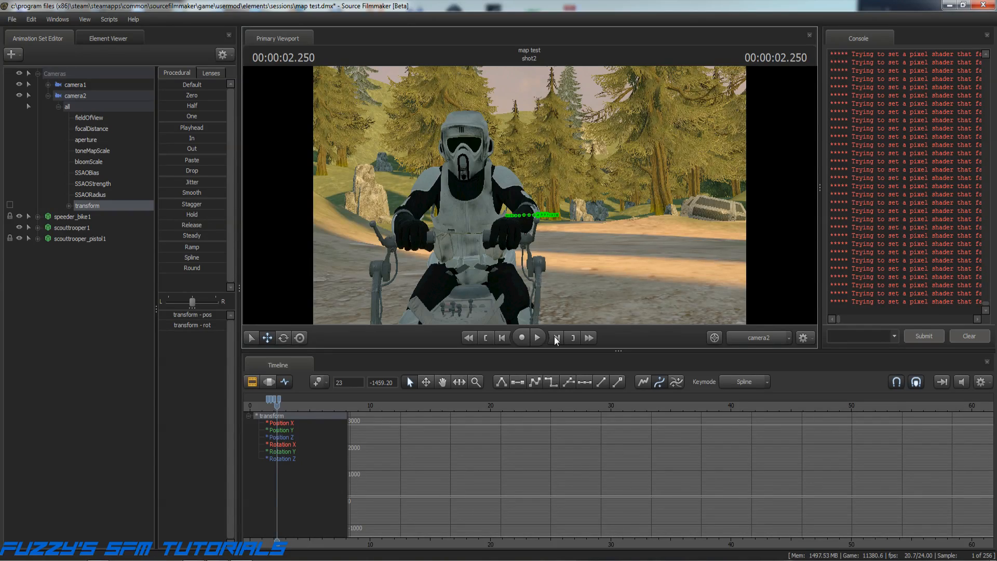
left_click(555, 339)
left_click(555, 338)
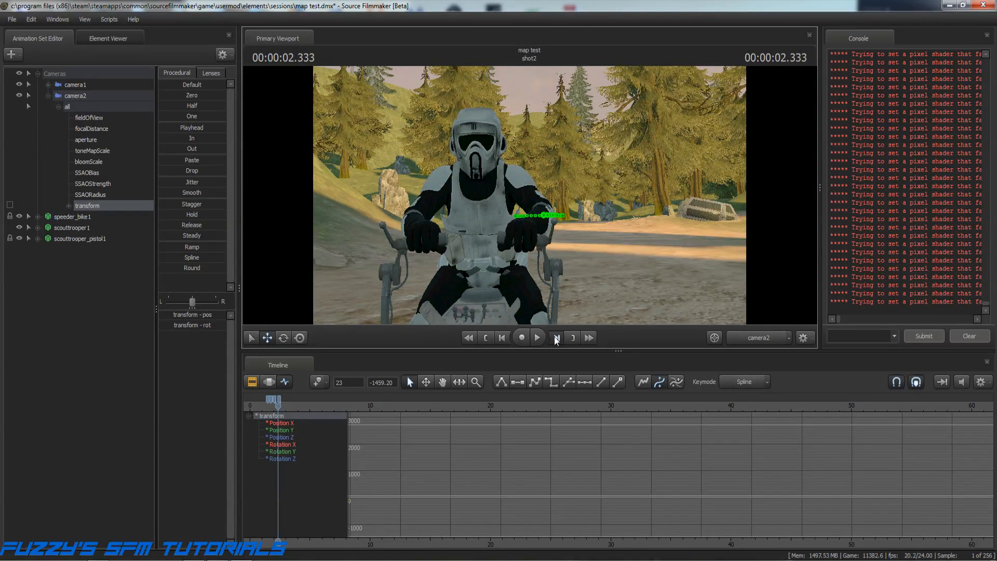
left_click(555, 339)
left_click(555, 339)
left_click(554, 338)
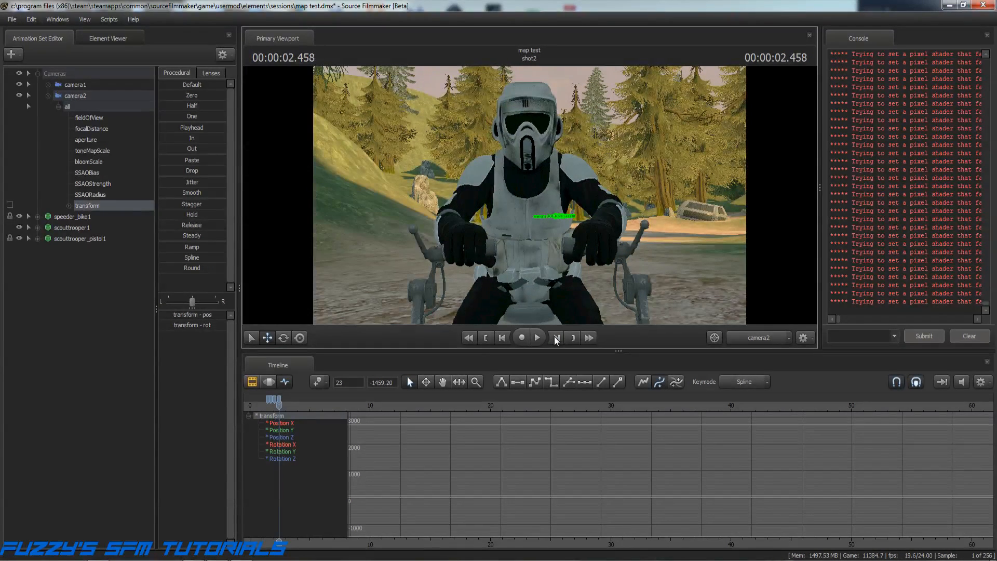
Go back to 00:00:02.250 and reposition camera2 head-on to the scouttrooper, close up and centred from helmet to handlebars.
left_click(505, 337)
left_click(504, 337)
left_click(503, 338)
left_click(503, 338)
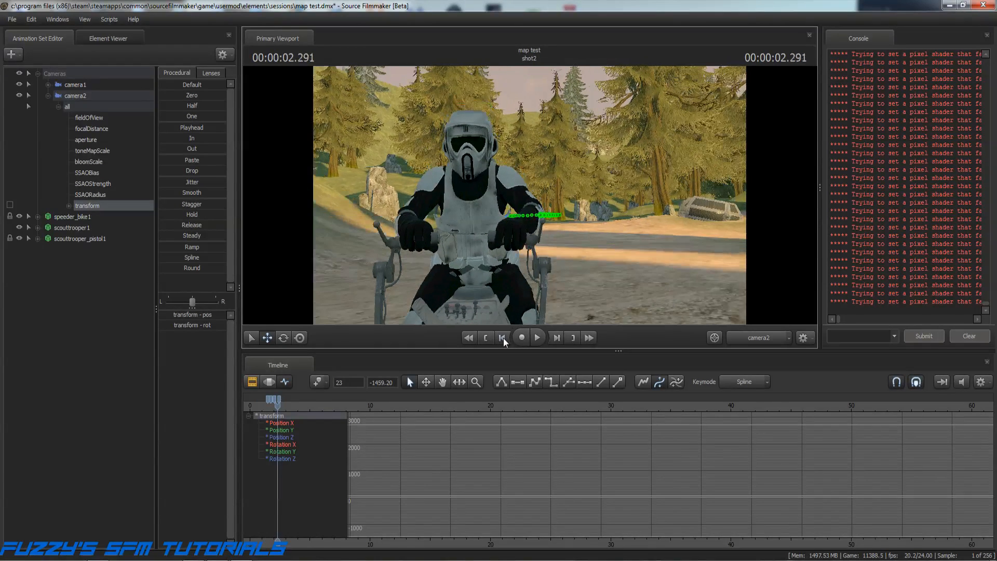
left_click(503, 338)
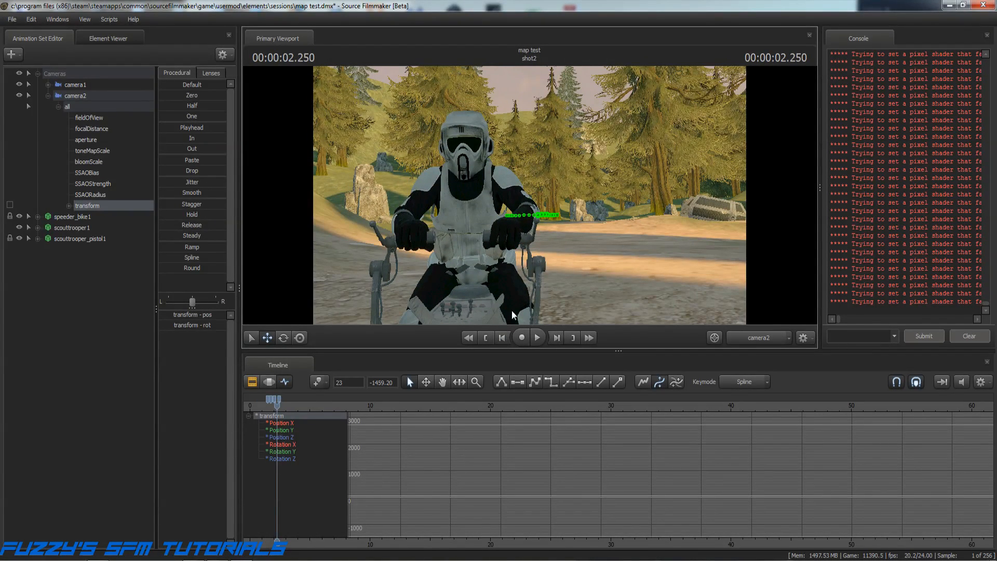
mouse_move(545, 295)
left_mouse_down()
mouse_move(563, 295)
mouse_move(548, 290)
mouse_move(544, 299)
left_mouse_up()
key("a")
key("w")
key("d")
key("x")
key("w")
key("w")
key("z")
key("s")
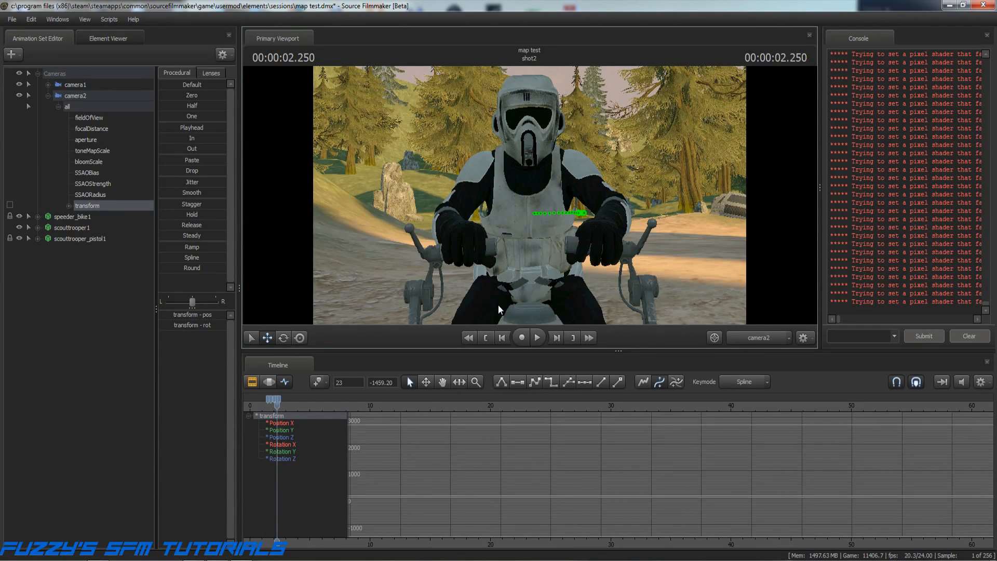
Step frame by frame from 00:00:02.250 into shot4 to check camera2's framing over the end of shot2.
left_click(556, 338)
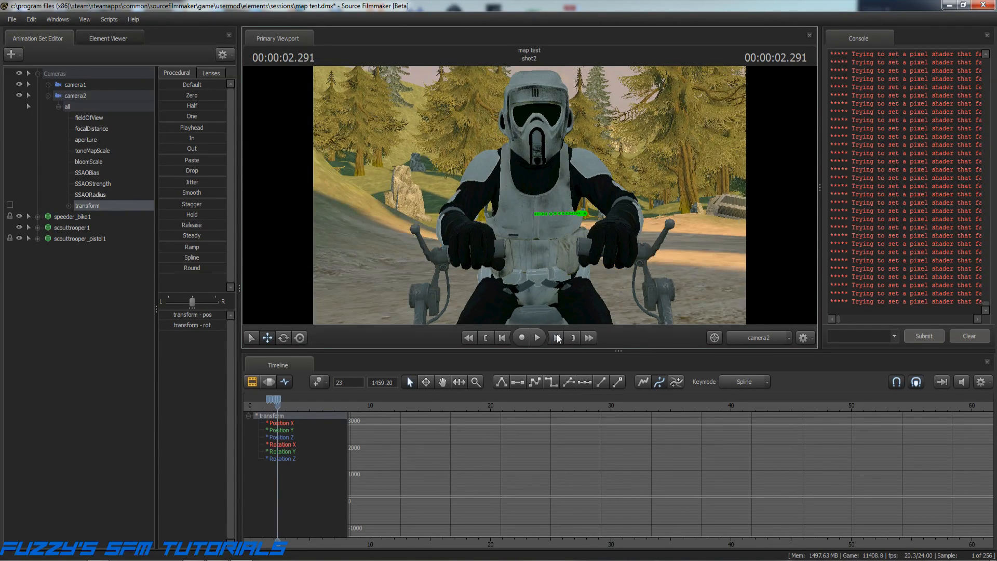
left_click(556, 337)
left_click(557, 338)
left_click(557, 337)
left_click(557, 337)
left_click(556, 338)
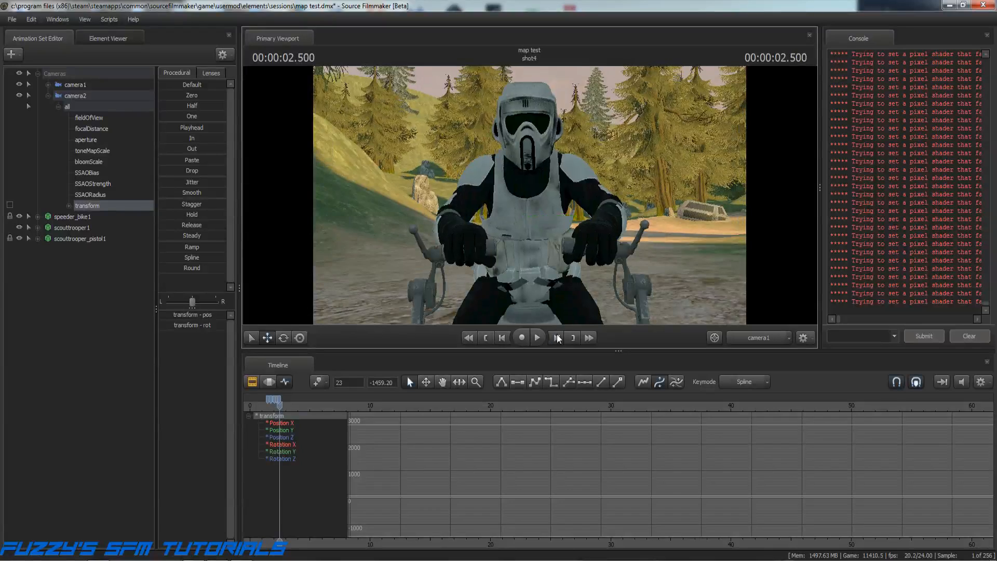
left_click(556, 338)
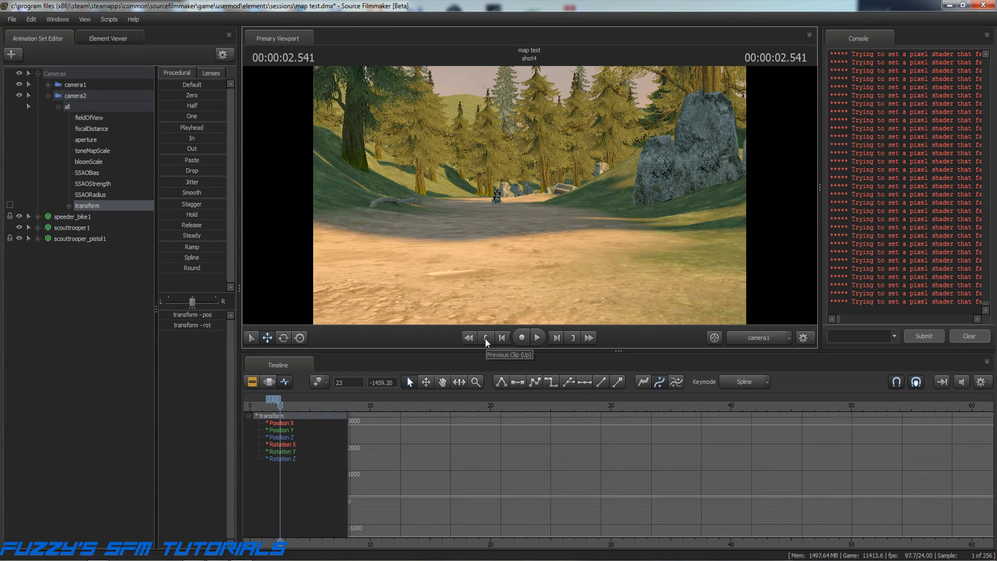
Play shot2 from 00:00:01.500 into shot4 to check the re-keyed camera2 motion.
left_click(484, 338)
left_click(485, 338)
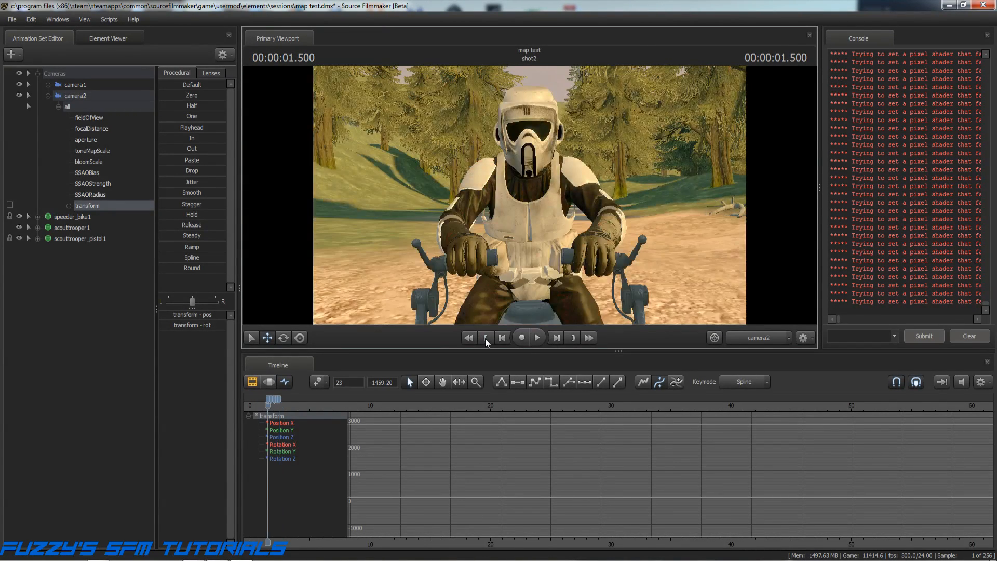
left_click(536, 339)
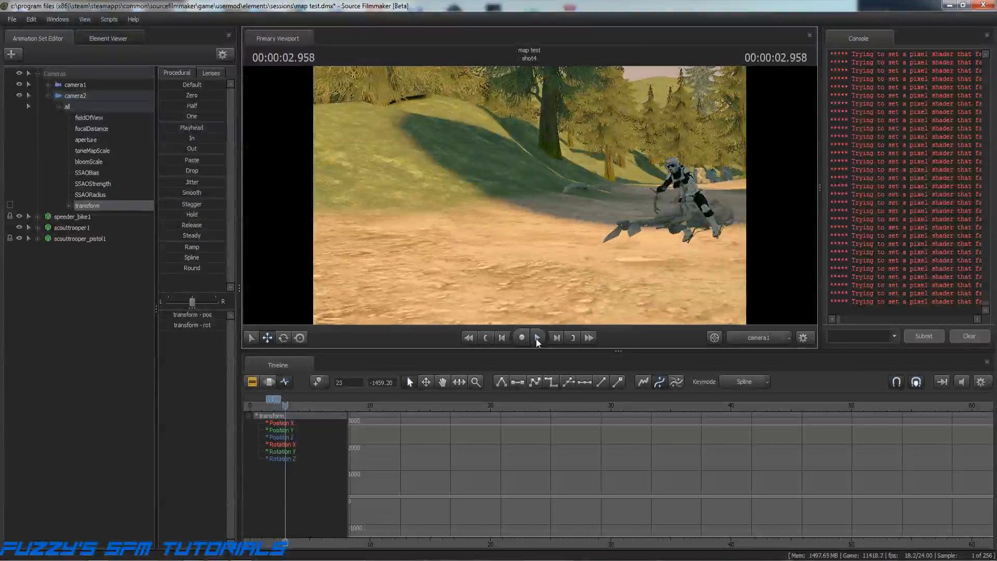
Return shot by shot to the start of shot1 at 00:00:00.000.
left_click(484, 338)
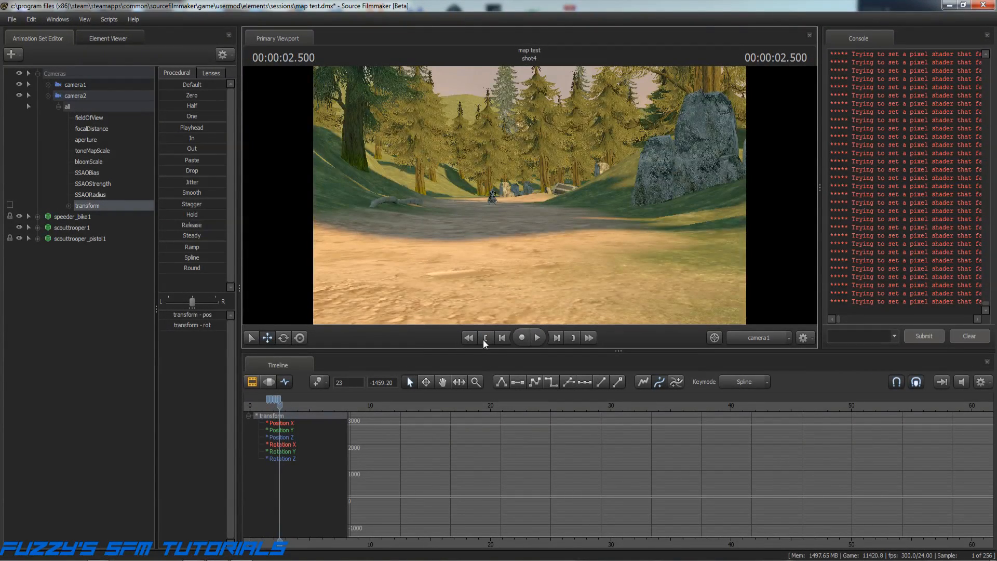
left_click(489, 338)
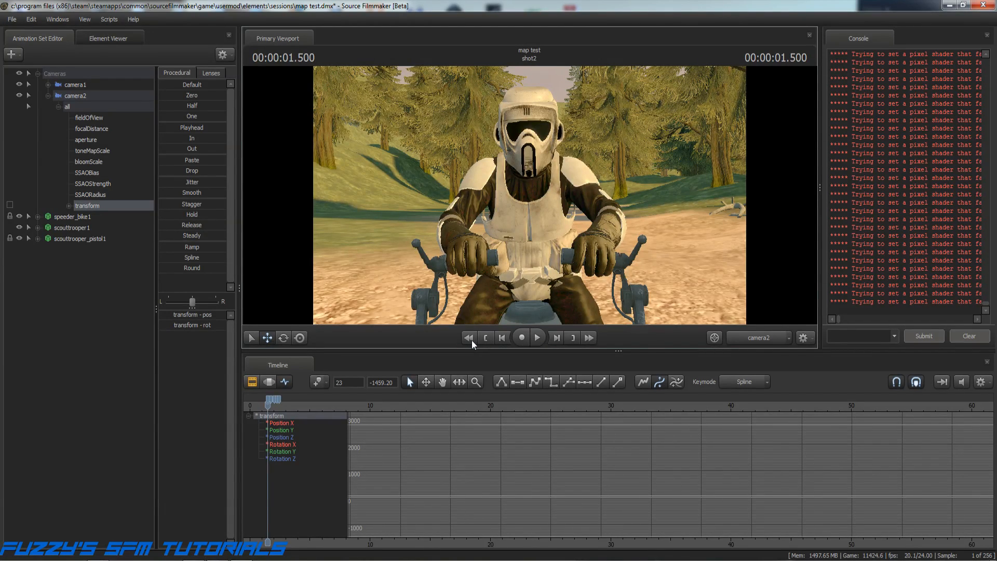
left_click(491, 340)
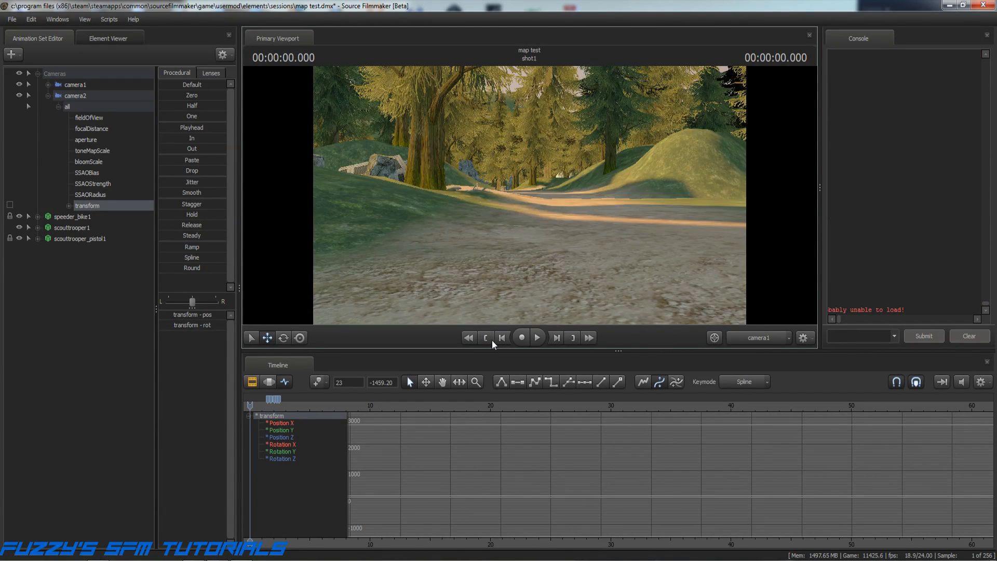
Play the sequence from 00:00:00.000 into shot4, return to the earlier shots and replay to check camera2's motion in shot2.
left_click(534, 338)
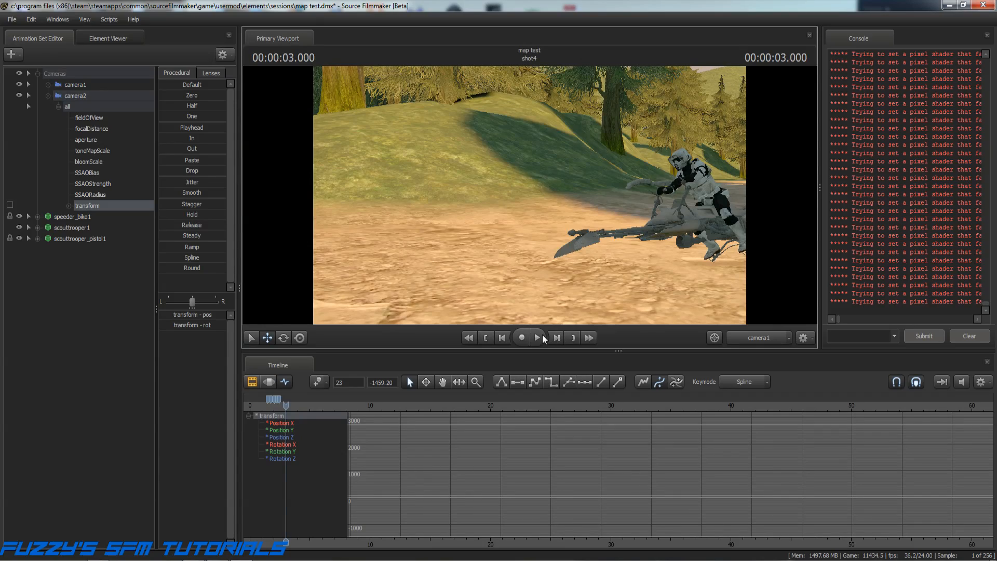
left_click(485, 337)
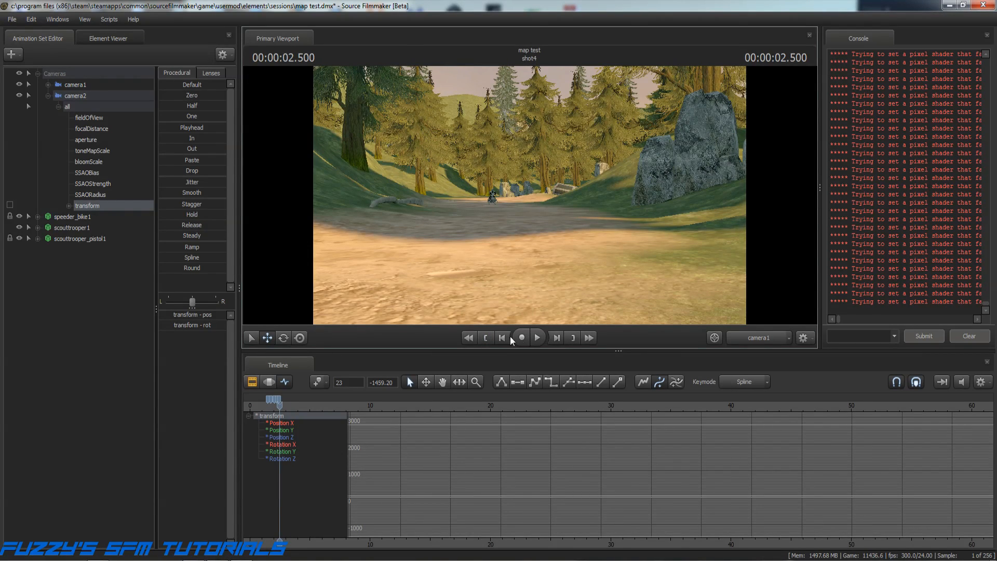
left_click(485, 337)
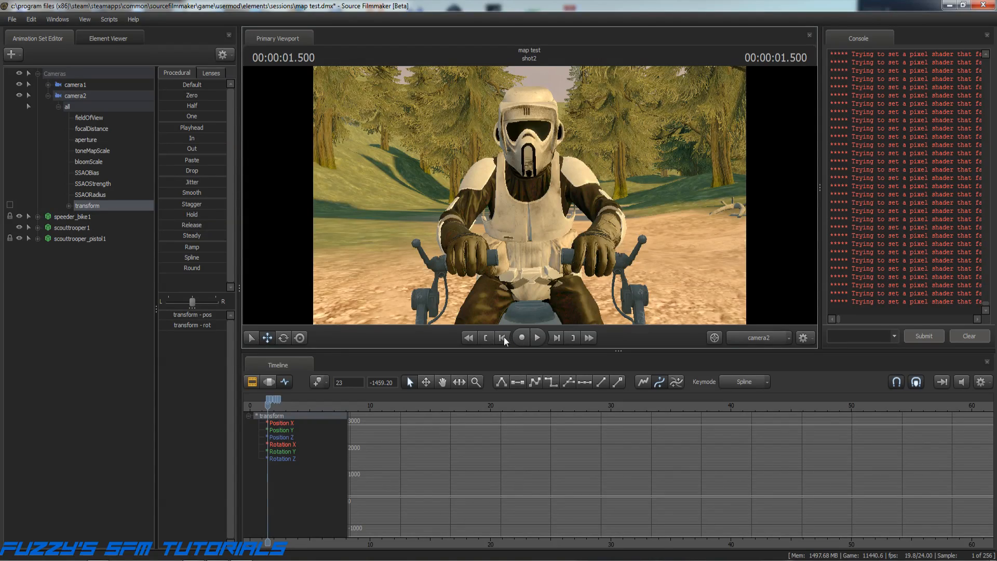
left_click(484, 337)
left_click(535, 338)
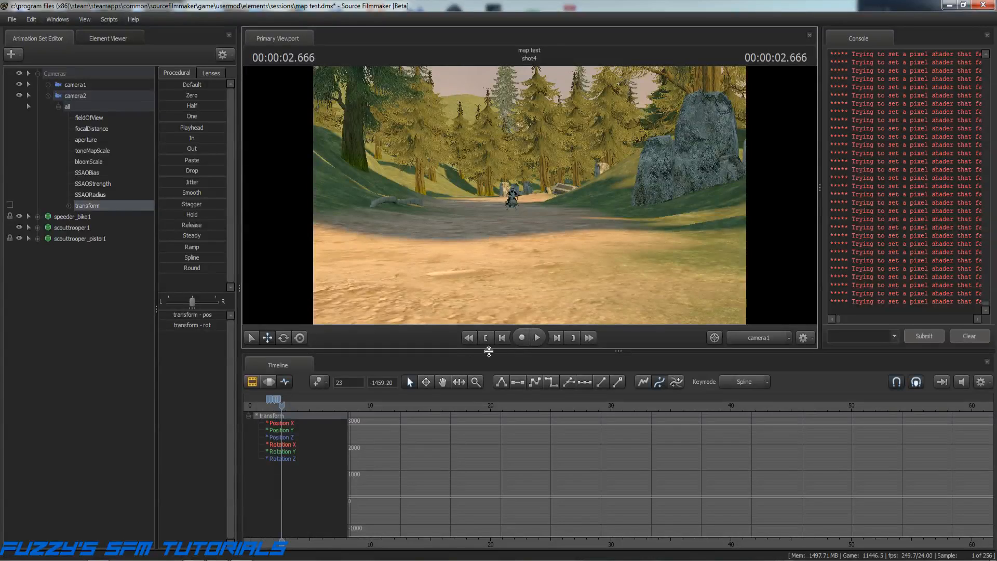
Step back frame by frame from shot4 through shot2 to 00:00:01.916, checking how camera2 frames the scouttrooper.
left_click(501, 338)
left_click(501, 338)
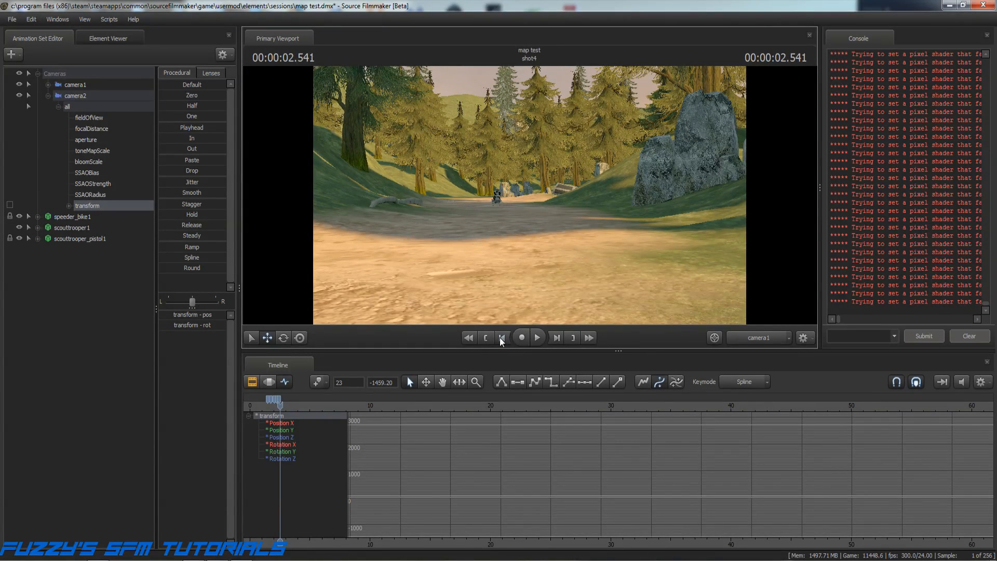
left_click(501, 338)
left_click(501, 338)
left_click(501, 338)
left_click(501, 338)
left_click(501, 338)
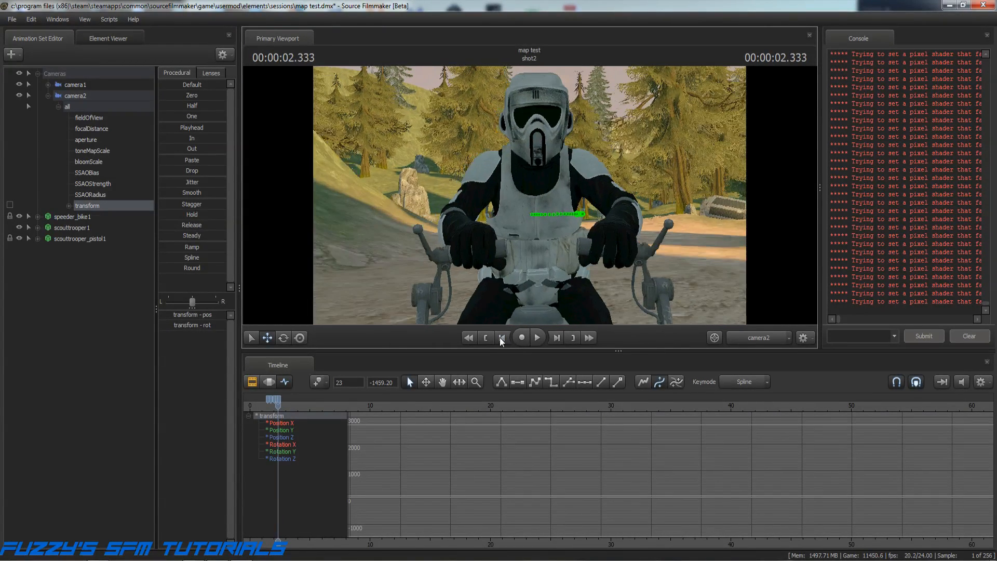
left_click(501, 338)
left_click(501, 338)
left_click(501, 338)
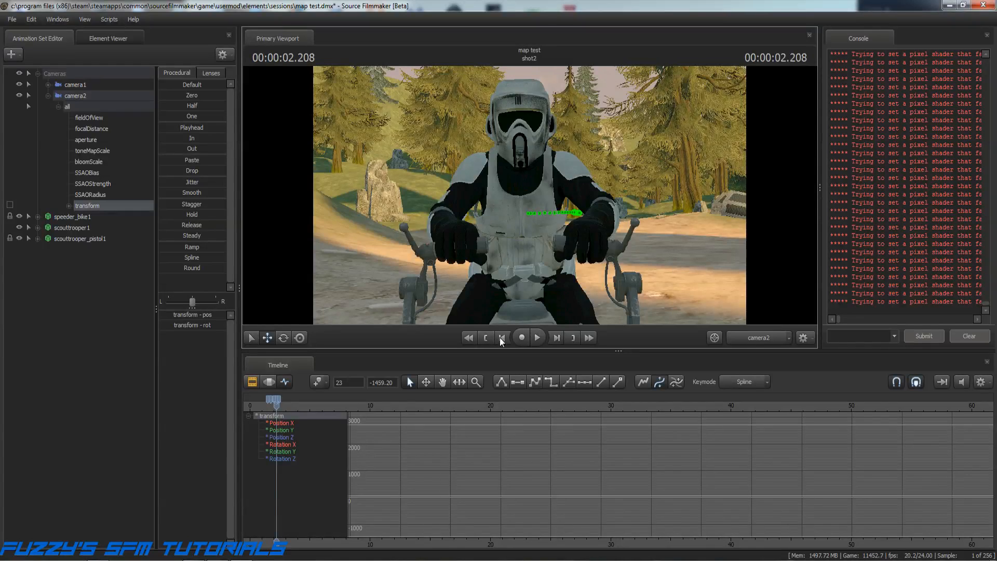
scroll(287, 409, "up", 5)
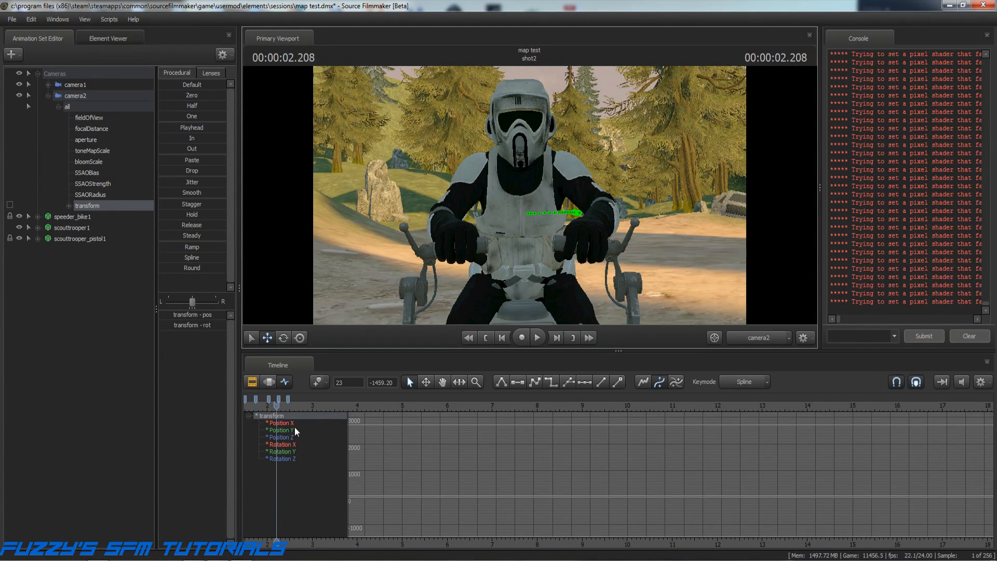
left_click(501, 337)
left_click(500, 337)
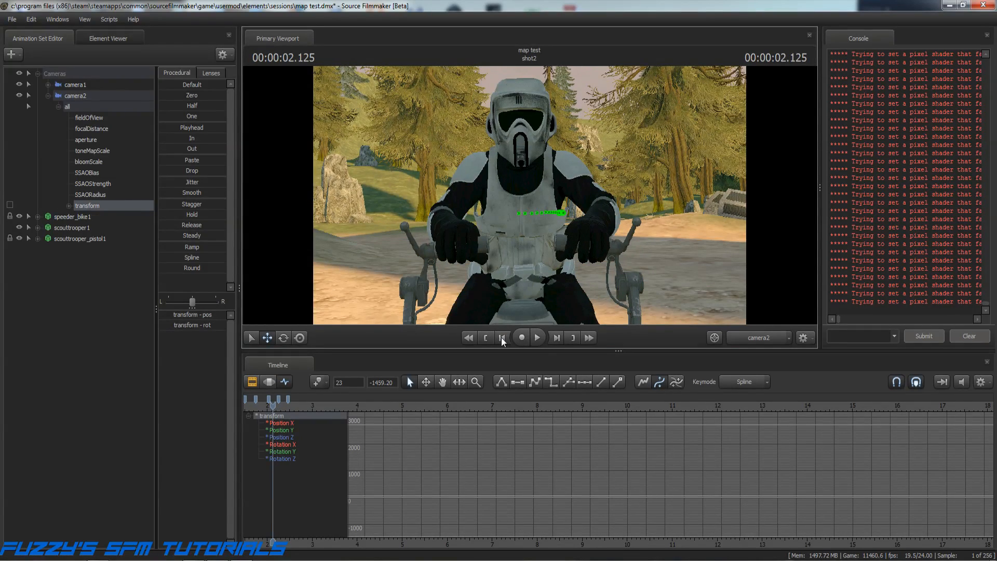
left_click(501, 337)
left_click(501, 338)
left_click(501, 337)
left_click(501, 338)
left_click(500, 338)
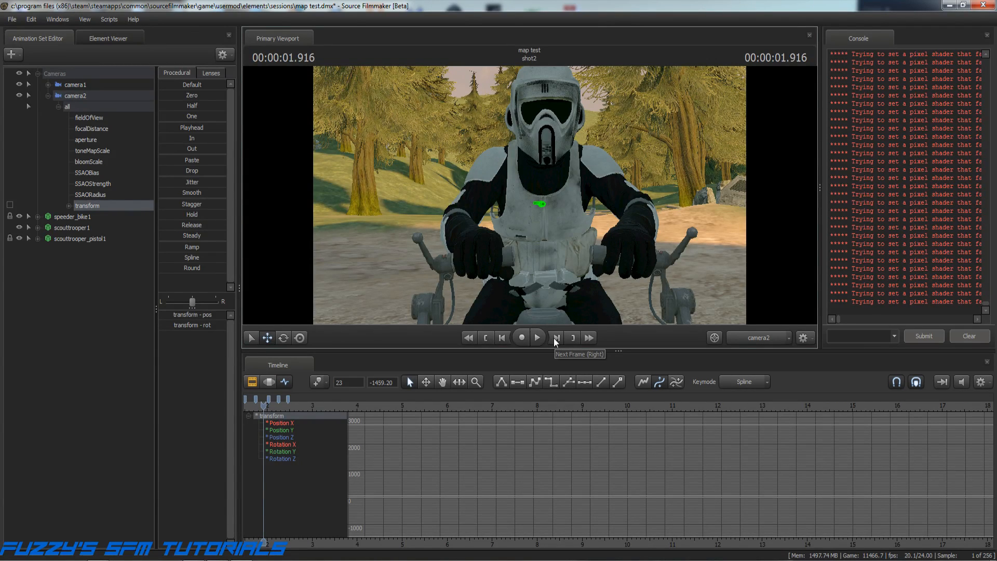
Key camera2 at 00:00:01.875, pulled back slightly and recentred head-on on the scouttrooper.
left_click(502, 339)
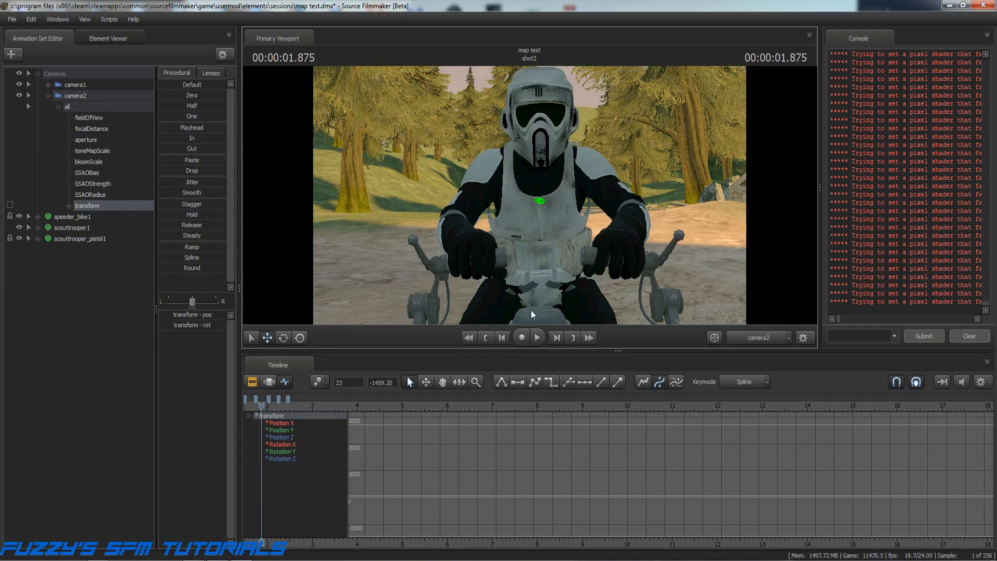
left_click_drag(541, 298, 548, 297)
key("s")
key("s")
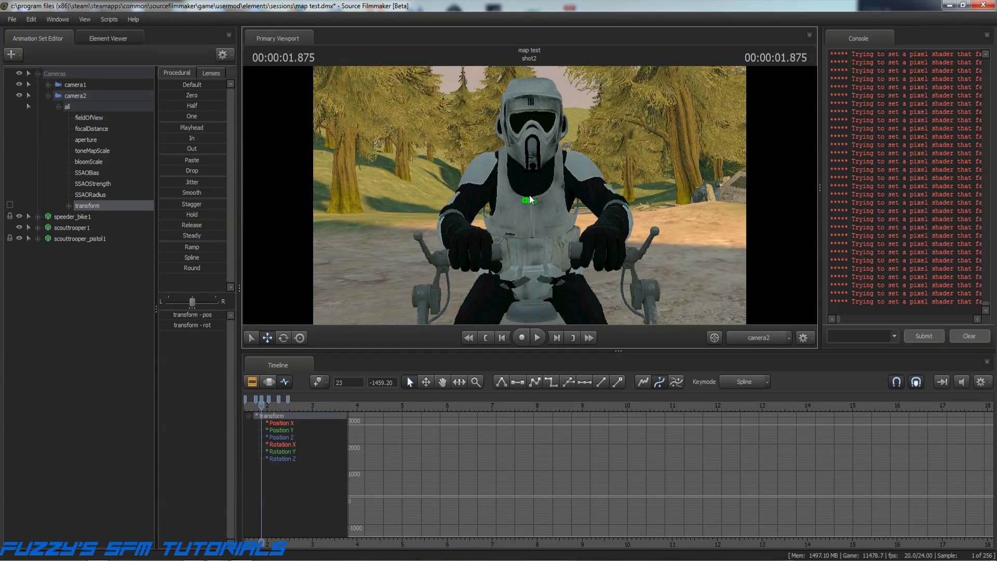
Go back to 00:00:01.625 and move camera2 closer to the scouttrooper, centring him in the frame.
left_click(501, 339)
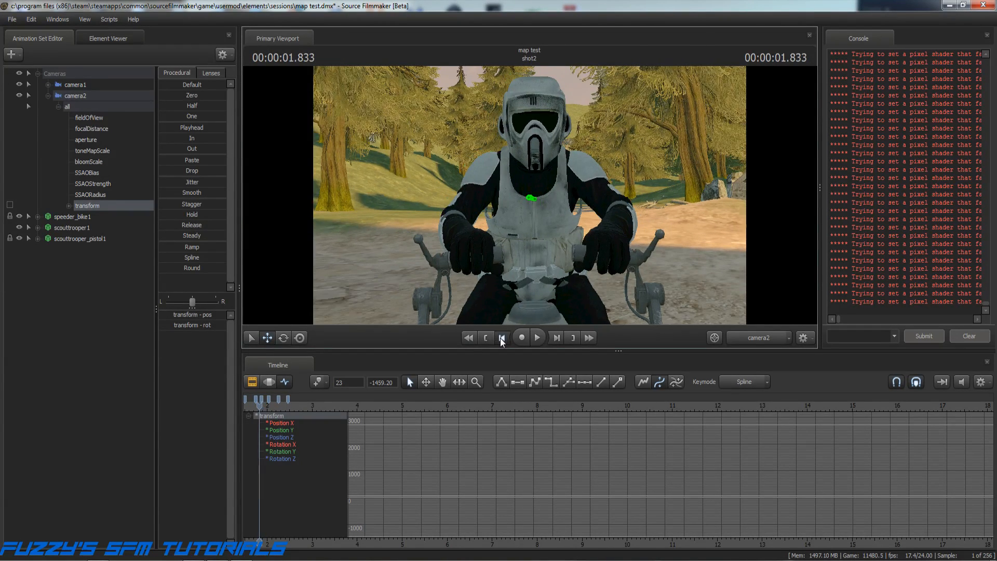
left_click(501, 339)
left_click(501, 338)
left_click(502, 338)
left_click(502, 338)
left_click(502, 338)
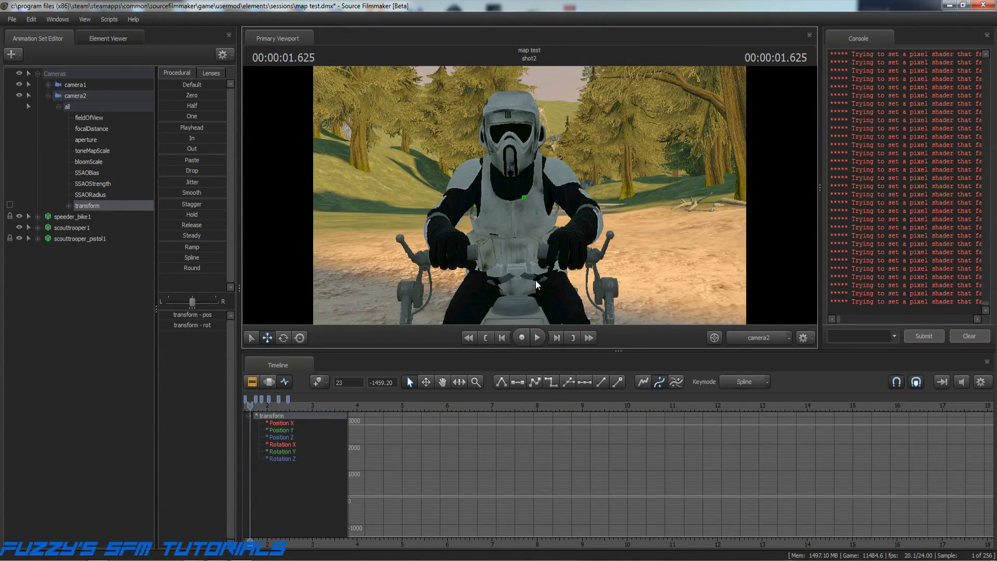
left_click_drag(544, 297, 535, 291)
key("w")
key("w")
key("w")
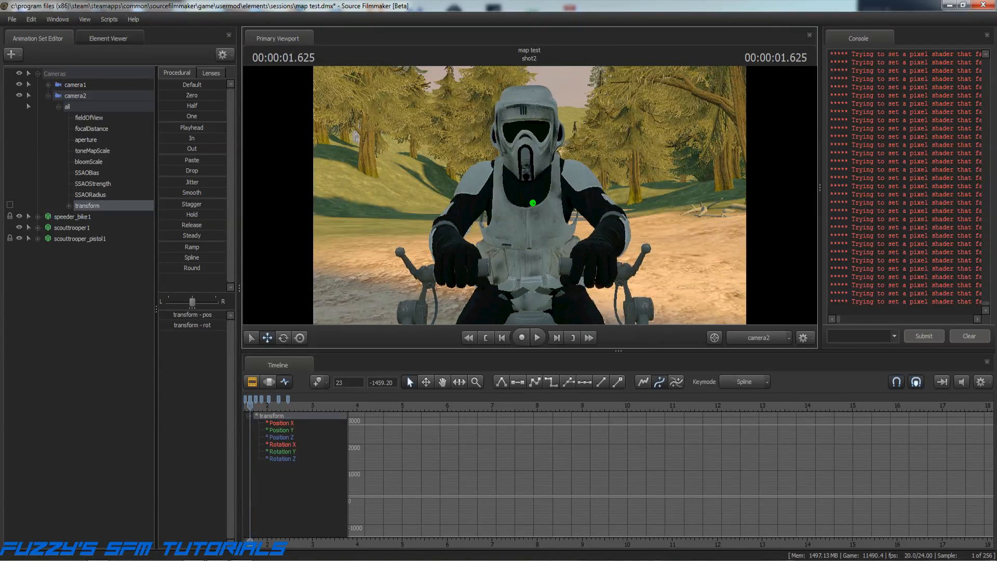
key("w")
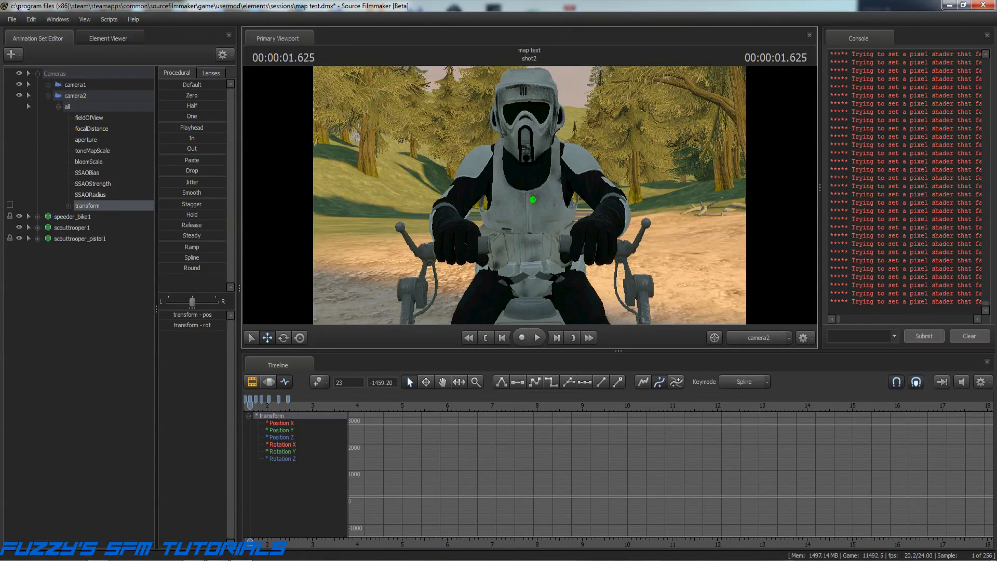
Fine-tune camera2's height at 00:00:01.625 so the scouttrooper's helmet and handlebars both fit in the frame.
key("z")
key("z")
key("z")
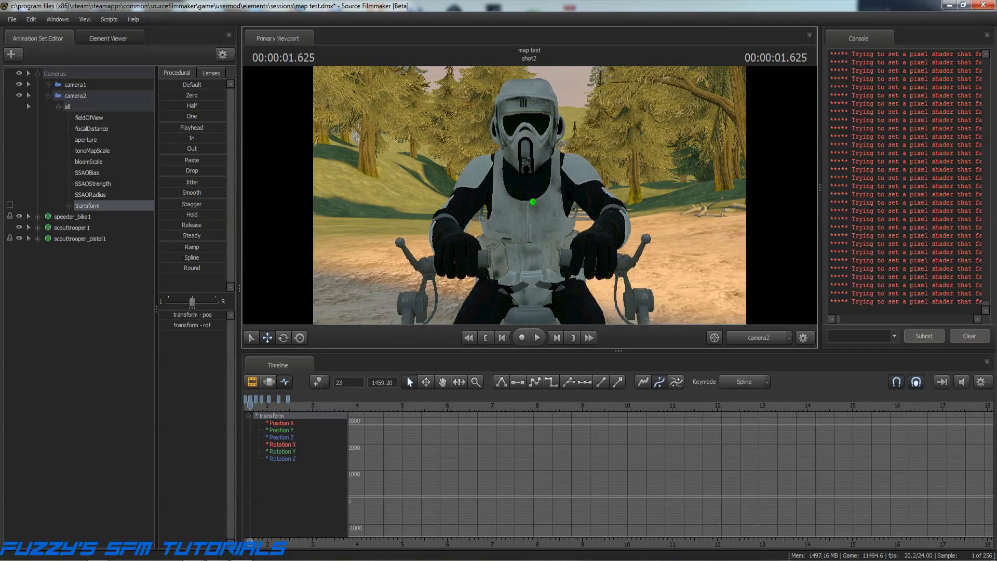
key("z")
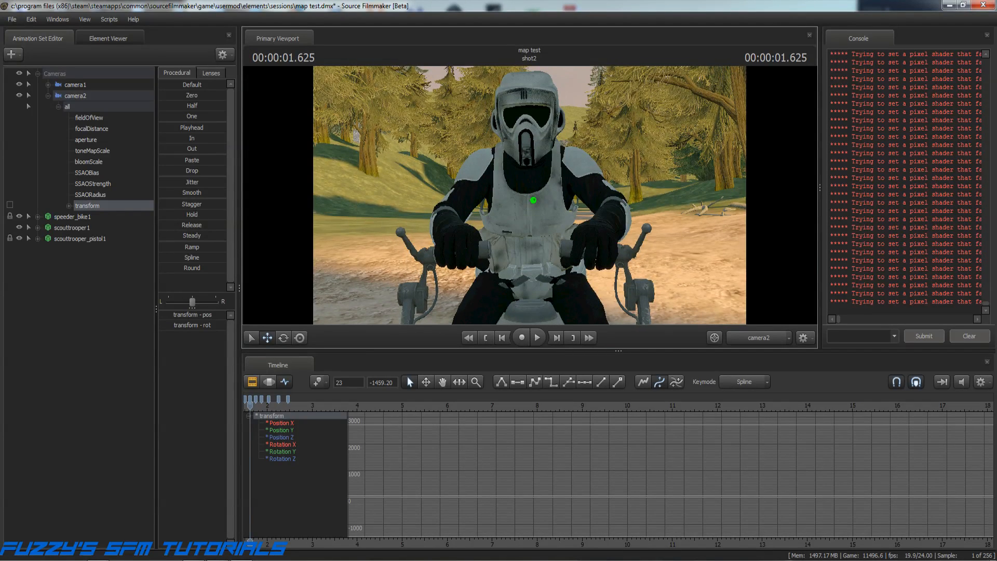
key("z")
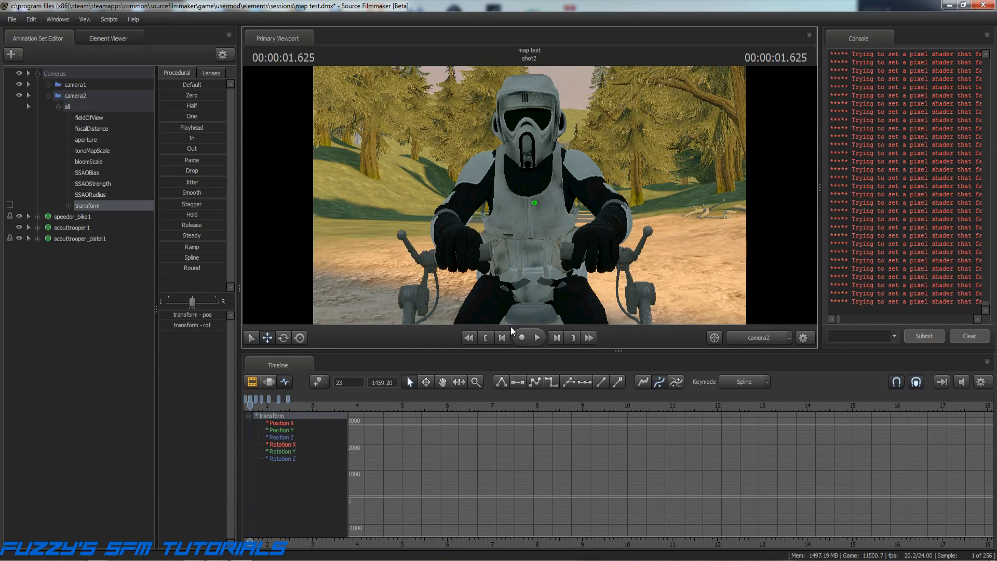
Go back to 00:00:01.458 and play through shot2, stopping near its end to check the updated camera2 motion.
left_click(502, 338)
left_click(502, 338)
left_click(502, 338)
left_click(502, 338)
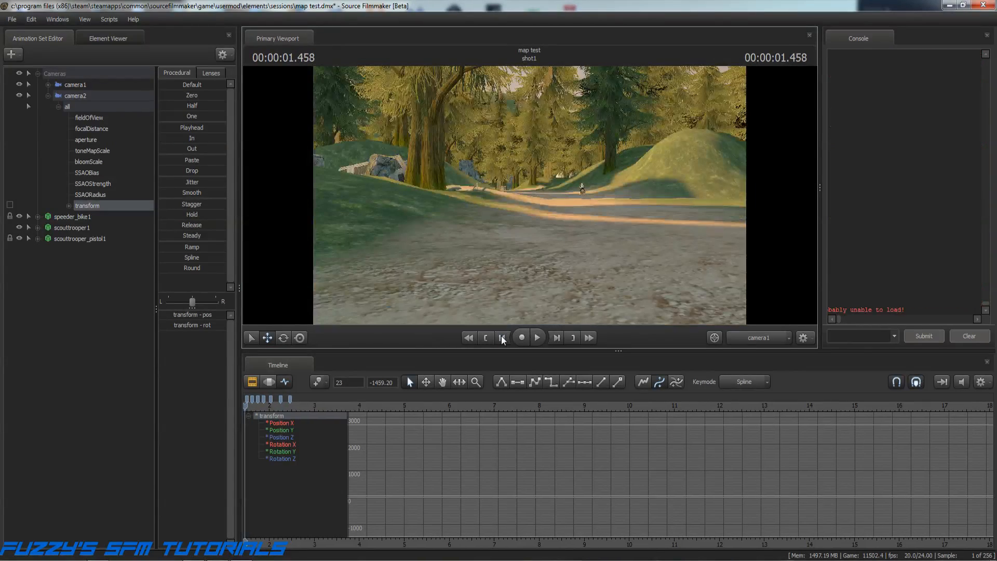
left_click(537, 338)
left_click(537, 338)
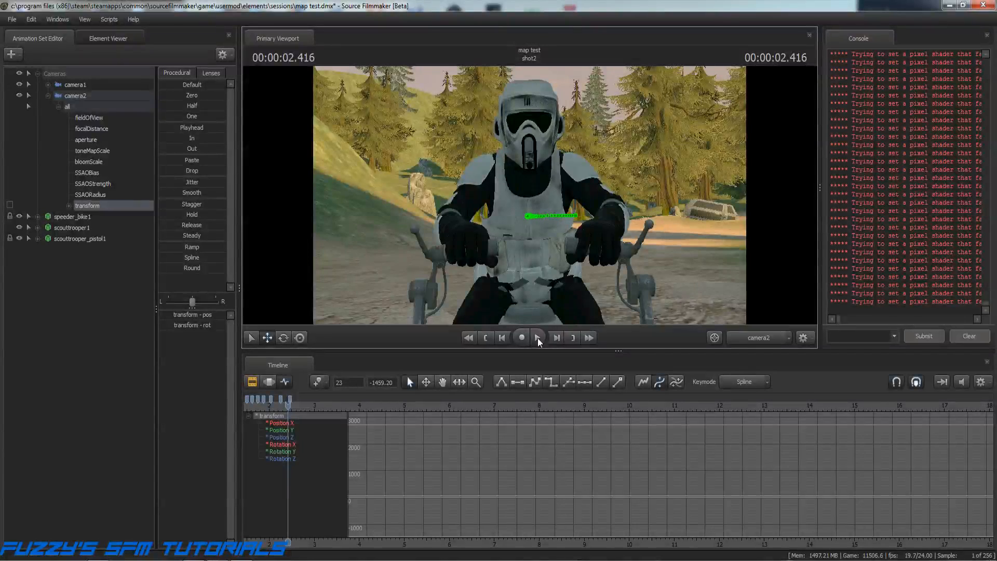
Key camera2 at 00:00:02.375, turned slightly to centre the scouttrooper head-on.
left_click(503, 337)
left_click(503, 337)
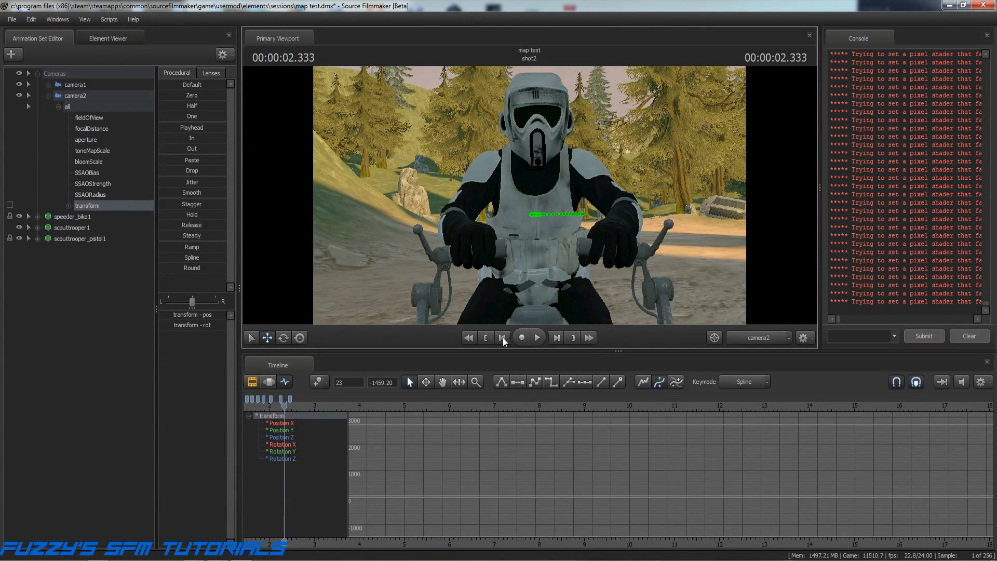
left_click(556, 338)
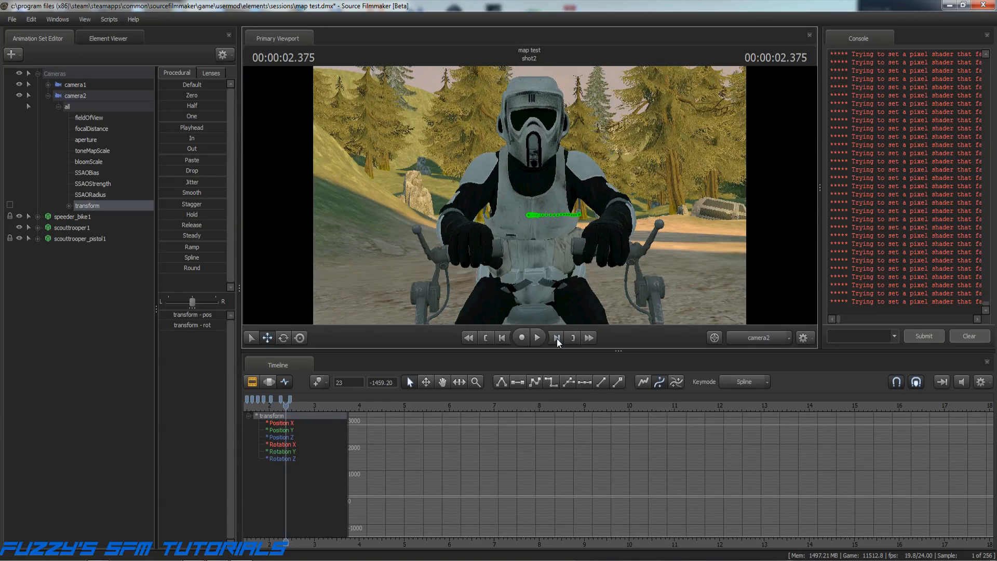
left_click_drag(541, 303, 548, 303)
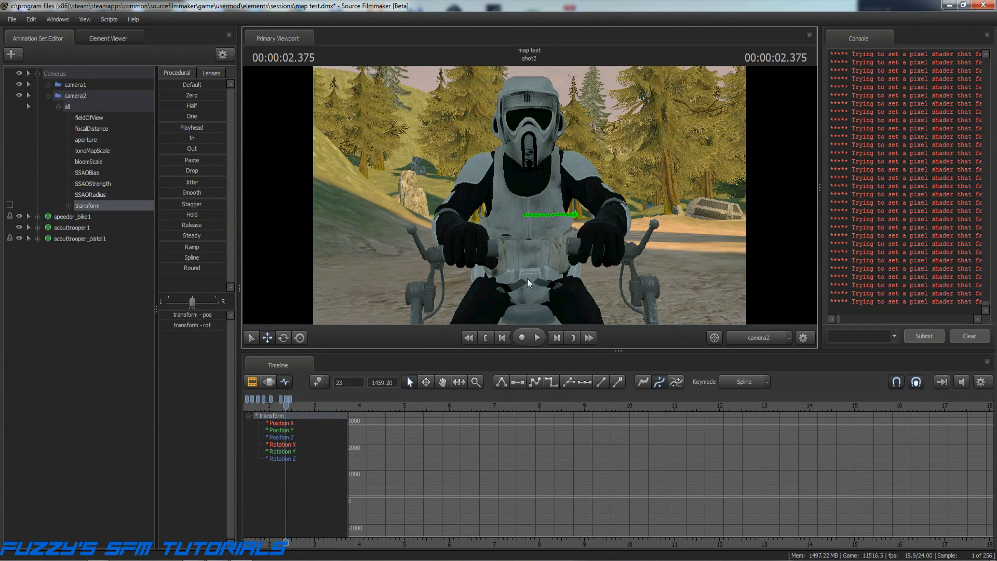
Go back to 00:00:02.125 and reposition camera2 head-on to the scouttrooper, close up and centred from helmet to handlebars.
left_click(502, 338)
left_click(502, 338)
left_click(502, 338)
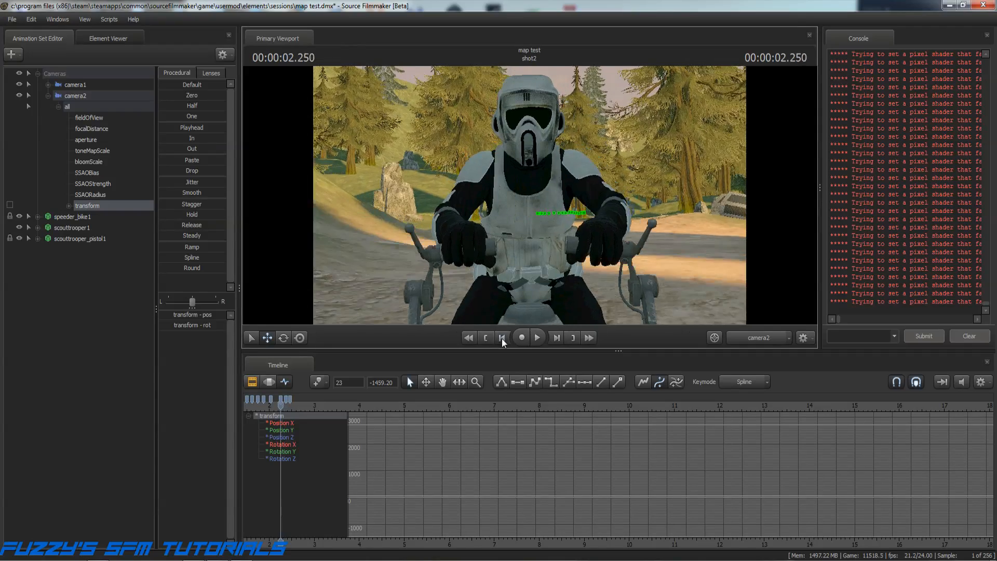
left_click(502, 338)
left_click(502, 337)
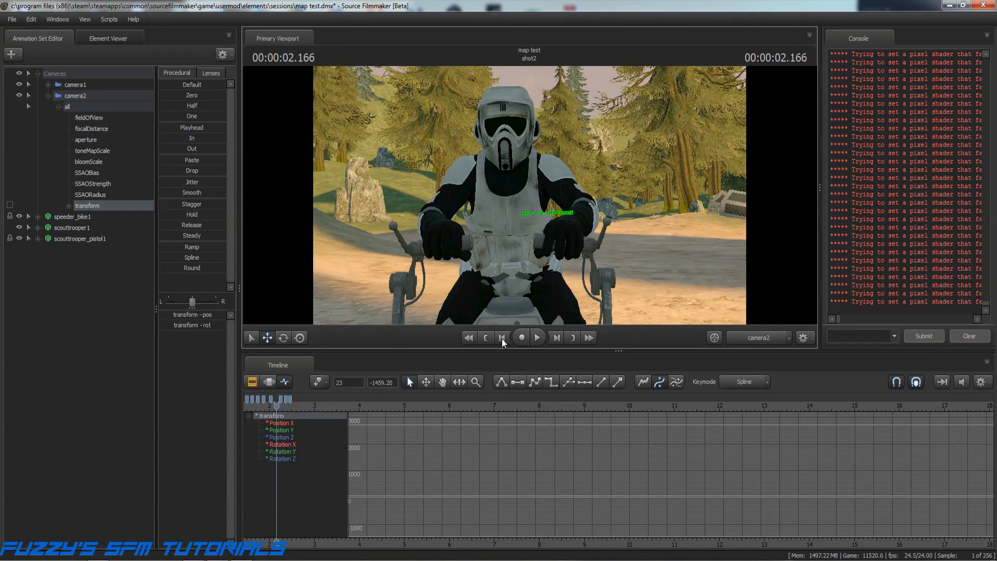
left_click(501, 338)
mouse_move(539, 285)
left_mouse_down()
mouse_move(526, 278)
mouse_move(537, 281)
left_mouse_up()
key("a")
key("w")
key("x")
key("s")
key("s")
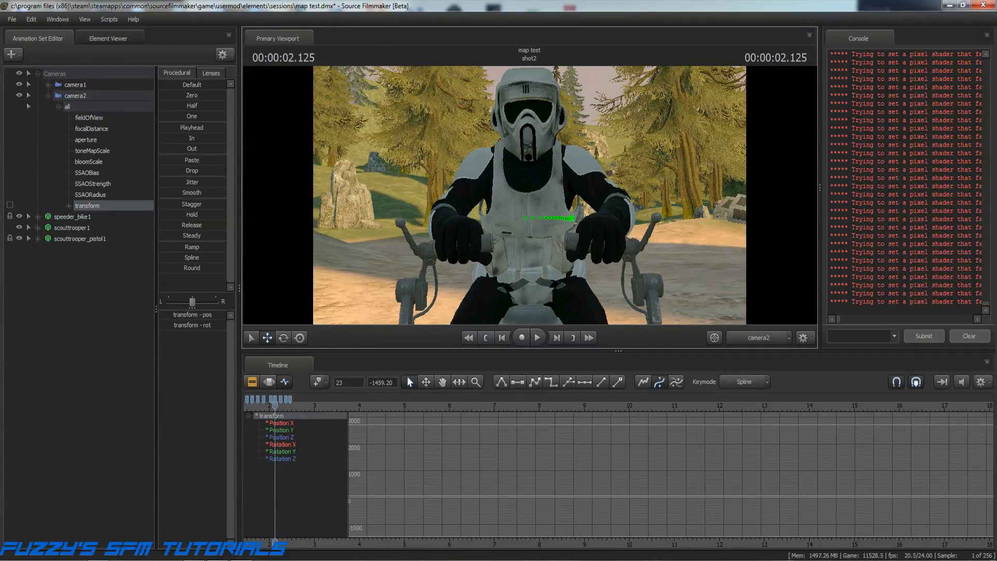
key("s")
key("s")
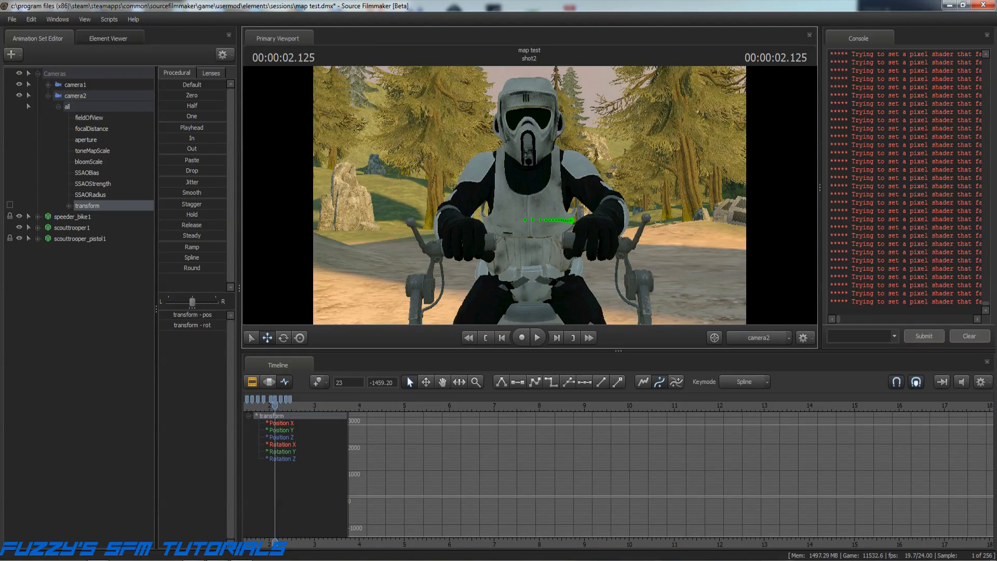
Step back frame by frame from 00:00:02.125 to 00:00:01.541 to check camera2's framing across shot2.
left_click(502, 338)
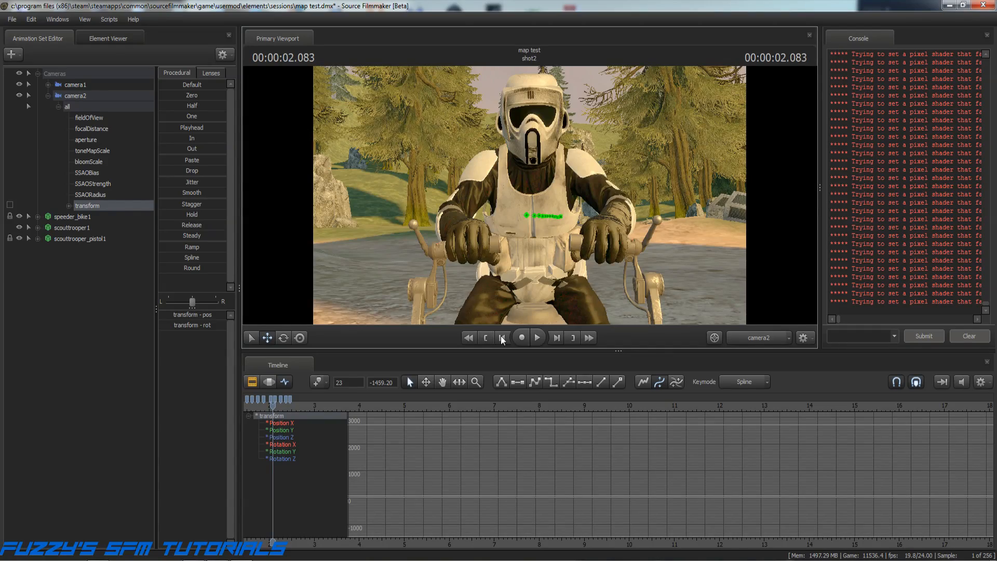
left_click(502, 338)
left_click(501, 338)
left_click(502, 337)
left_click(501, 338)
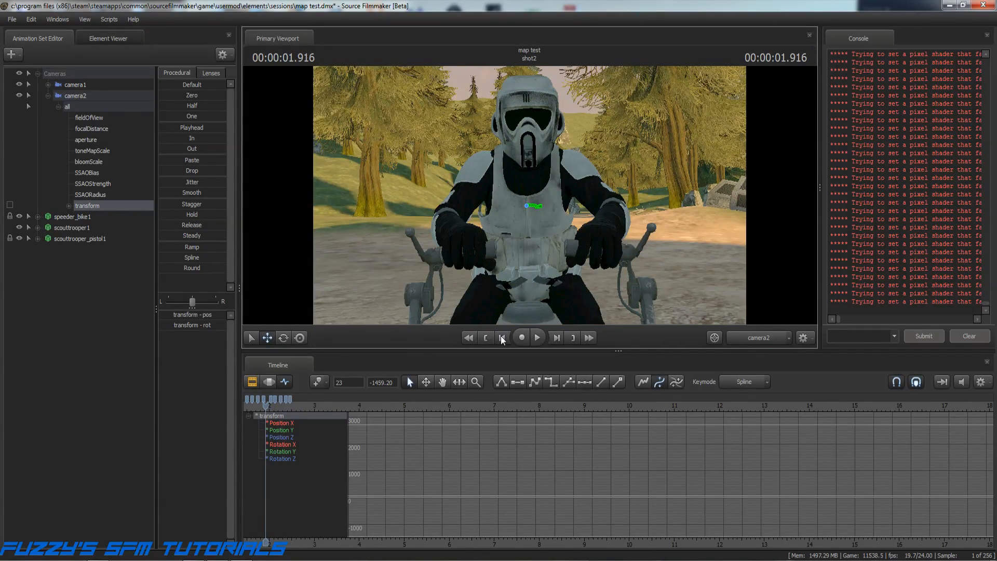
left_click(501, 338)
left_click(502, 338)
left_click(502, 338)
left_click(501, 338)
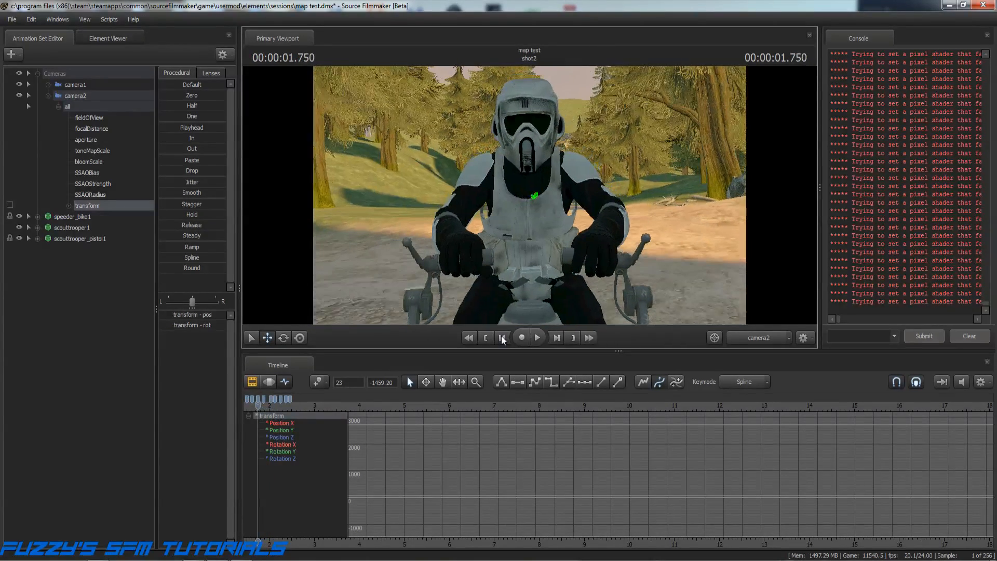
left_click(502, 338)
left_click(502, 337)
left_click(501, 338)
left_click(502, 338)
left_click(502, 337)
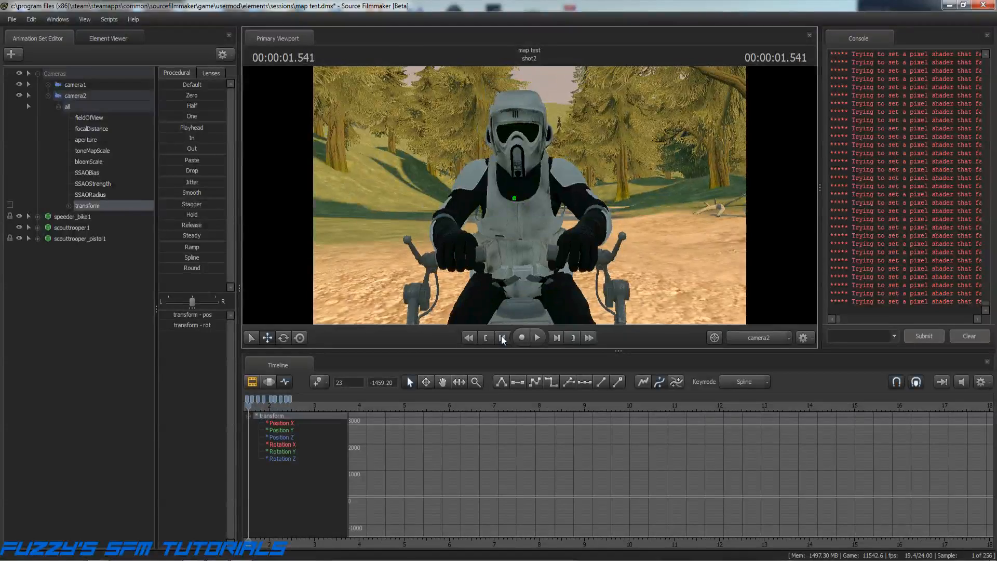
Play from 00:00:01.458 through shot2 into shot4 to check the re-keyed camera2 motion, and return to the start of shot4.
left_click(502, 338)
left_click(502, 338)
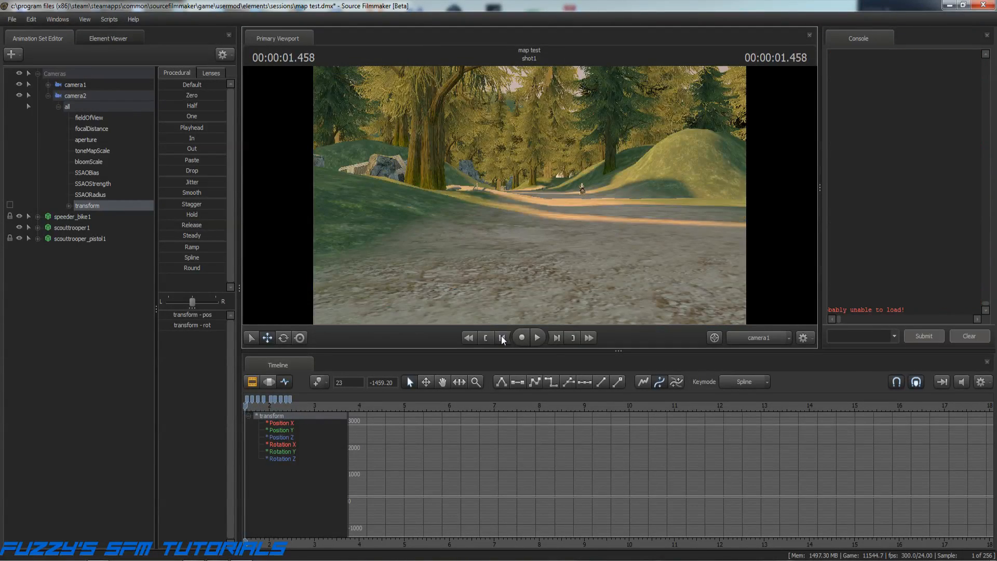
left_click(537, 337)
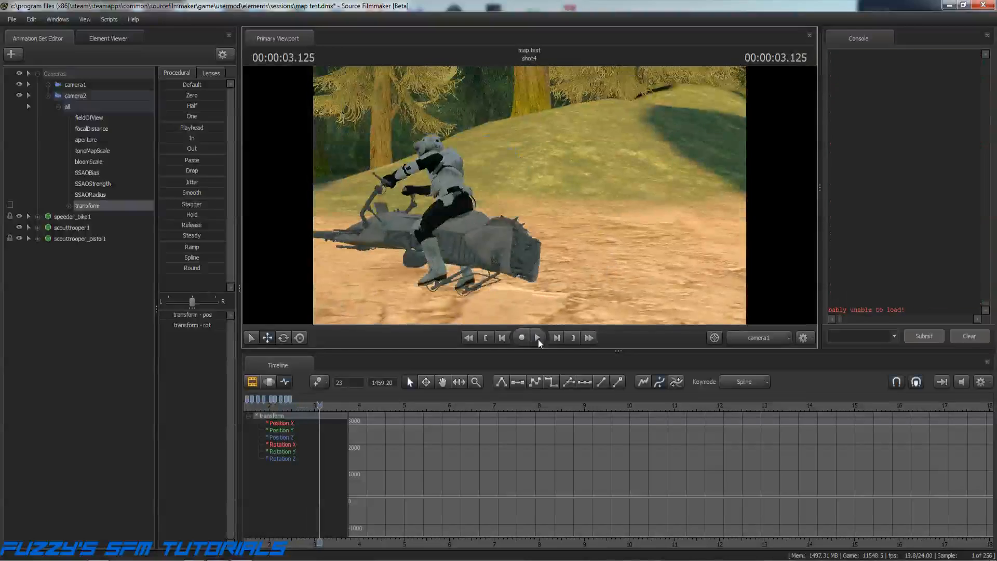
left_click(487, 338)
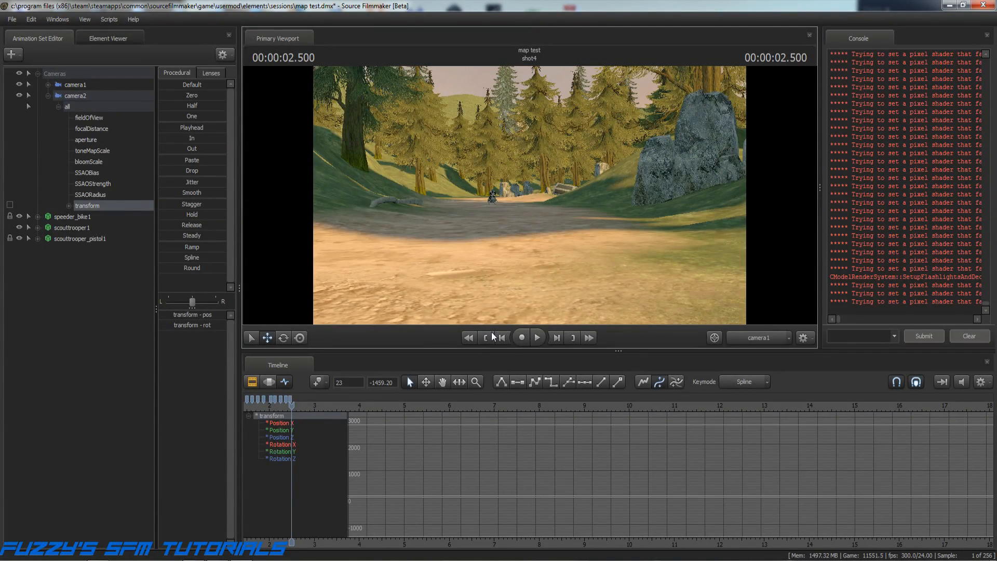
Replay from the start of shot2 at 00:00:01.500 into shot4 to check camera2's head-on close-up.
left_click(486, 338)
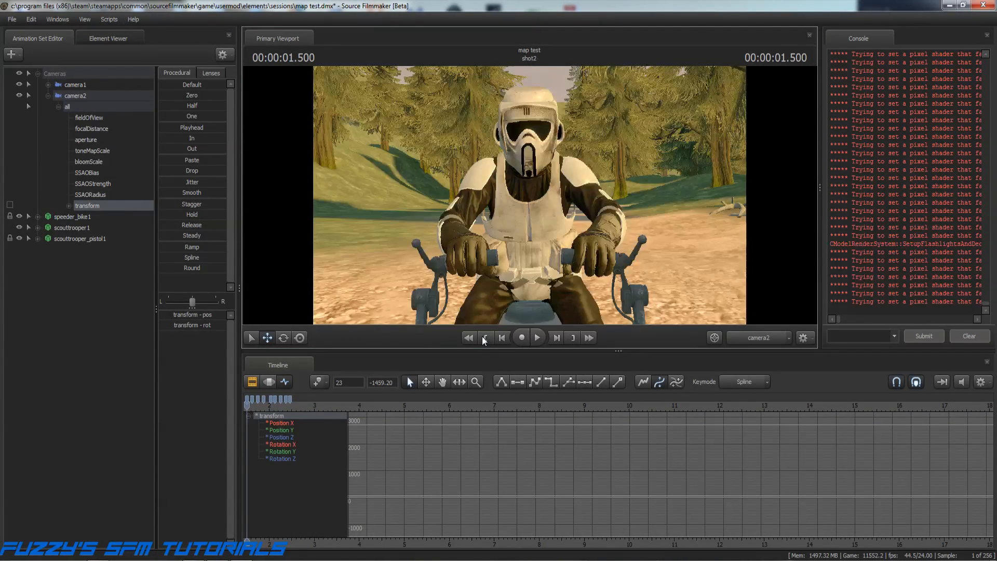
left_click(536, 337)
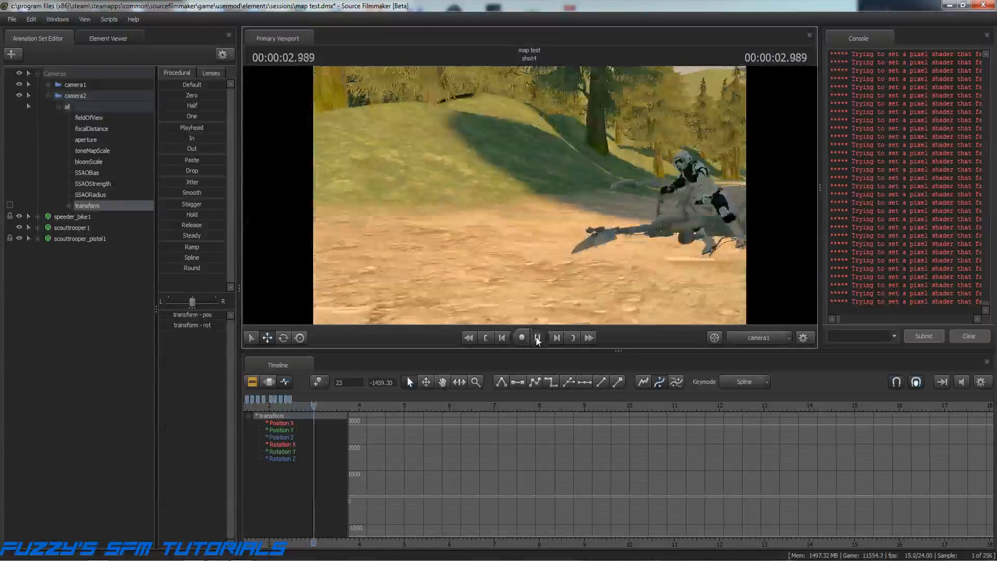
left_click(537, 338)
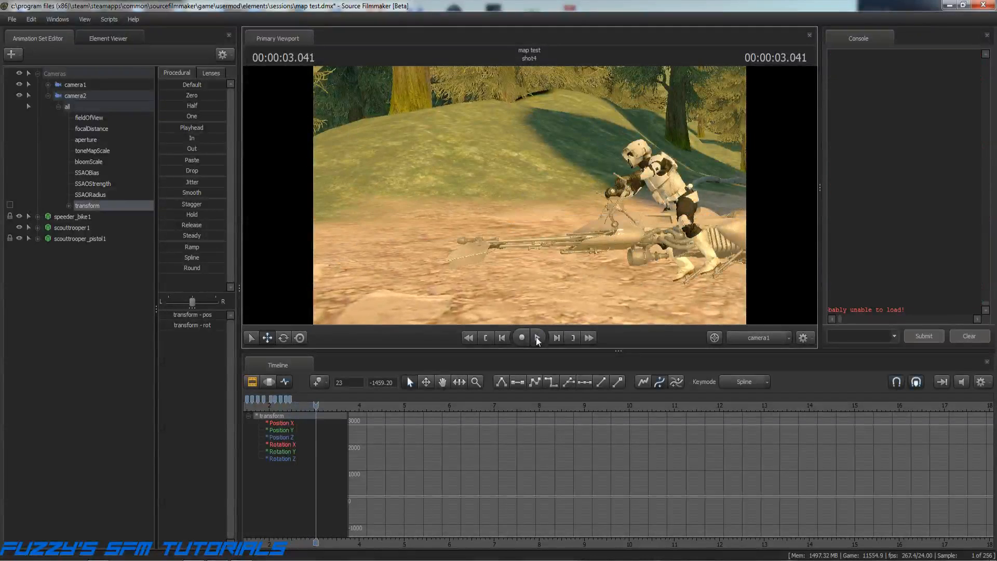
Play the whole sequence from the start of shot1 into shot3 to review all the cuts, and return to the beginning.
left_click(484, 338)
left_click(485, 337)
left_click(485, 337)
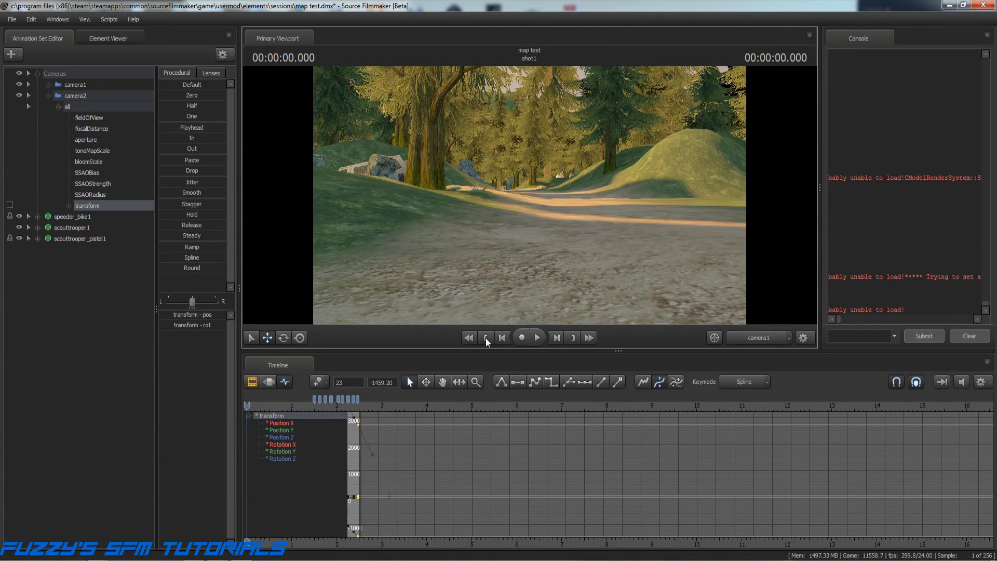
left_click(538, 338)
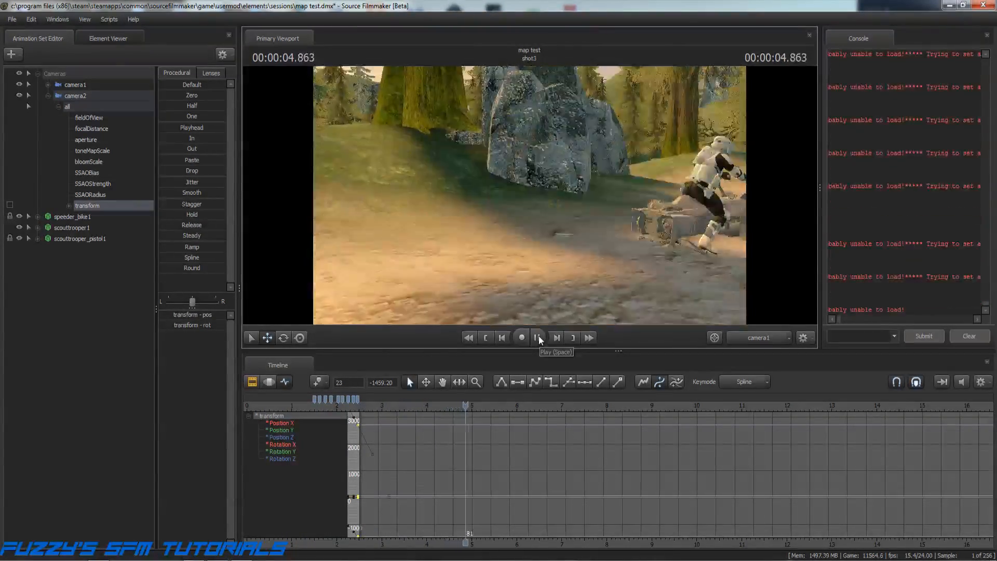
left_click(538, 337)
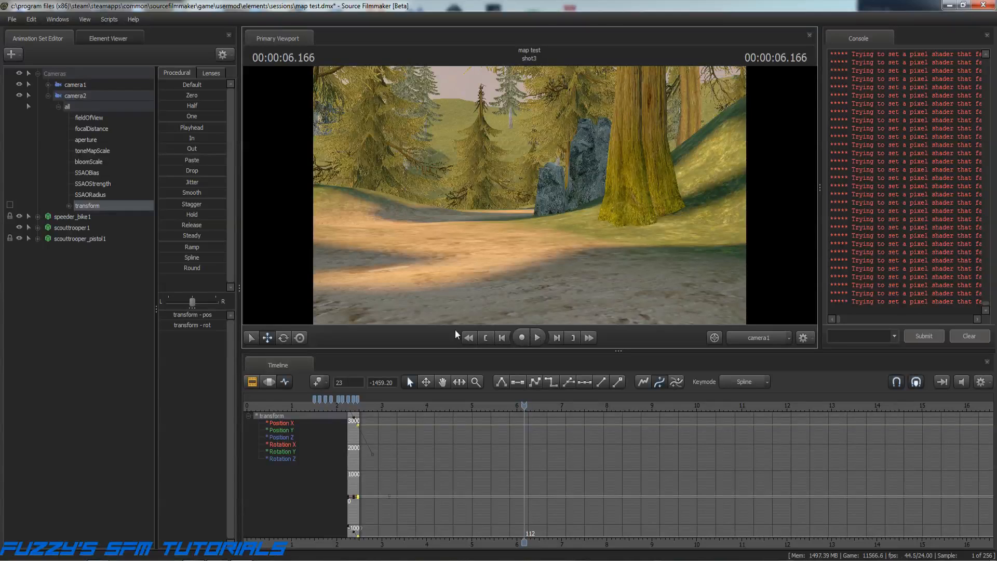
left_click(468, 338)
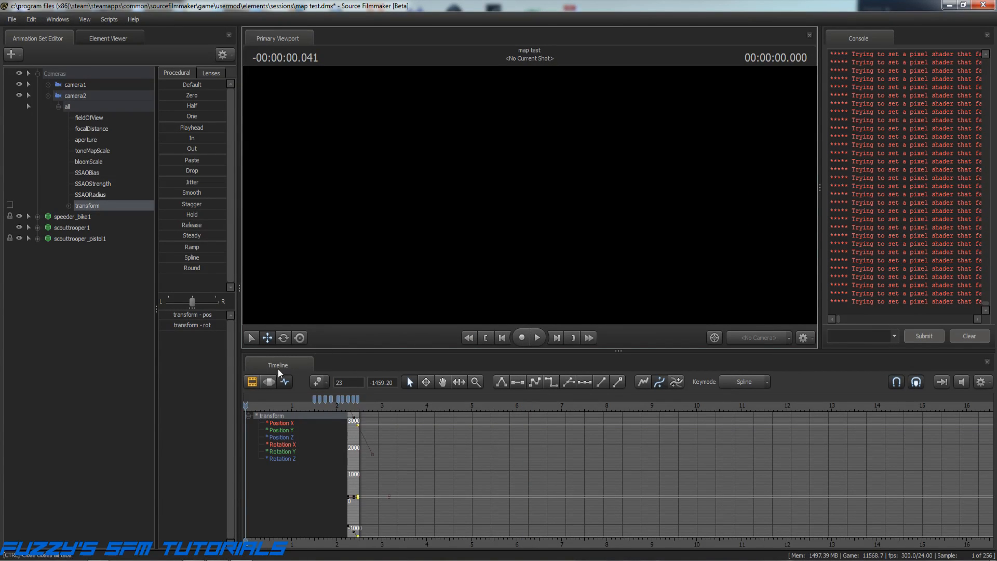
Switch the timeline to the Clip Editor with all four shots in view, put the playhead at shot1's start, and save the session.
left_click(252, 382)
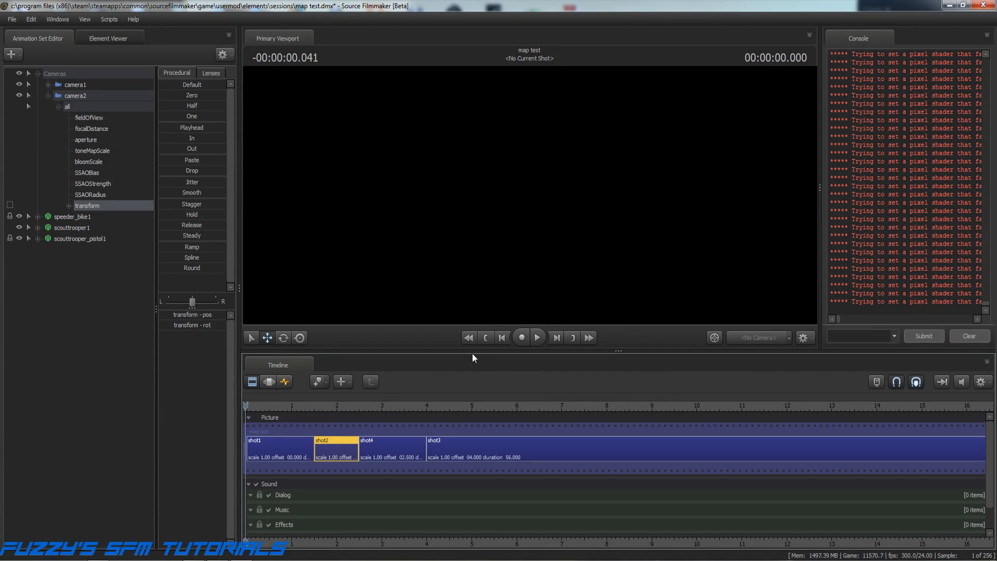
left_click(469, 337)
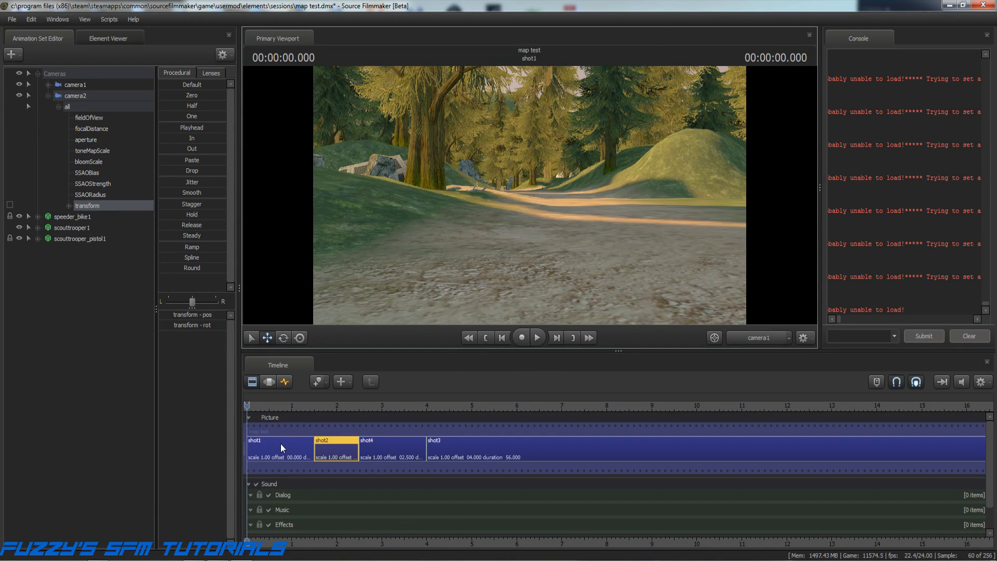
scroll(272, 443, "down", 2)
scroll(272, 443, "down", 5)
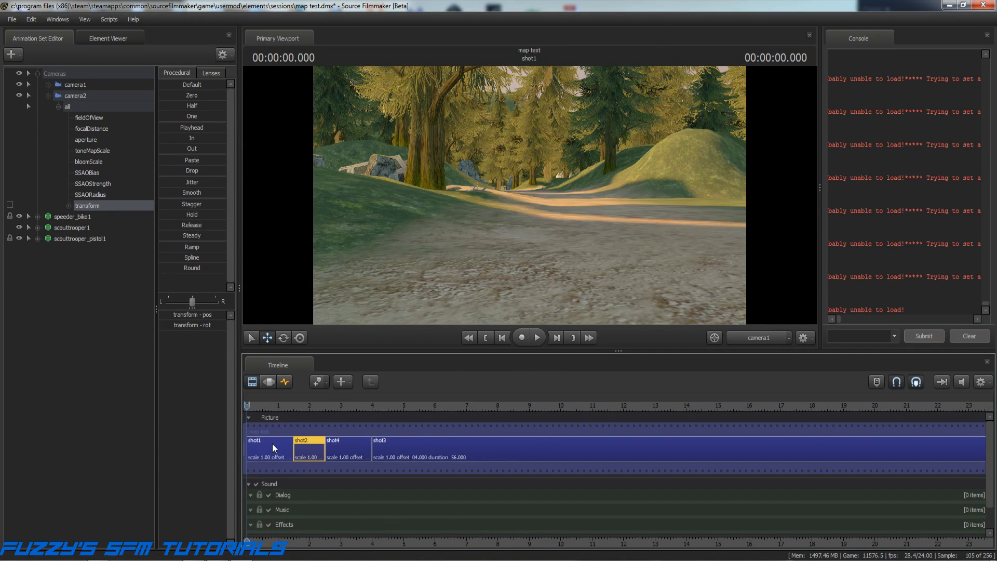
scroll(275, 447, "up", 2)
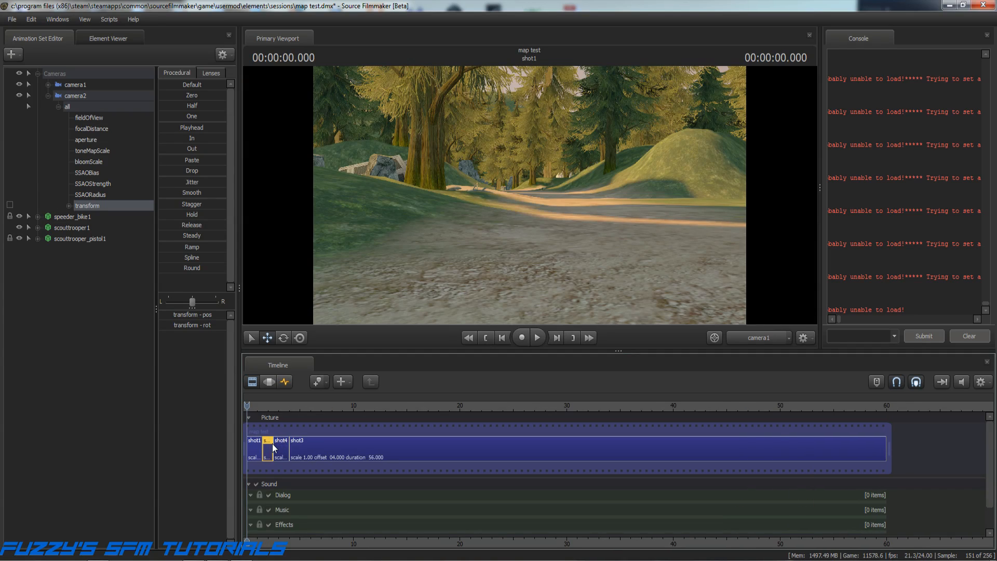
scroll(273, 446, "up", 1)
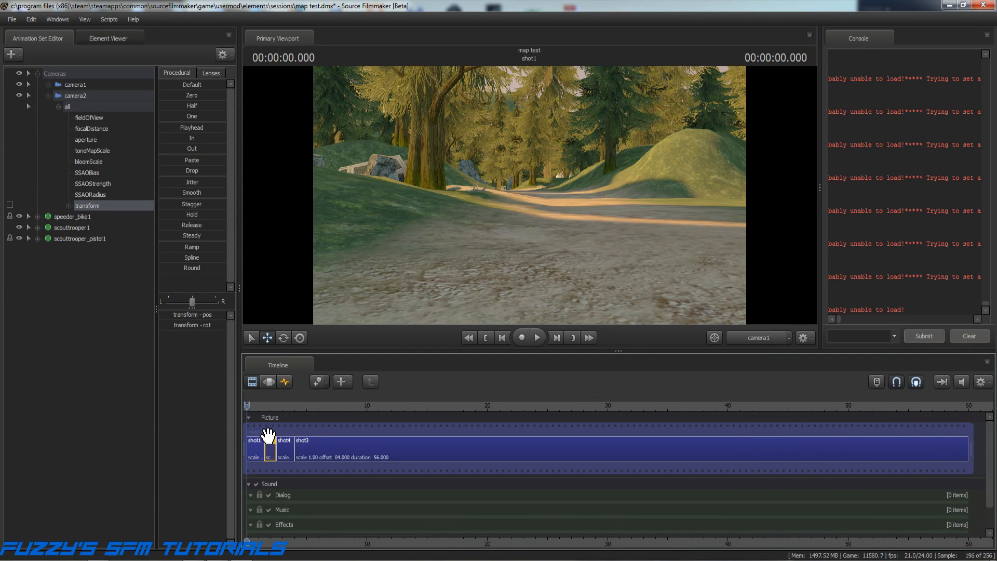
middle_click_drag(269, 432, 279, 433)
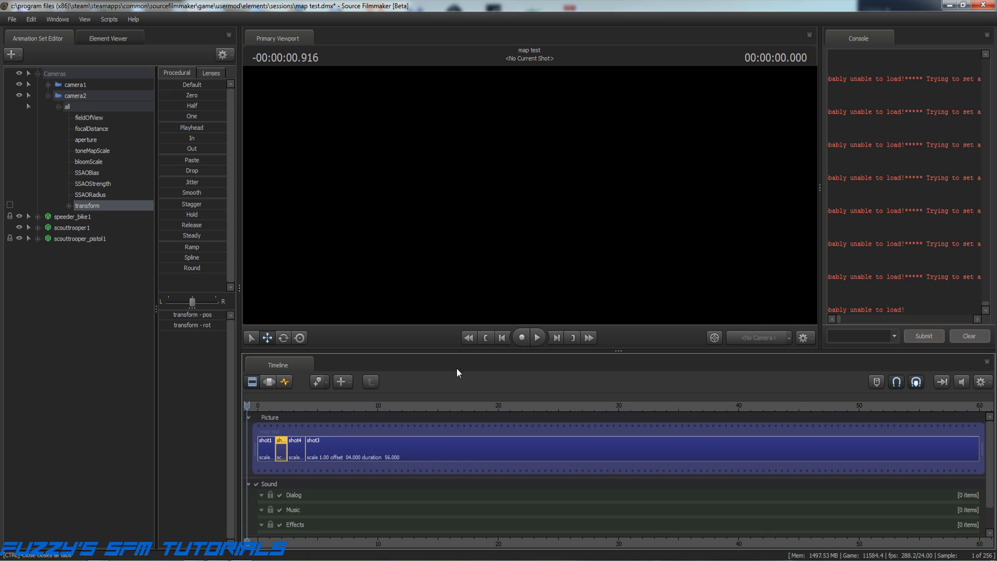
left_click(484, 337)
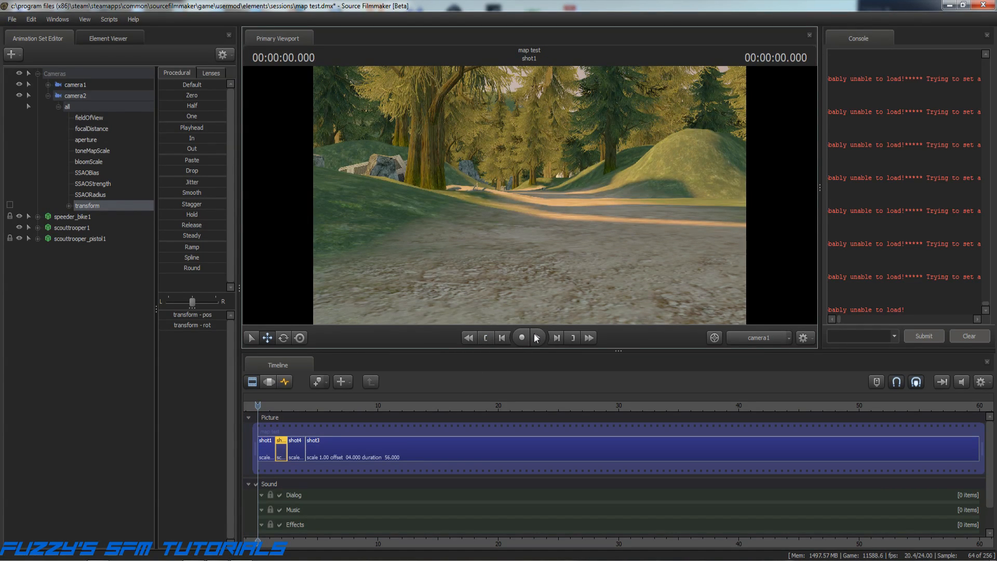
key("ctrl+s")
Play the saved sequence twice from shot1 into shot3 as a final review, returning to 00:00:00.000 each time.
left_click(538, 336)
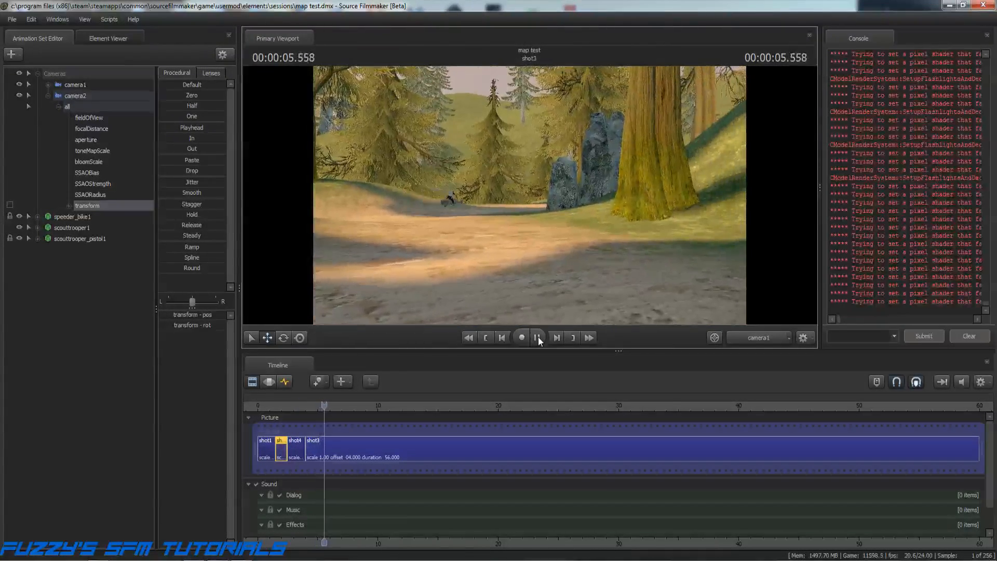
left_click(537, 337)
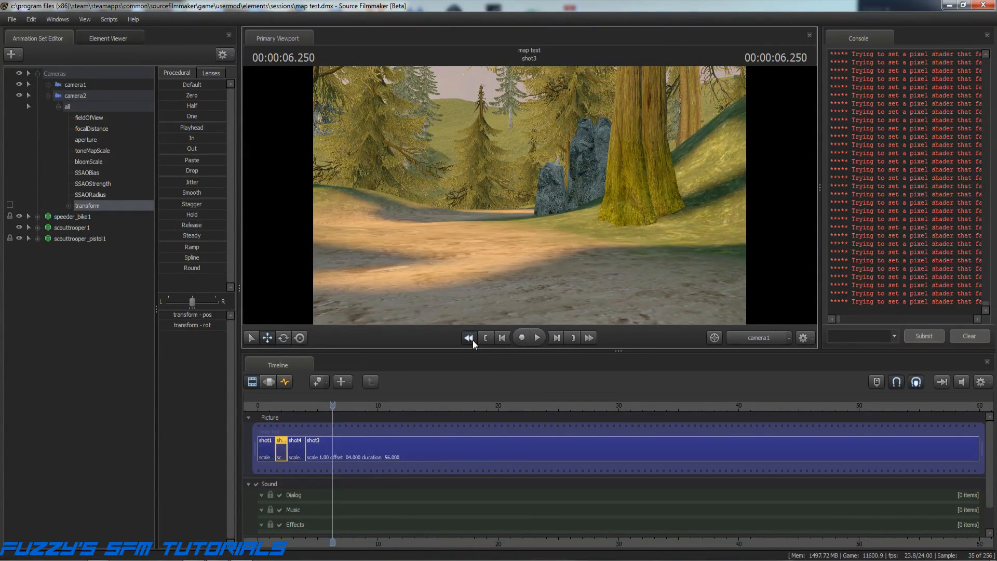
left_click(472, 339)
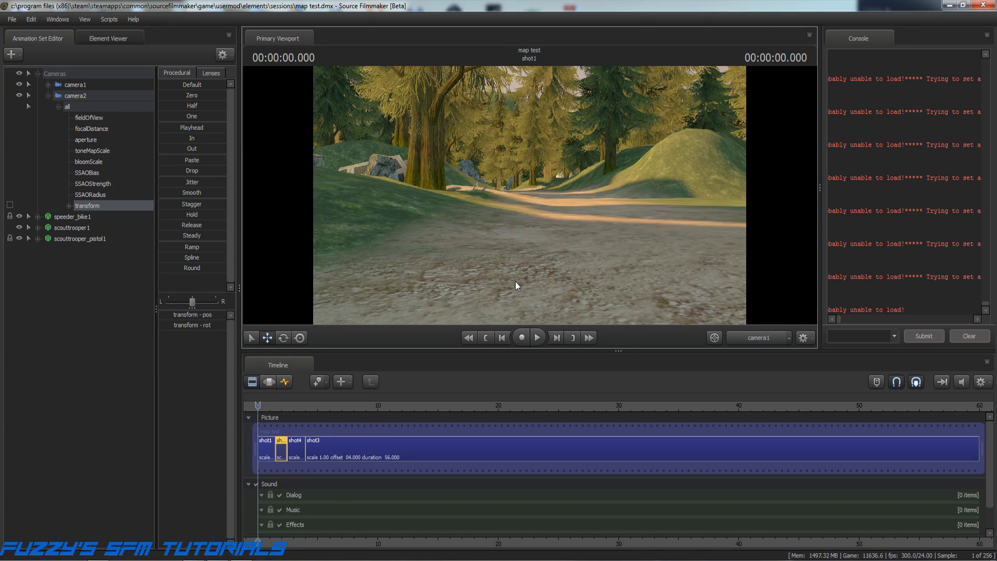
left_click(538, 339)
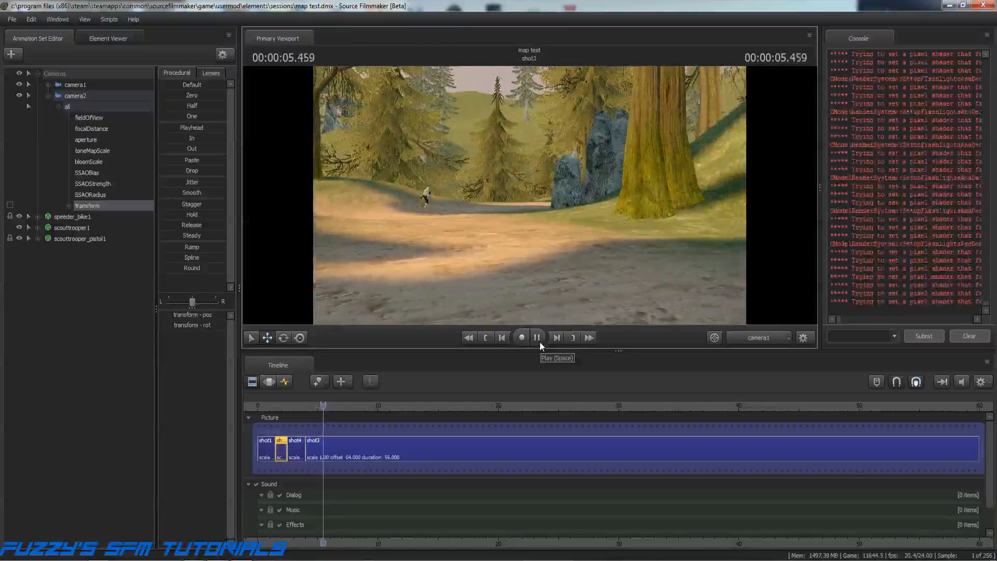
left_click(540, 342)
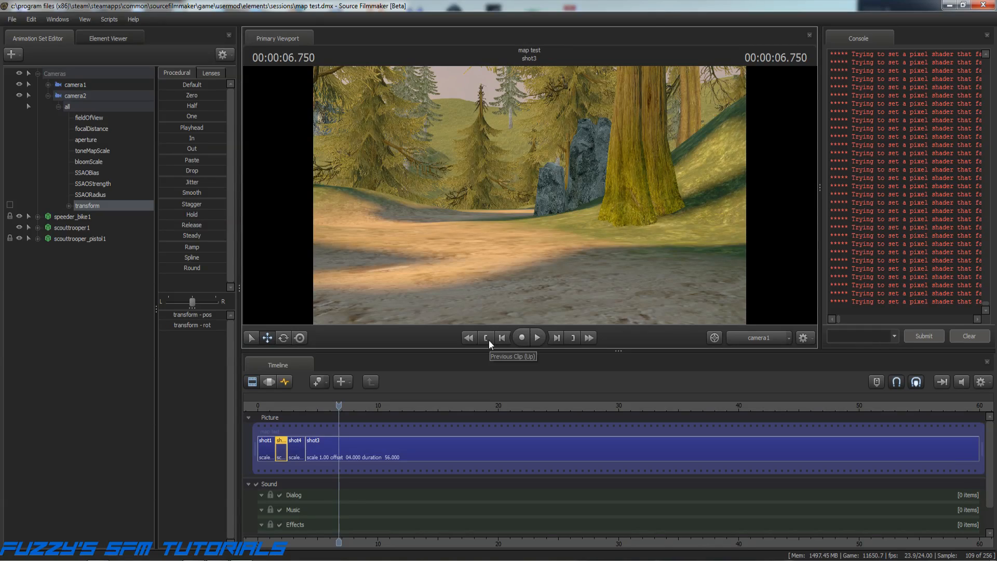
left_click(468, 338)
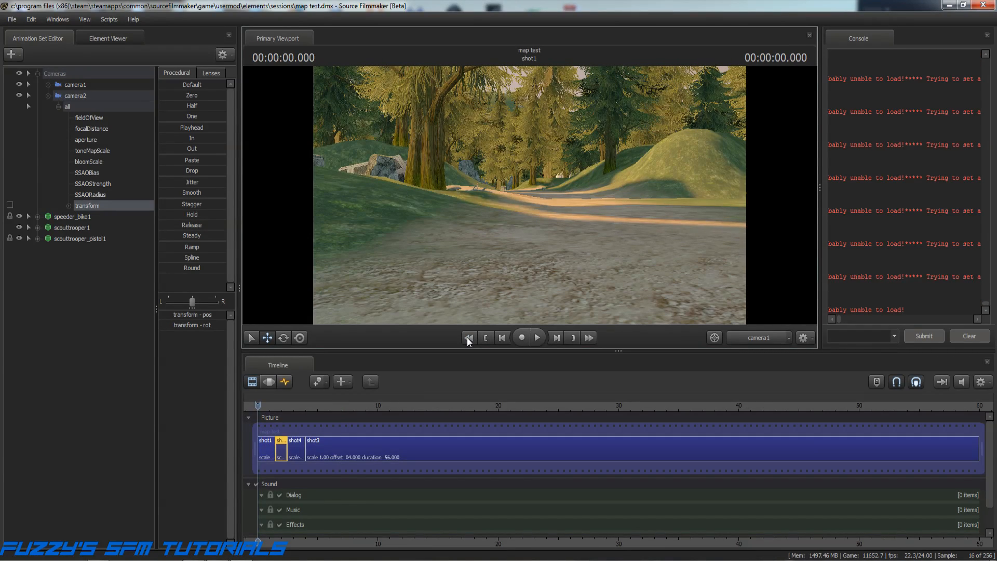